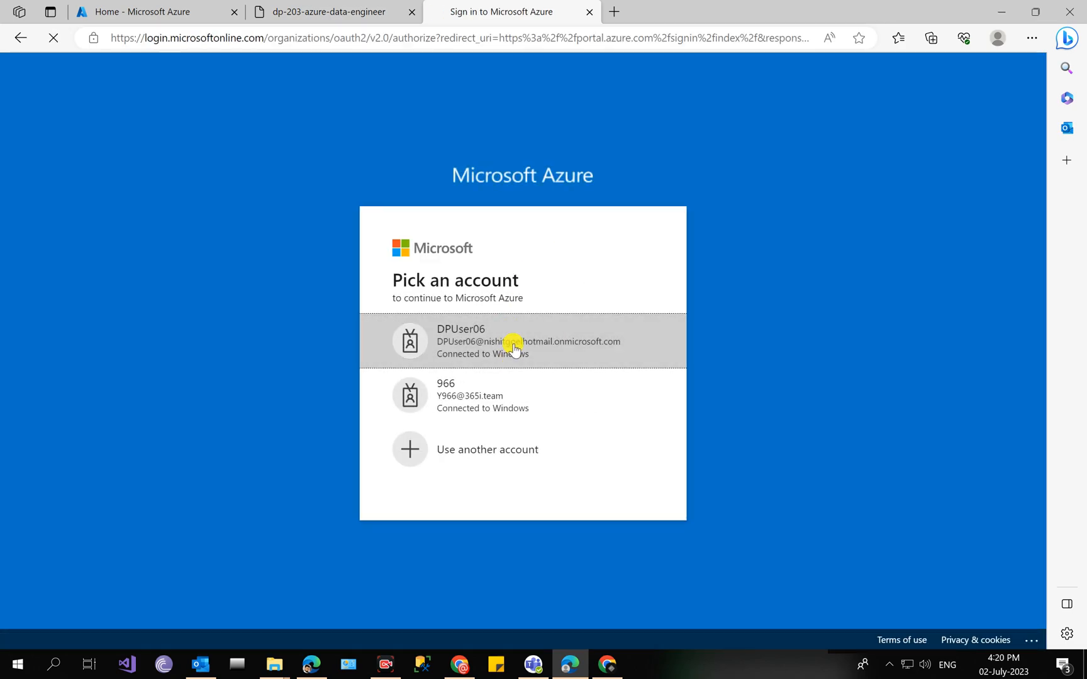
# Sign in to the Azure portal with the DPUser06 account and start a Cloud Shell session in the PowerShell environment
pyautogui.click(513, 350)
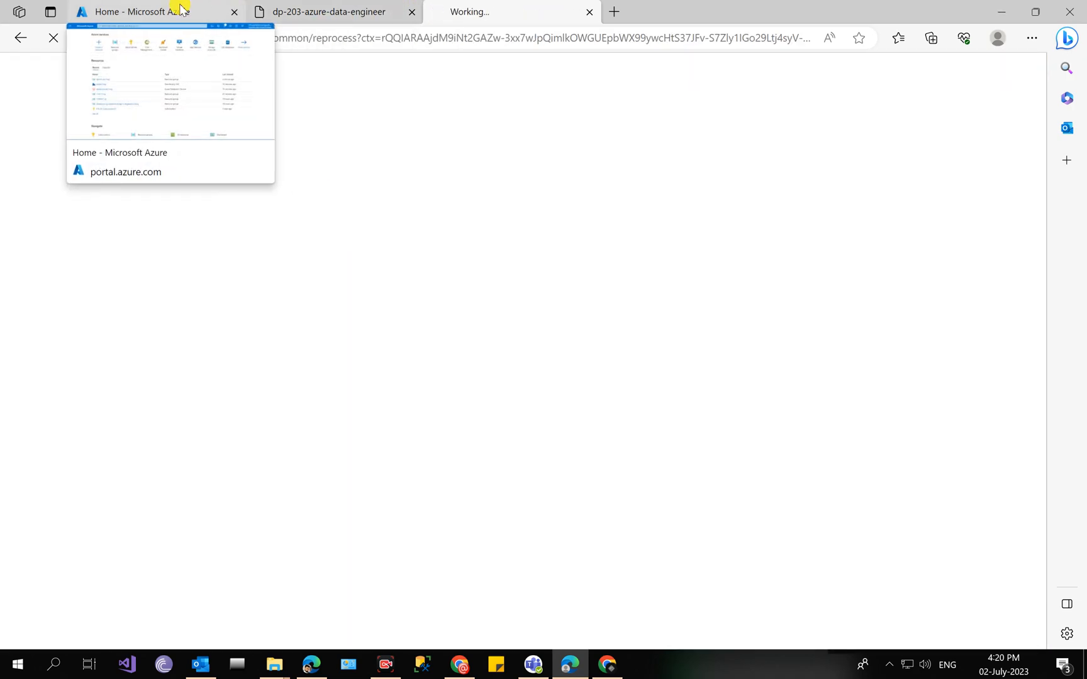
pyautogui.click(181, 7)
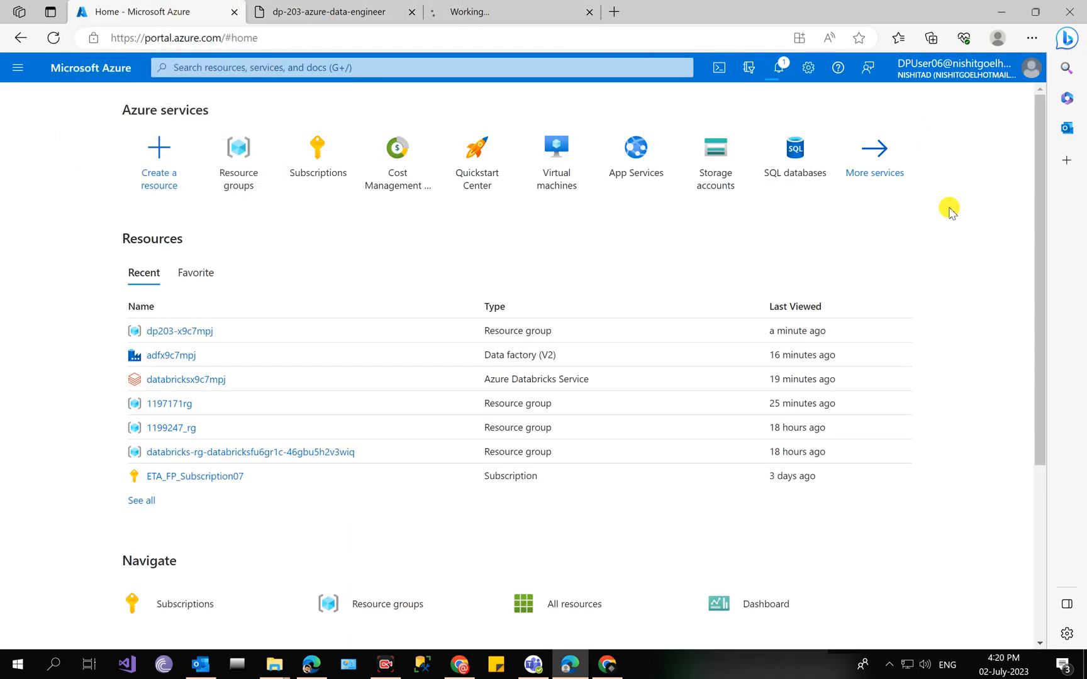
pyautogui.click(719, 70)
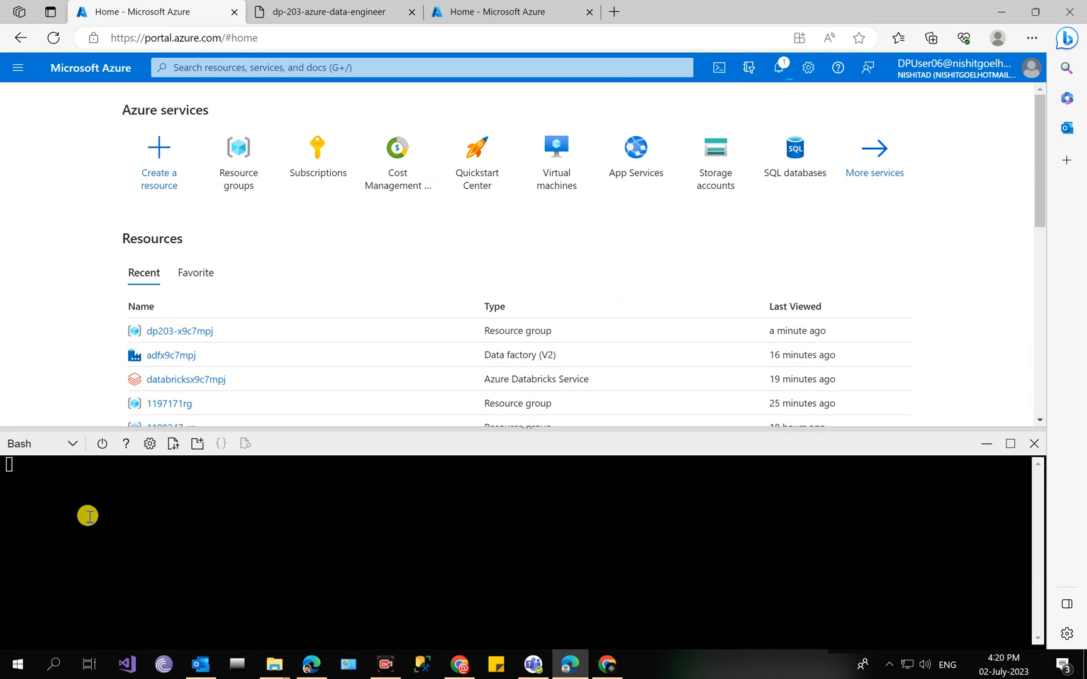
pyautogui.click(74, 445)
pyautogui.click(74, 444)
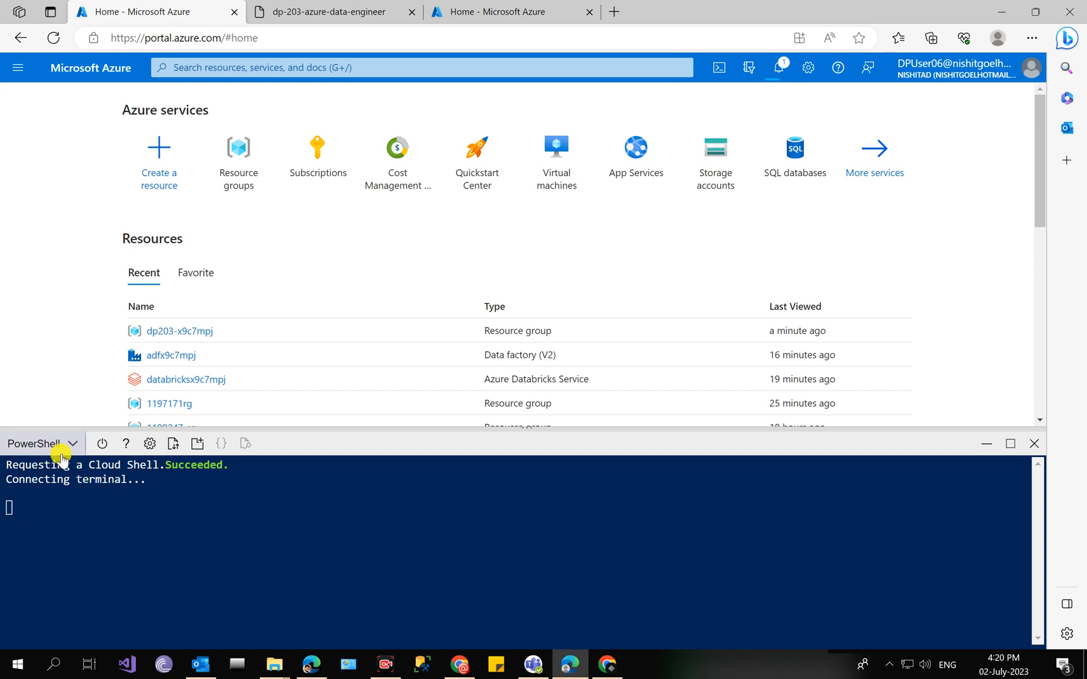
pyautogui.click(66, 448)
pyautogui.click(67, 445)
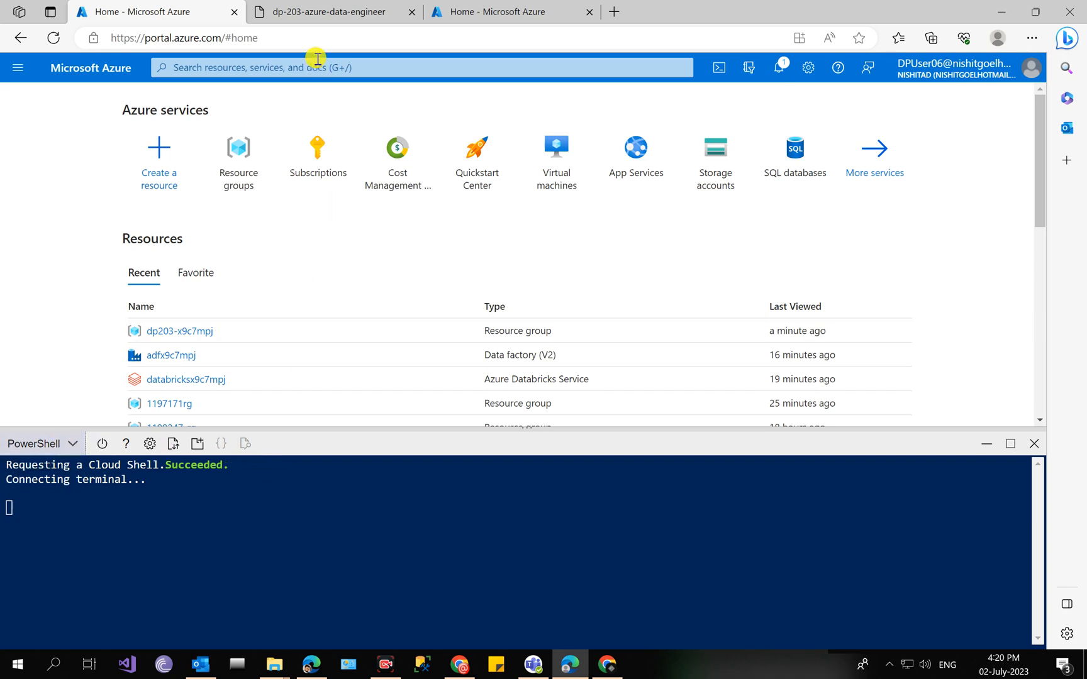
# Run the lab instructions' commands in Cloud Shell to remove the old dp-203 folder and clone the MicrosoftLearning/dp-203-azure-data-engineer repo into dp-203
pyautogui.click(311, 10)
pyautogui.scroll(-2, 483, 409)
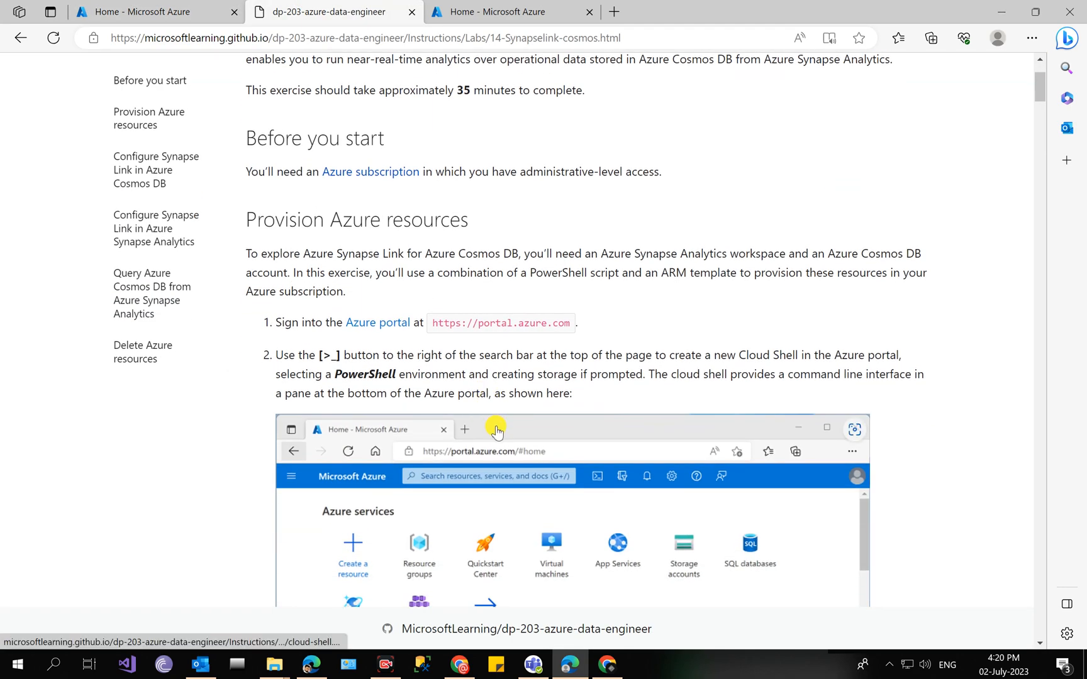
pyautogui.click(146, 10)
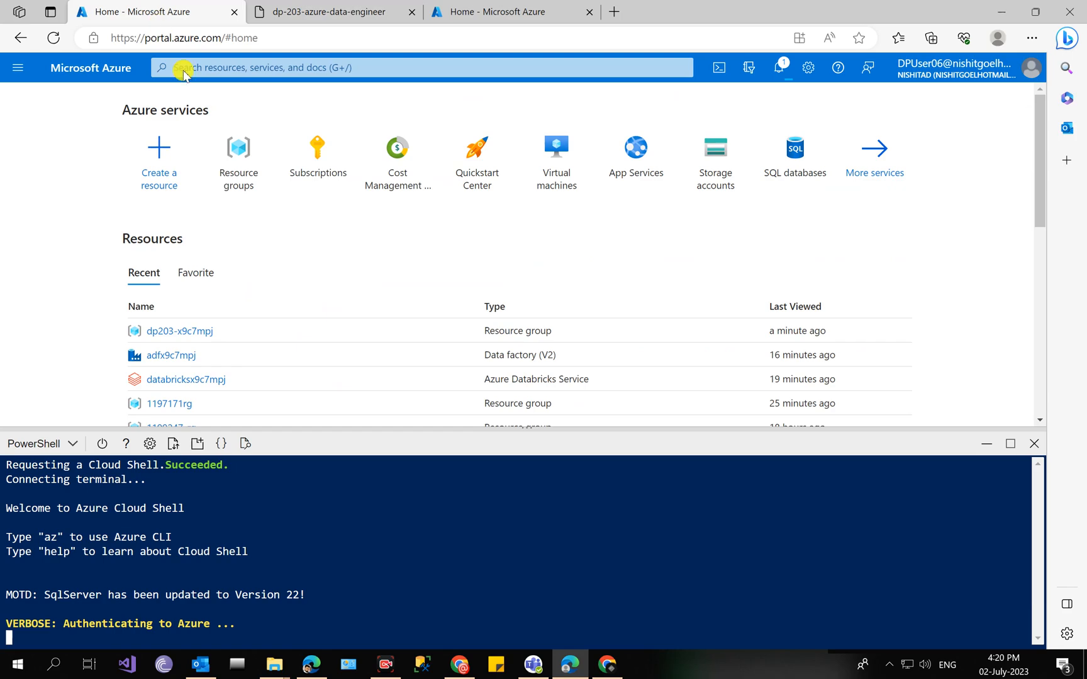
pyautogui.click(289, 11)
pyautogui.scroll(-5, 459, 503)
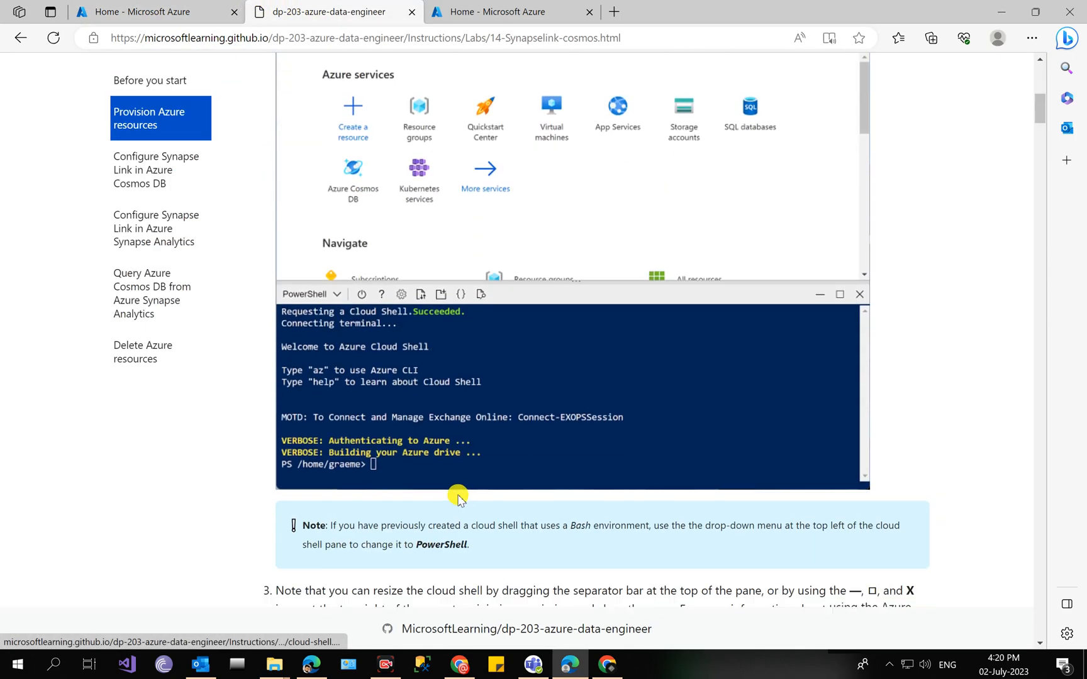
pyautogui.scroll(-5, 459, 501)
pyautogui.scroll(-2, 442, 479)
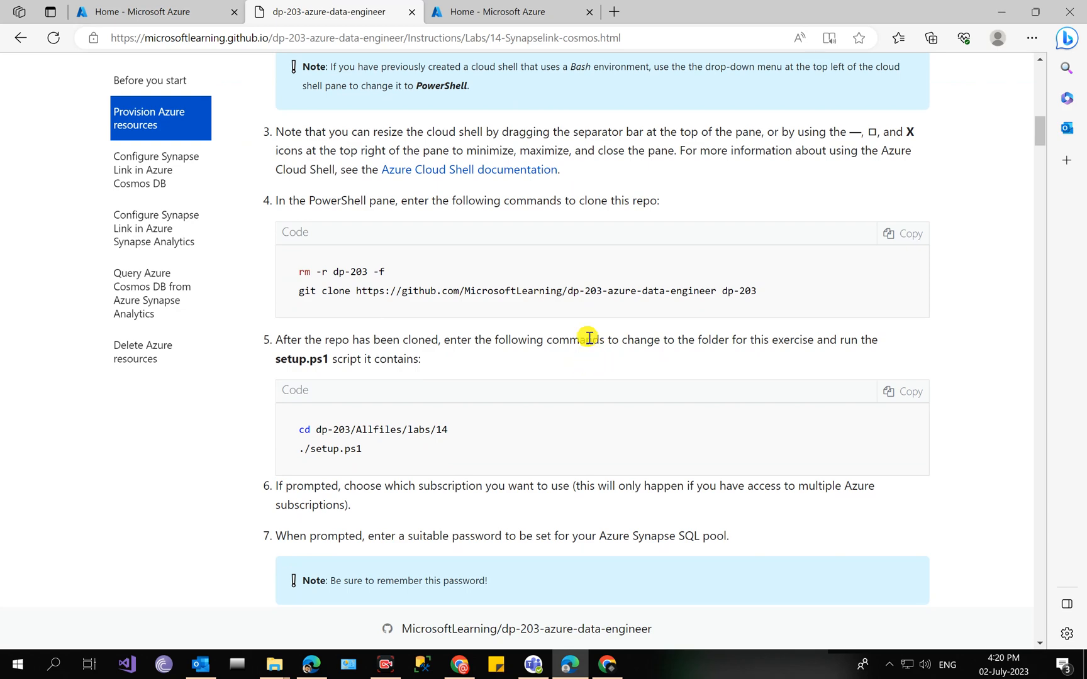
pyautogui.click(904, 234)
pyautogui.hotkey('ctrl', 'c')
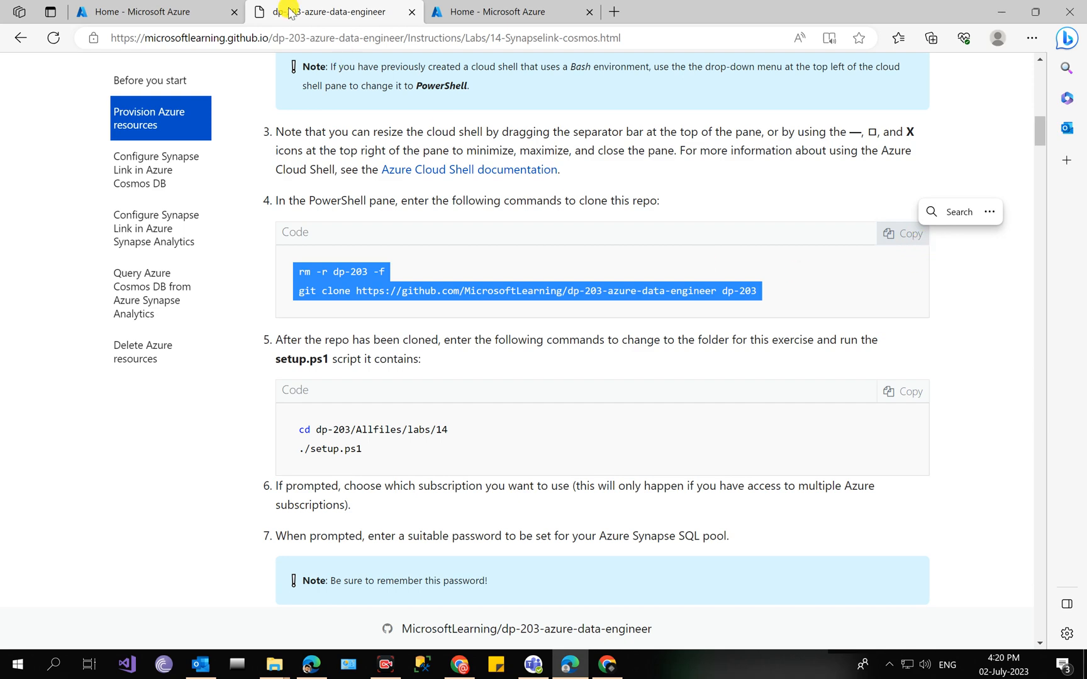
pyautogui.click(124, 5)
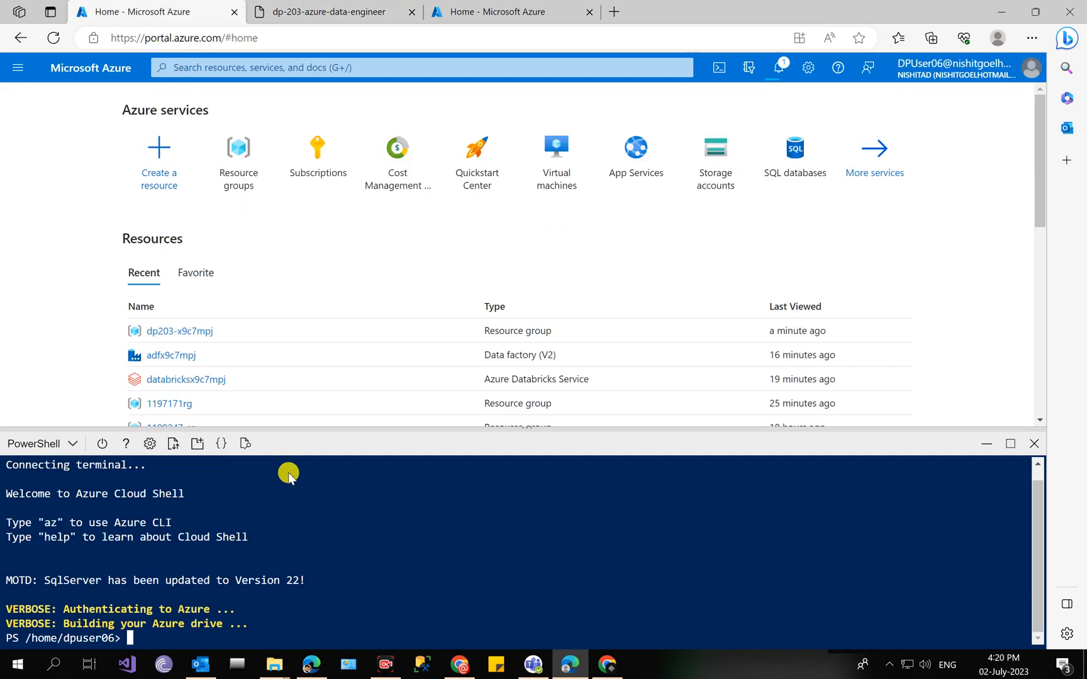
pyautogui.rightClick(131, 641)
pyautogui.click(211, 523)
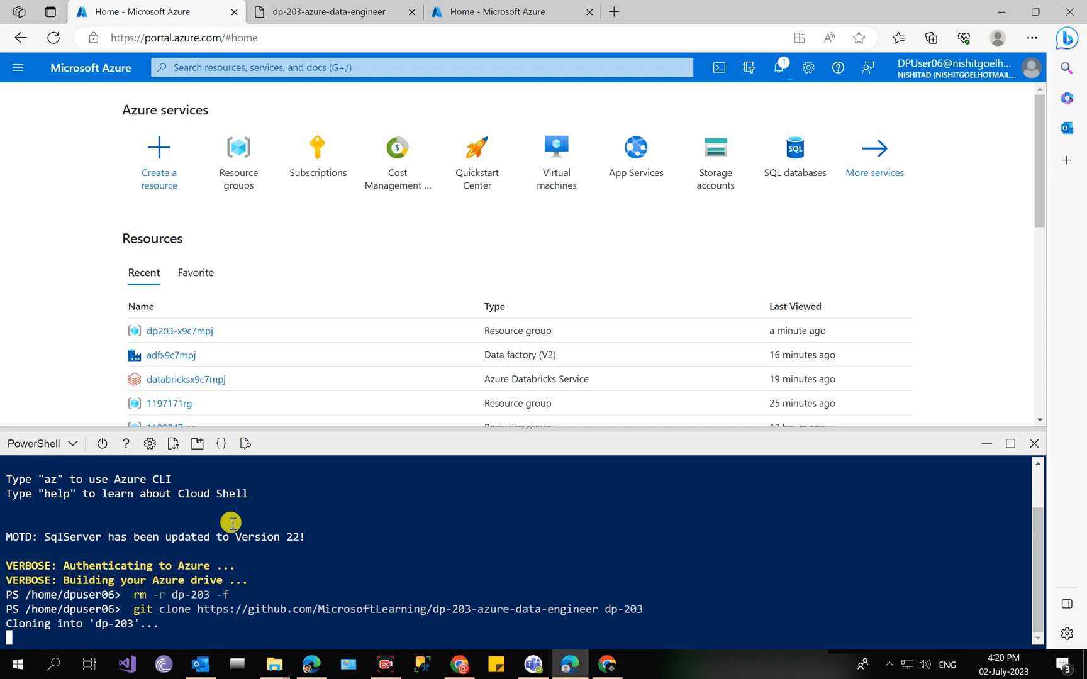
# Run the lab's commands in Cloud Shell to change to dp-203/Allfiles/labs/14 and execute ./setup.ps1
pyautogui.click(329, 12)
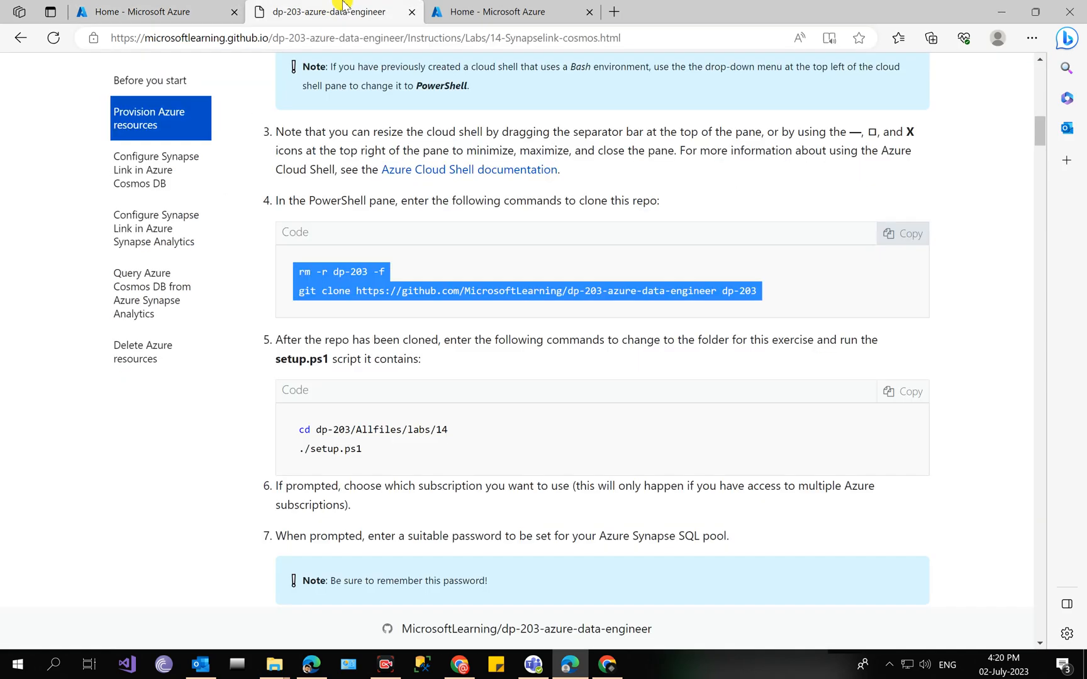
pyautogui.scroll(-3, 370, 375)
pyautogui.click(902, 242)
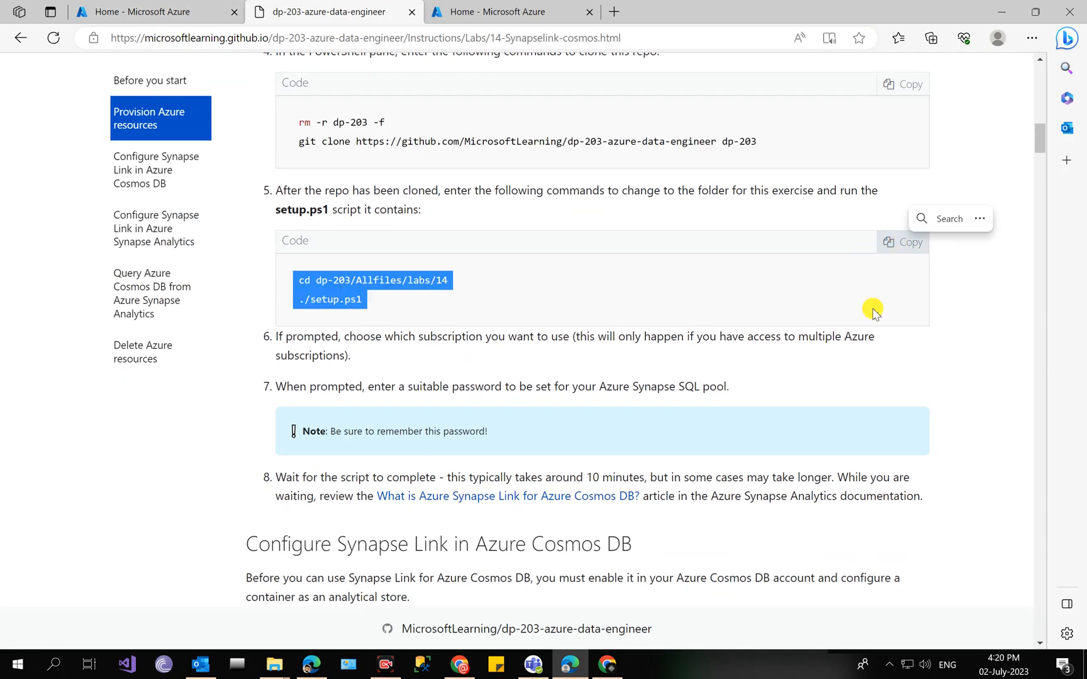
pyautogui.click(215, 9)
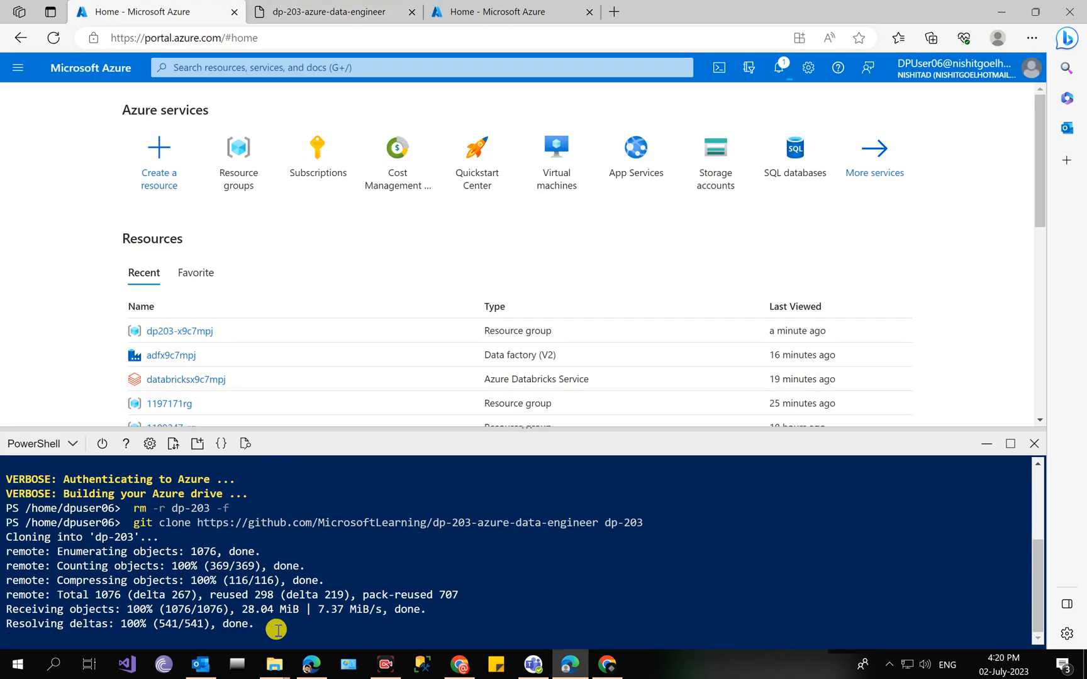
pyautogui.rightClick(125, 638)
pyautogui.click(189, 522)
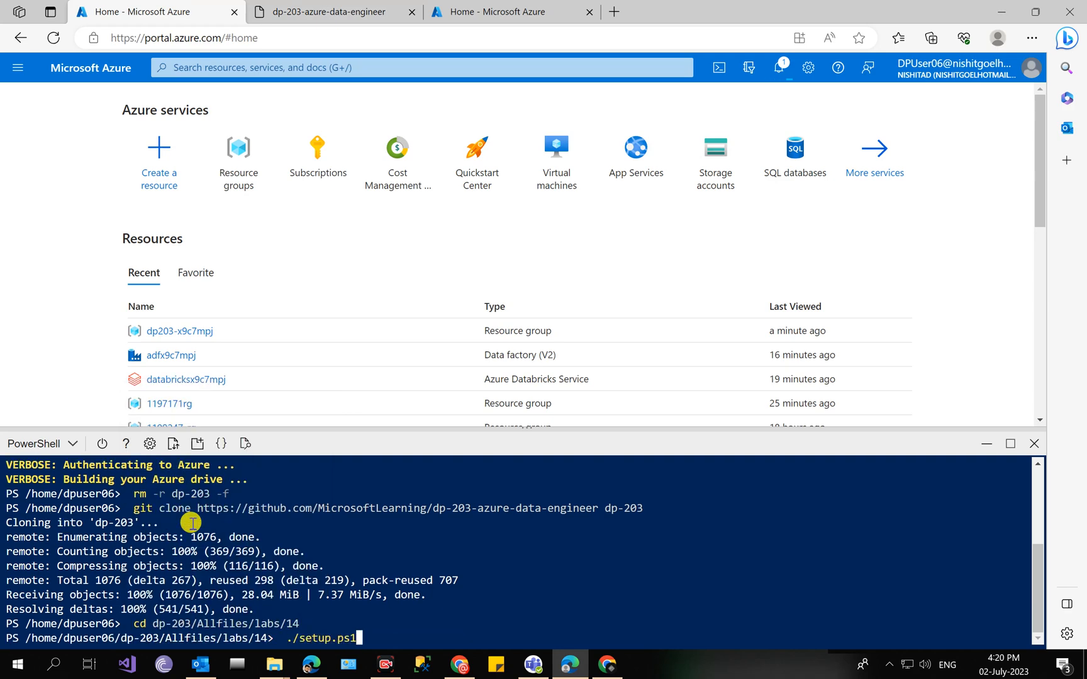
pyautogui.press('Return')
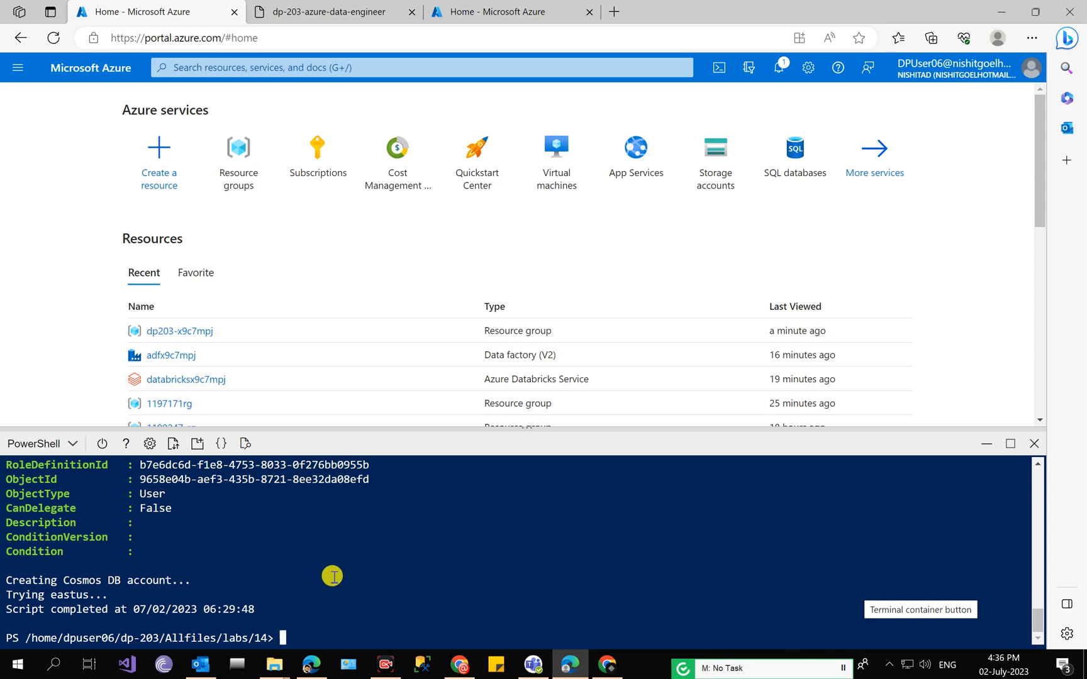
# Look up the created resource group in the setup script's output and open dp203-uvoqzxa from the resource groups list
pyautogui.scroll(3, 332, 576)
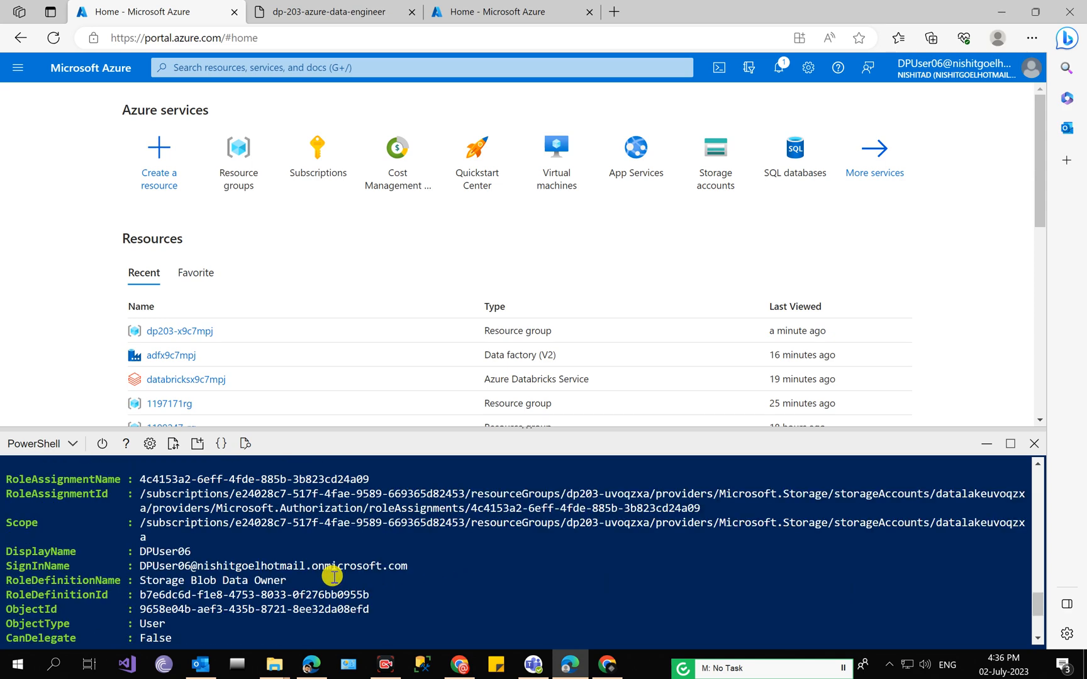
pyautogui.scroll(8, 332, 576)
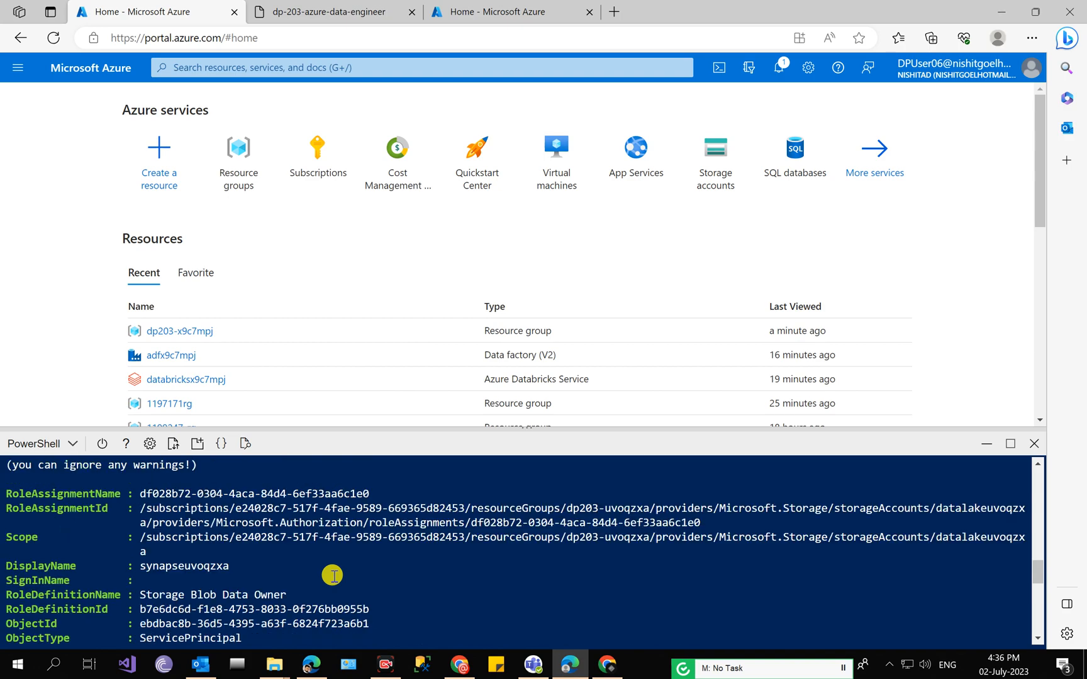
pyautogui.scroll(8, 333, 576)
pyautogui.scroll(-4, 332, 576)
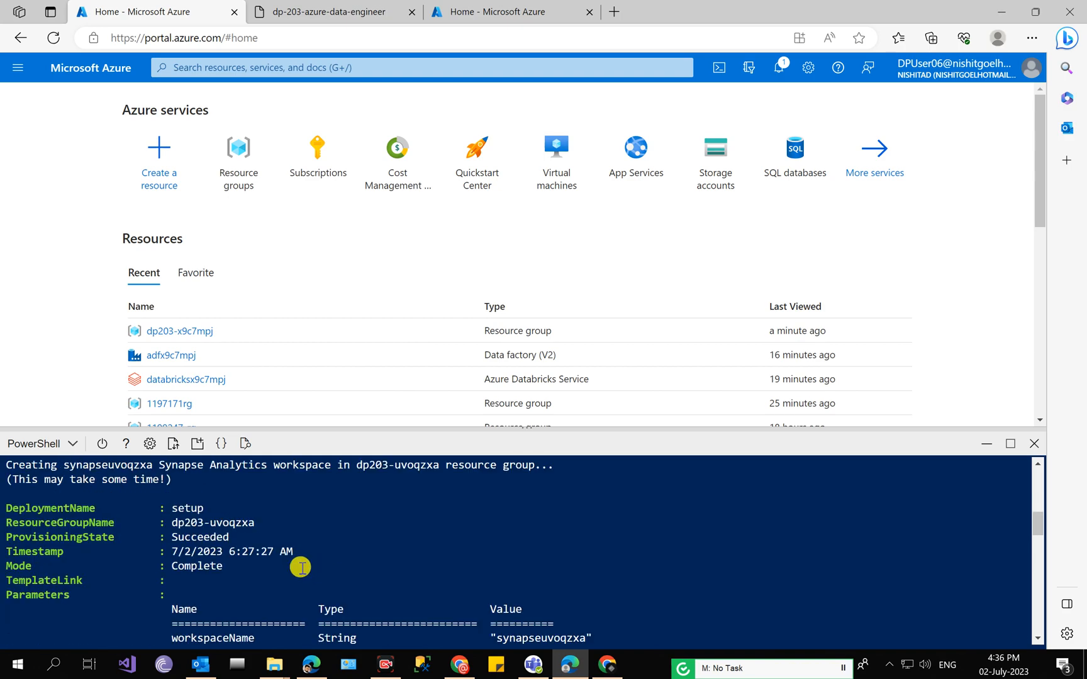
pyautogui.moveTo(259, 524); pyautogui.dragTo(189, 523)
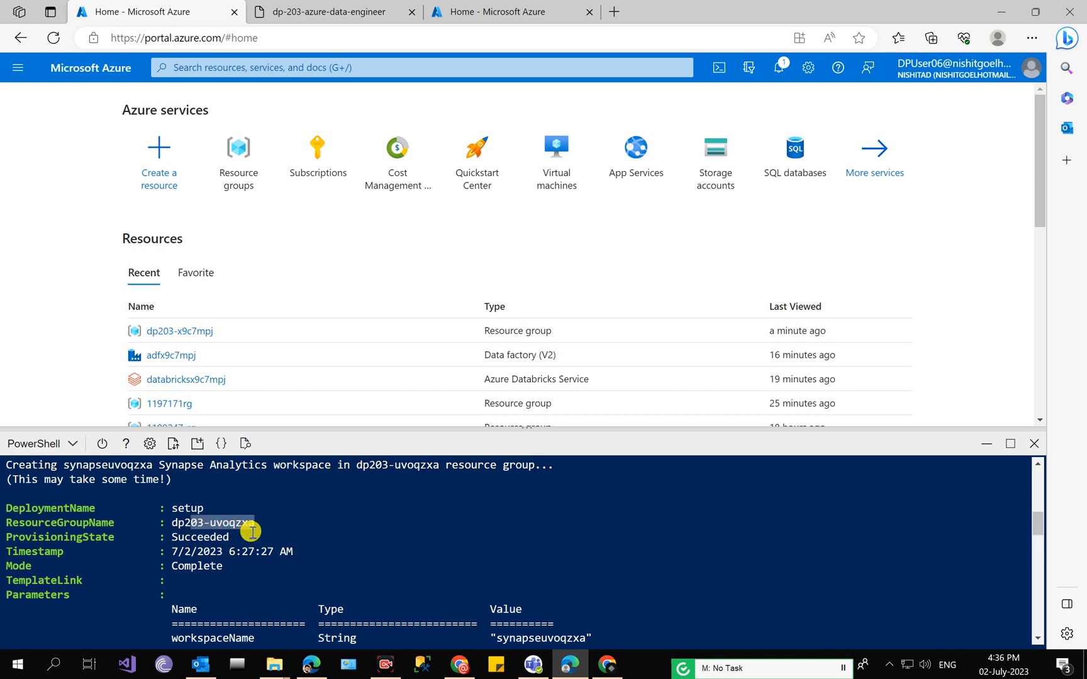
pyautogui.click(264, 184)
pyautogui.click(1033, 443)
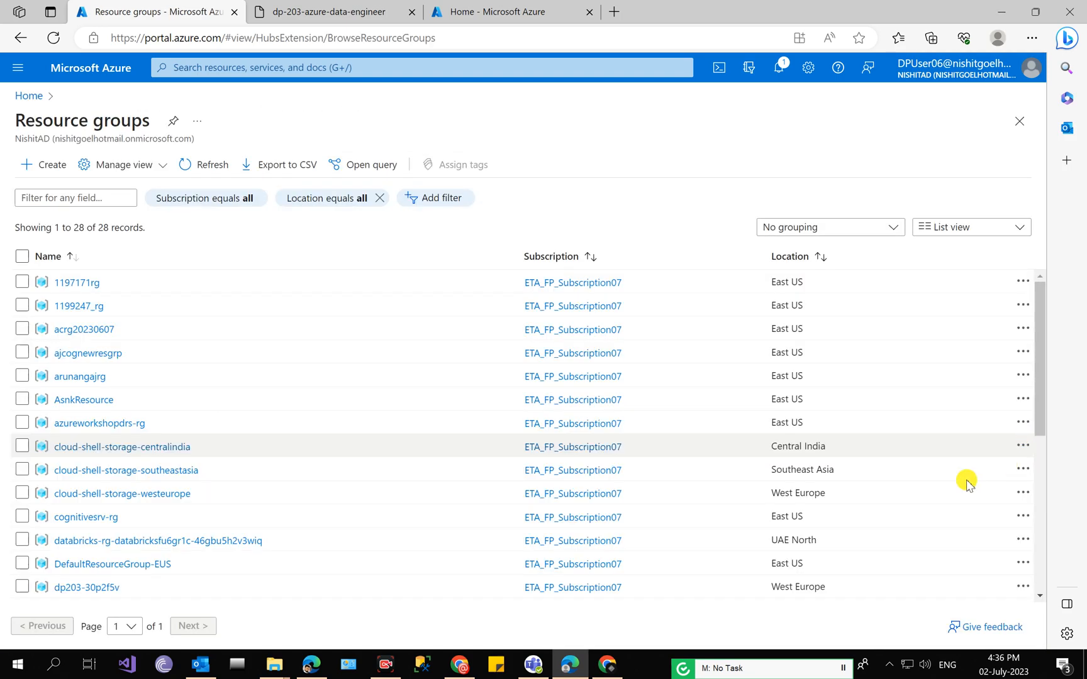
pyautogui.scroll(-5, 266, 391)
pyautogui.scroll(1, 266, 391)
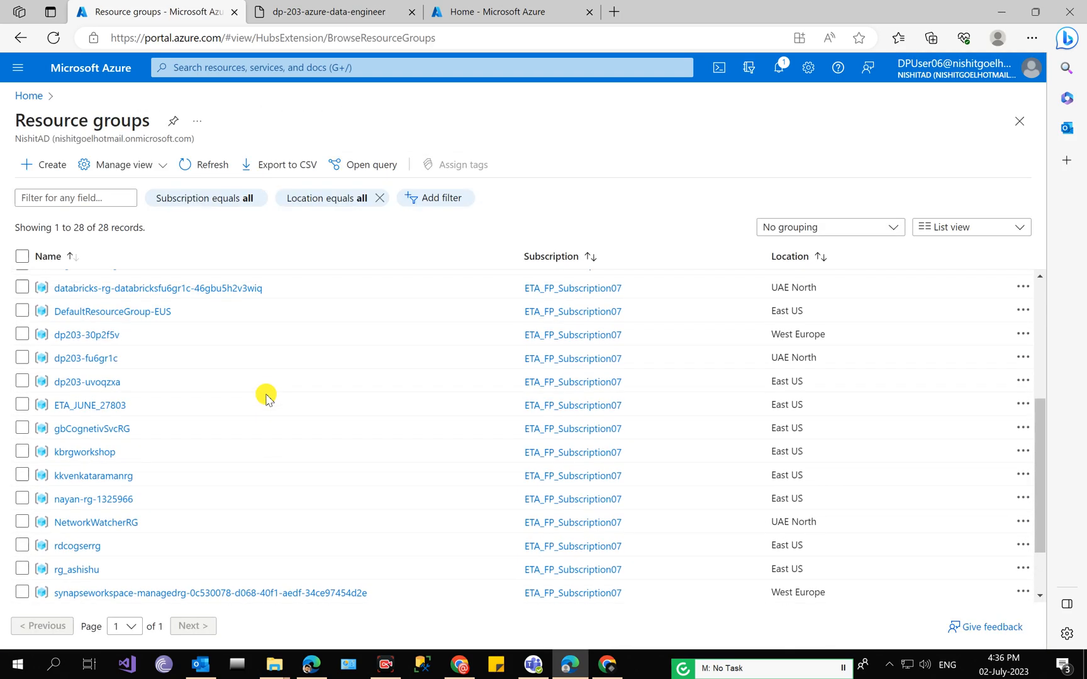
pyautogui.click(101, 384)
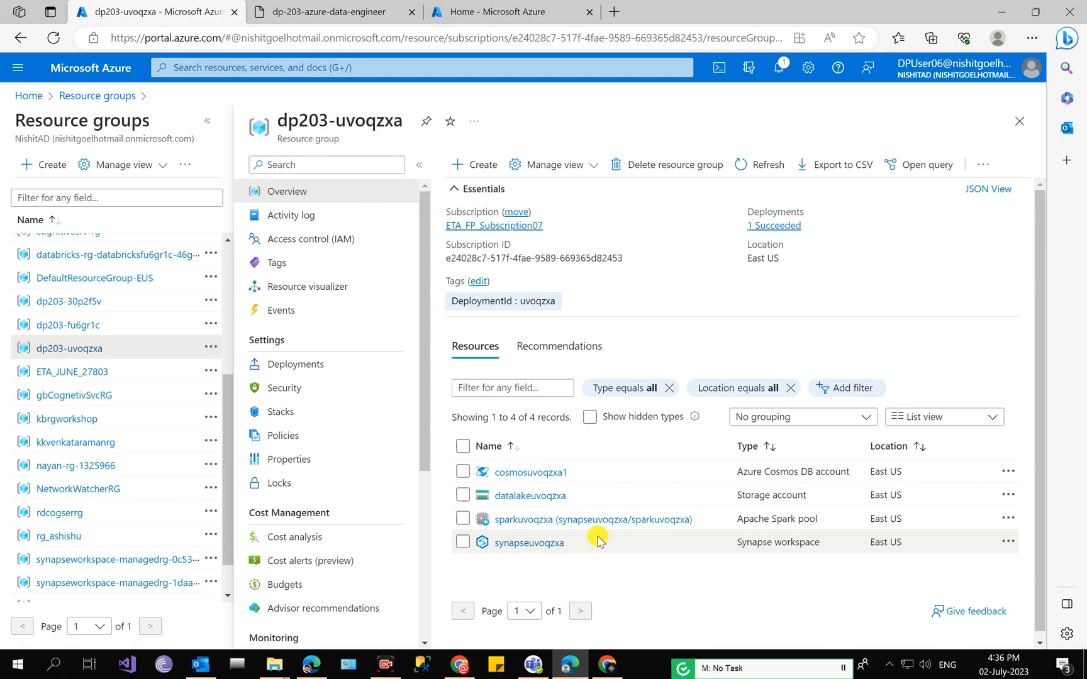
# Check the lab's Synapse Link section for the required account and open the cosmosuvoqzxa1 Cosmos DB account in the resource group
pyautogui.click(352, 9)
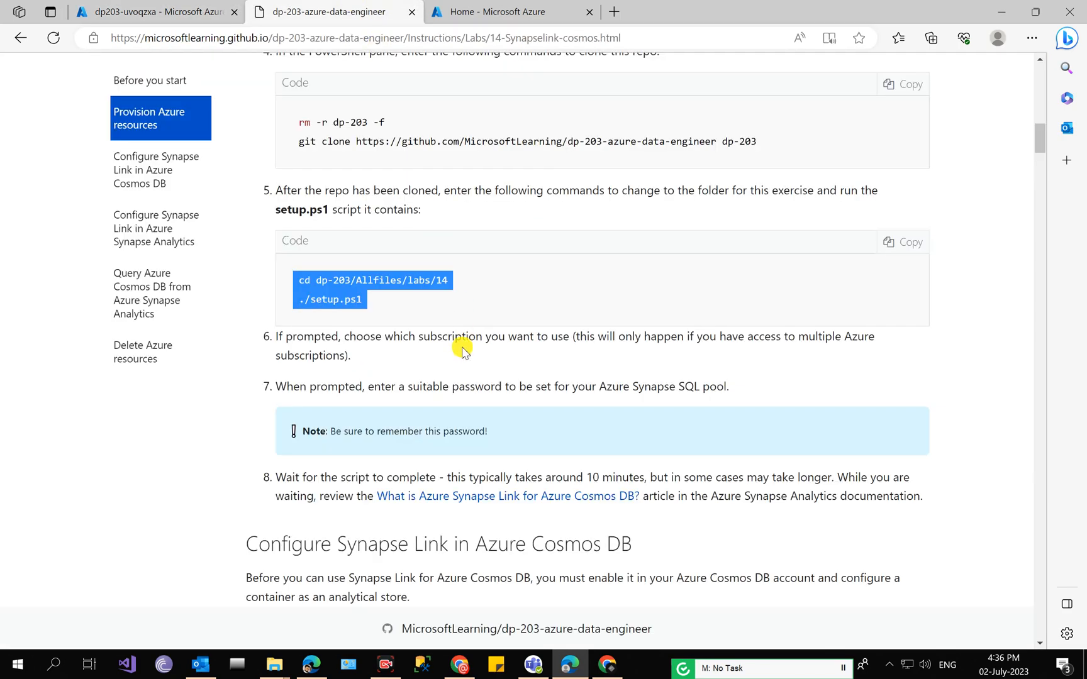
pyautogui.scroll(-7, 463, 349)
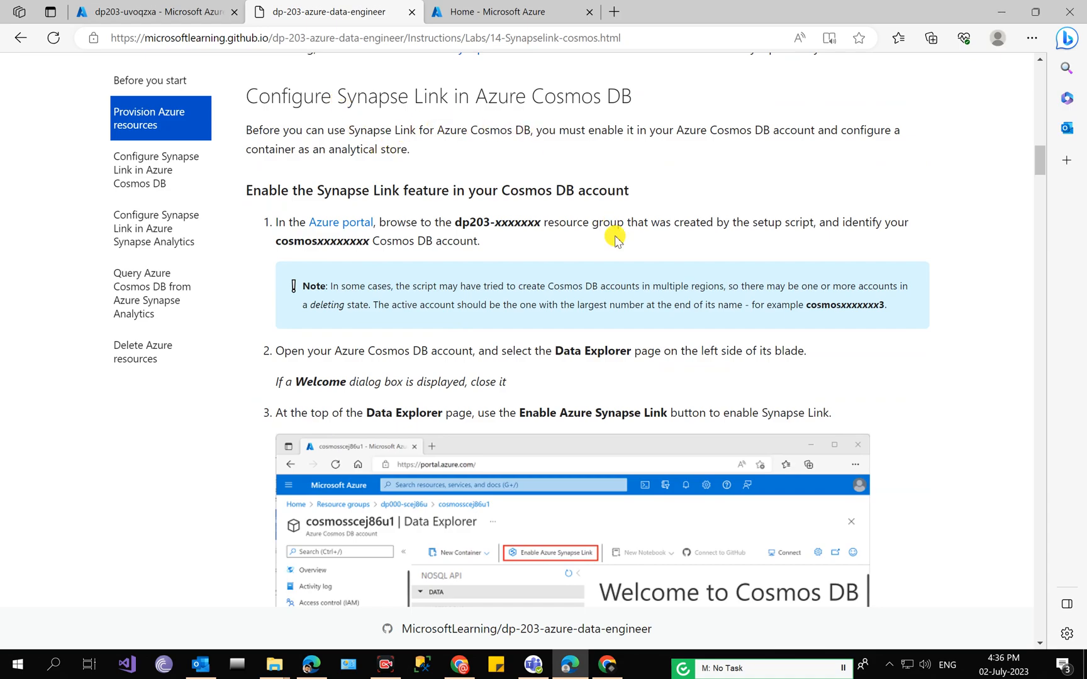
pyautogui.scroll(10, 614, 238)
pyautogui.scroll(-10, 614, 237)
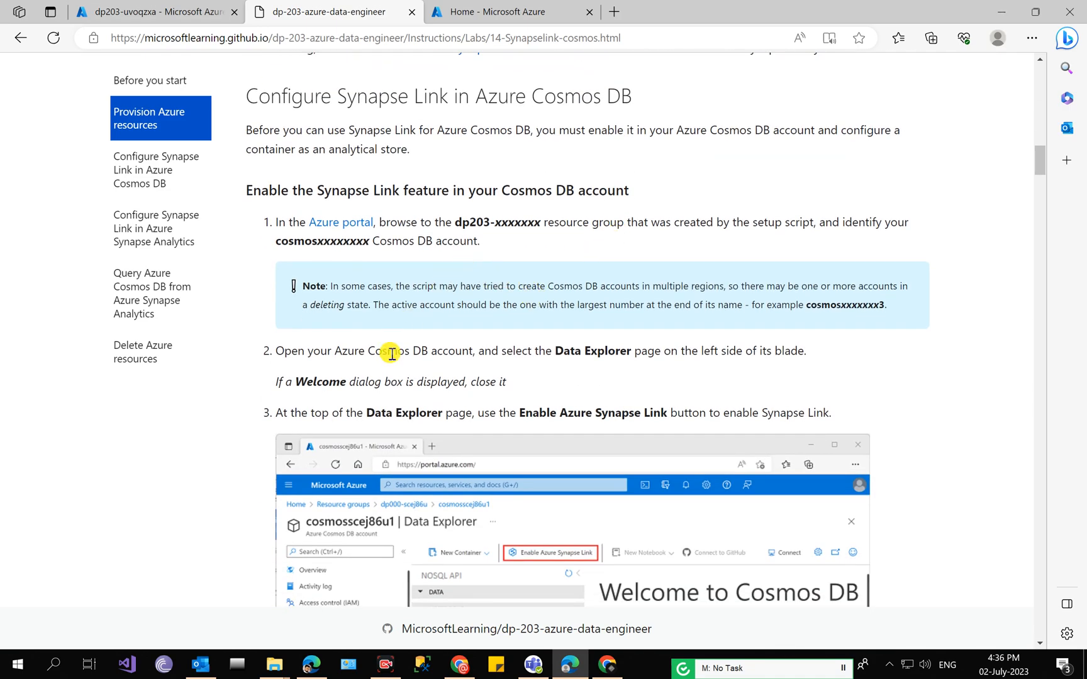
pyautogui.click(190, 10)
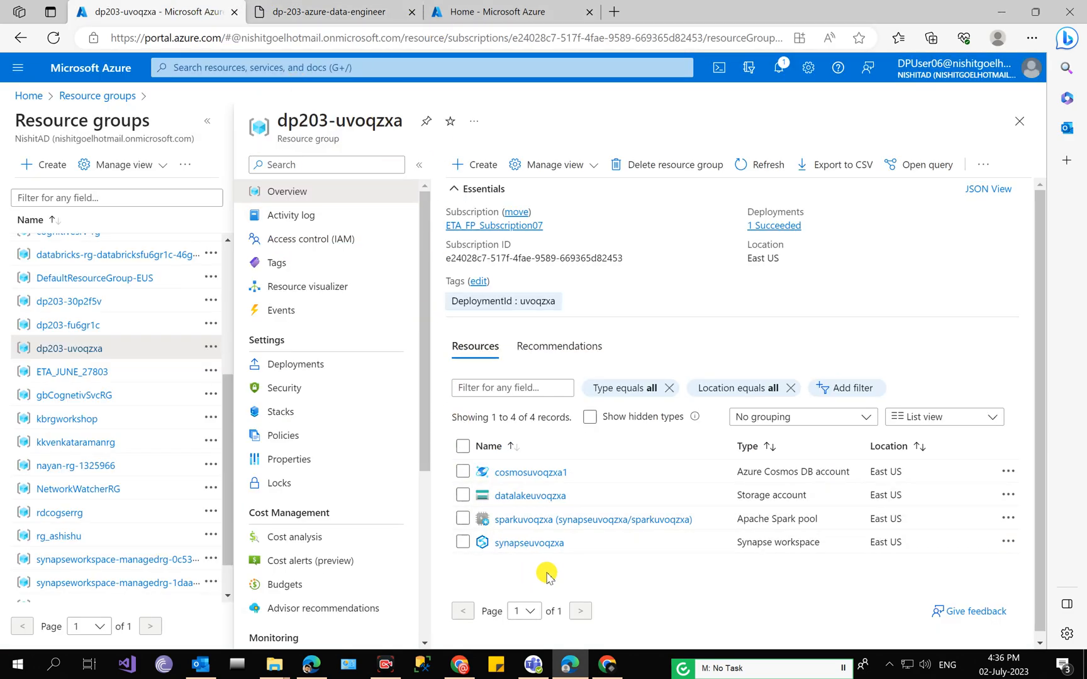
pyautogui.click(543, 472)
# Open the Data Explorer page of the cosmosuvoqzxa1 account, as the lab instructions direct
pyautogui.click(324, 8)
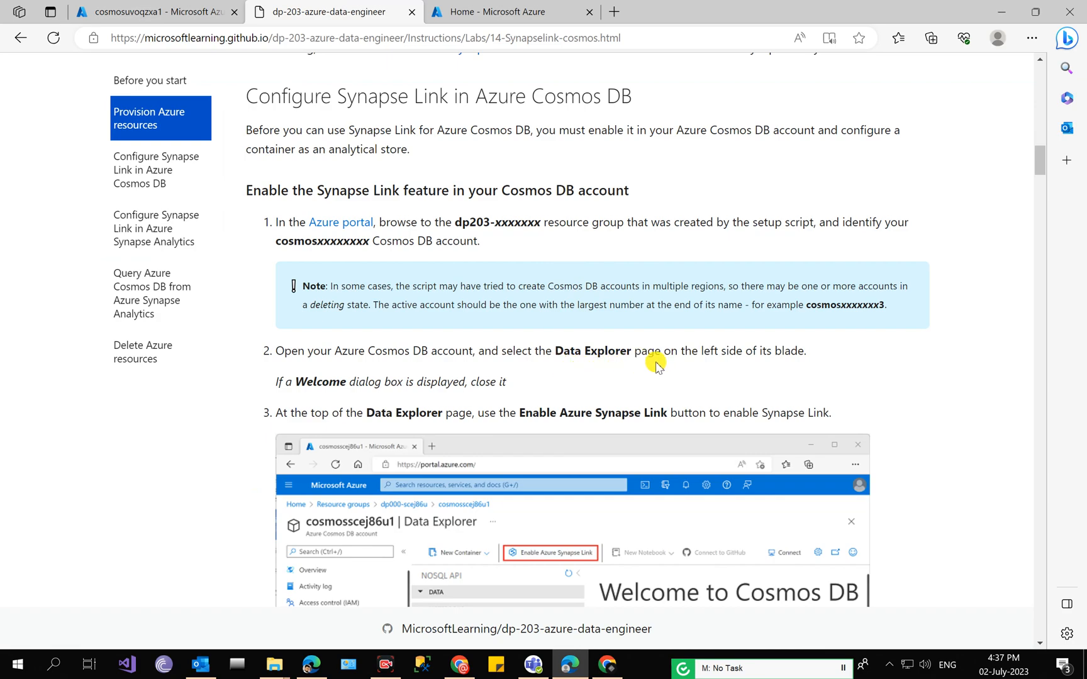
pyautogui.click(200, 10)
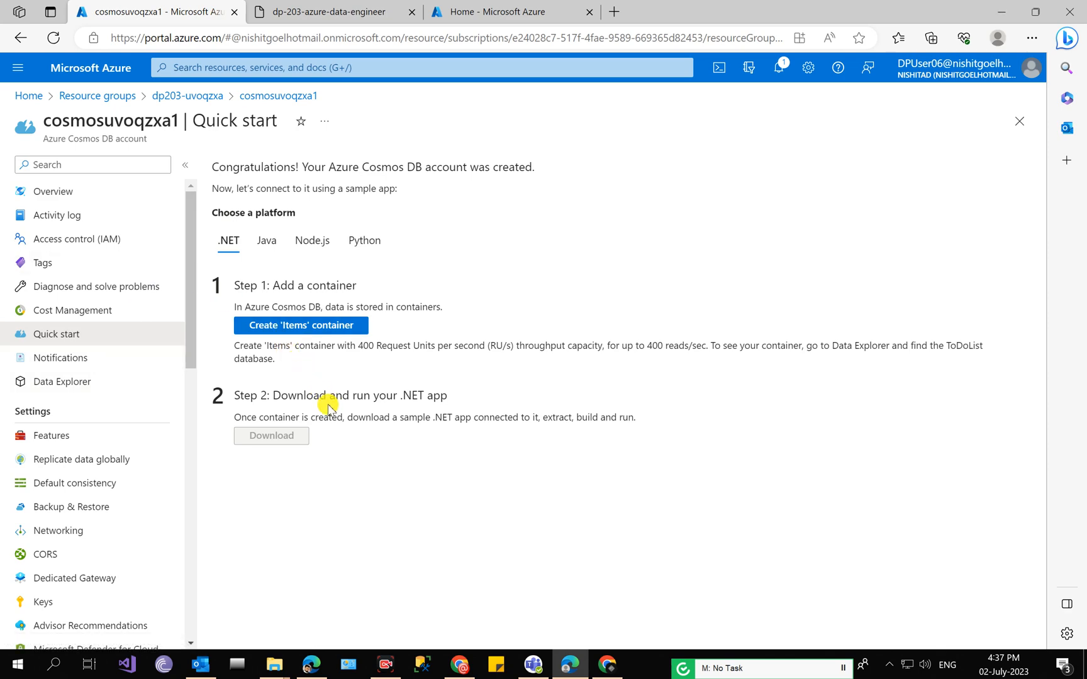
pyautogui.scroll(-4, 141, 434)
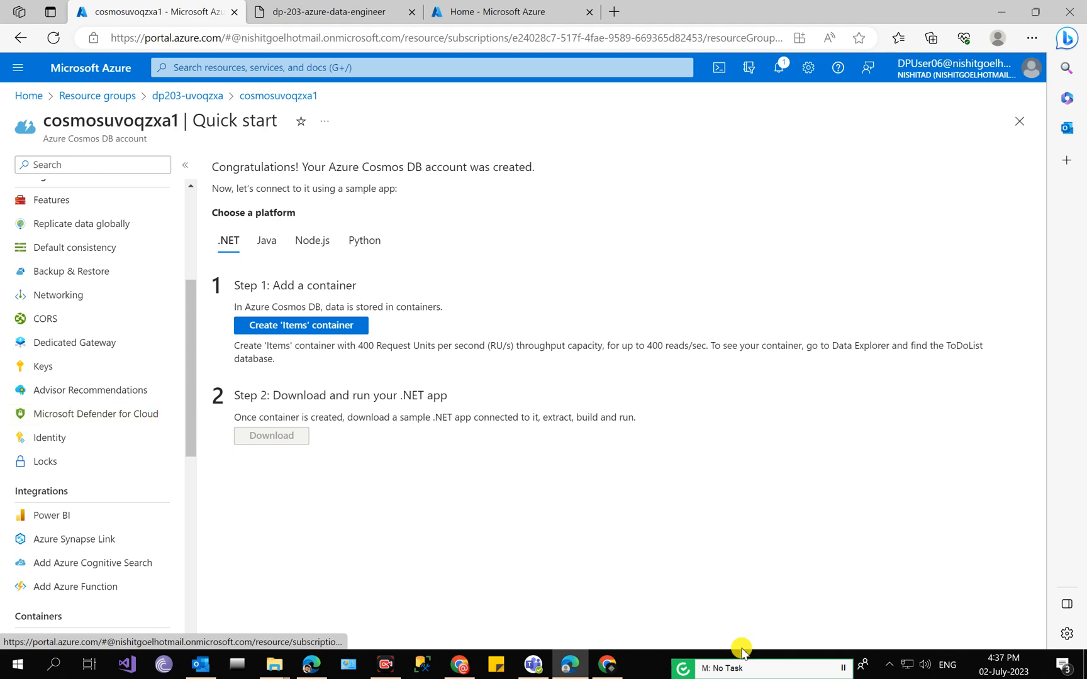
pyautogui.click(273, 7)
pyautogui.click(217, 7)
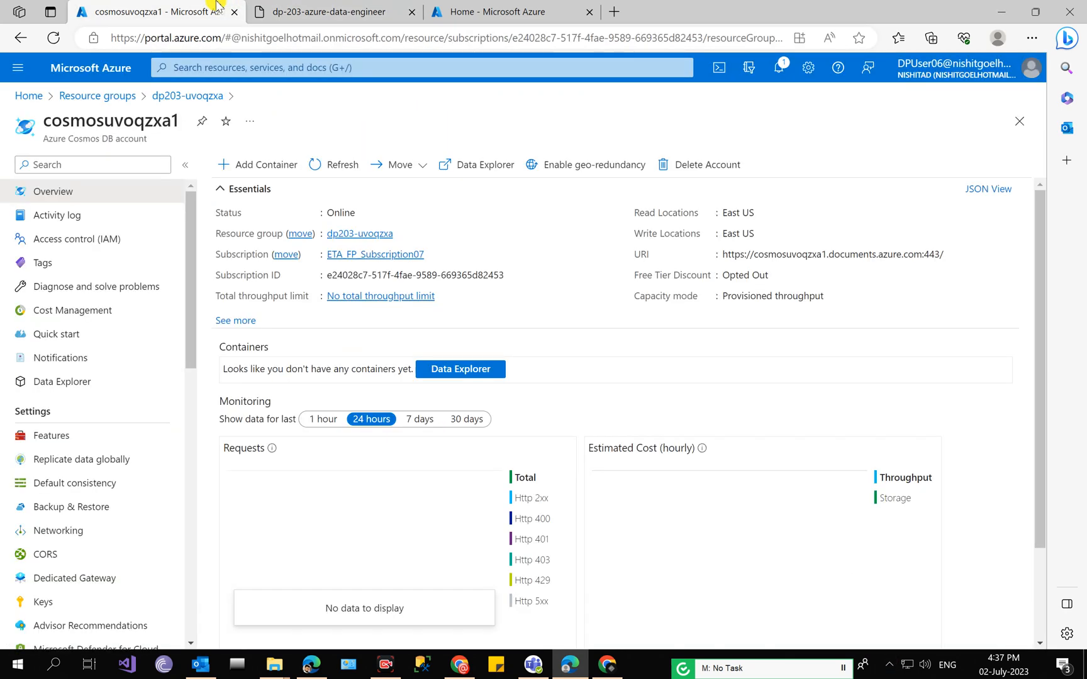
pyautogui.click(105, 381)
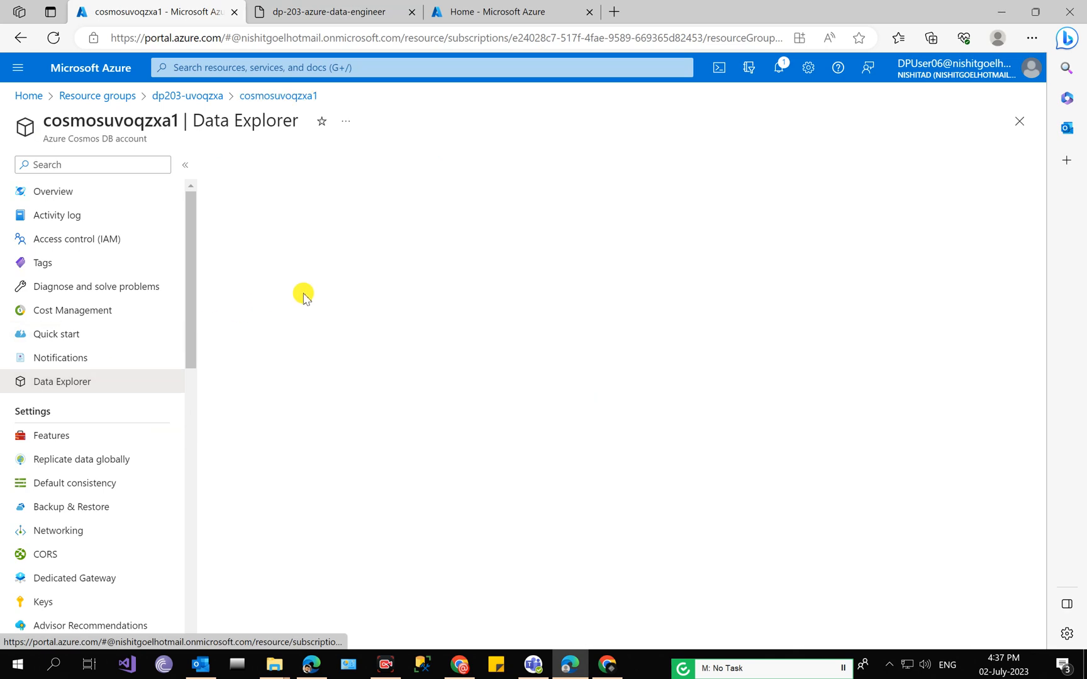
# Check the lab's enablement instruction, dismiss the Cosmos DB welcome dialog and enable Azure Synapse Link on the account
pyautogui.click(295, 5)
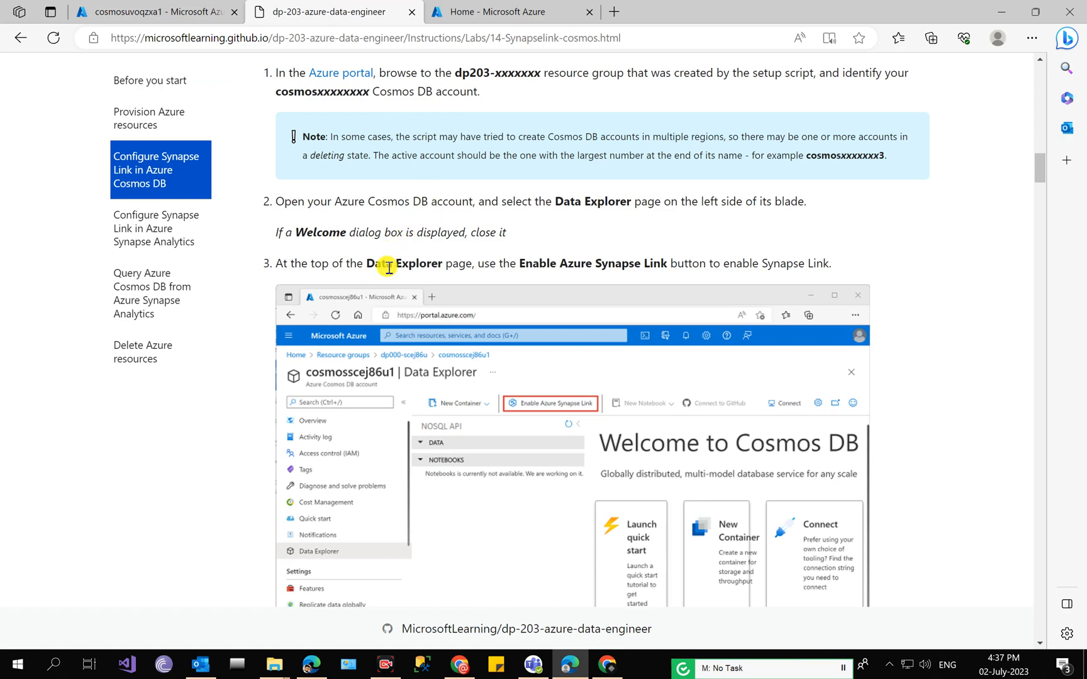
pyautogui.moveTo(526, 264); pyautogui.dragTo(670, 264)
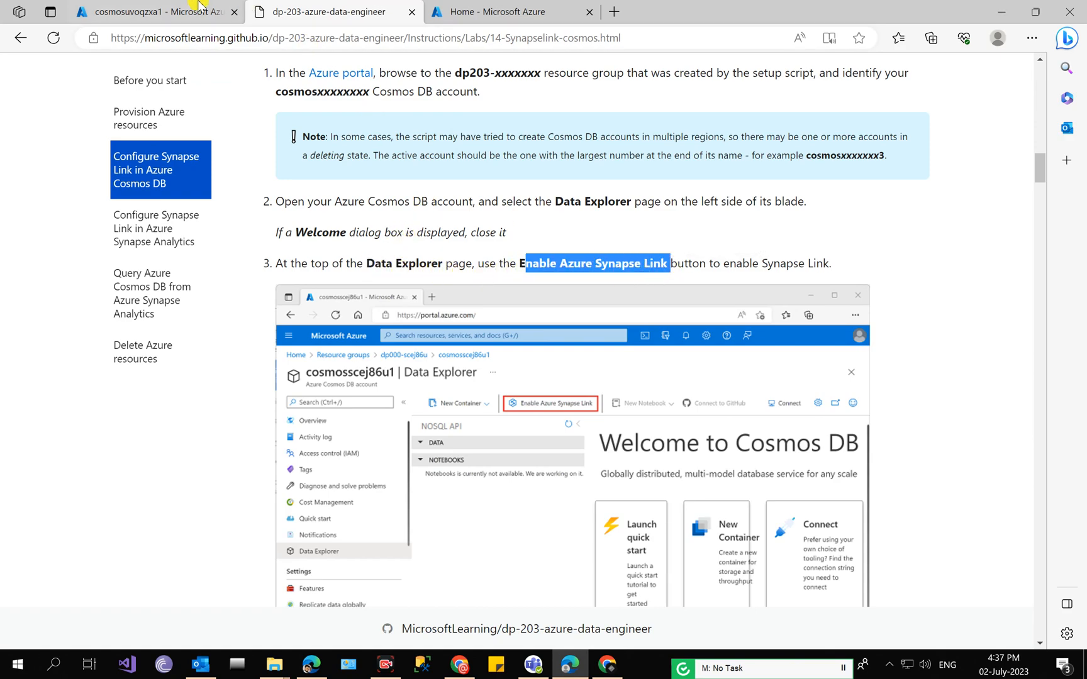
pyautogui.click(219, 6)
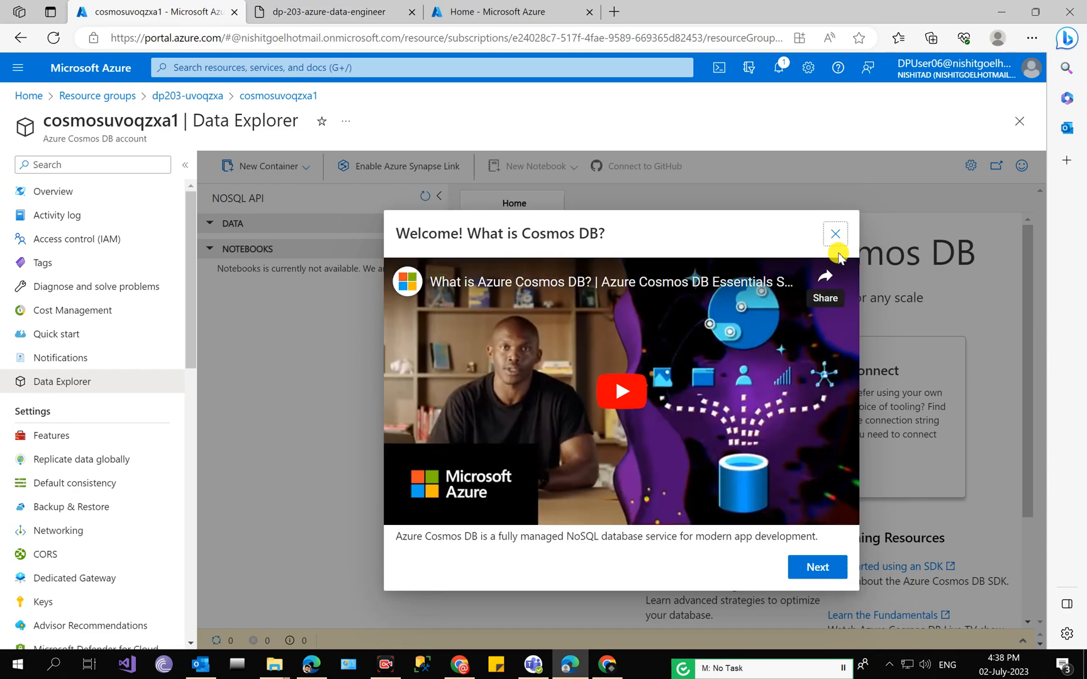
pyautogui.click(835, 233)
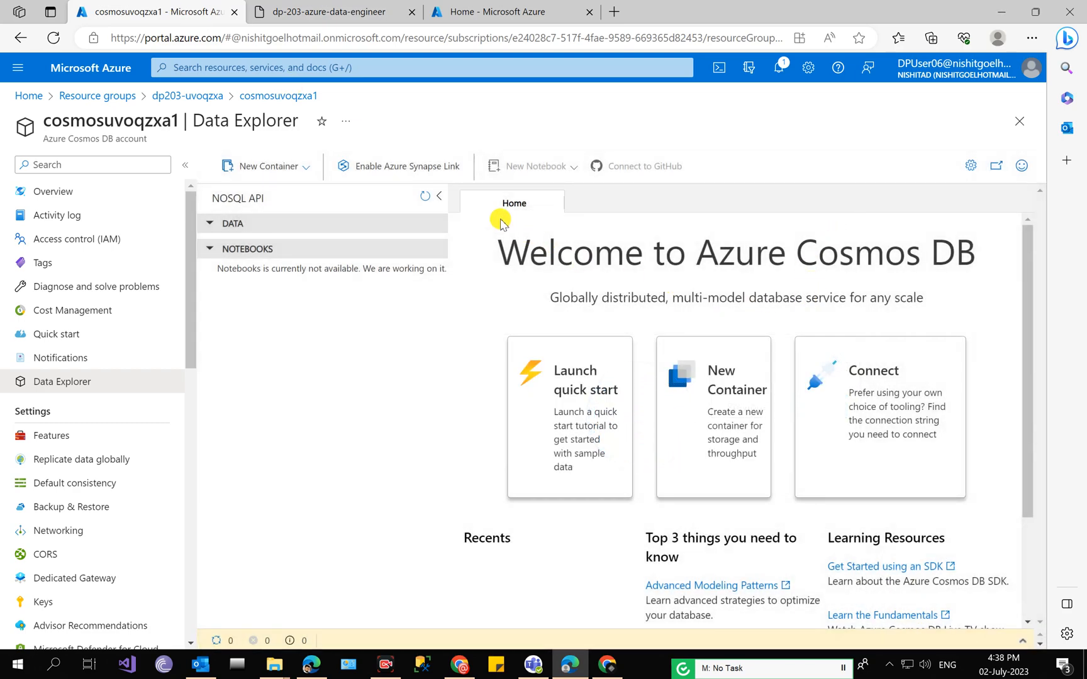
pyautogui.click(413, 165)
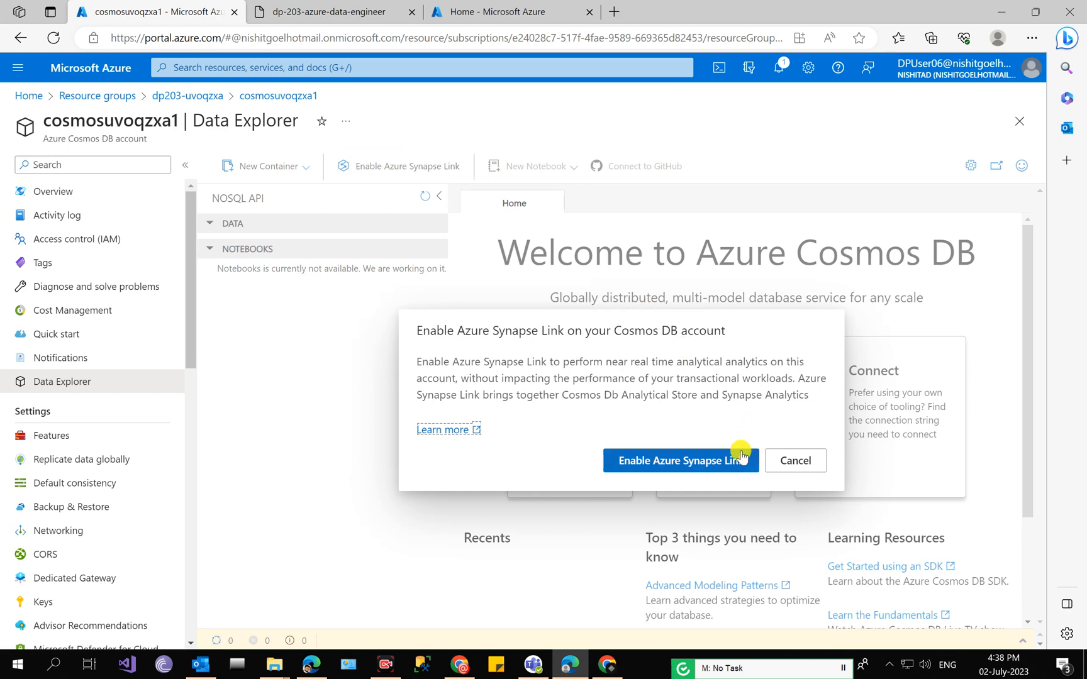
pyautogui.click(717, 461)
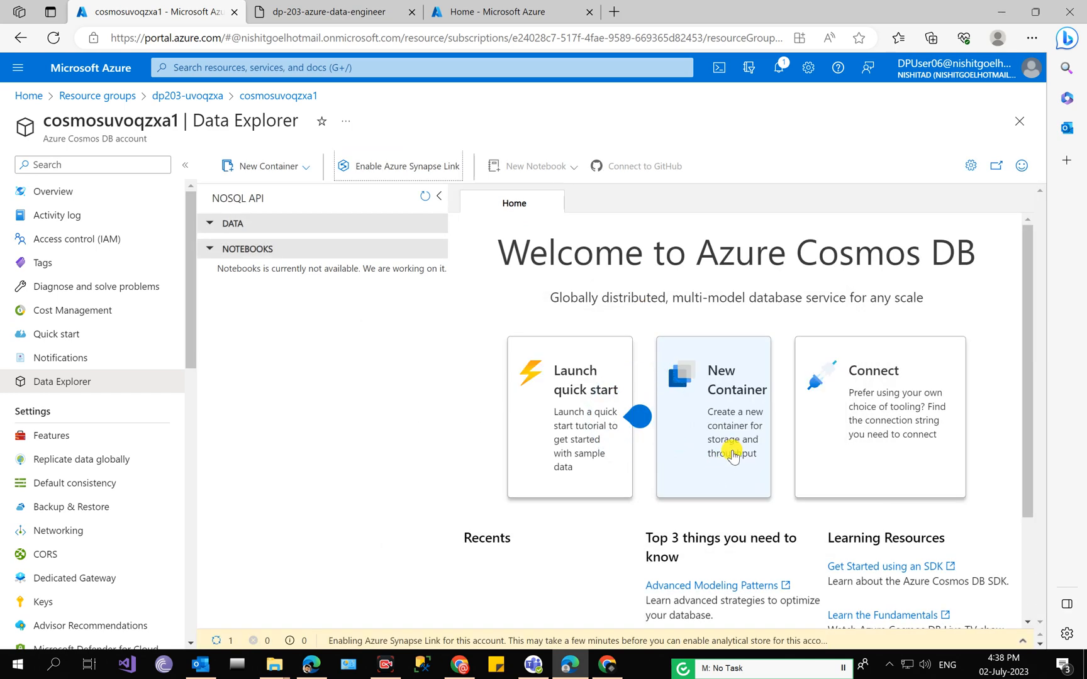
# Resubmit the request to enable Azure Synapse Link on the Cosmos DB account
pyautogui.click(503, 201)
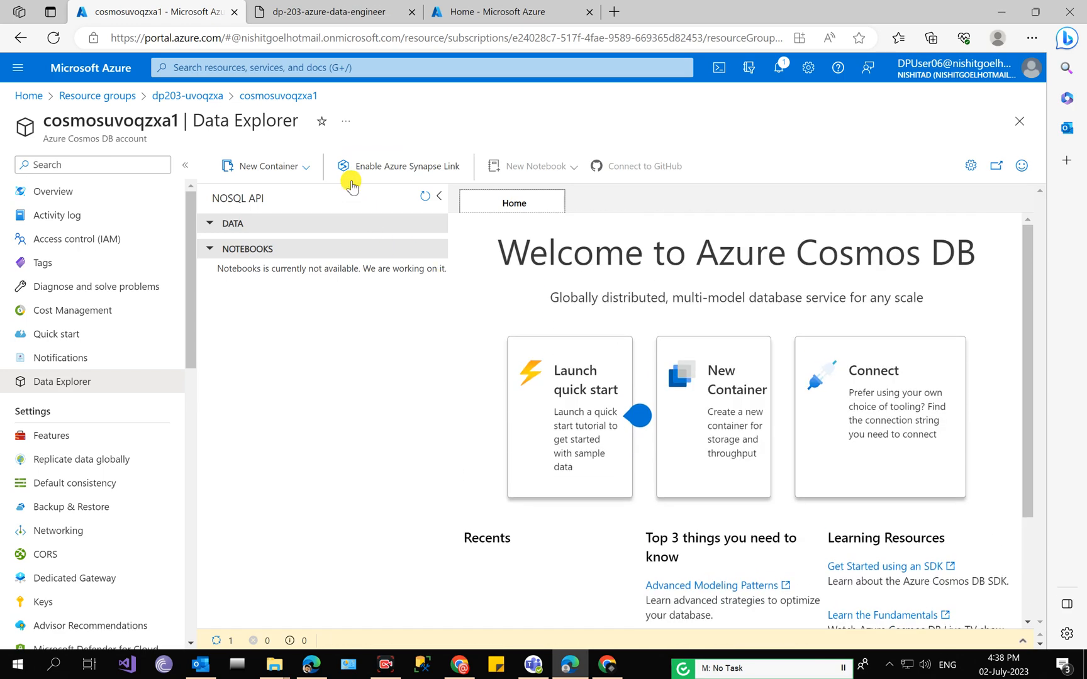
pyautogui.click(377, 167)
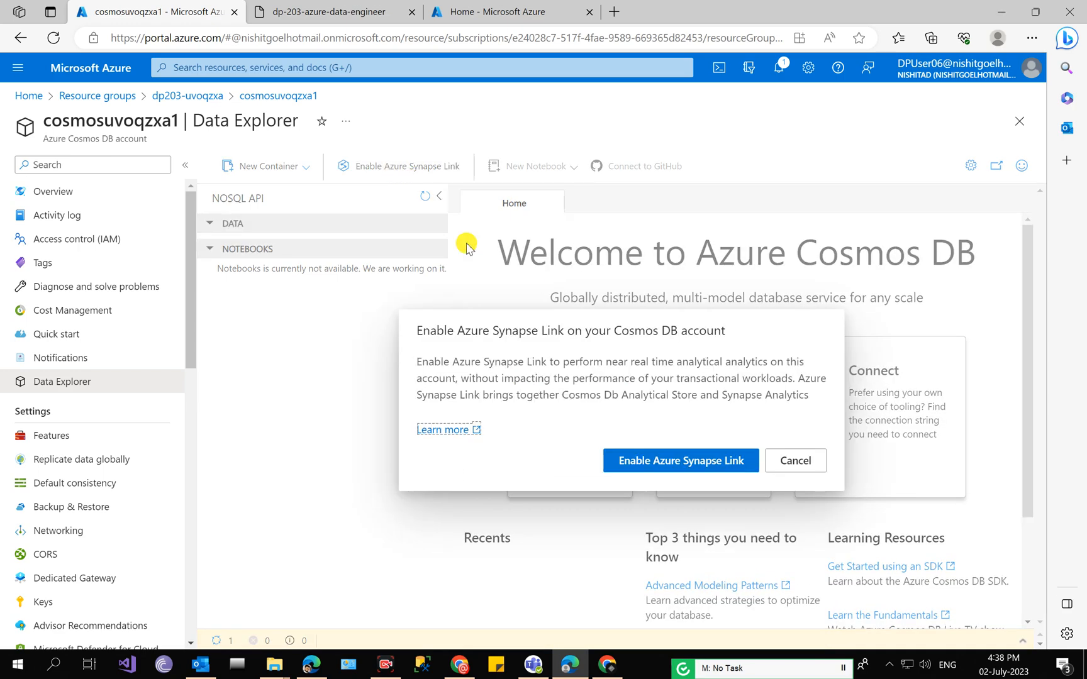
pyautogui.click(648, 468)
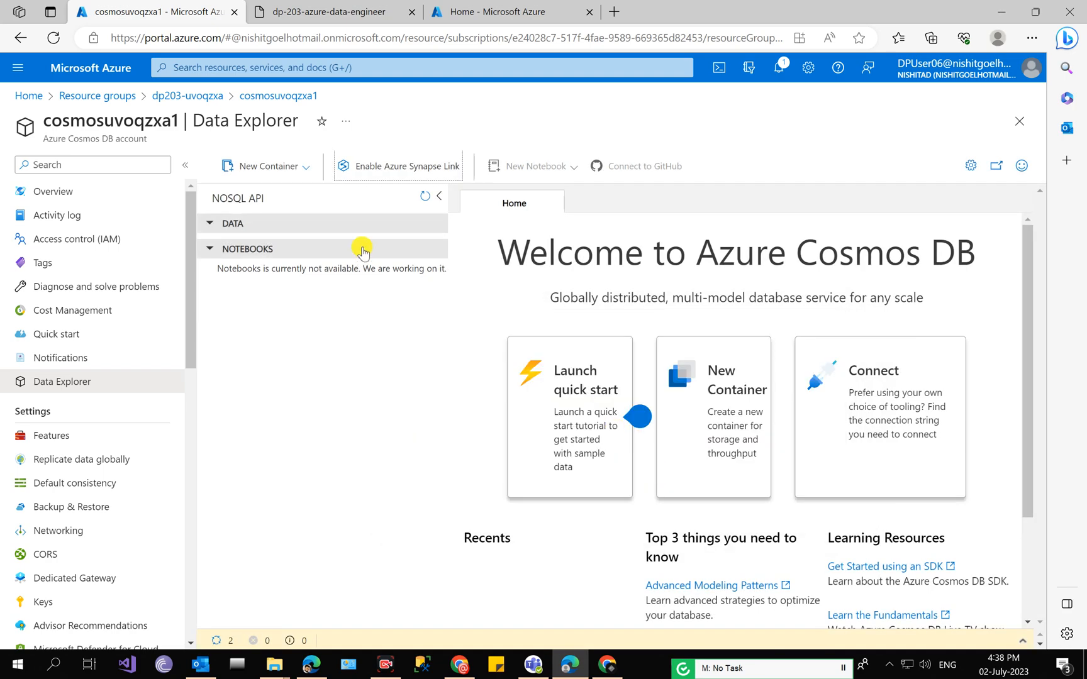
# Read the lab's verification instruction and check the account's enablement status on the Azure Synapse Link integration page
pyautogui.click(340, 14)
pyautogui.scroll(-3, 417, 307)
pyautogui.scroll(-3, 417, 306)
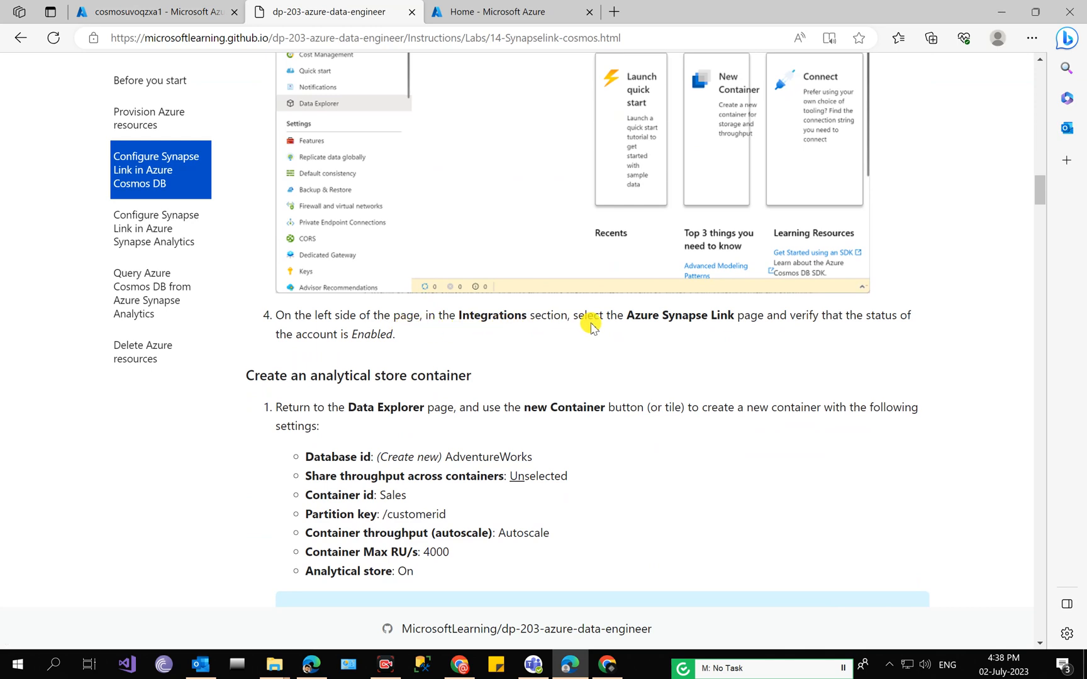
pyautogui.click(182, 10)
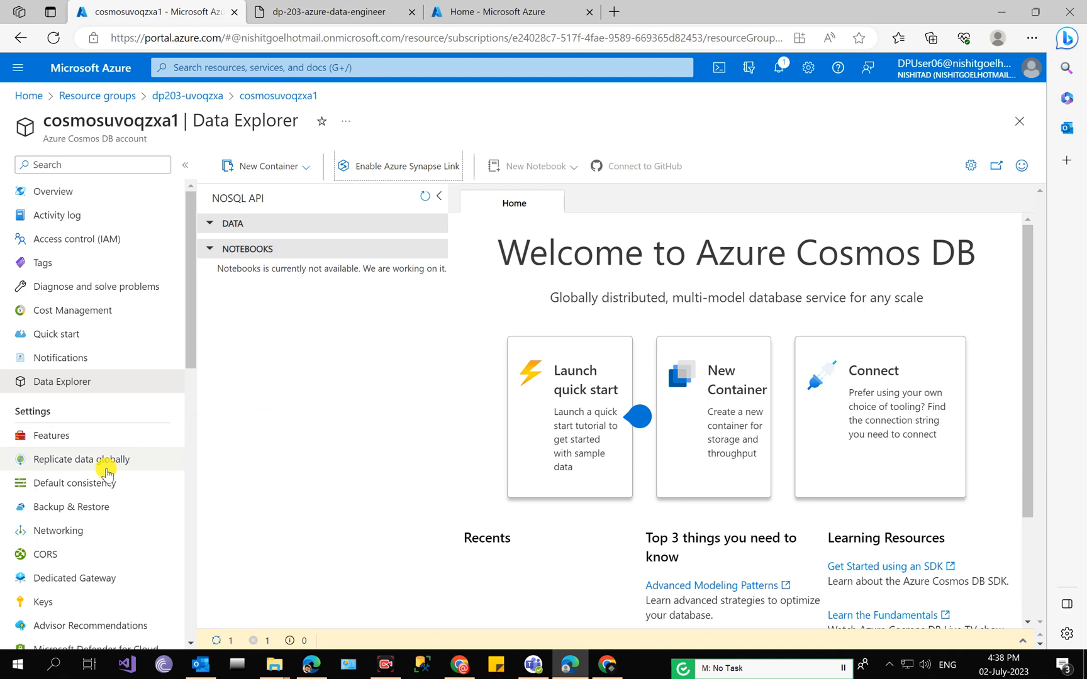
pyautogui.scroll(-4, 107, 468)
pyautogui.scroll(-2, 105, 470)
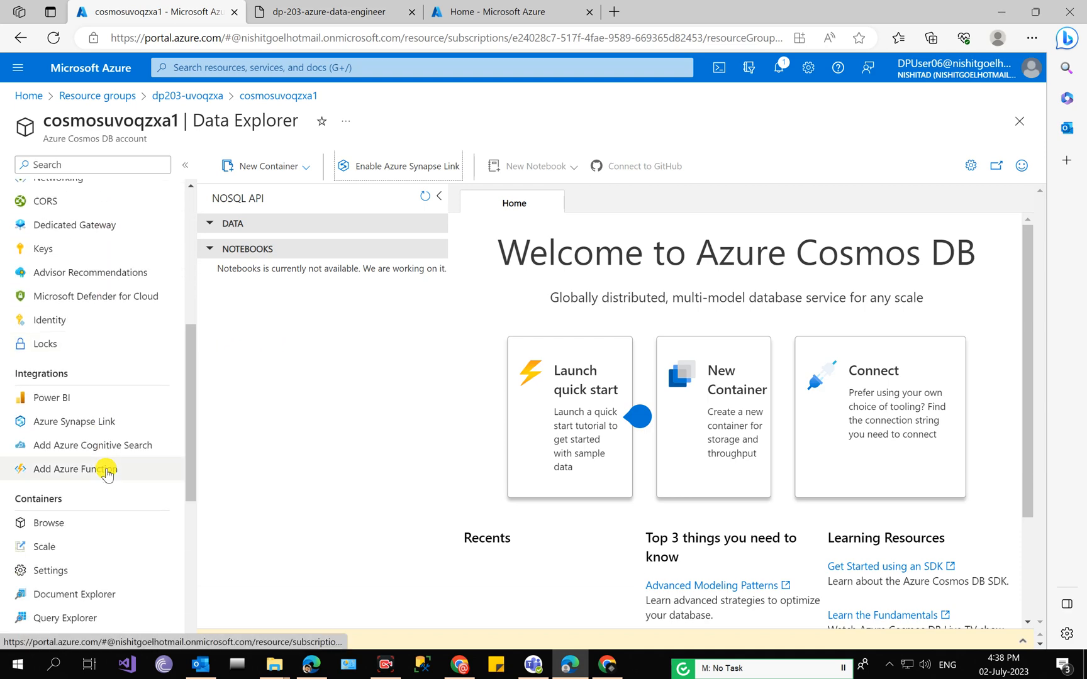
pyautogui.click(83, 422)
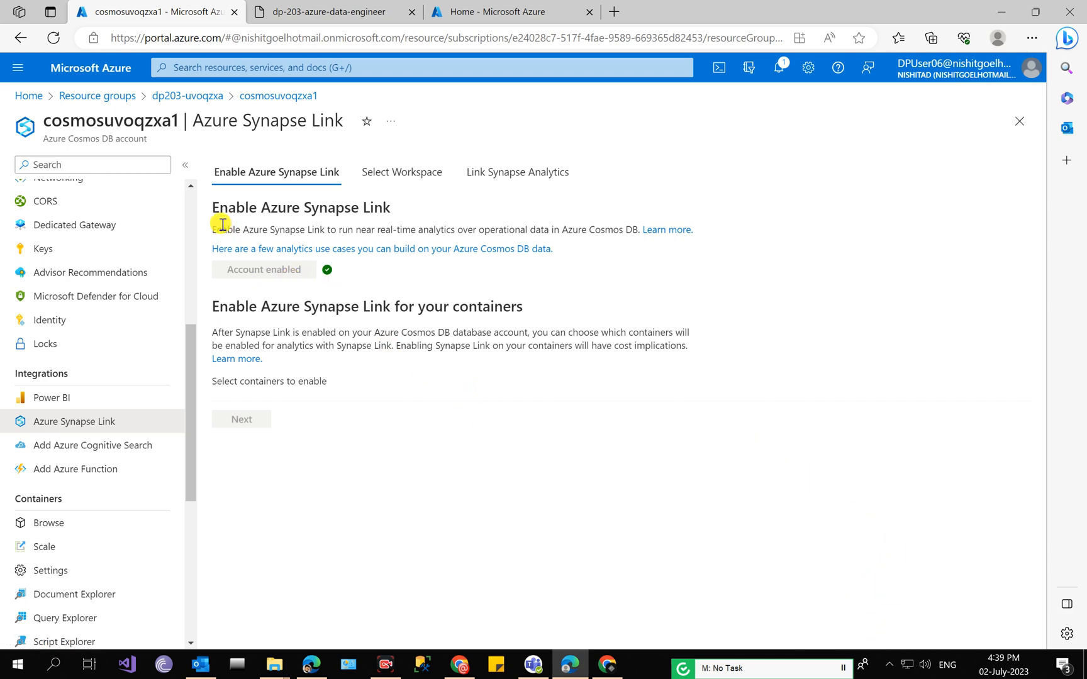
# Review the lab's analytical store container section and start a new container from the account's Data Explorer page
pyautogui.click(318, 8)
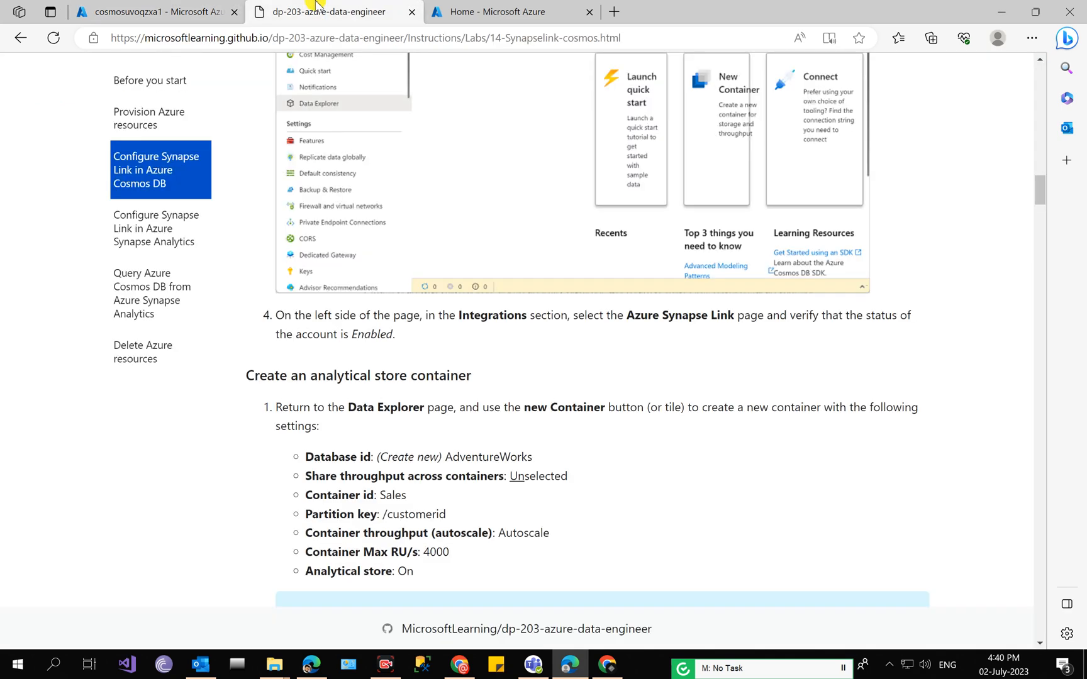
pyautogui.scroll(-2, 466, 362)
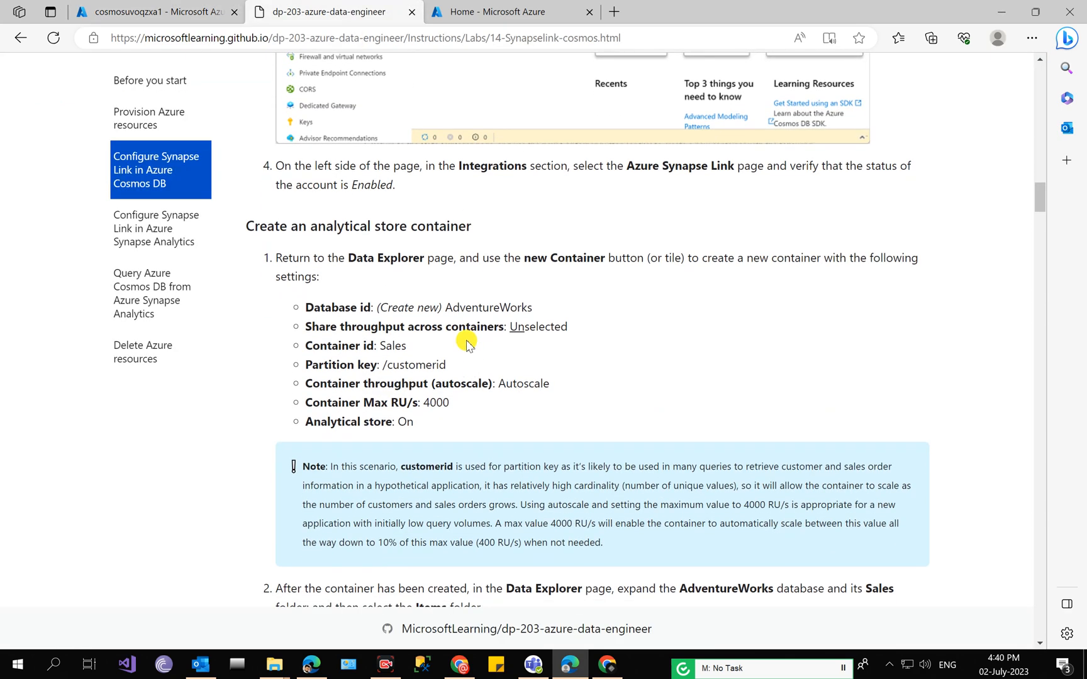
pyautogui.moveTo(323, 225); pyautogui.dragTo(448, 227)
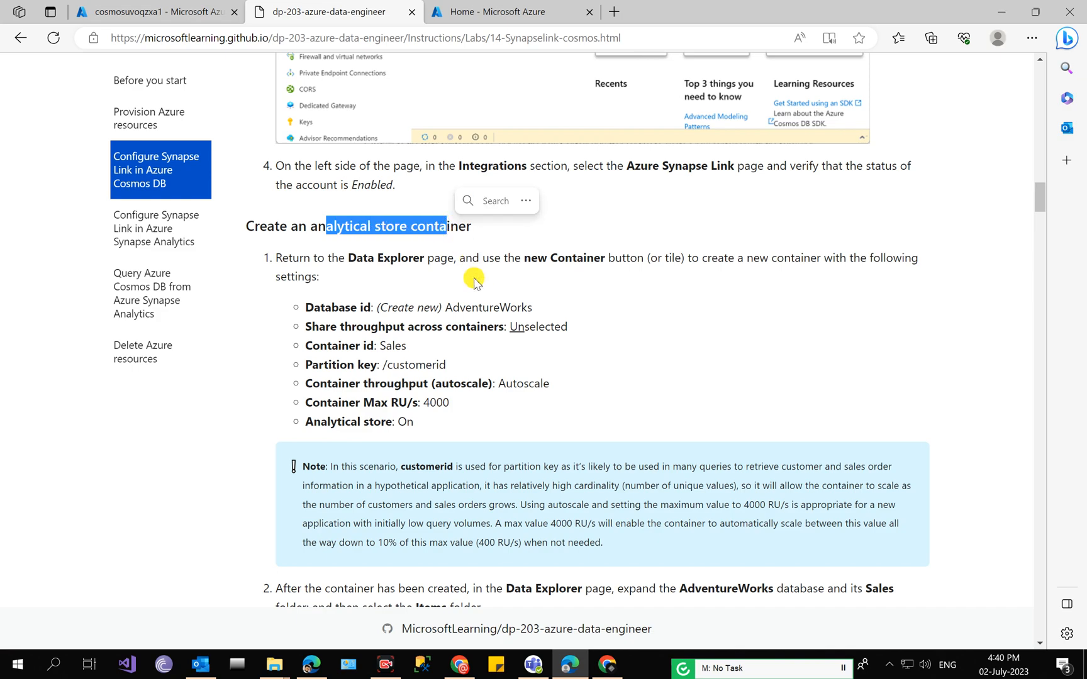
pyautogui.click(201, 11)
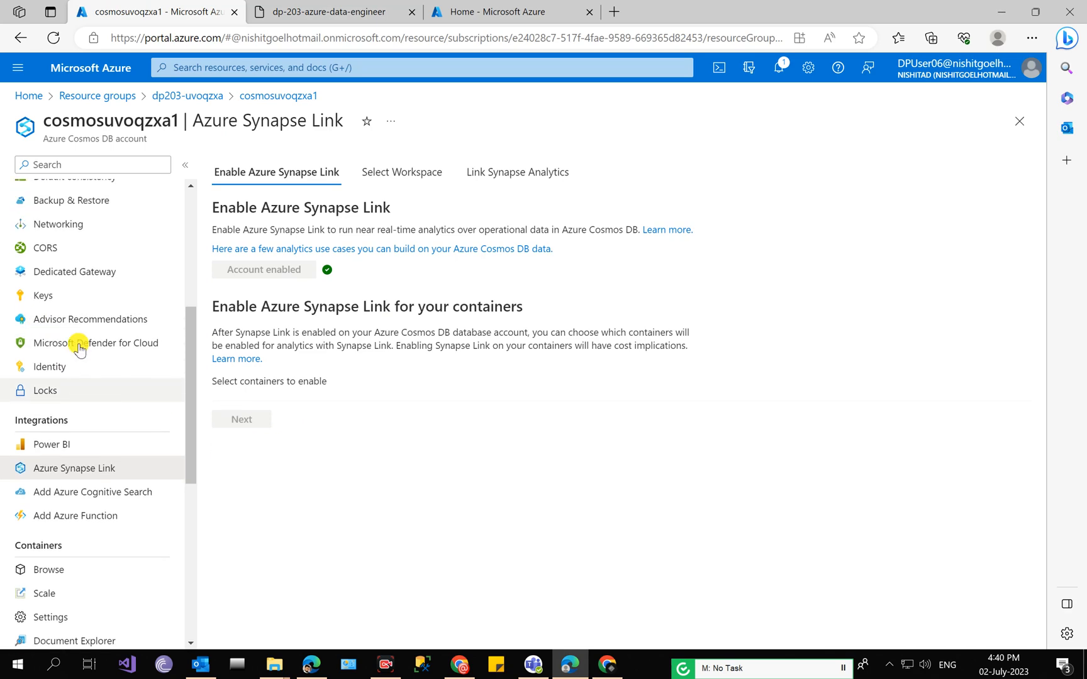
pyautogui.scroll(5, 80, 349)
pyautogui.click(84, 380)
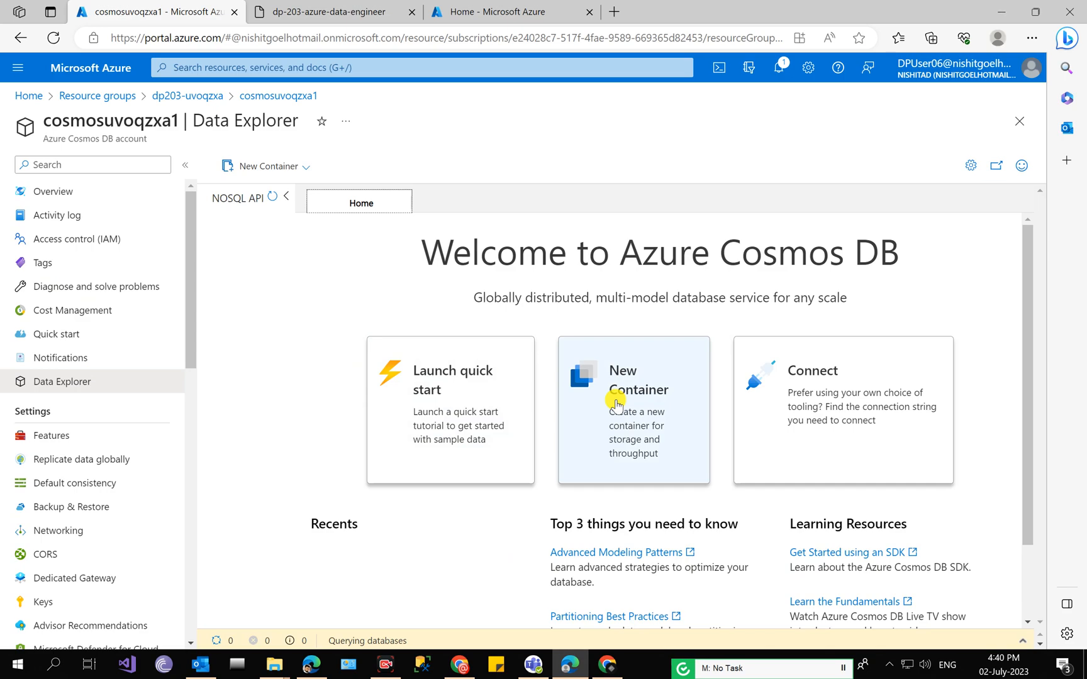
pyautogui.click(268, 165)
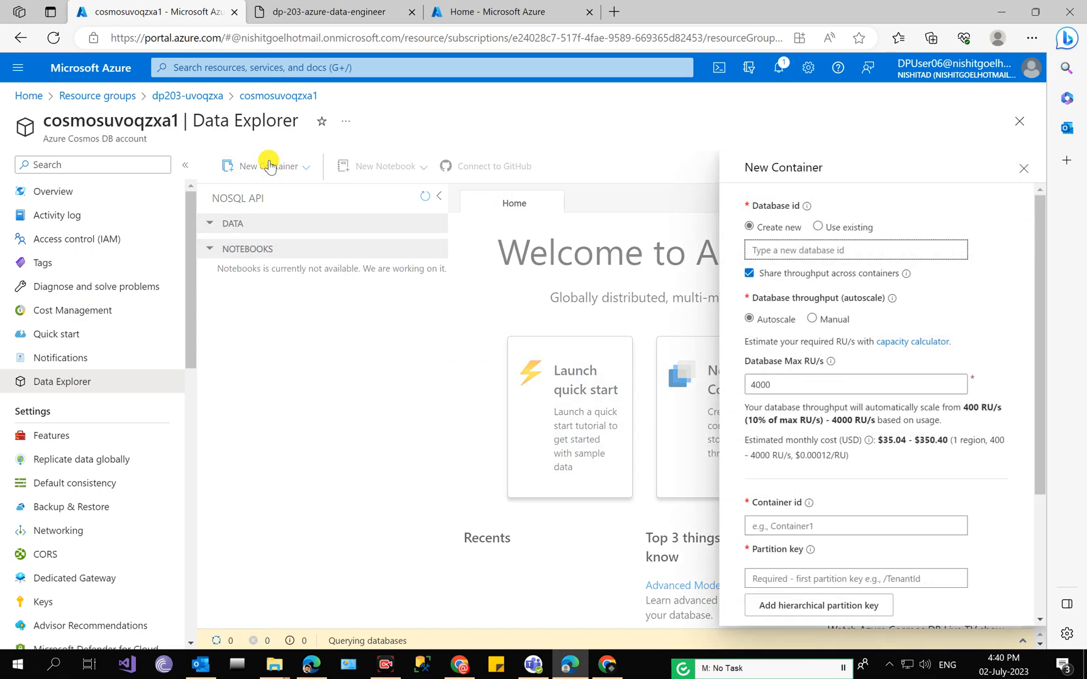
# Set the new database id to AdventureWorks, copied from the lab, and turn off sharing throughput across containers
pyautogui.click(356, 7)
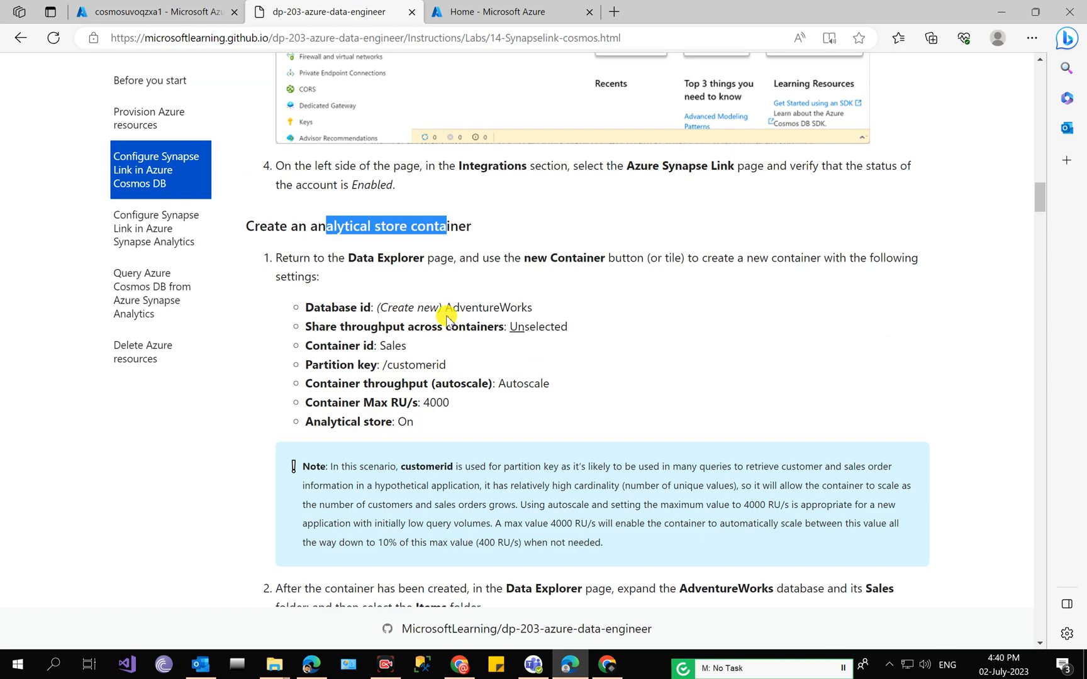
pyautogui.click(466, 306)
pyautogui.doubleClick(466, 306)
pyautogui.rightClick(469, 307)
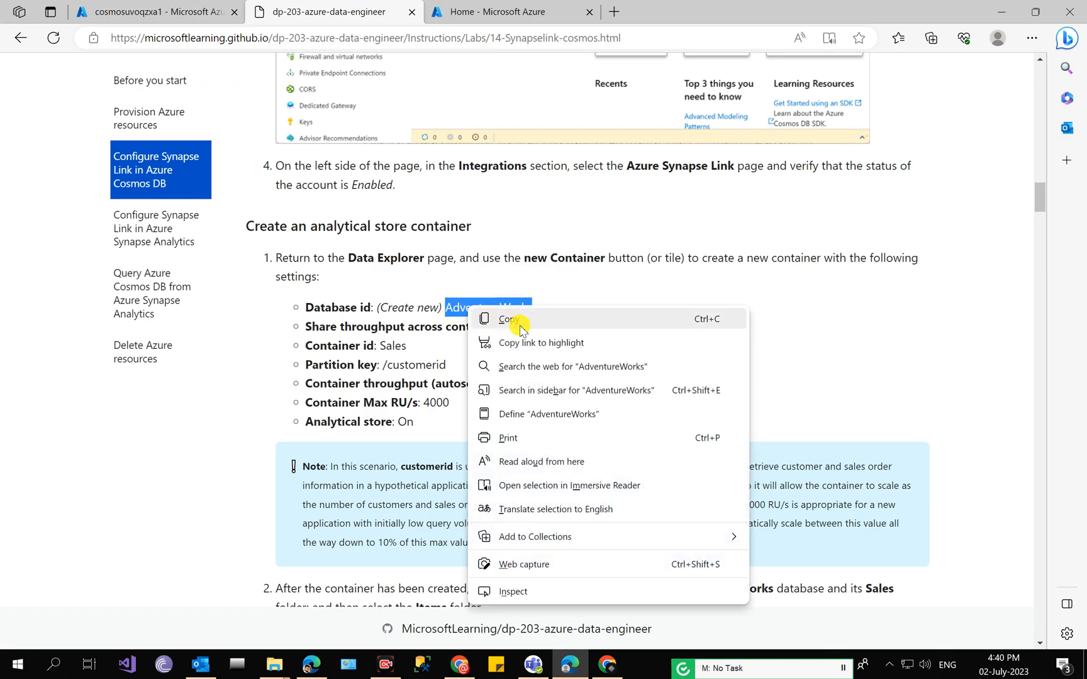
pyautogui.click(520, 323)
pyautogui.rightClick(505, 306)
pyautogui.click(517, 316)
pyautogui.click(180, 8)
pyautogui.click(768, 249)
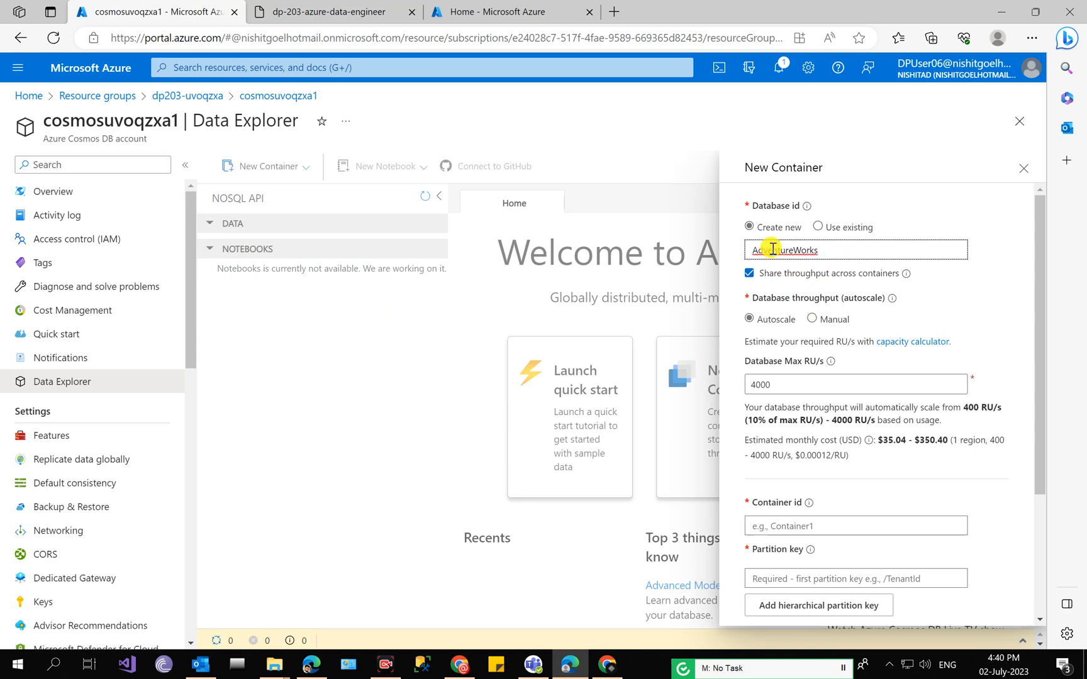
pyautogui.click(752, 275)
pyautogui.click(757, 256)
pyautogui.click(767, 277)
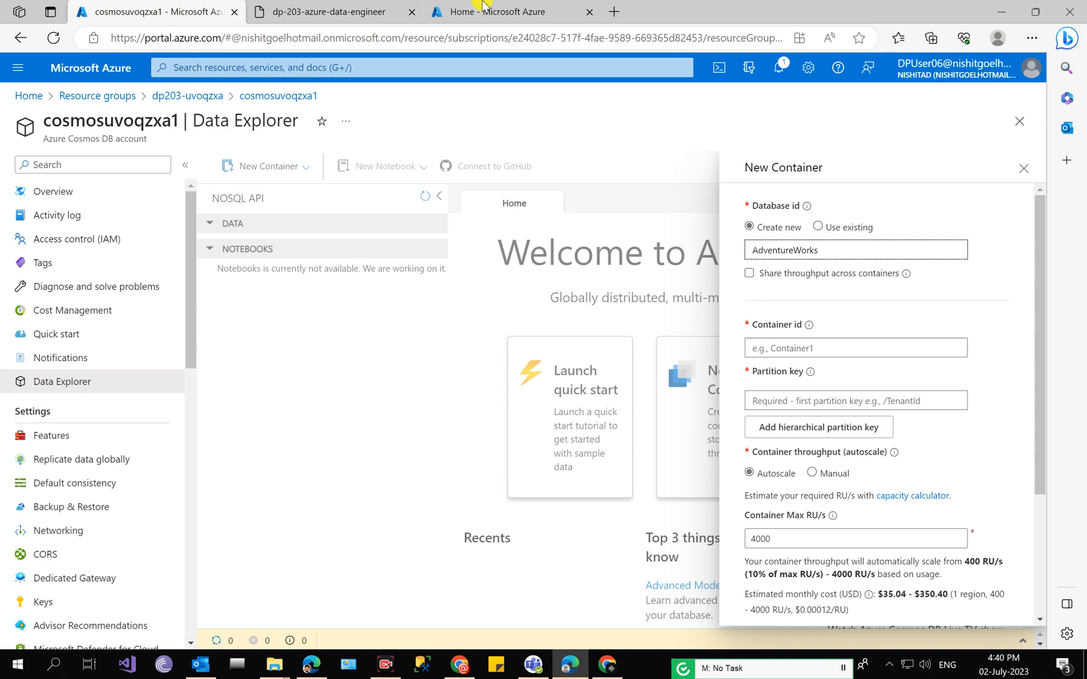
# Copy the container id Sales from the lab instructions into the new container form
pyautogui.click(380, 7)
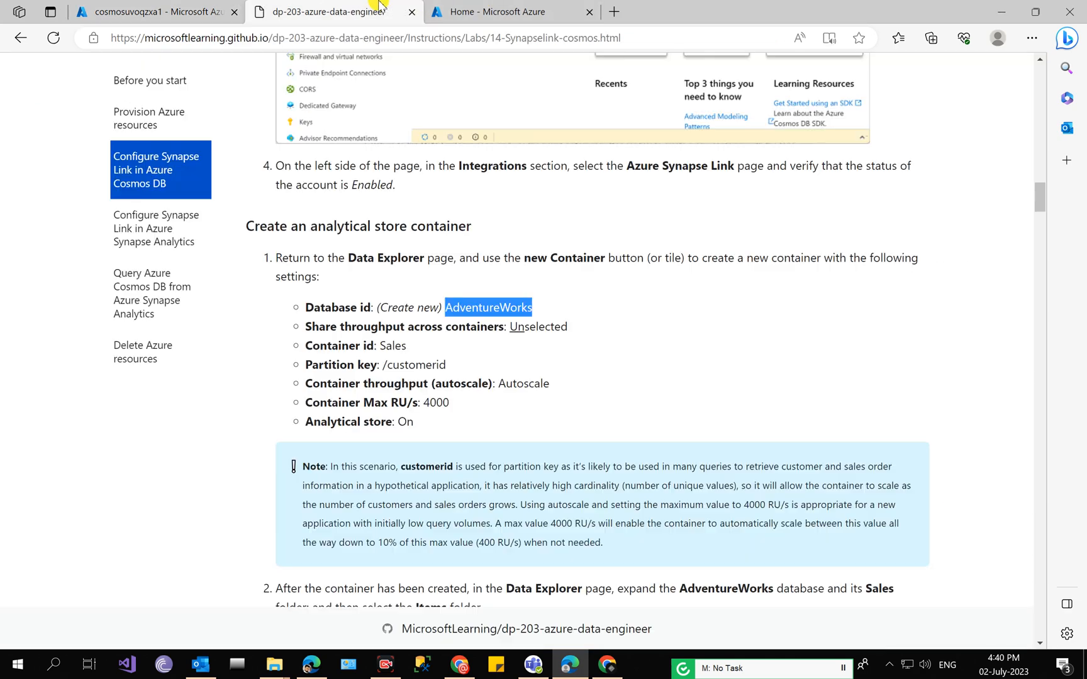
pyautogui.doubleClick(394, 347)
pyautogui.rightClick(393, 347)
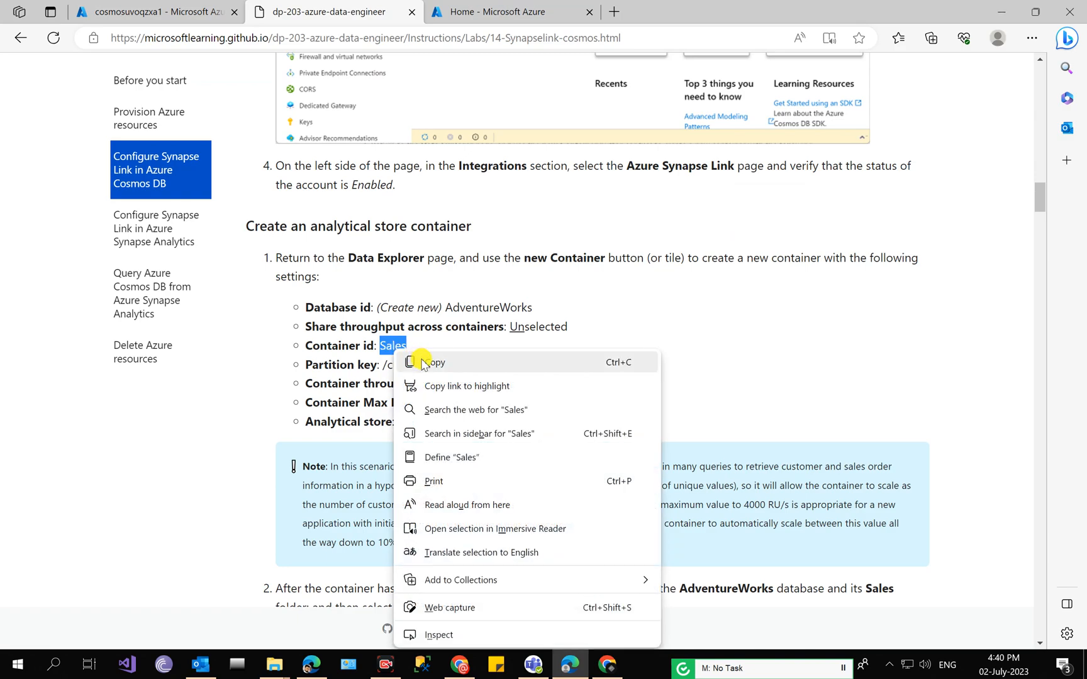
pyautogui.click(423, 360)
pyautogui.click(167, 10)
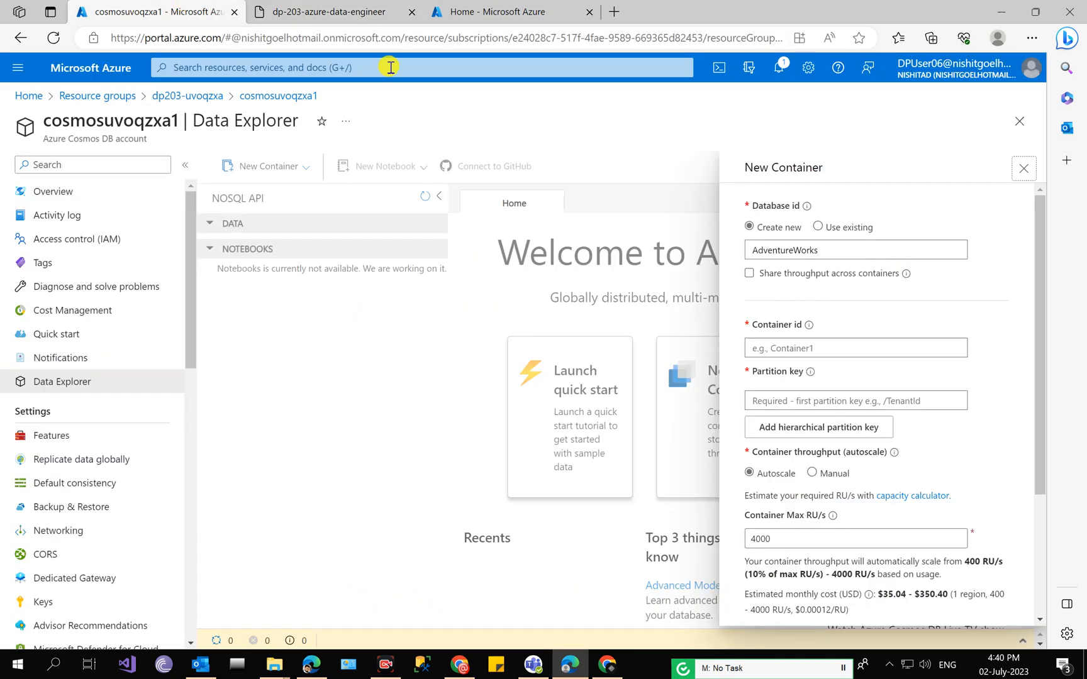
pyautogui.click(802, 350)
pyautogui.hotkey('ctrl', 'v')
# Copy the partition key /customerid from the lab instructions into the new container form
pyautogui.click(327, 11)
pyautogui.moveTo(447, 365); pyautogui.dragTo(381, 366)
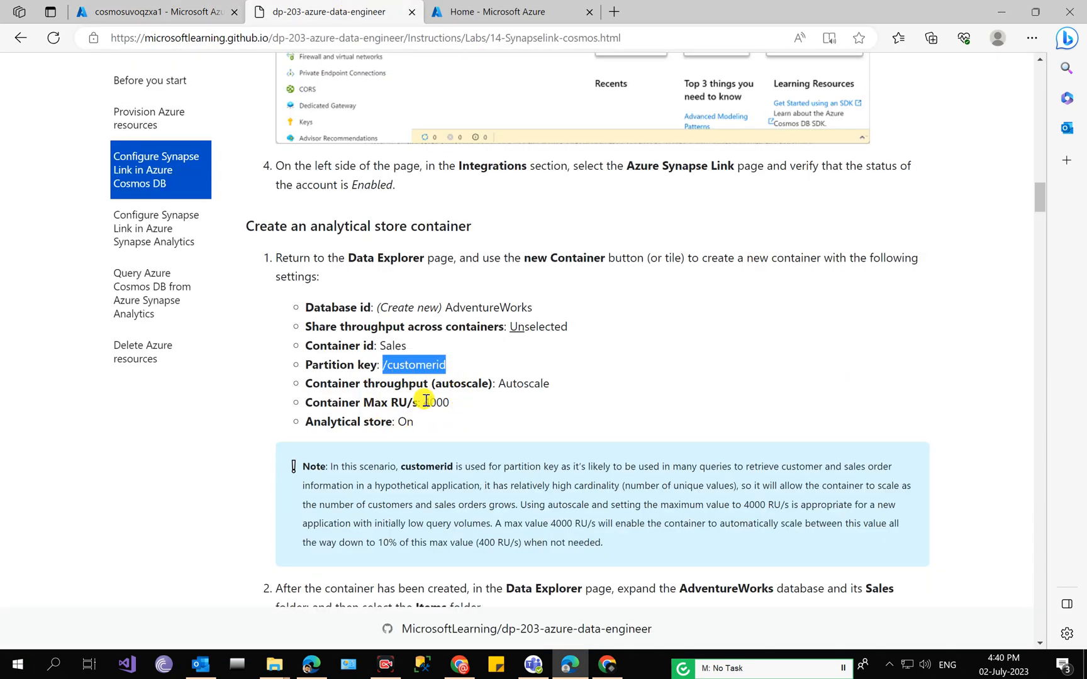
pyautogui.click(183, 12)
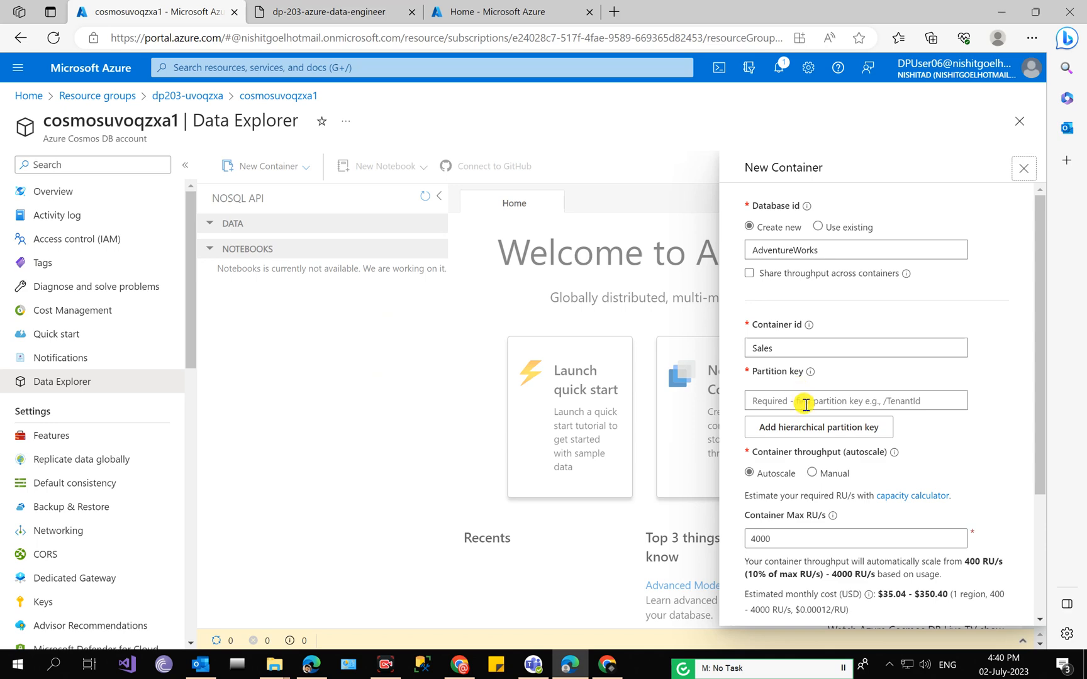
pyautogui.click(805, 401)
pyautogui.hotkey('ctrl', 'v')
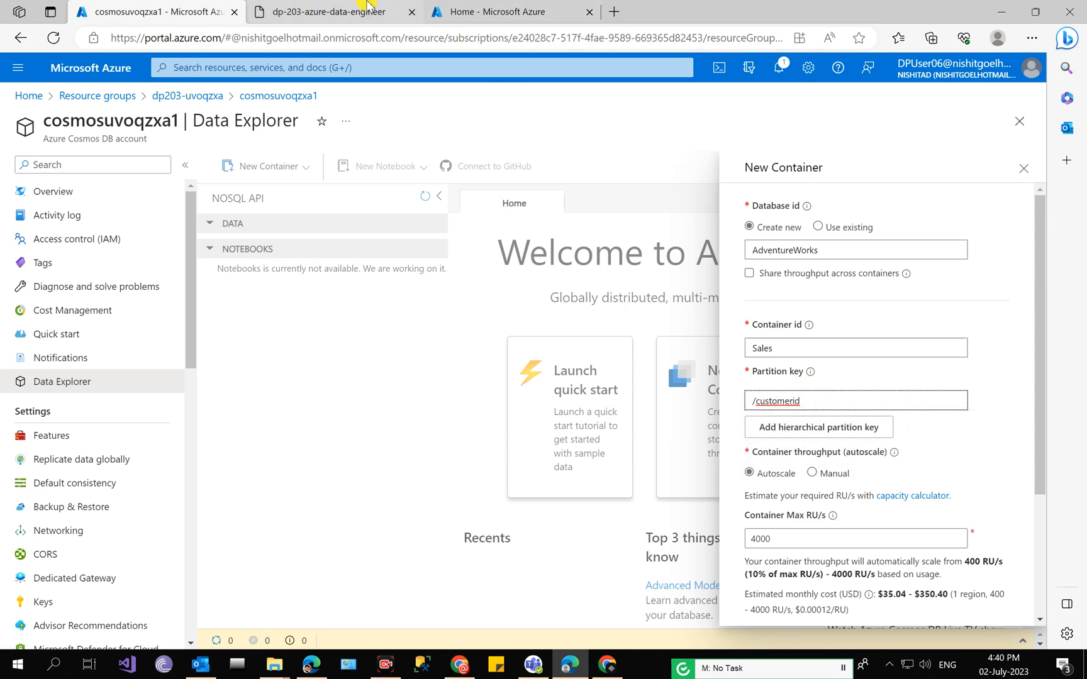
# Check the remaining settings against the lab, set the analytical store to On and create the container
pyautogui.click(367, 11)
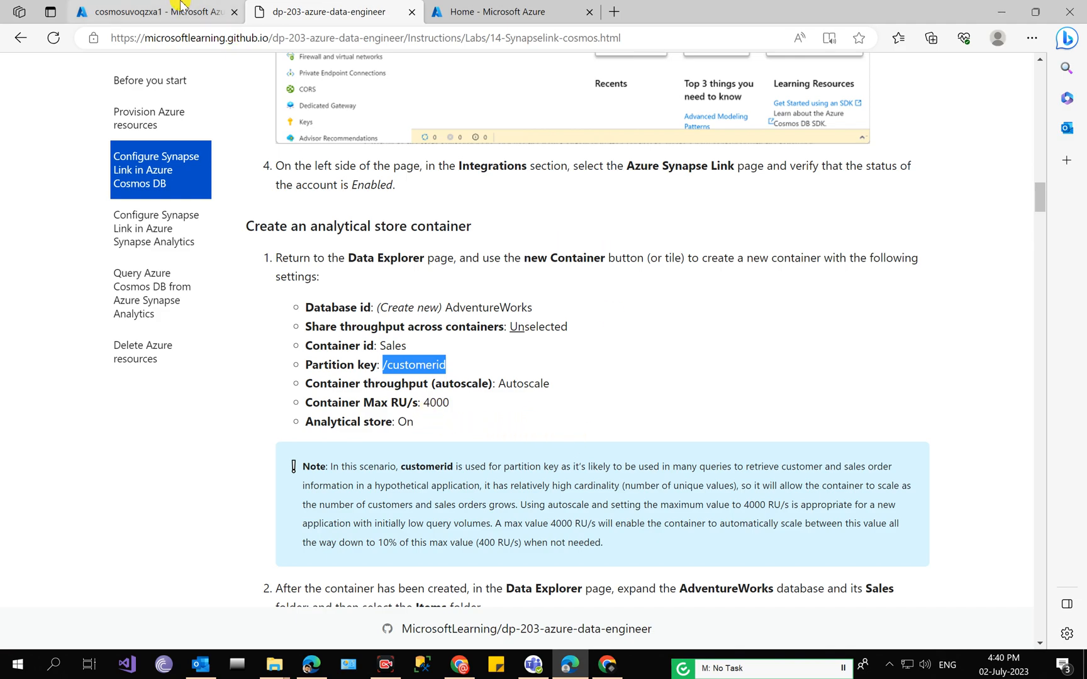
pyautogui.click(157, 11)
pyautogui.scroll(-3, 767, 471)
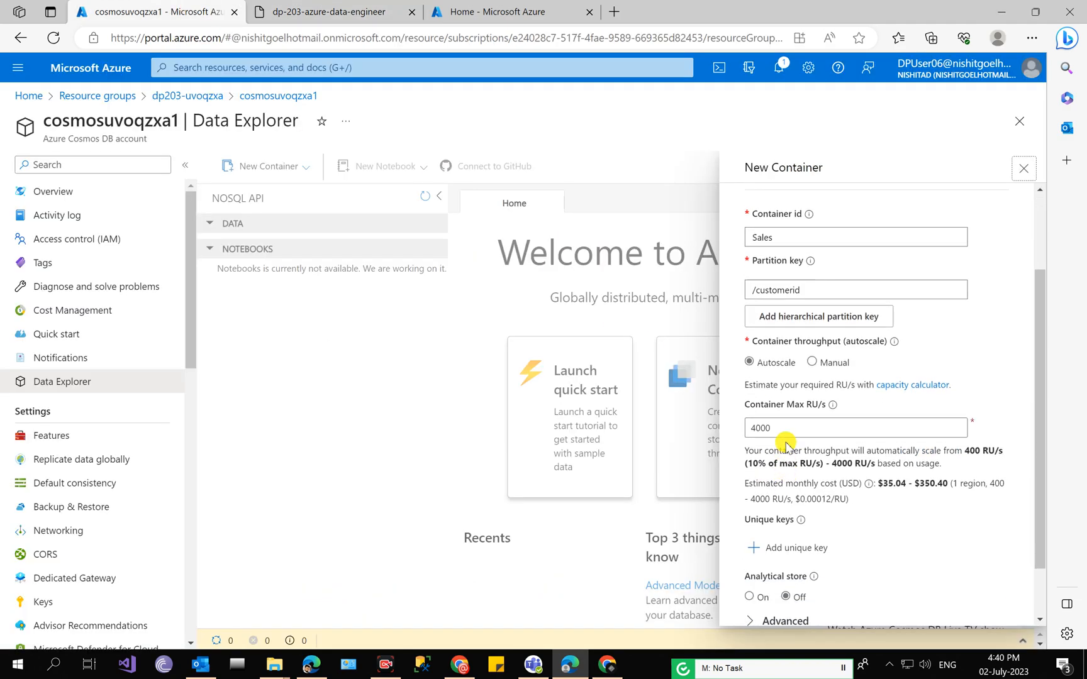
pyautogui.click(380, 5)
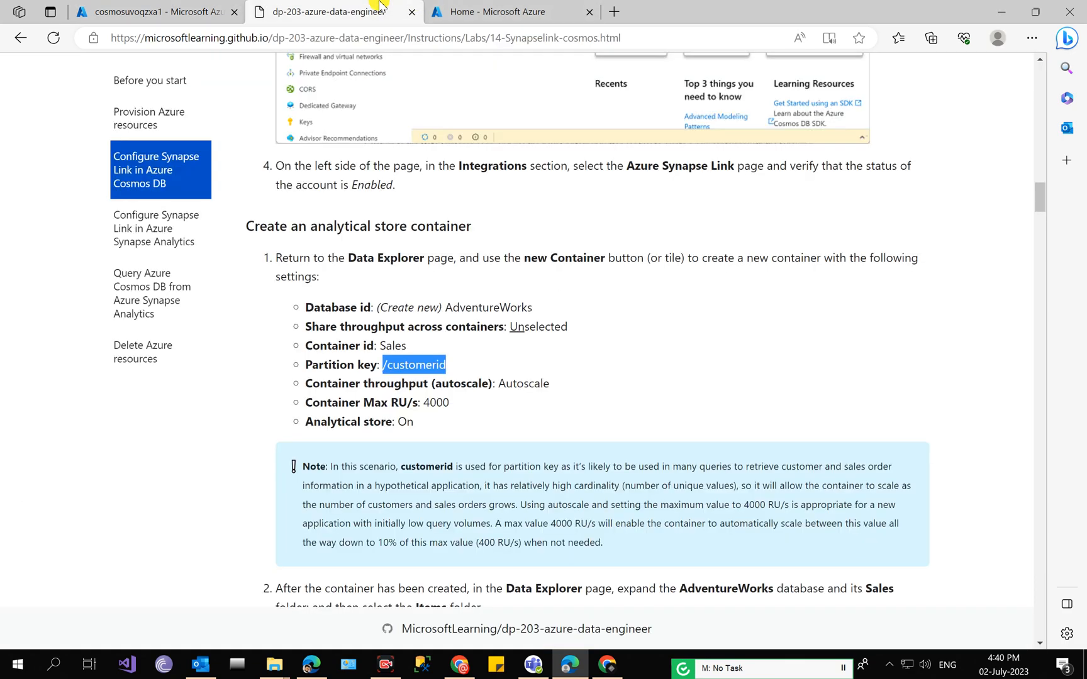
pyautogui.click(116, 5)
pyautogui.scroll(-2, 776, 471)
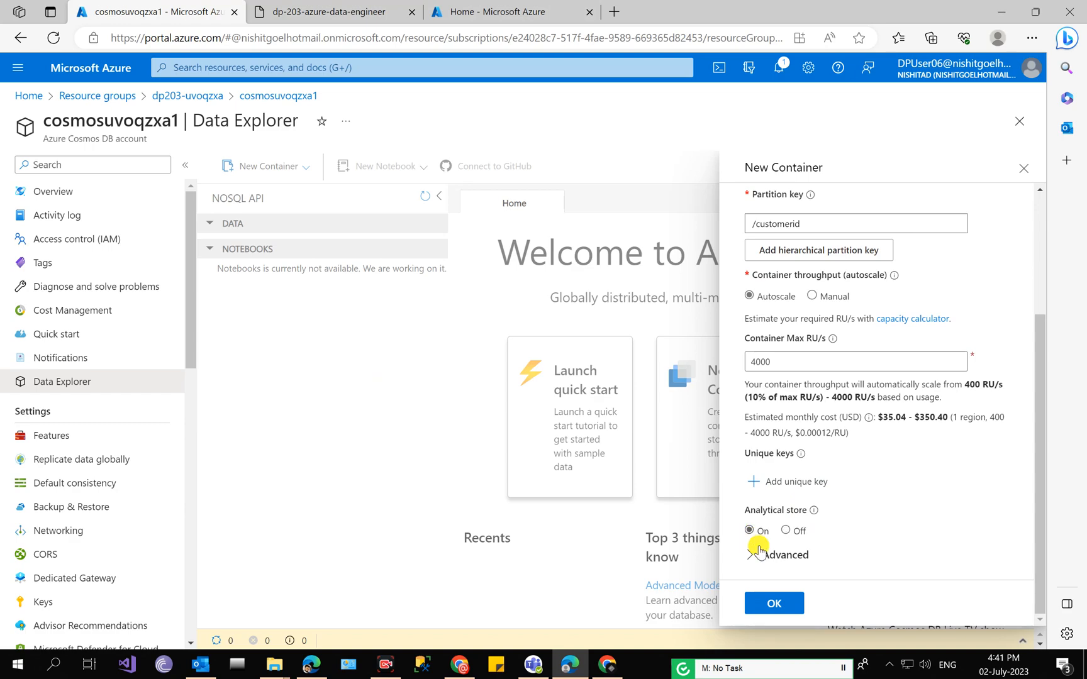
pyautogui.click(773, 603)
# Check the lab's next instruction, then expand the AdventureWorks database and its Sales container in Data Explorer
pyautogui.click(368, 6)
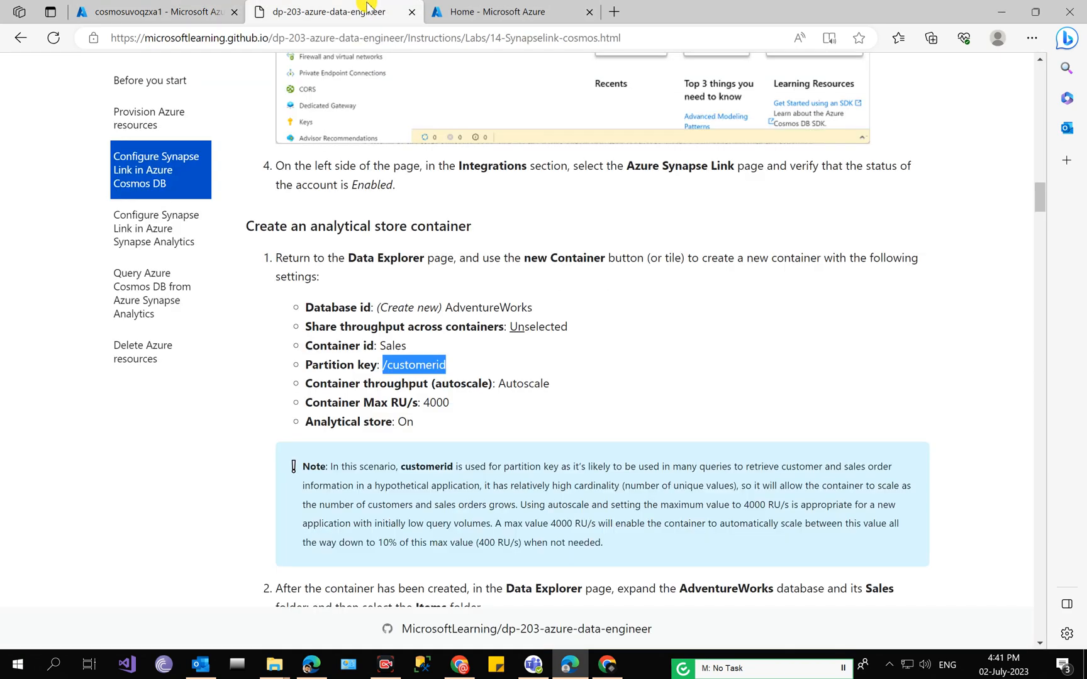
pyautogui.scroll(-5, 402, 276)
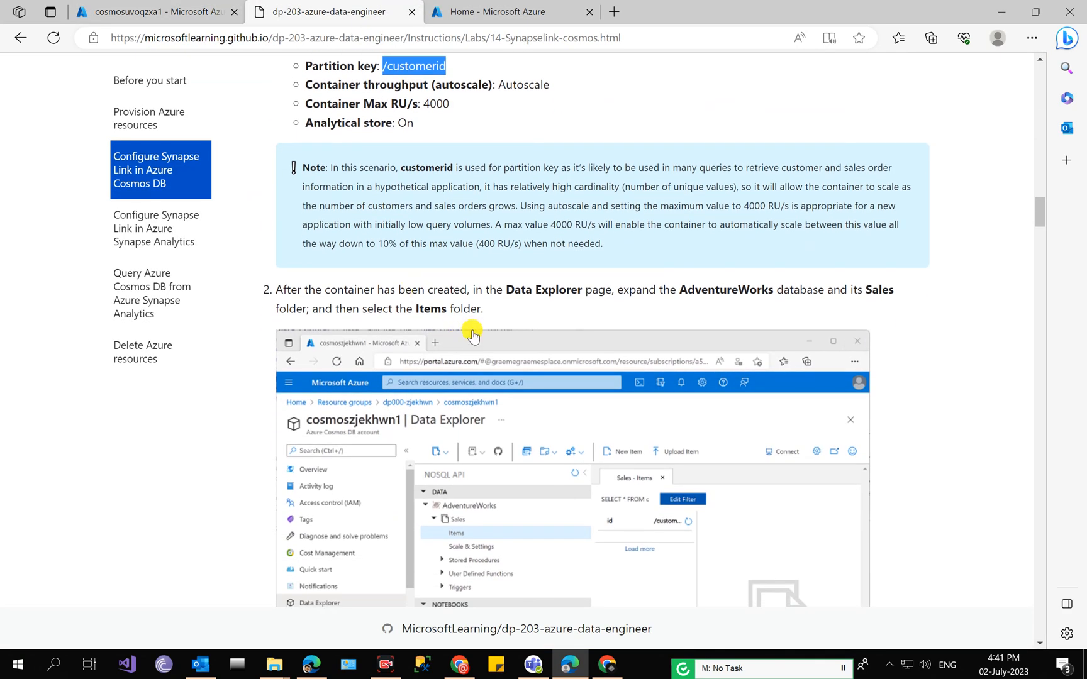
pyautogui.scroll(-2, 473, 336)
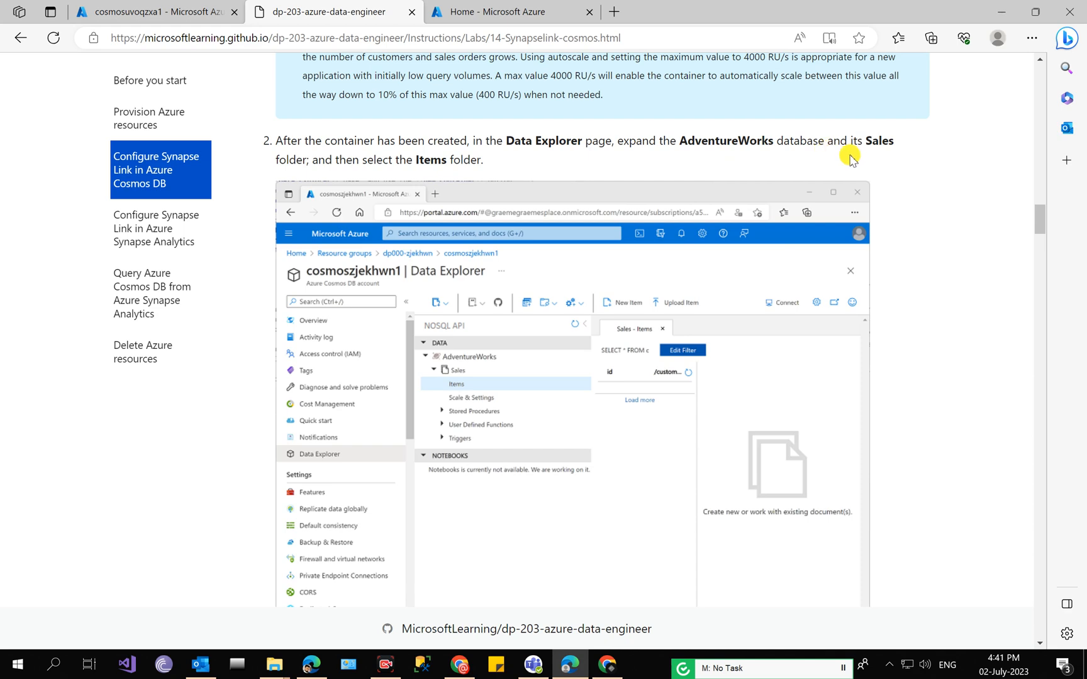
pyautogui.click(113, 6)
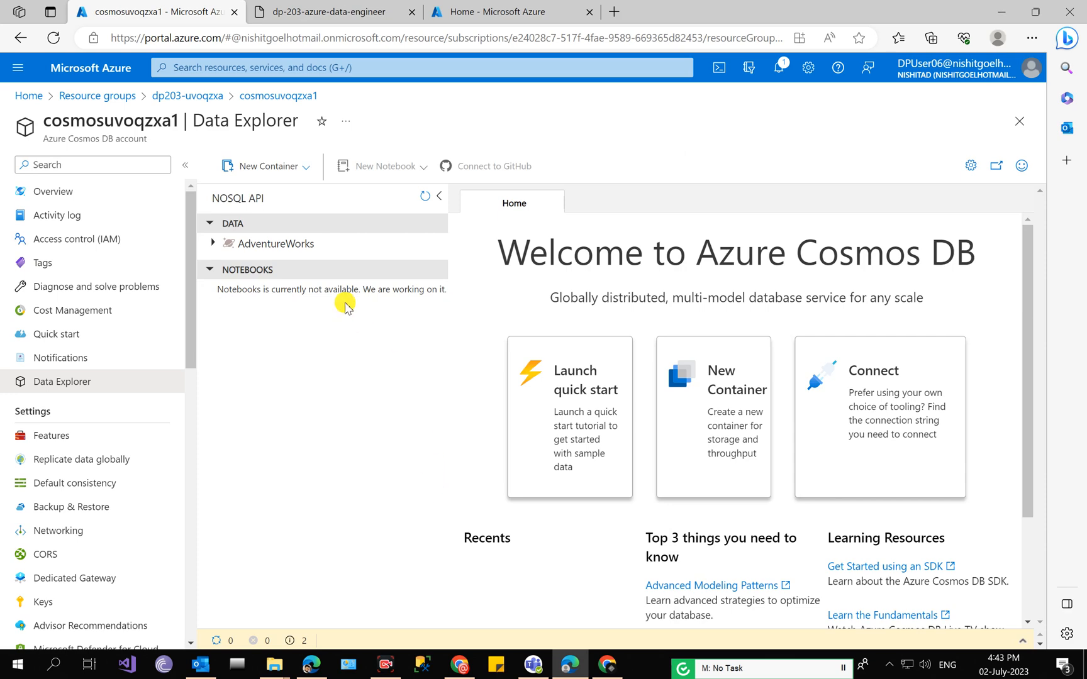
pyautogui.click(267, 243)
pyautogui.click(272, 262)
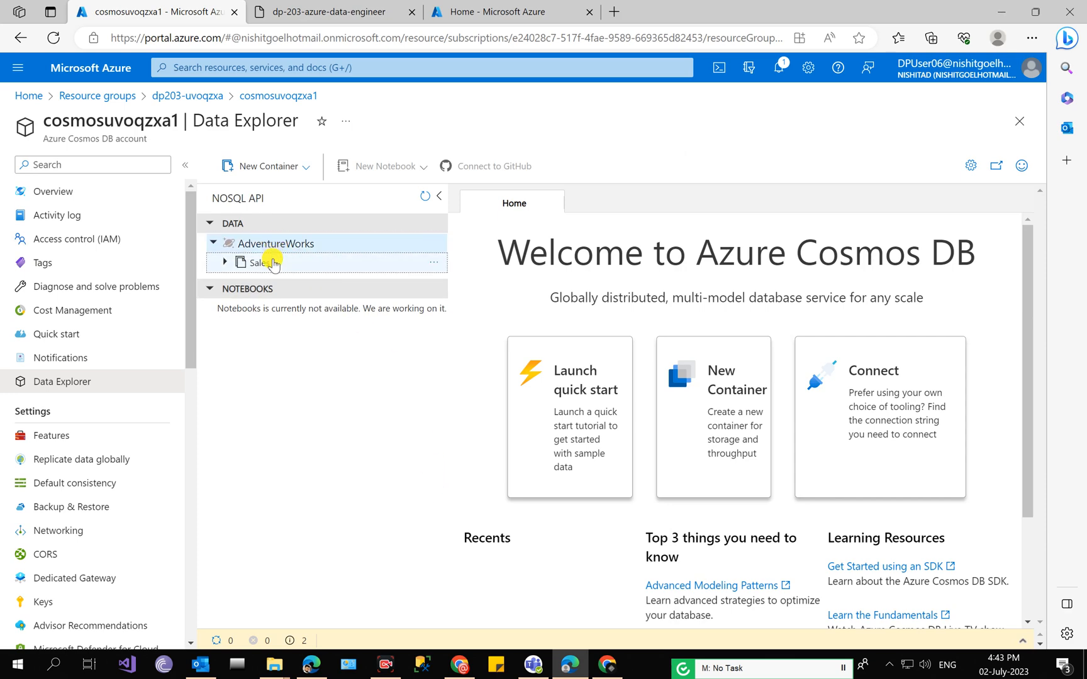
# Recheck the database and folder names in the lab and open the Items folder of the Sales container
pyautogui.click(291, 6)
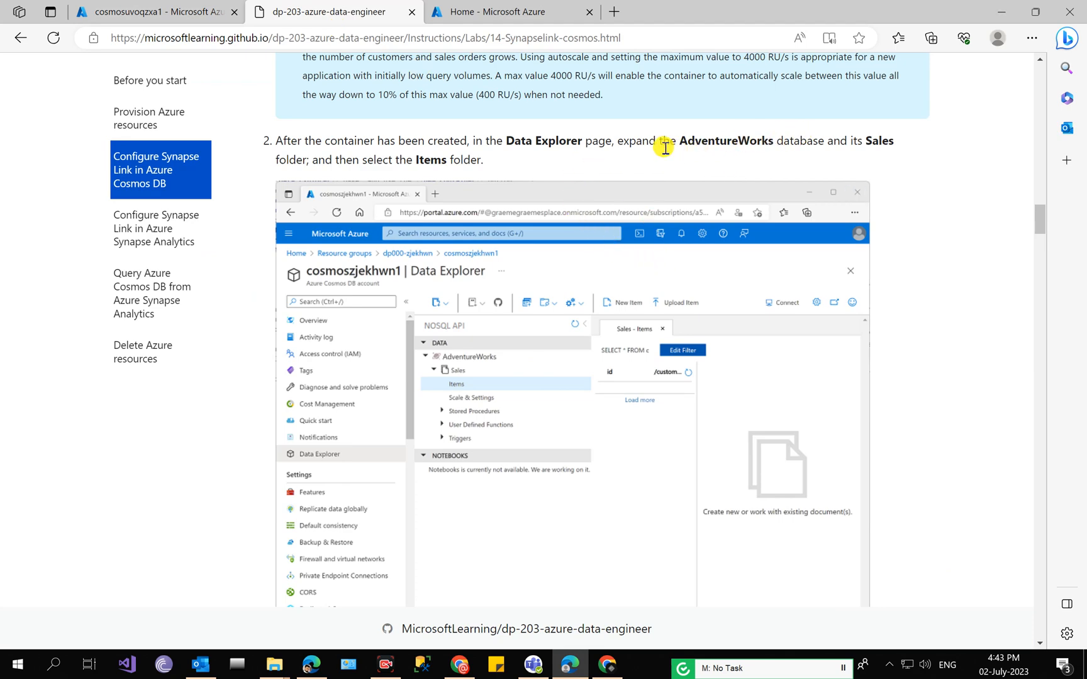
pyautogui.moveTo(684, 141); pyautogui.dragTo(762, 144)
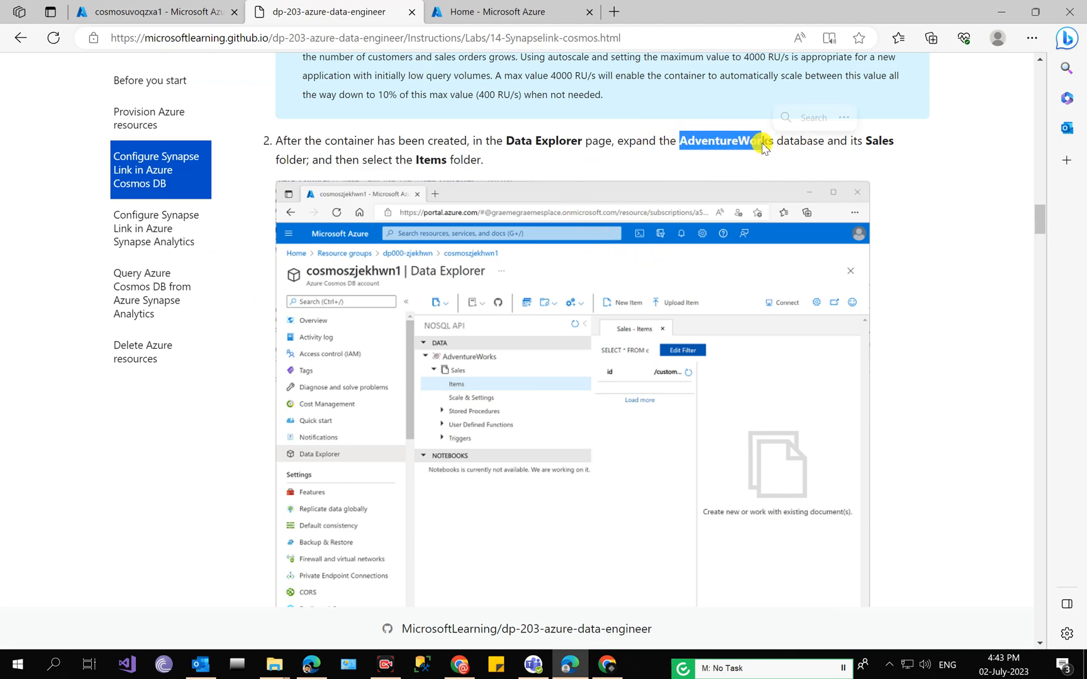
pyautogui.click(535, 5)
pyautogui.click(162, 7)
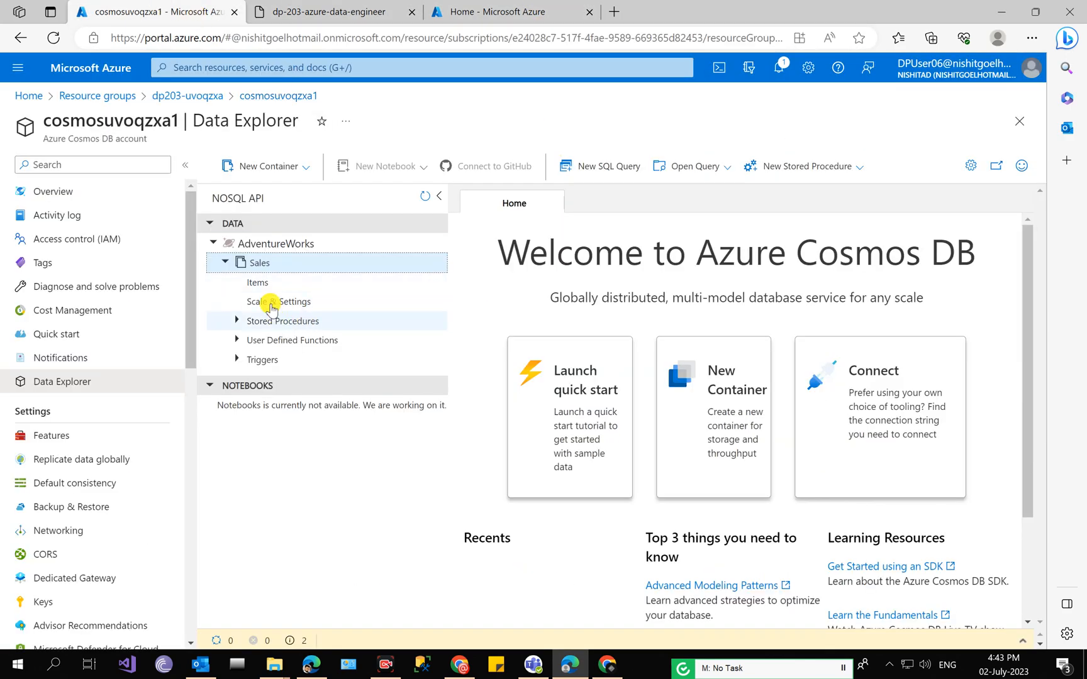
pyautogui.click(268, 281)
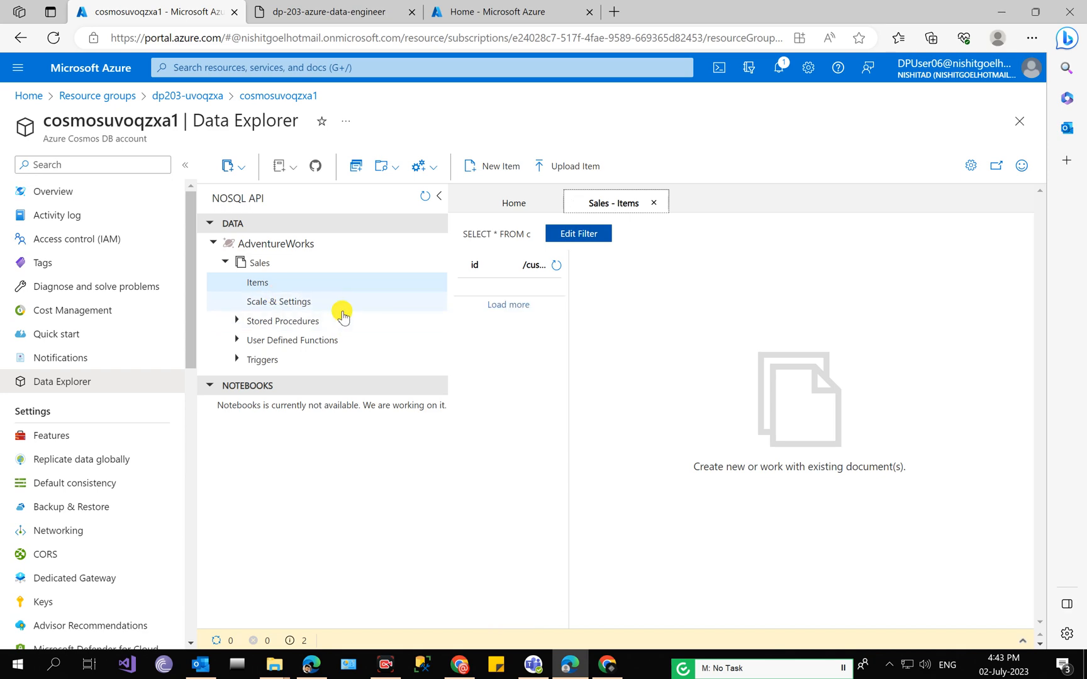
# Create and save a new Sales item from the lab's first JSON, for product Mountain-100 Silver, 44, quantity 1, price 3399.99
pyautogui.click(361, 9)
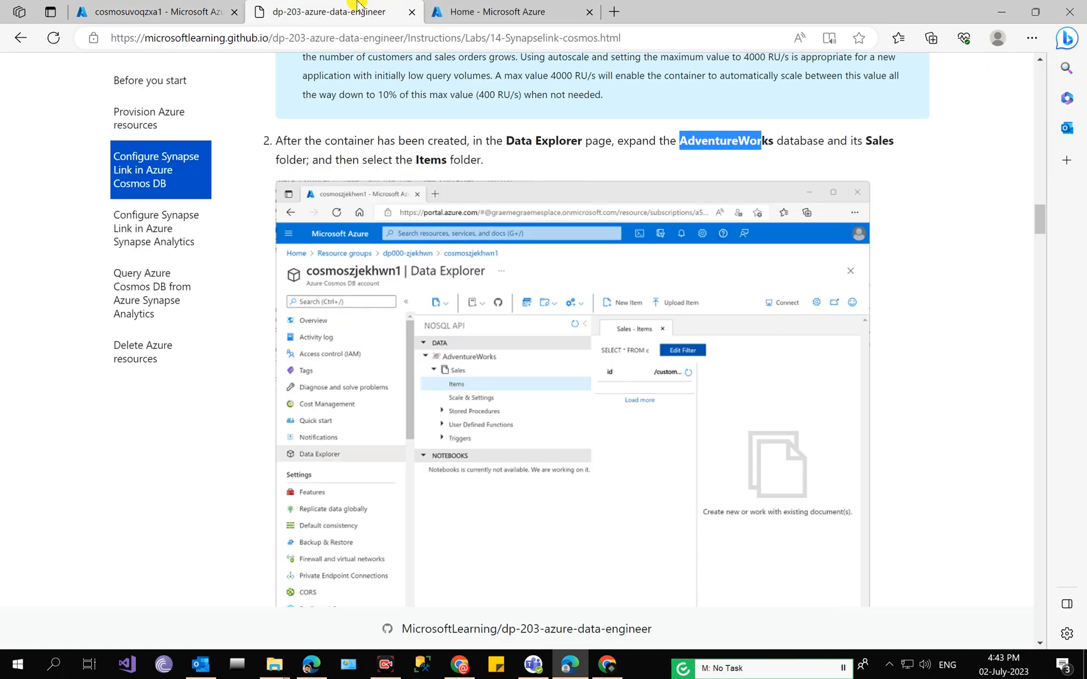
pyautogui.scroll(-6, 476, 350)
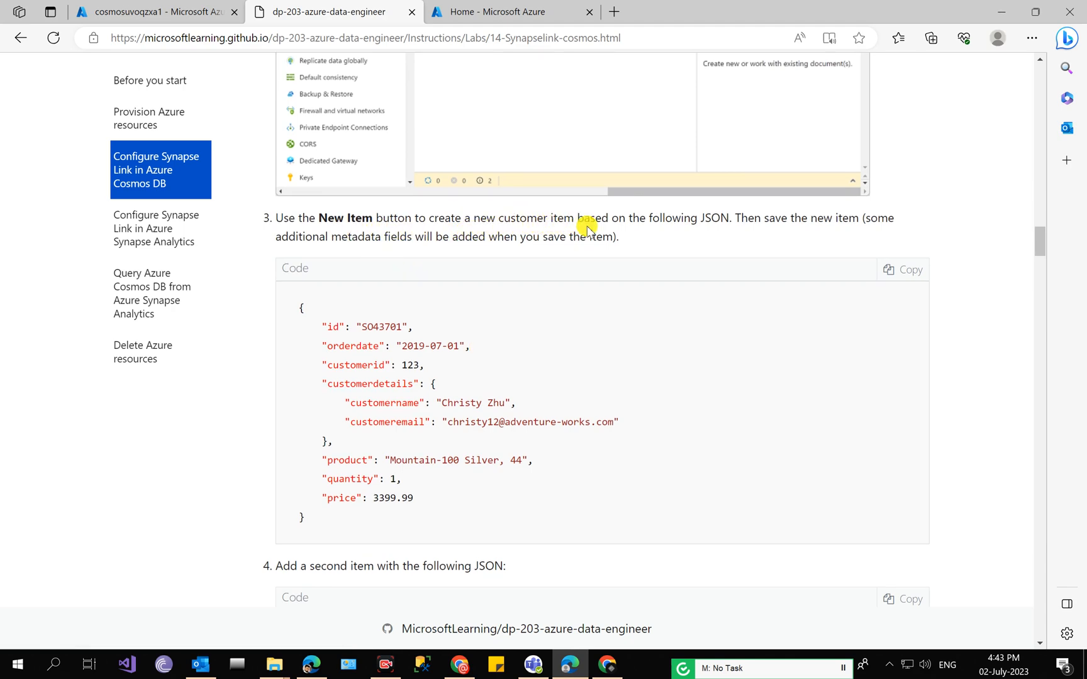
pyautogui.click(221, 7)
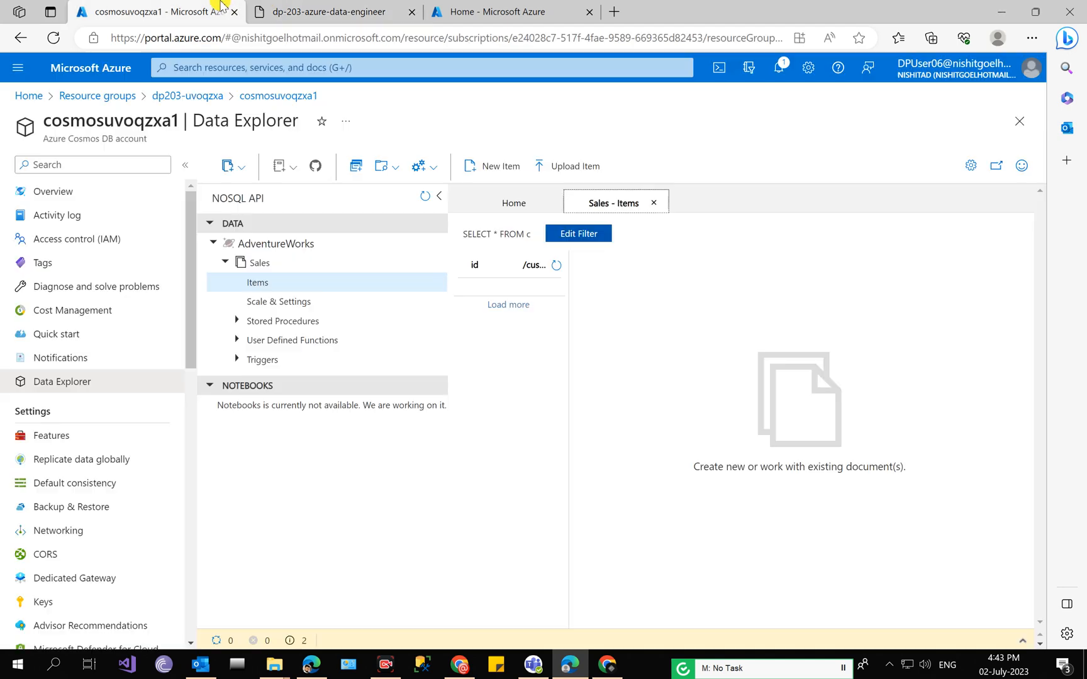
pyautogui.click(503, 178)
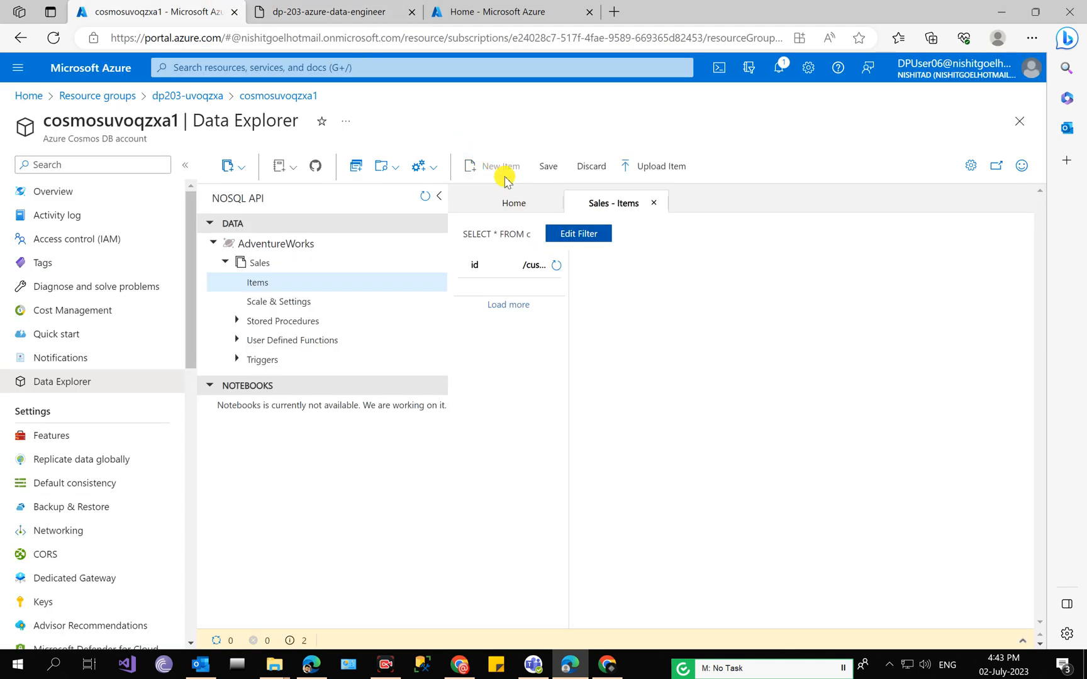
pyautogui.click(395, 8)
pyautogui.click(891, 269)
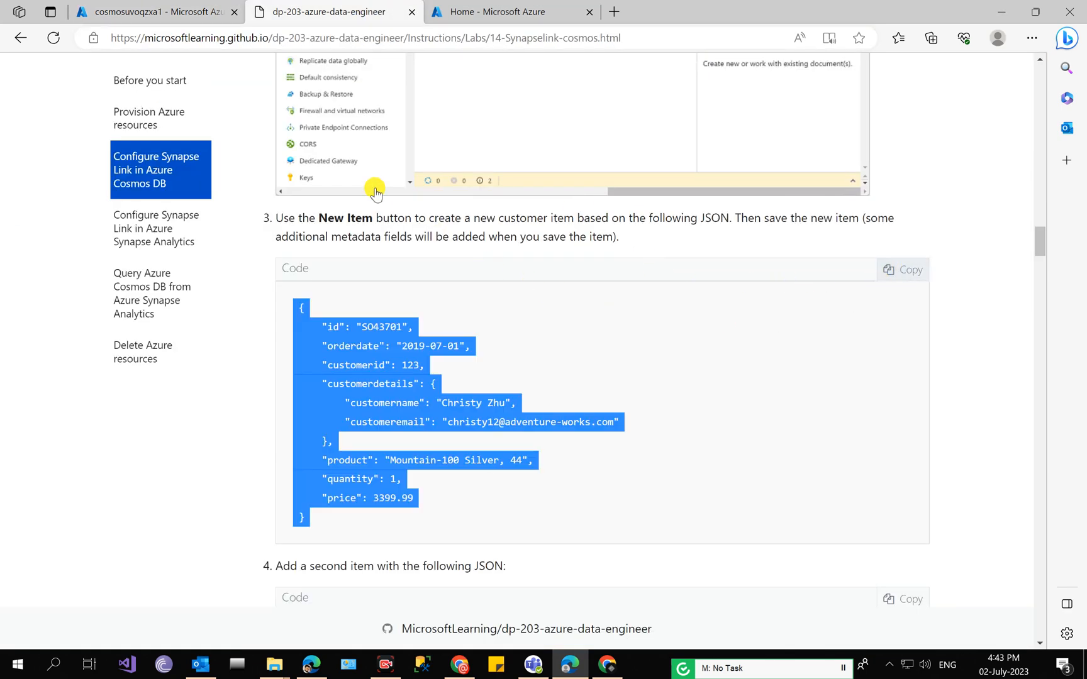
pyautogui.click(205, 8)
pyautogui.click(715, 321)
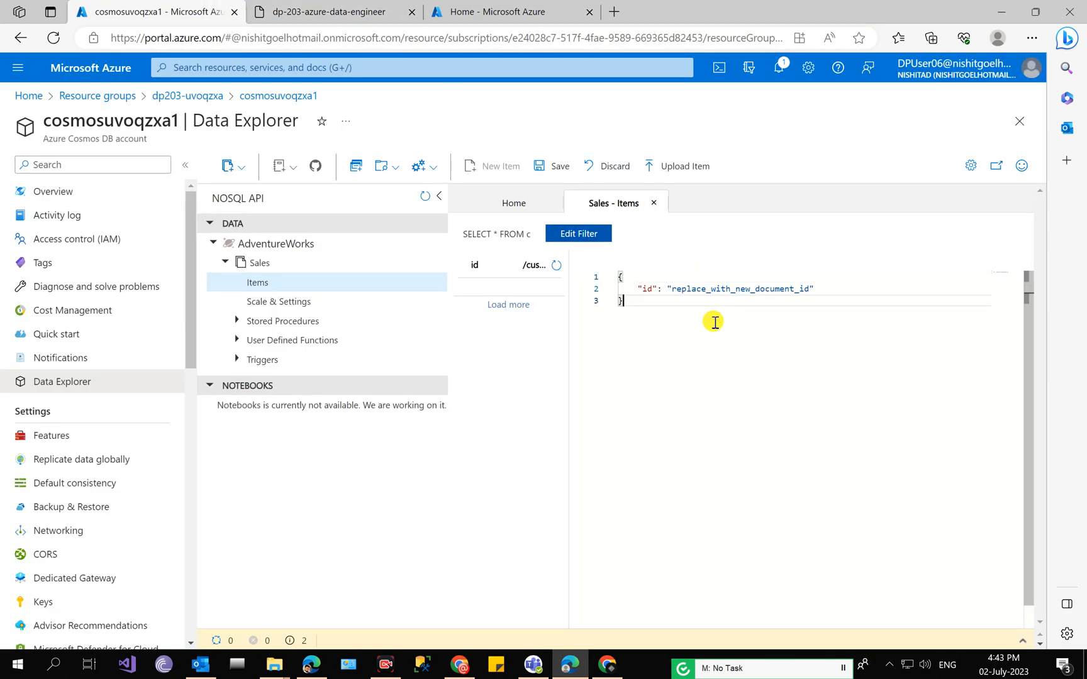
pyautogui.hotkey('ctrl', 'a')
pyautogui.hotkey('ctrl', 'v')
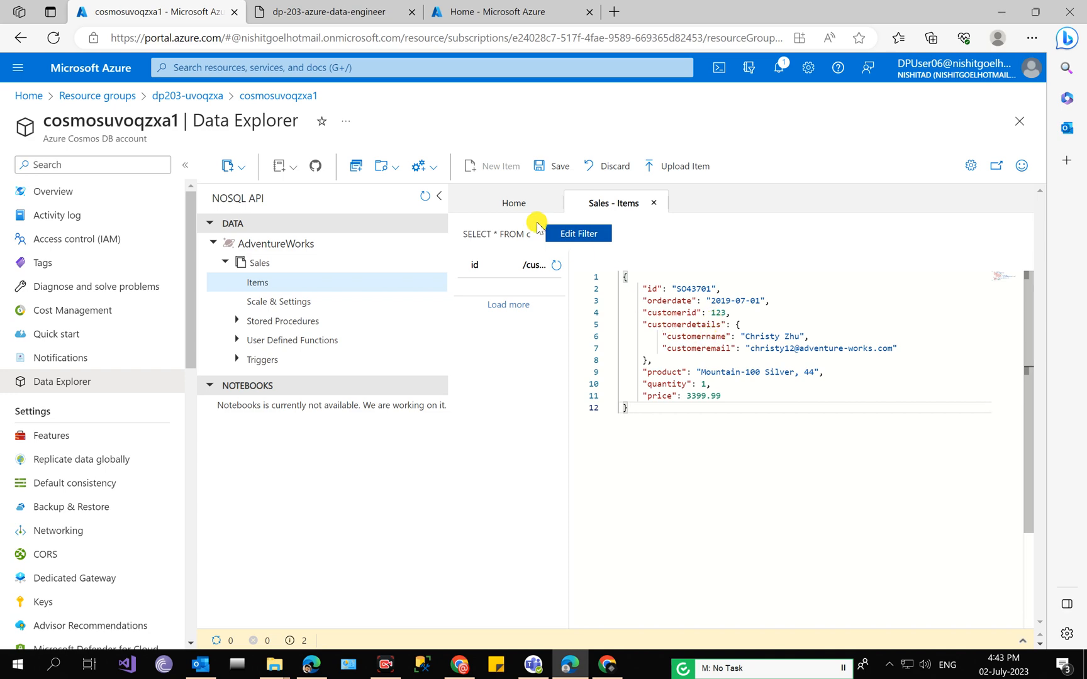
pyautogui.click(552, 166)
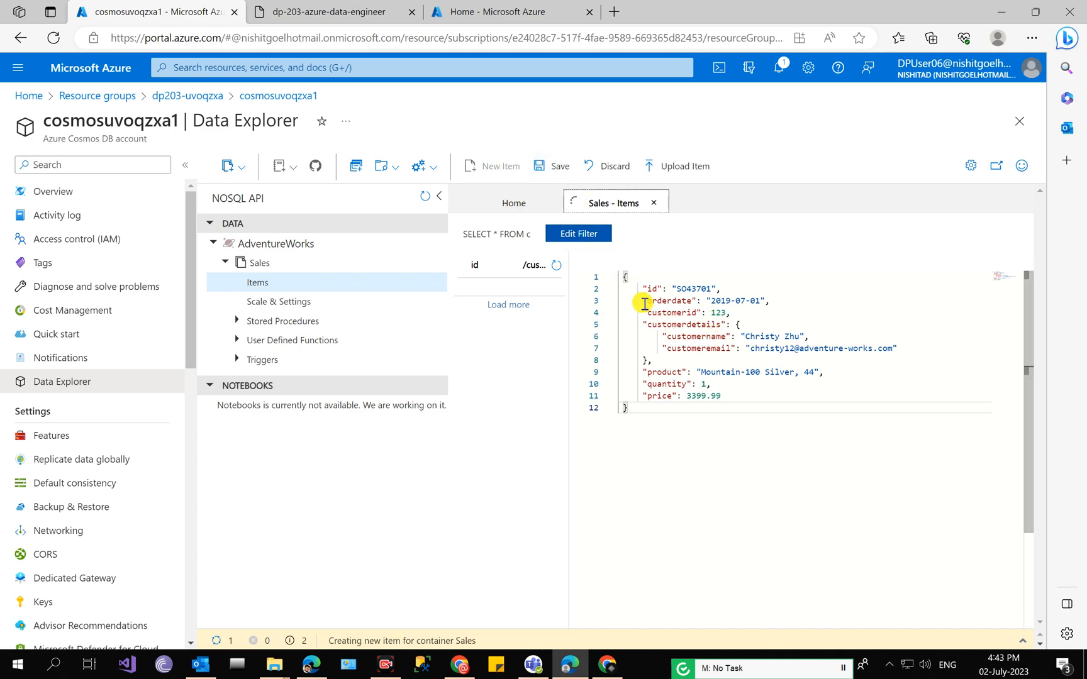
pyautogui.click(492, 288)
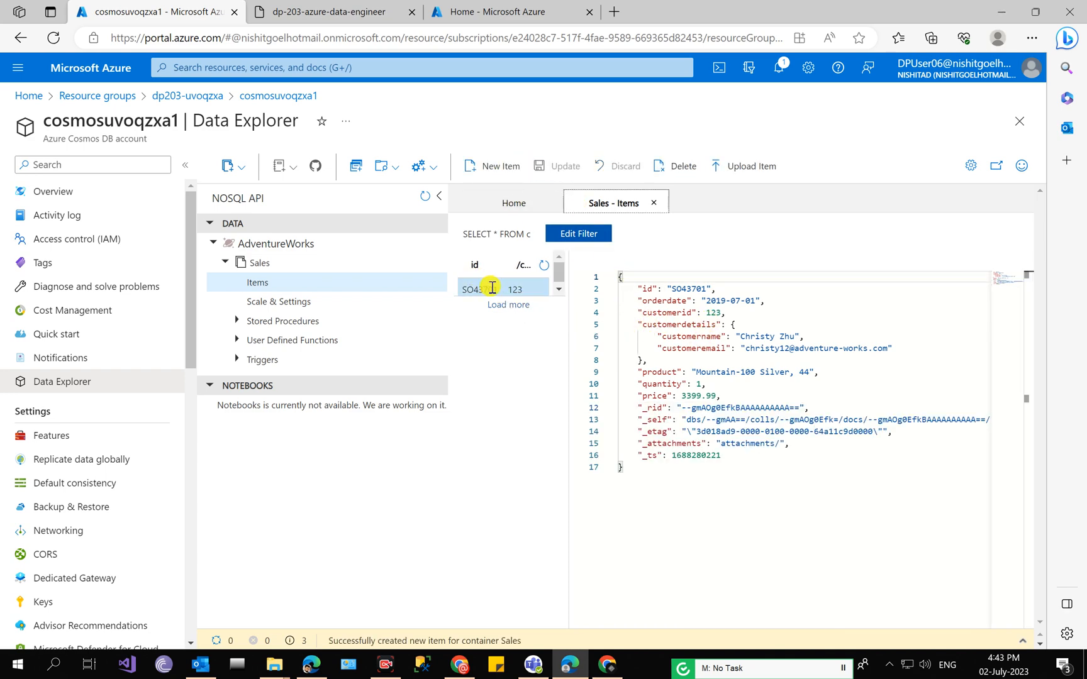
# Add and save a second Sales item from the lab's JSON, for product Mountain-100 Black, 48, quantity 1, price 3374.99
pyautogui.click(327, 11)
pyautogui.scroll(-4, 415, 390)
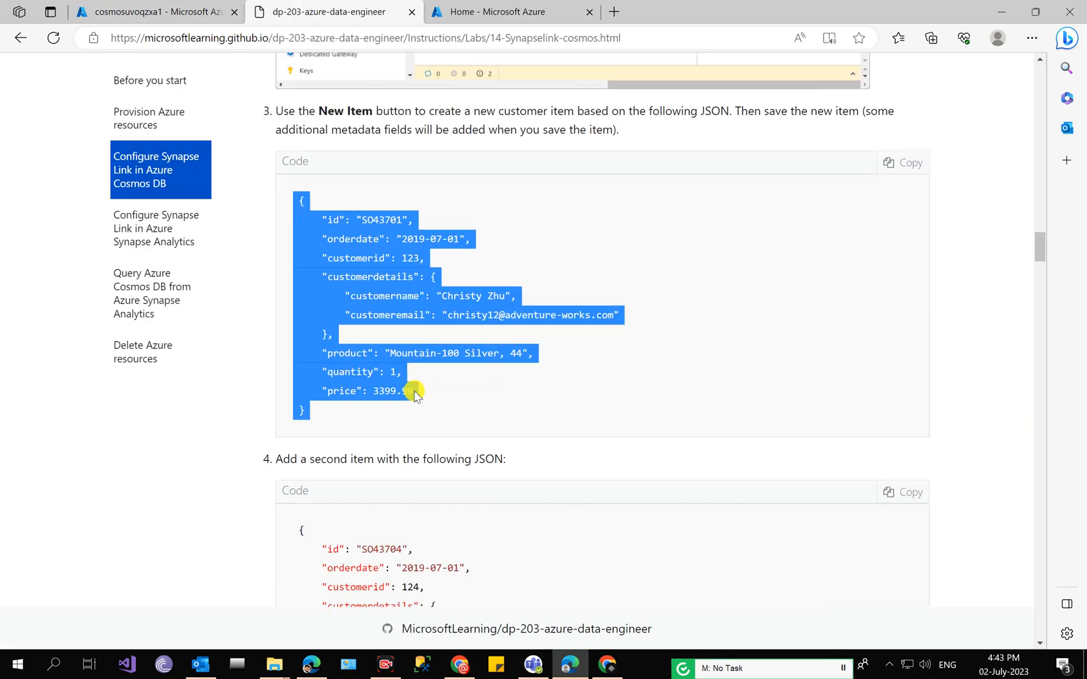
pyautogui.click(905, 300)
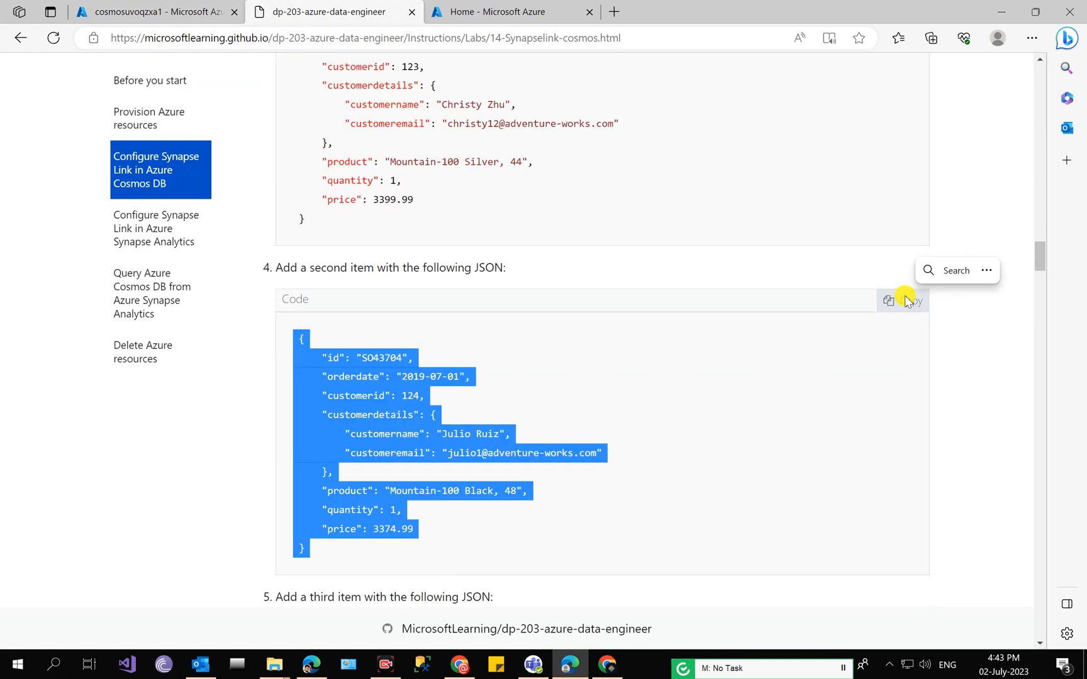
pyautogui.click(217, 13)
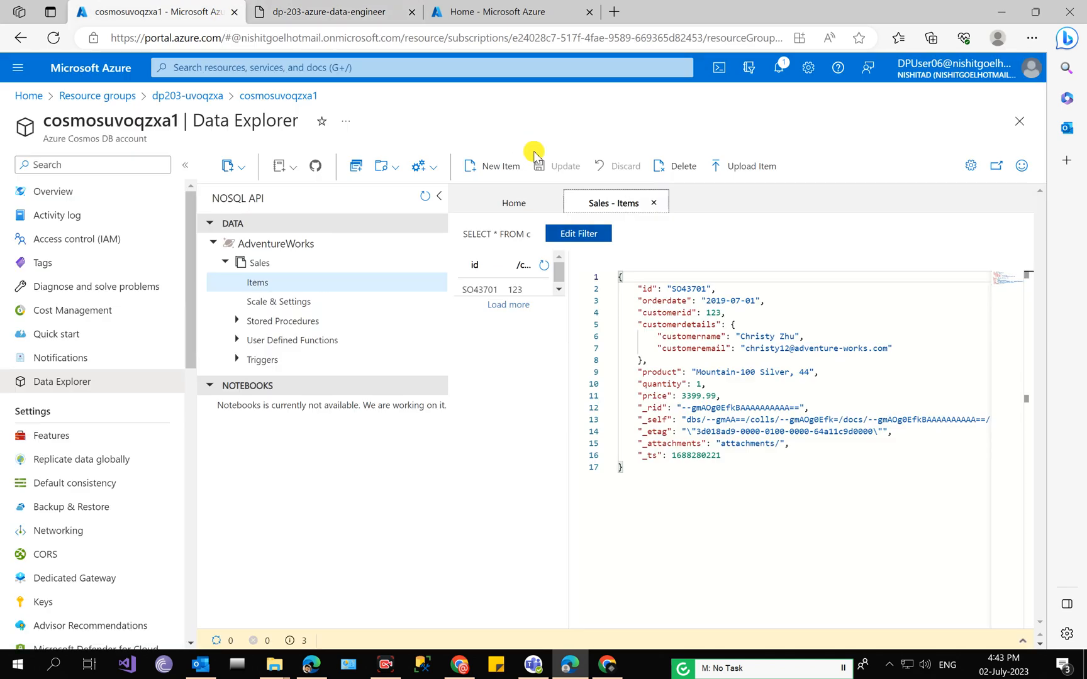
pyautogui.click(508, 174)
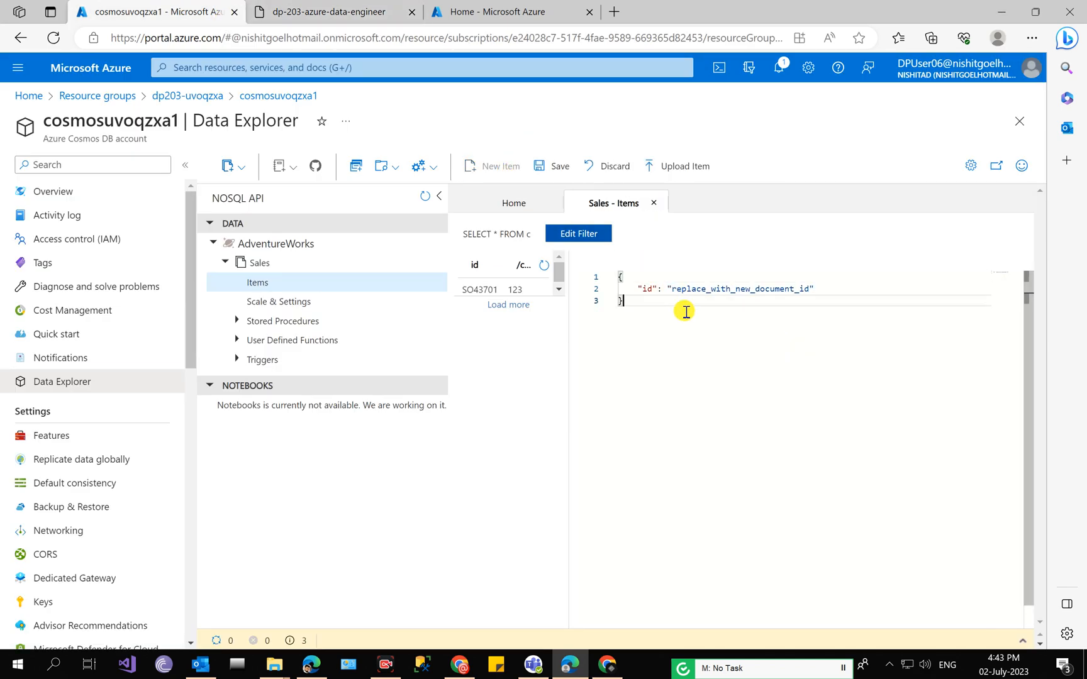
pyautogui.click(685, 311)
pyautogui.hotkey('ctrl', 'a')
pyautogui.hotkey('ctrl', 'v')
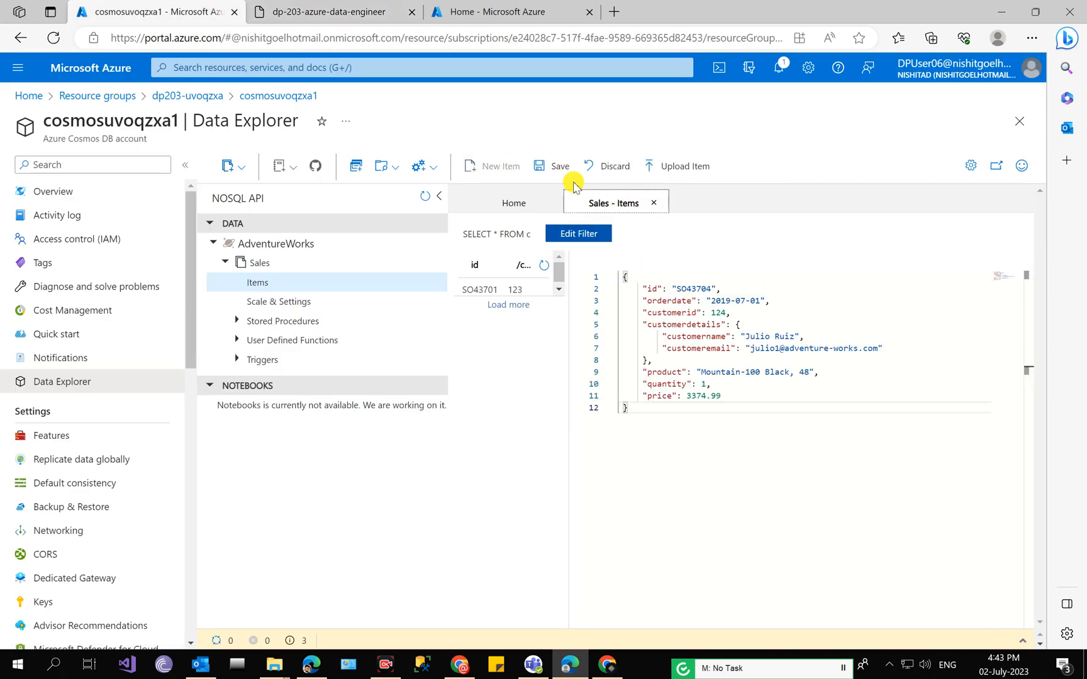
pyautogui.click(552, 168)
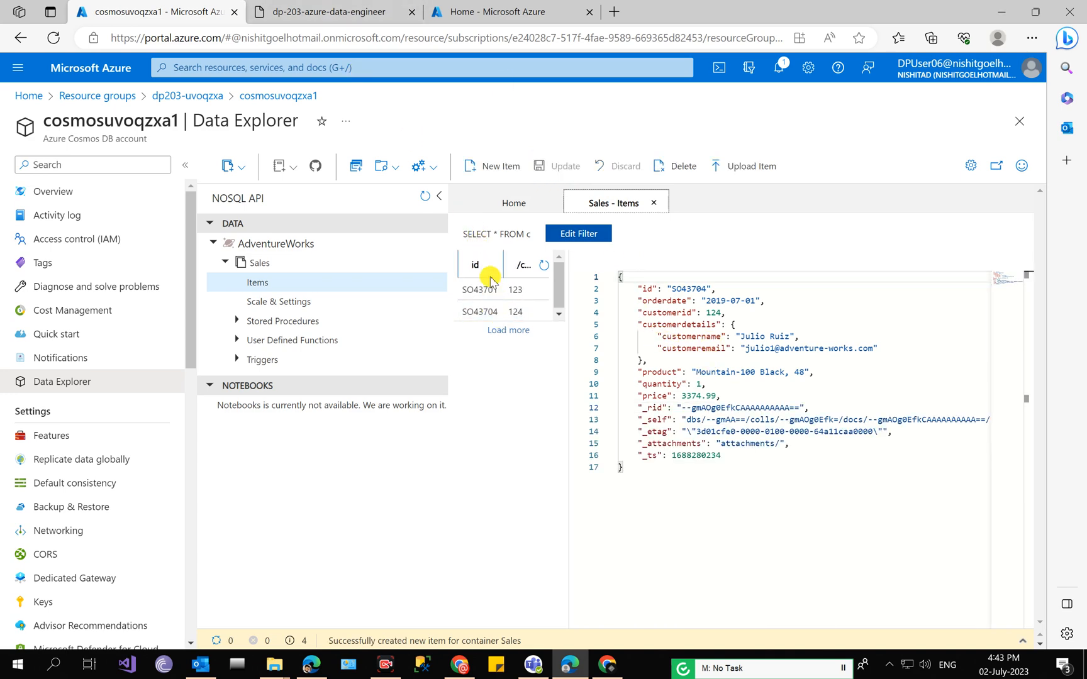
# Add and save a third Sales item from the lab's JSON, for product Road-150 Red, 48, quantity 1, price 3578.27
pyautogui.click(328, 9)
pyautogui.scroll(-6, 416, 424)
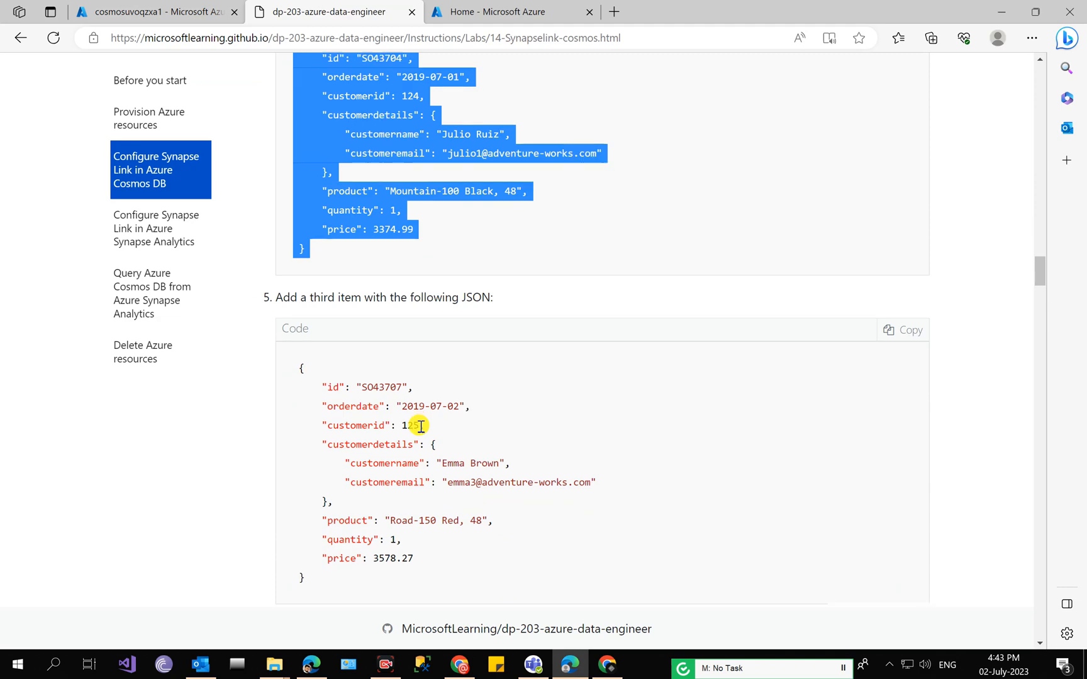
pyautogui.click(911, 190)
pyautogui.click(220, 14)
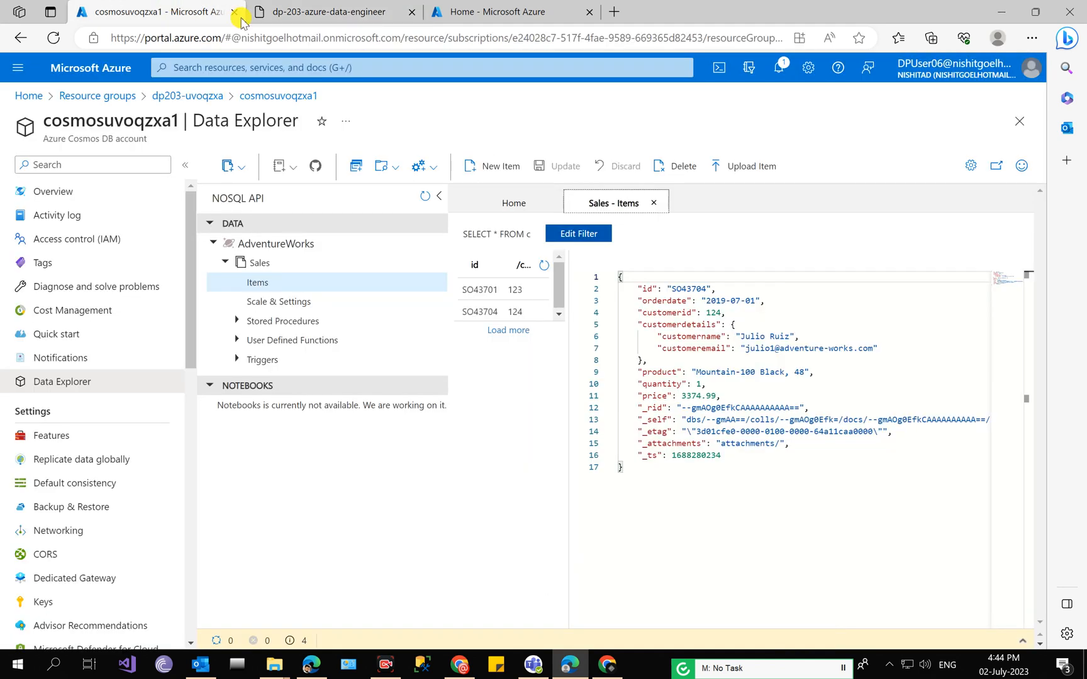
pyautogui.click(497, 166)
pyautogui.click(695, 368)
pyautogui.hotkey('ctrl', 'a')
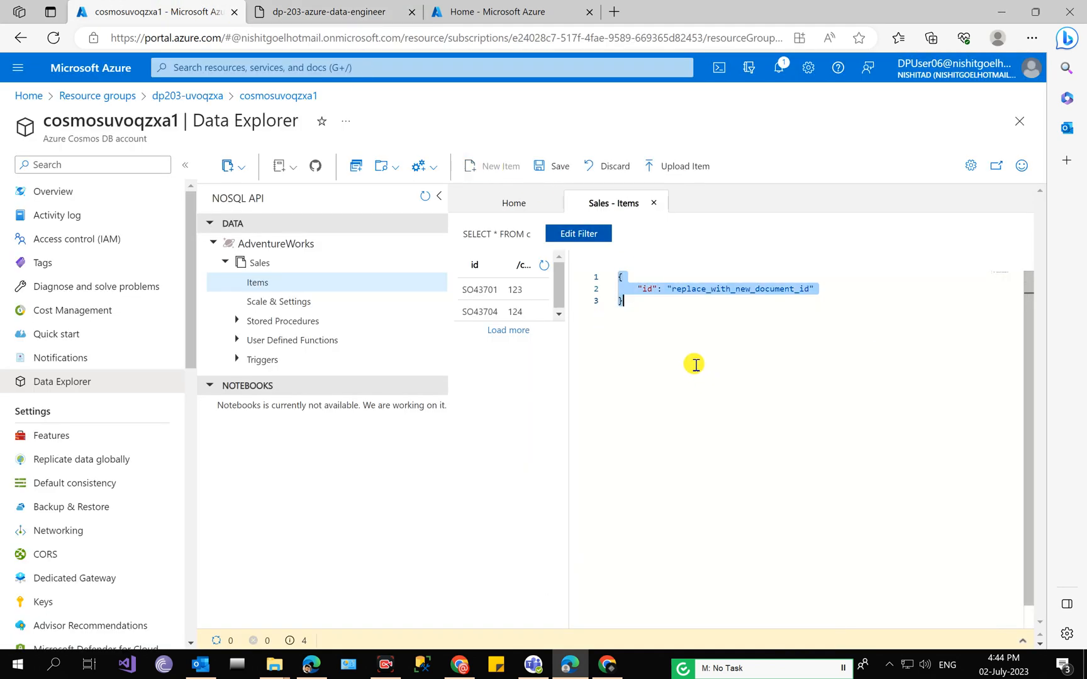
pyautogui.hotkey('ctrl', 'v')
pyautogui.click(557, 166)
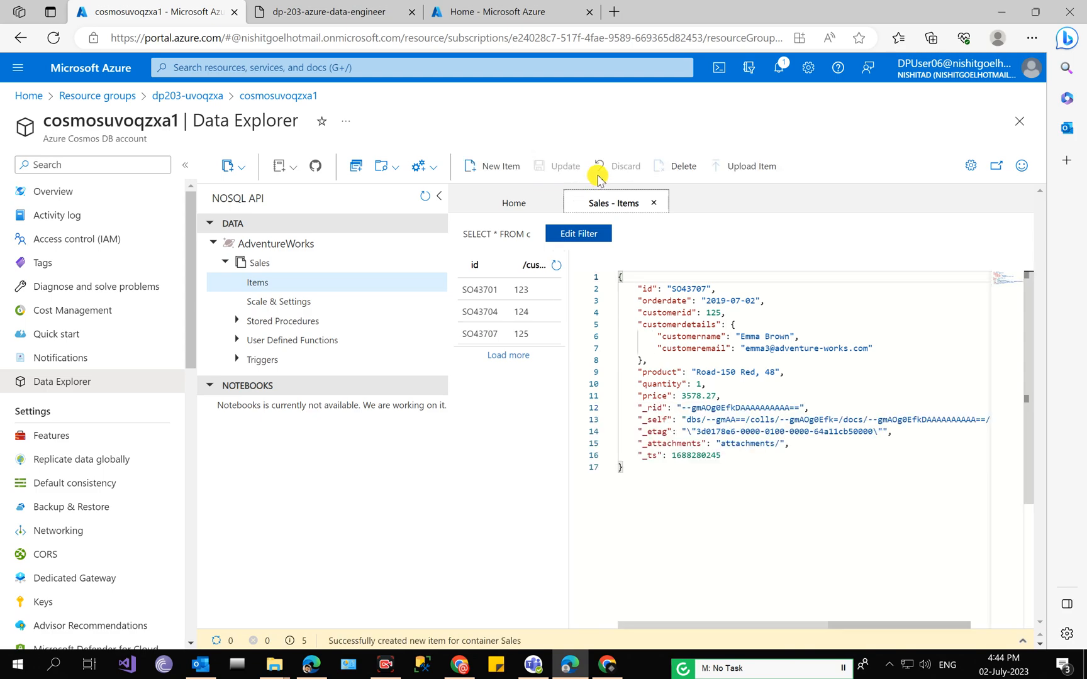
# Read the lab's Configure Synapse Link in Azure Synapse Analytics section and close the Cosmos DB account page
pyautogui.click(296, 9)
pyautogui.scroll(-6, 308, 403)
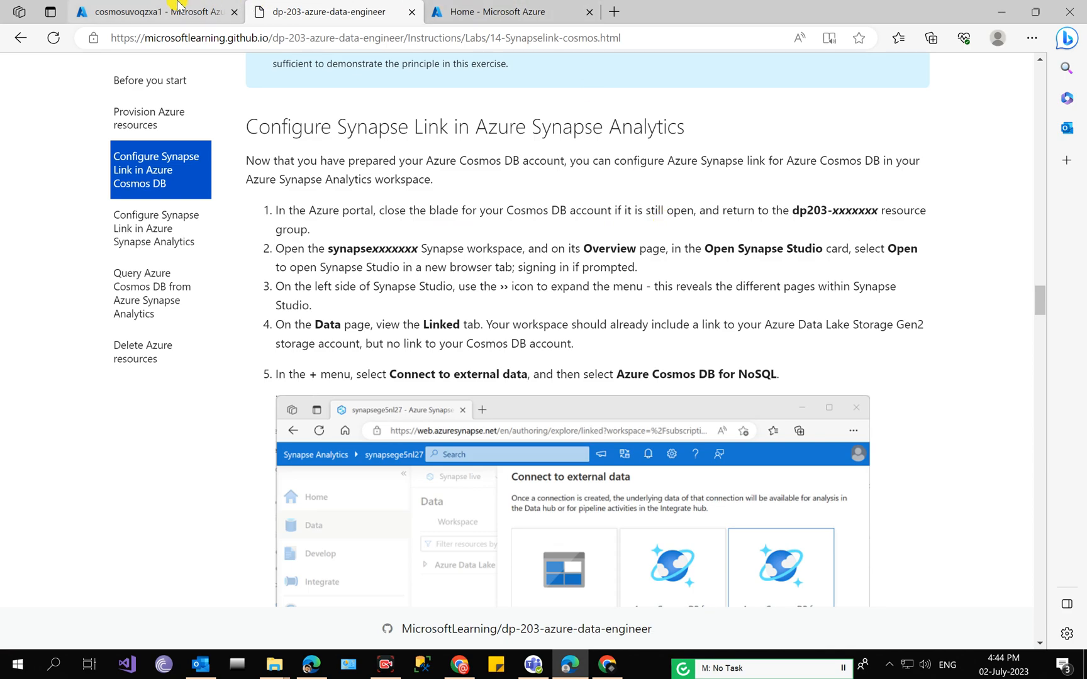
pyautogui.click(180, 8)
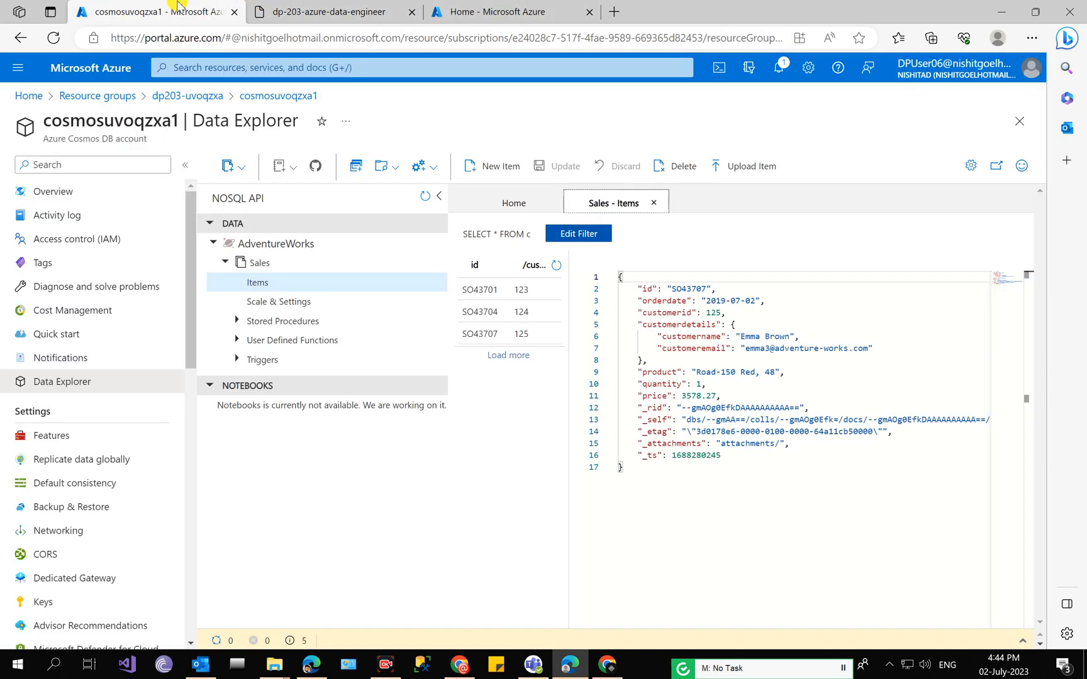
pyautogui.click(235, 12)
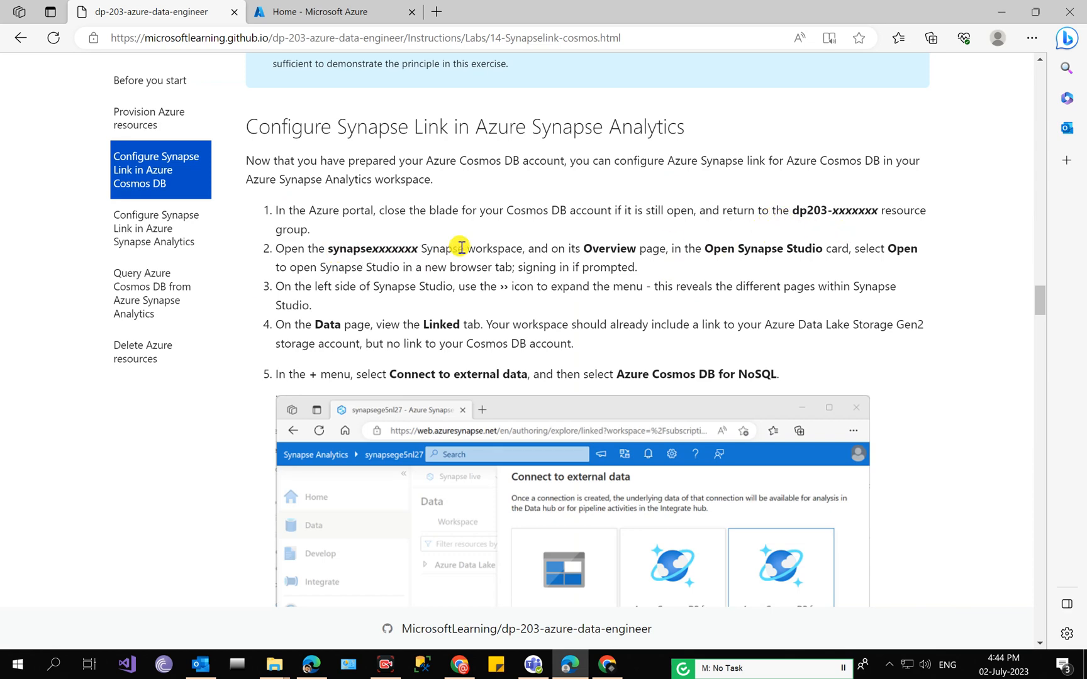
# Open the synapseuvoqzxa Synapse workspace from the dp203-uvoqzxa resource group in the Azure portal
pyautogui.click(317, 10)
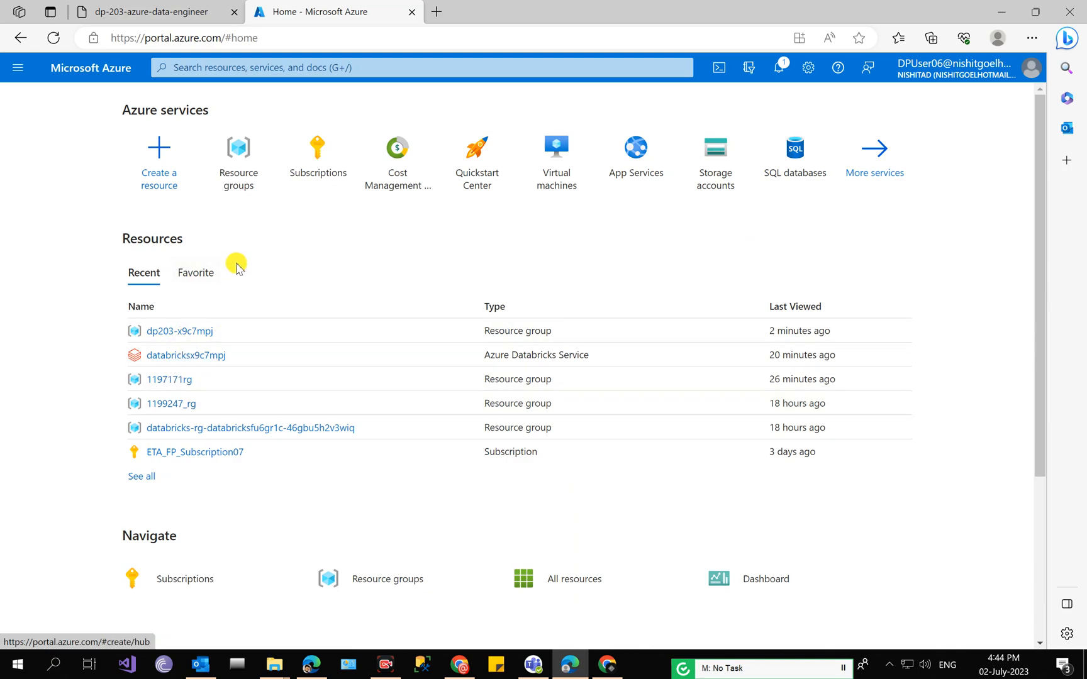
pyautogui.scroll(-4, 237, 270)
pyautogui.scroll(4, 239, 196)
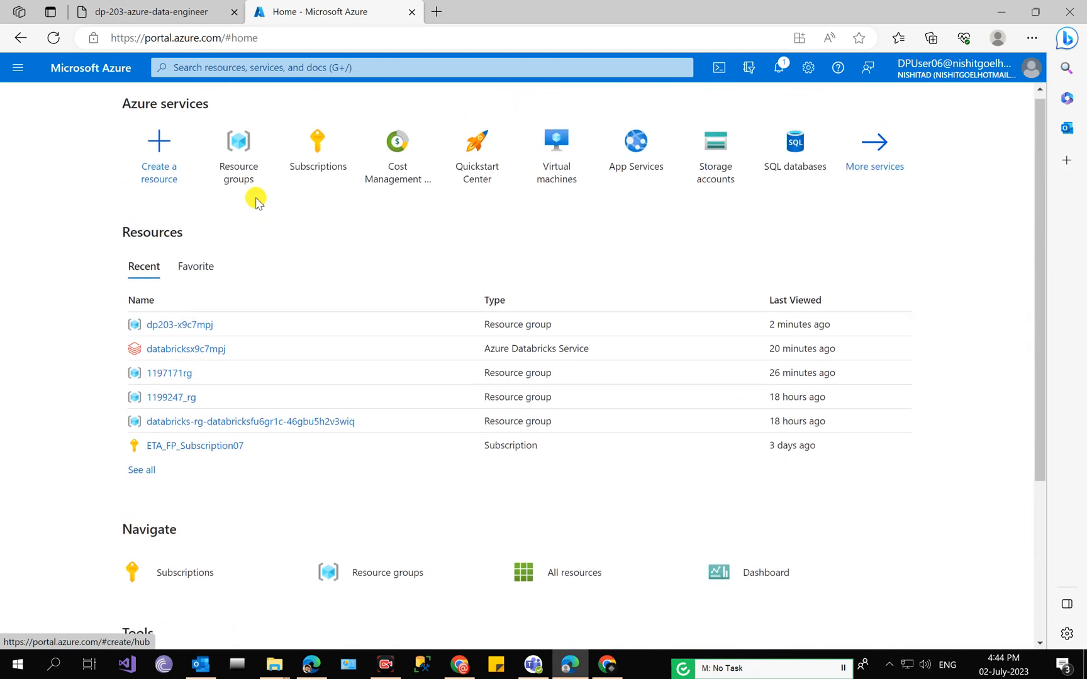
pyautogui.click(245, 183)
pyautogui.click(111, 9)
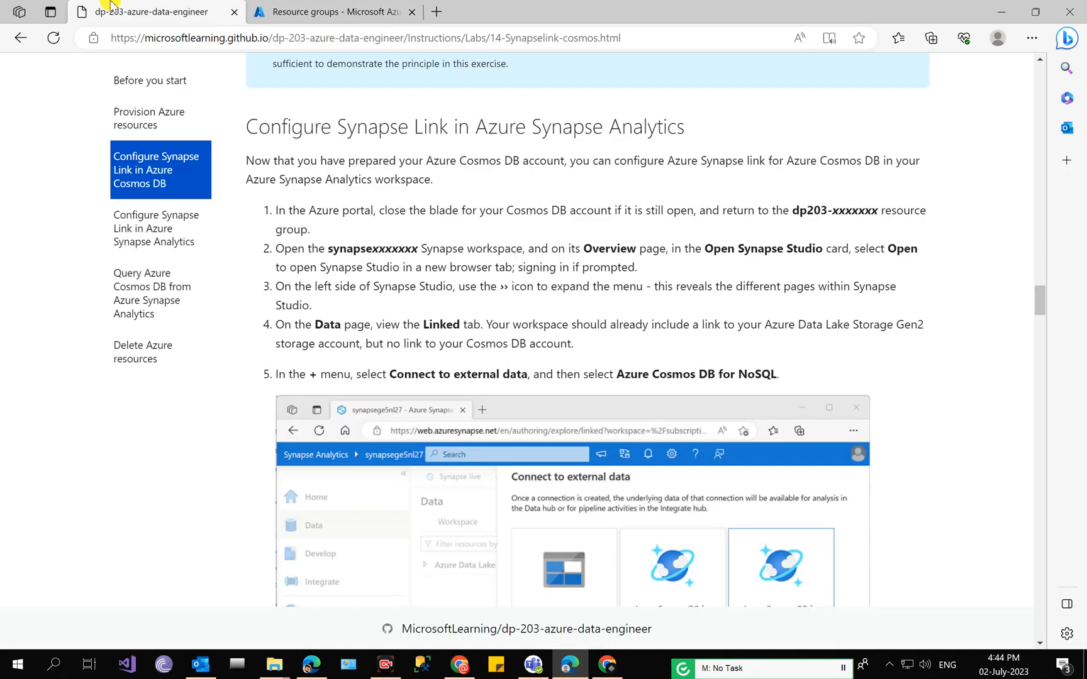
pyautogui.click(271, 9)
pyautogui.scroll(-3, 181, 359)
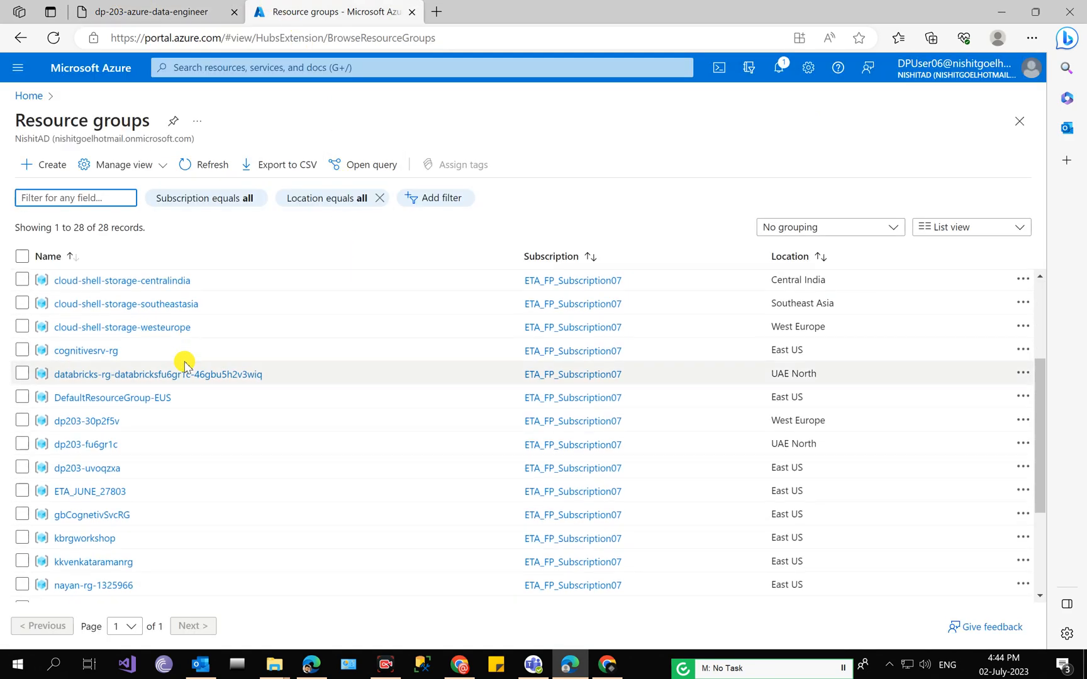
pyautogui.click(107, 468)
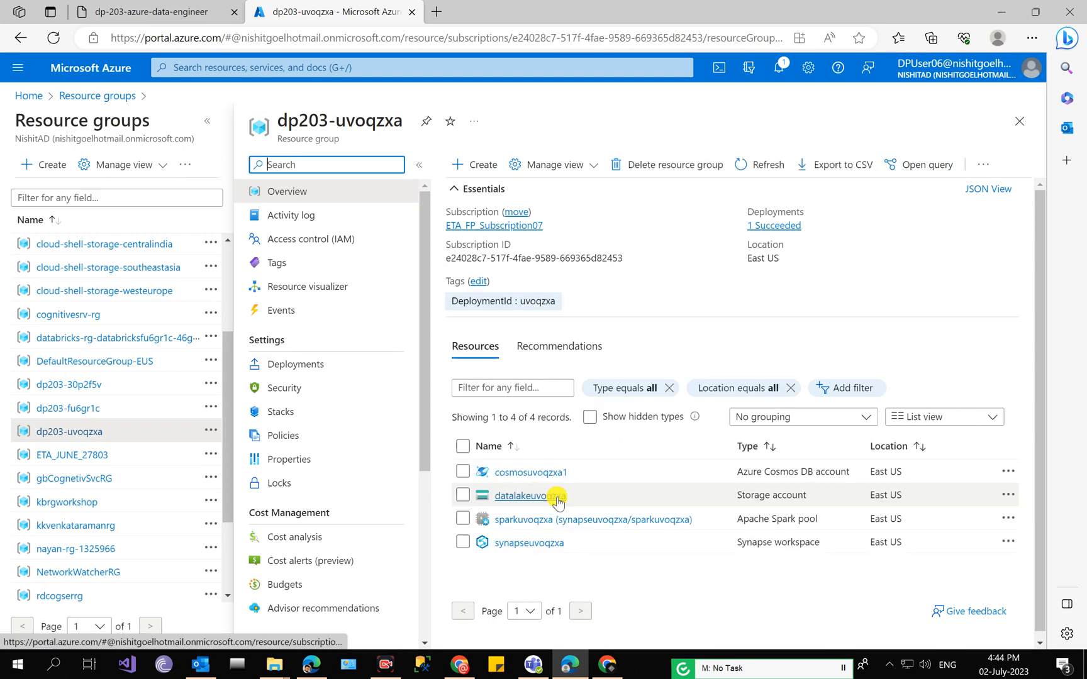
pyautogui.click(517, 544)
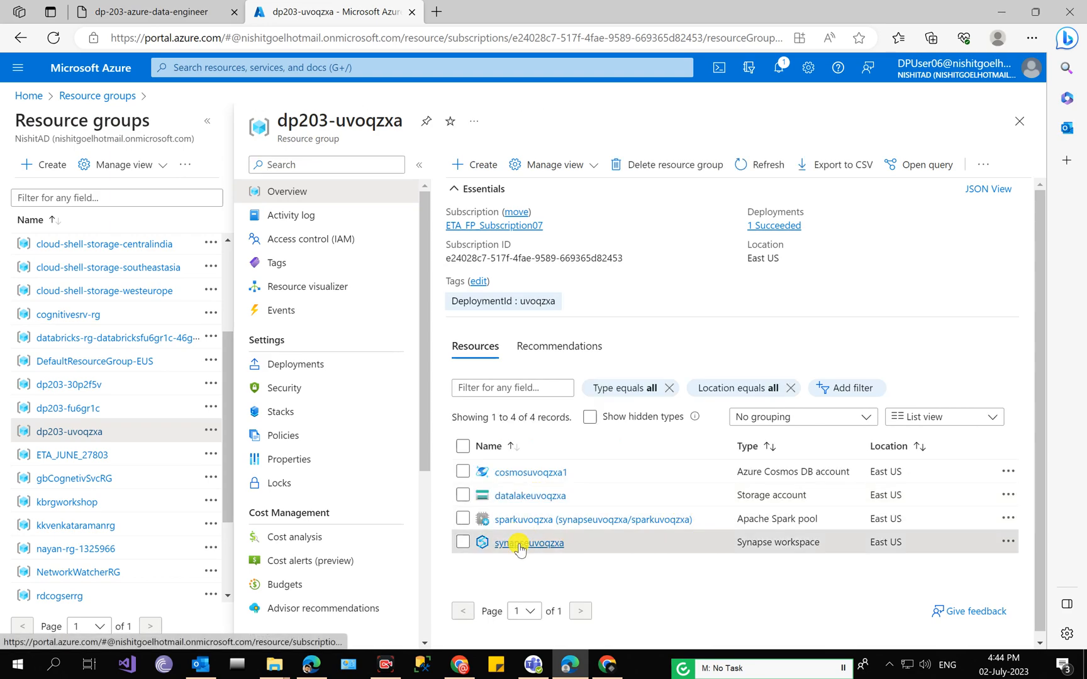
# Open Synapse Studio from the workspace's overview page, signing in with the lab user account
pyautogui.click(197, 5)
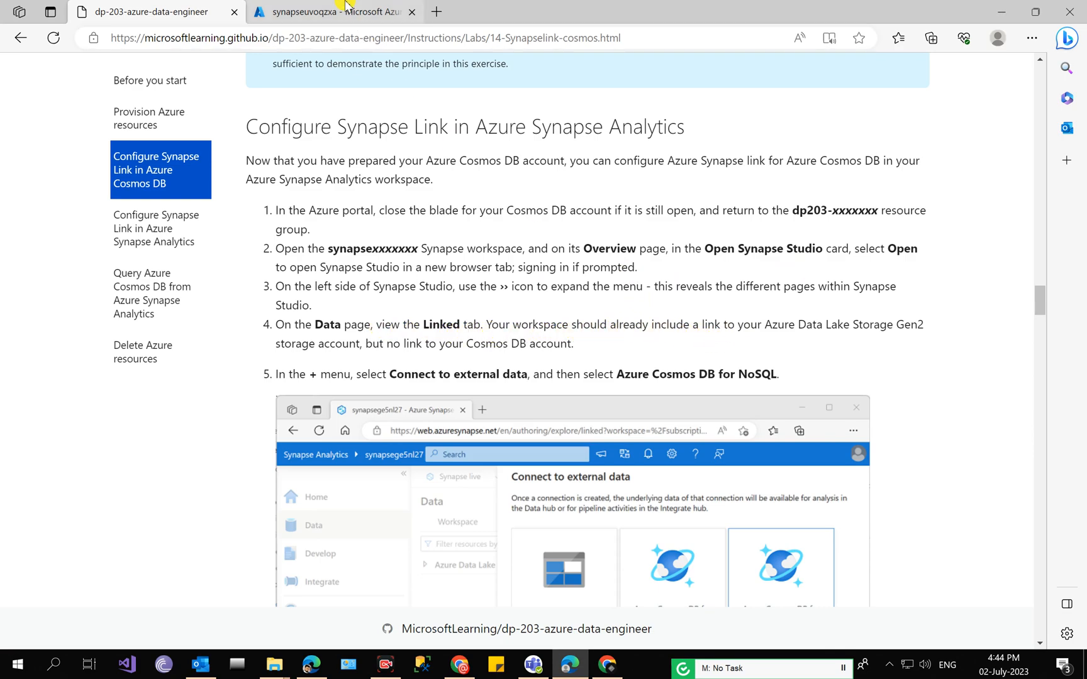
pyautogui.click(363, 12)
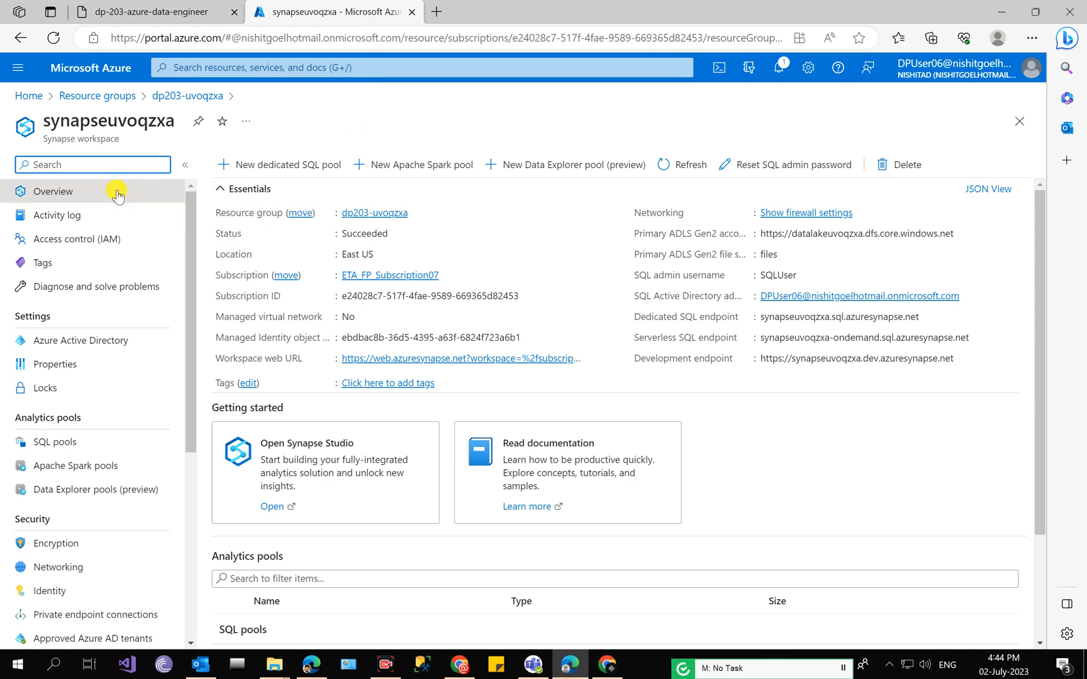
pyautogui.click(272, 506)
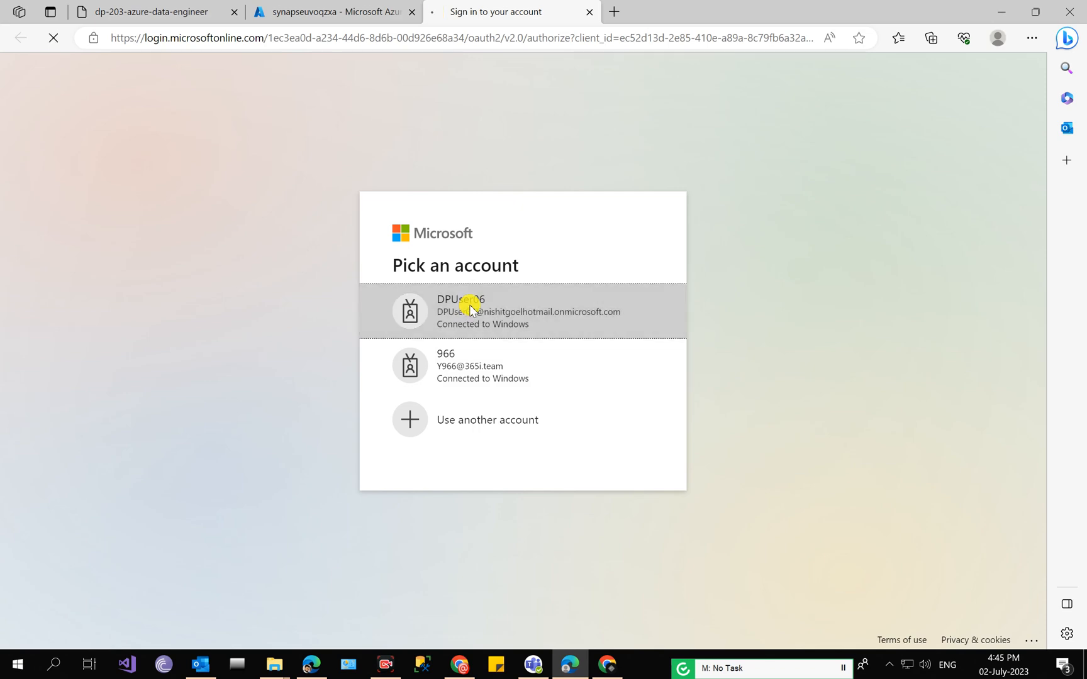
pyautogui.click(471, 310)
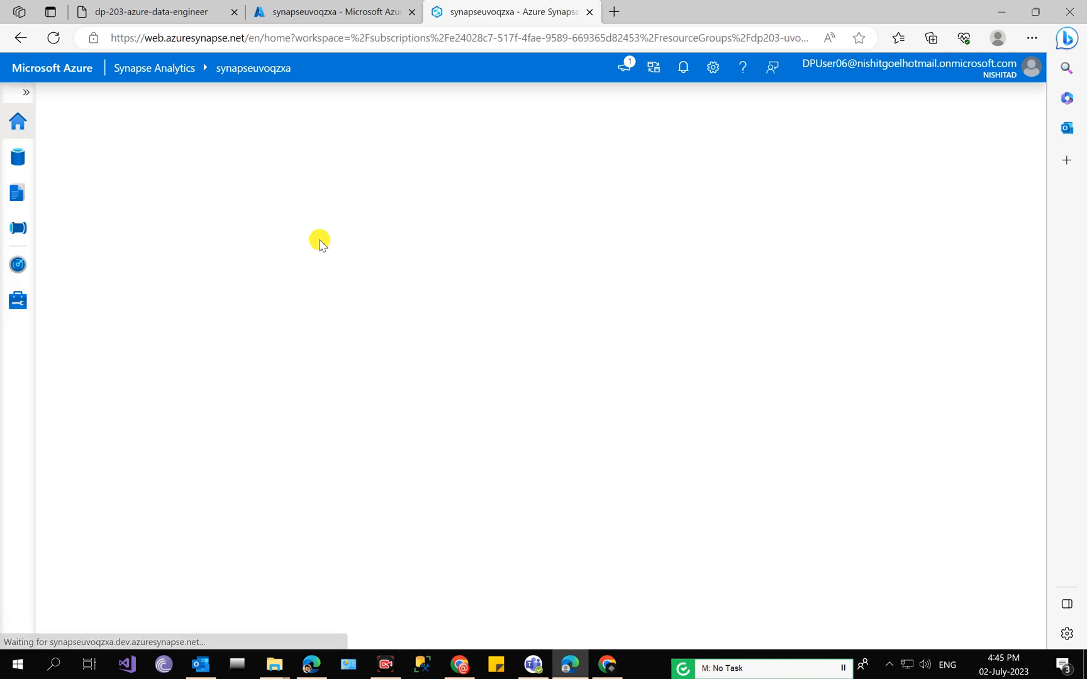
# View the linked data in Synapse Studio and open the primary files container under Azure Data Lake Storage Gen2
pyautogui.click(22, 94)
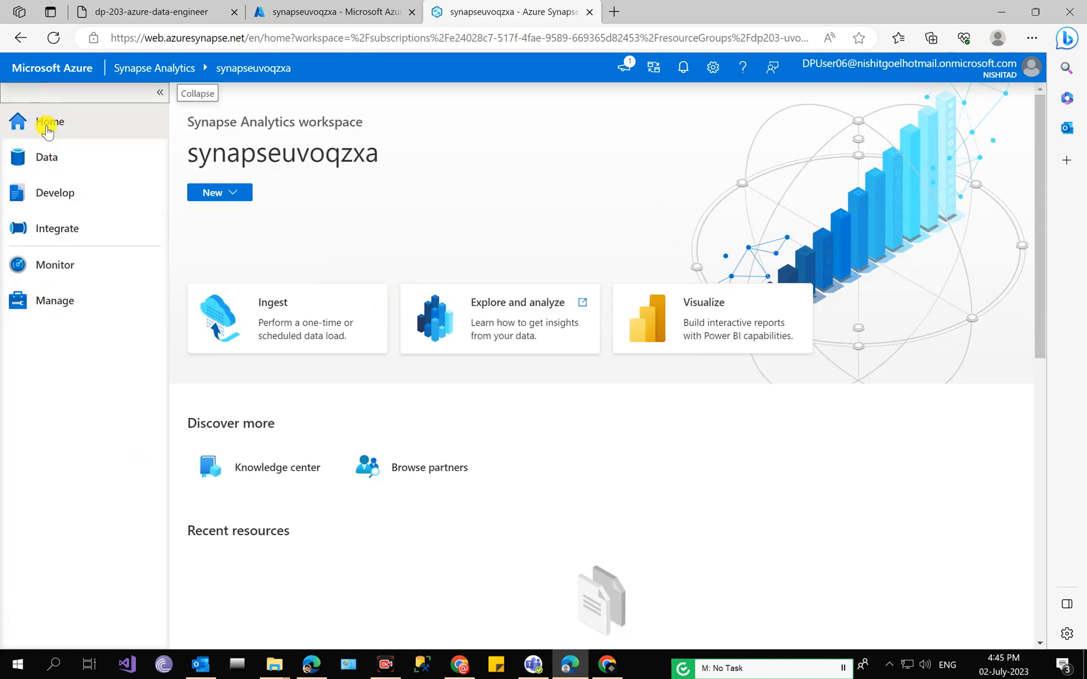
pyautogui.click(49, 154)
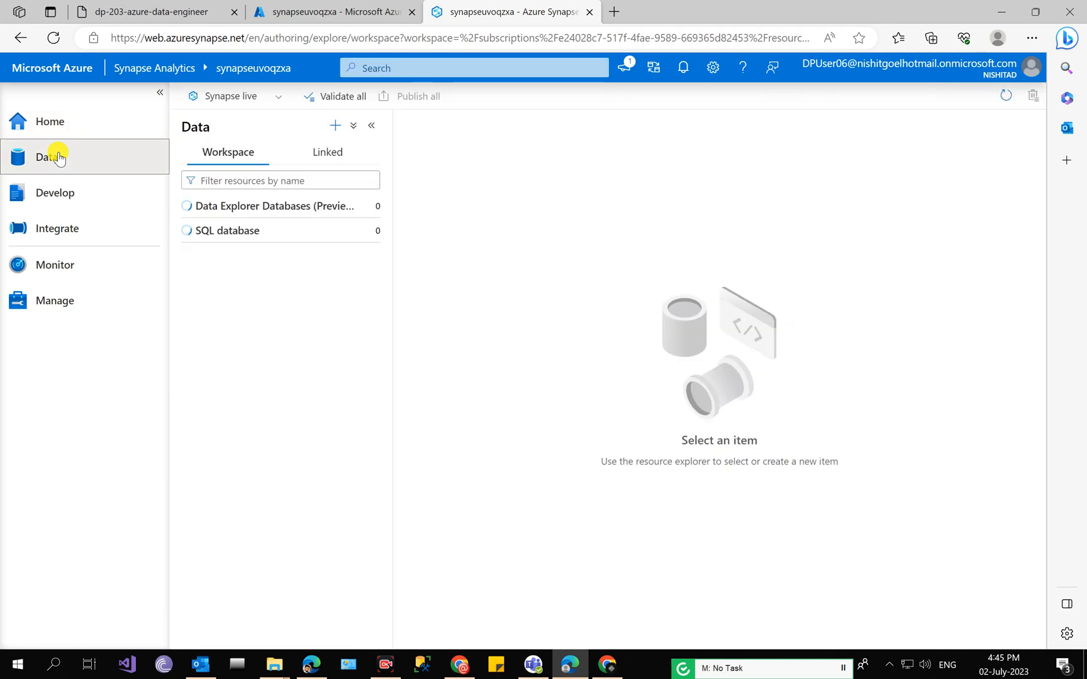
pyautogui.click(311, 150)
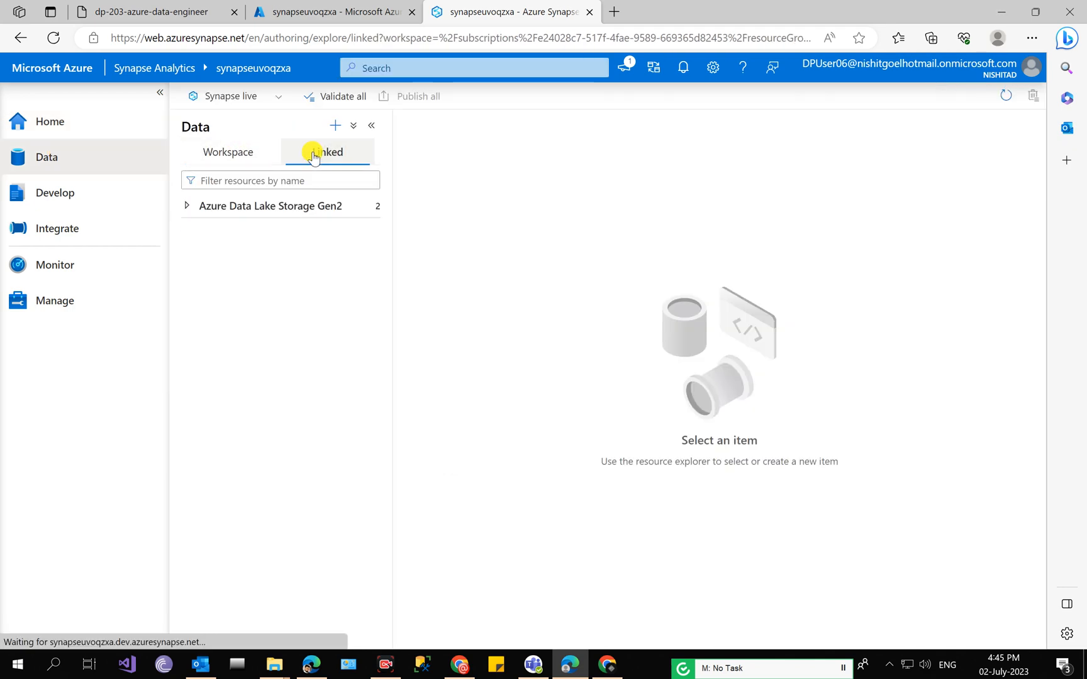
pyautogui.click(295, 214)
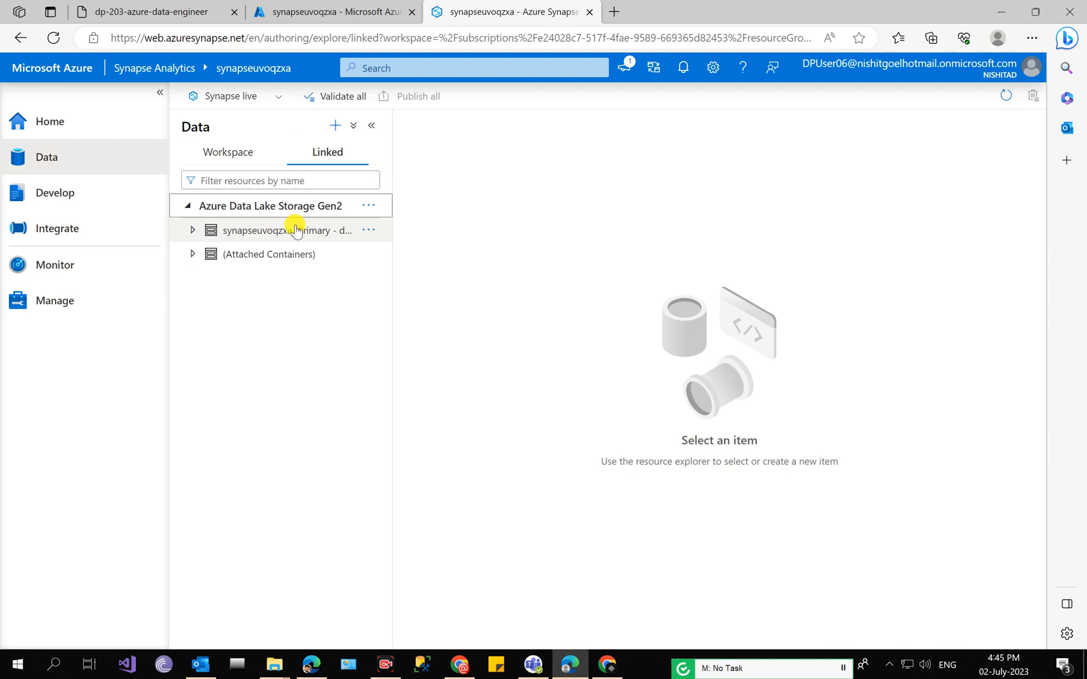
pyautogui.click(292, 231)
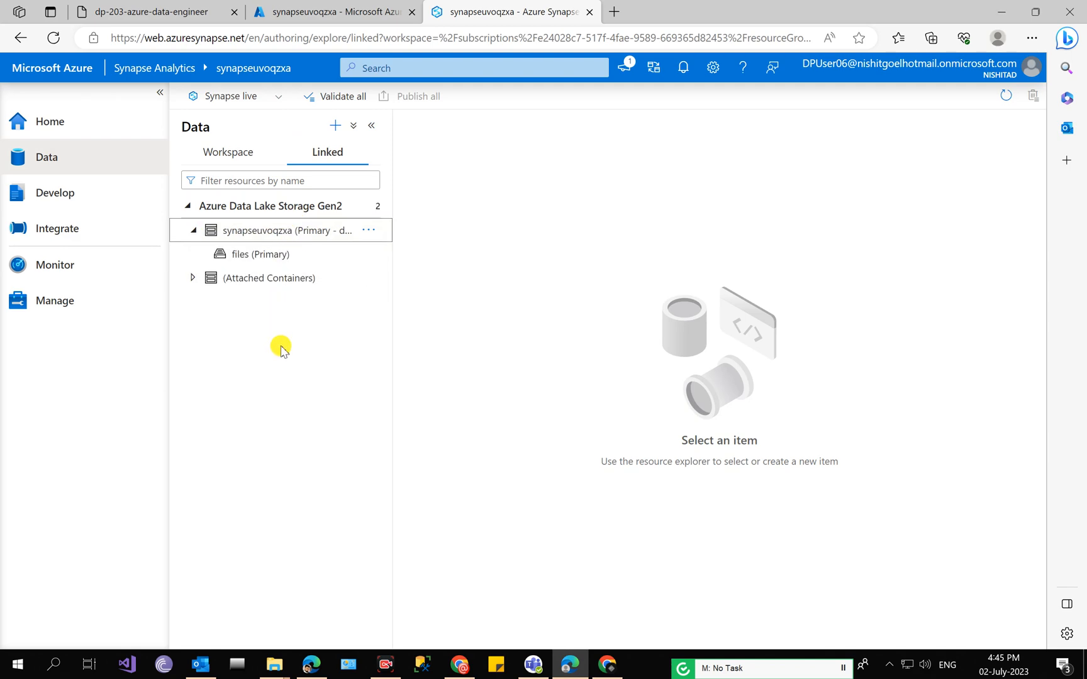
pyautogui.click(261, 254)
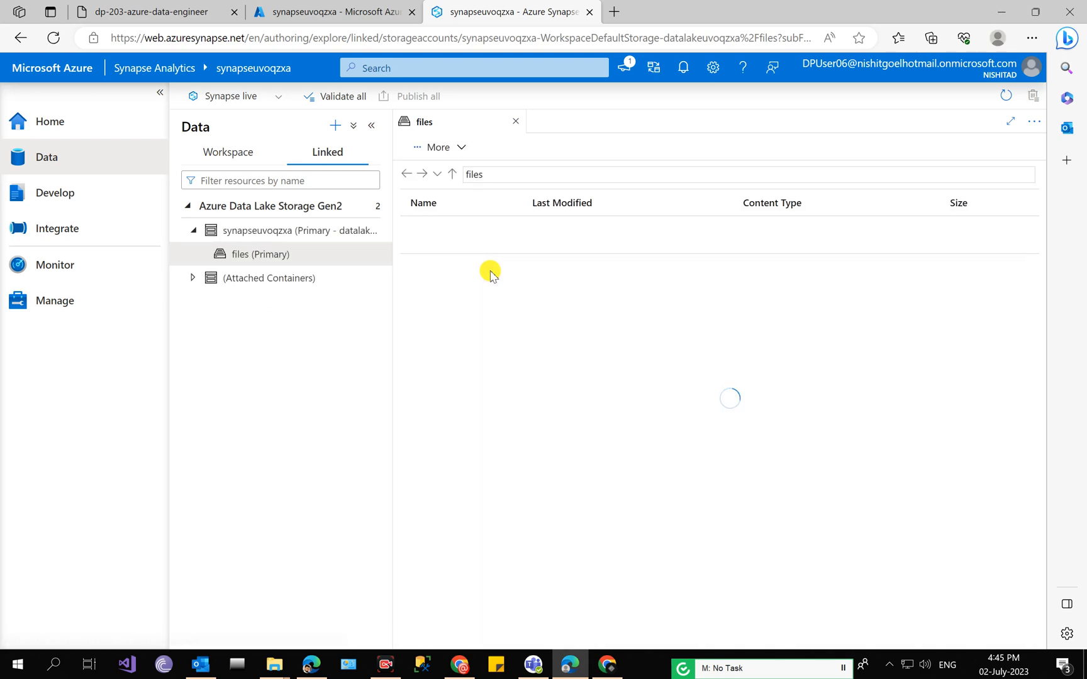
# Following the lab instructions, start an external data connection of type Azure Cosmos DB for NoSQL in Synapse Studio
pyautogui.click(371, 7)
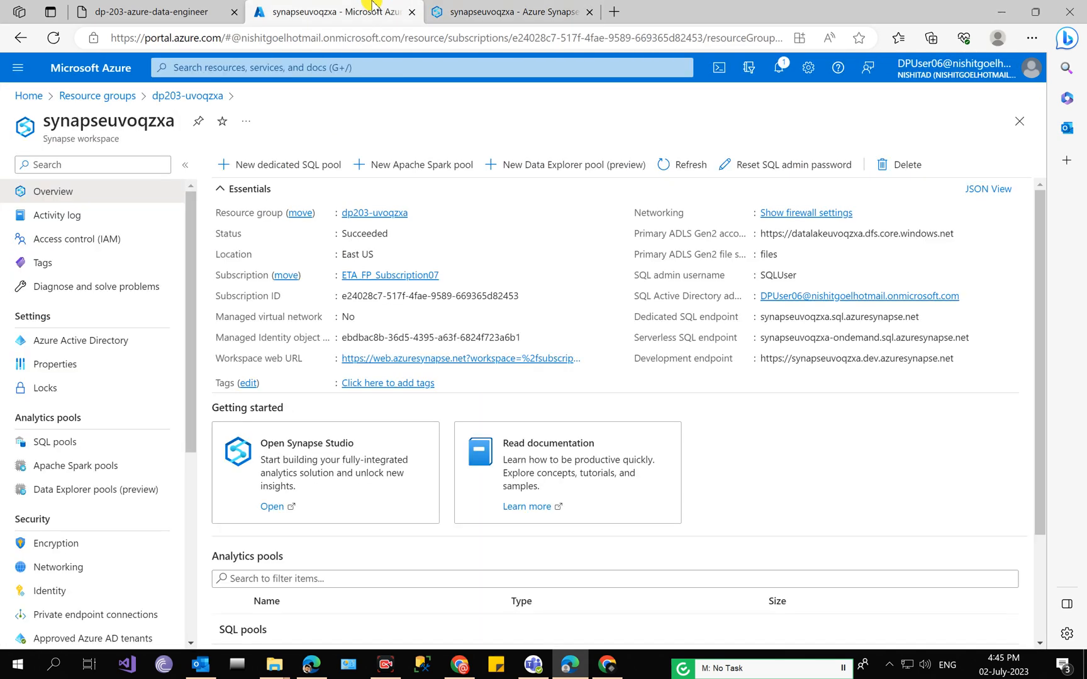
pyautogui.click(176, 5)
pyautogui.moveTo(187, 5); pyautogui.dragTo(281, 5)
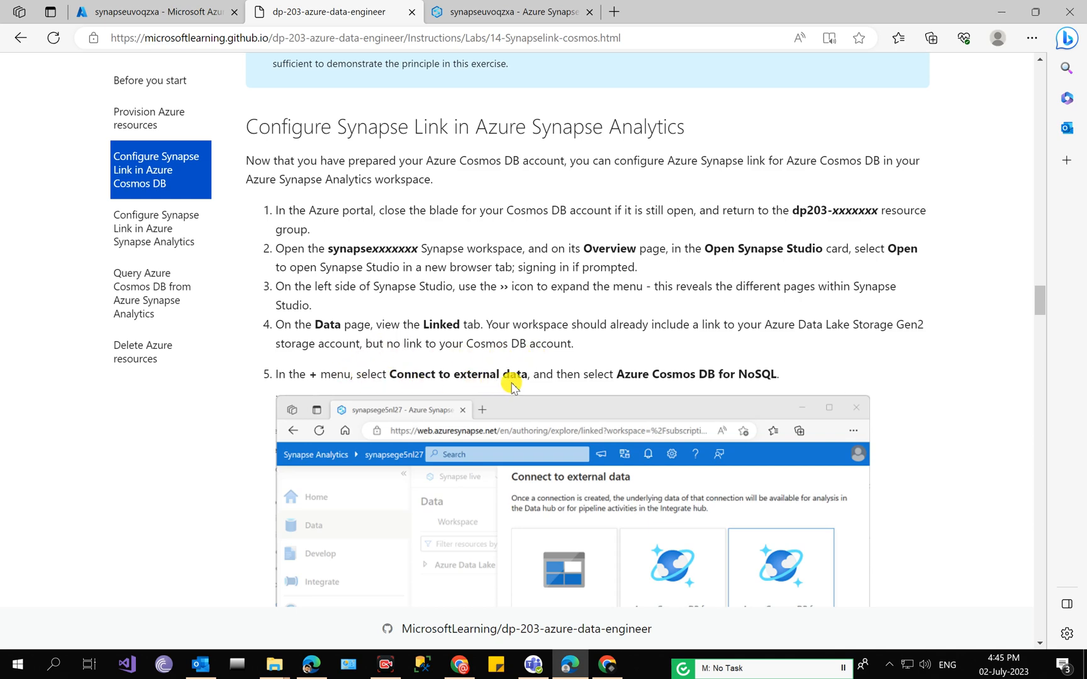
pyautogui.click(484, 11)
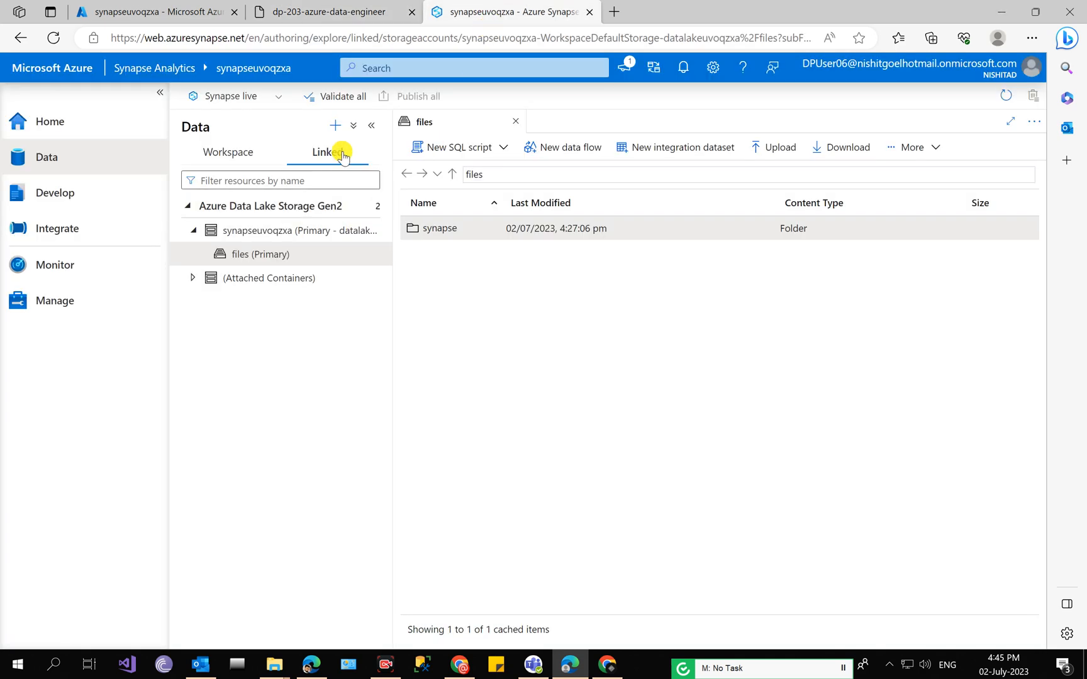
pyautogui.click(337, 128)
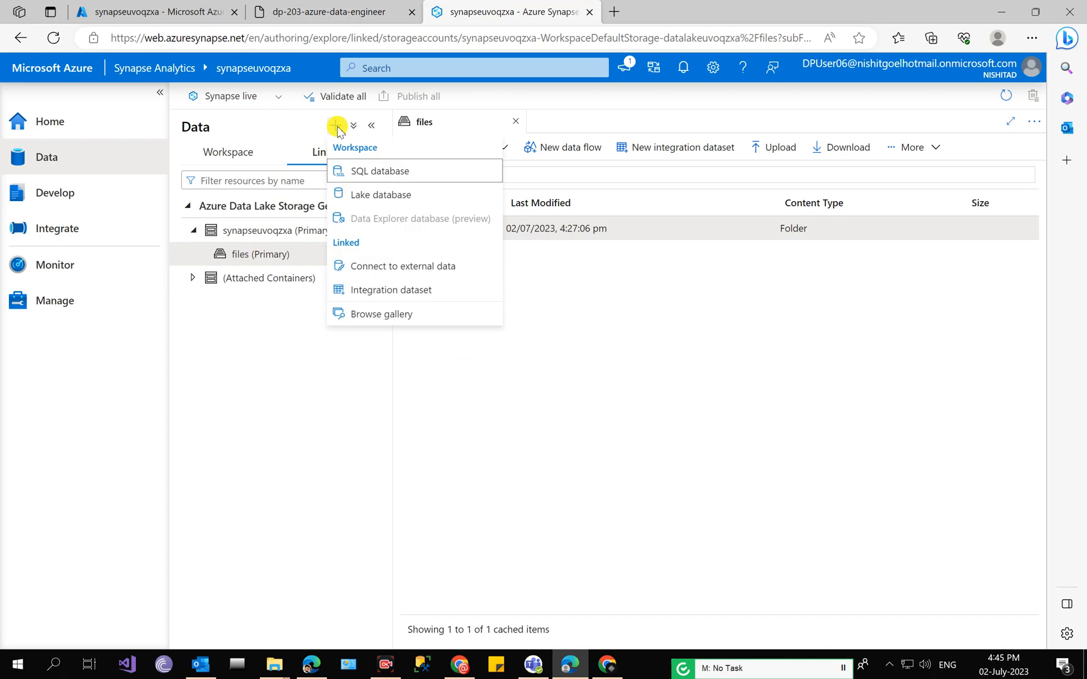
pyautogui.click(408, 268)
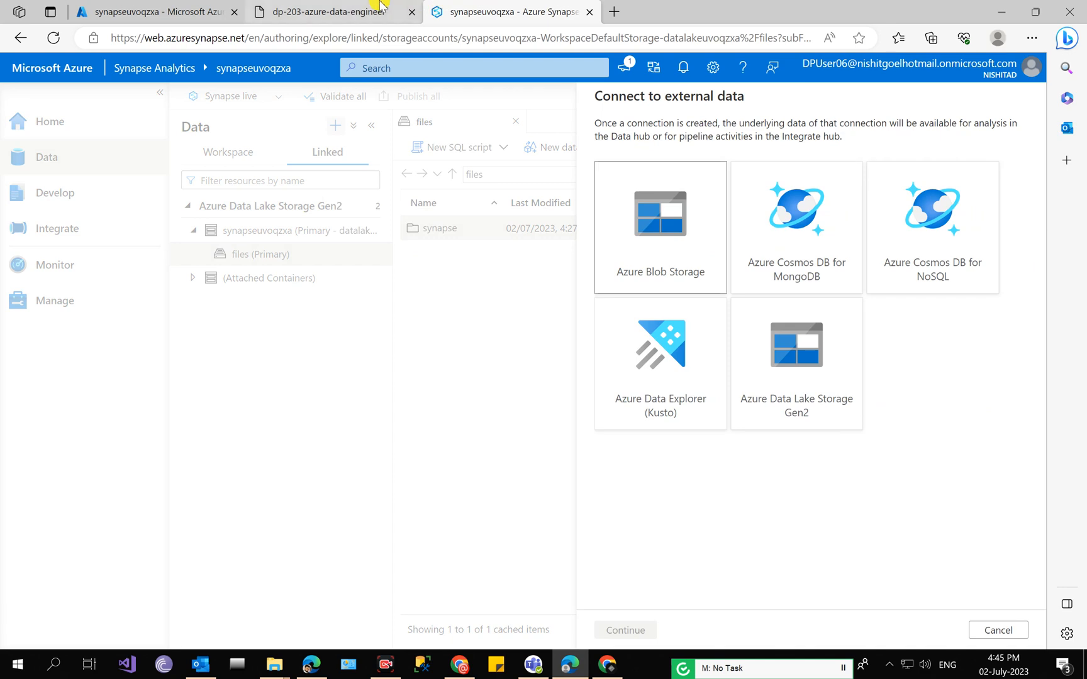
pyautogui.click(393, 15)
pyautogui.click(496, 11)
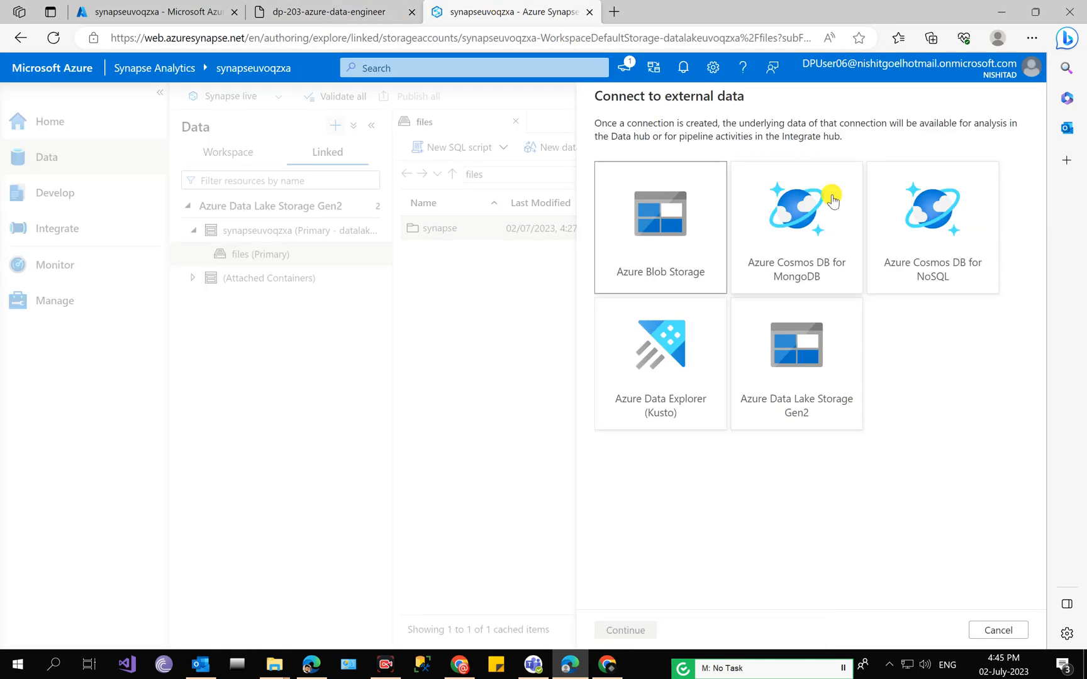
pyautogui.click(922, 260)
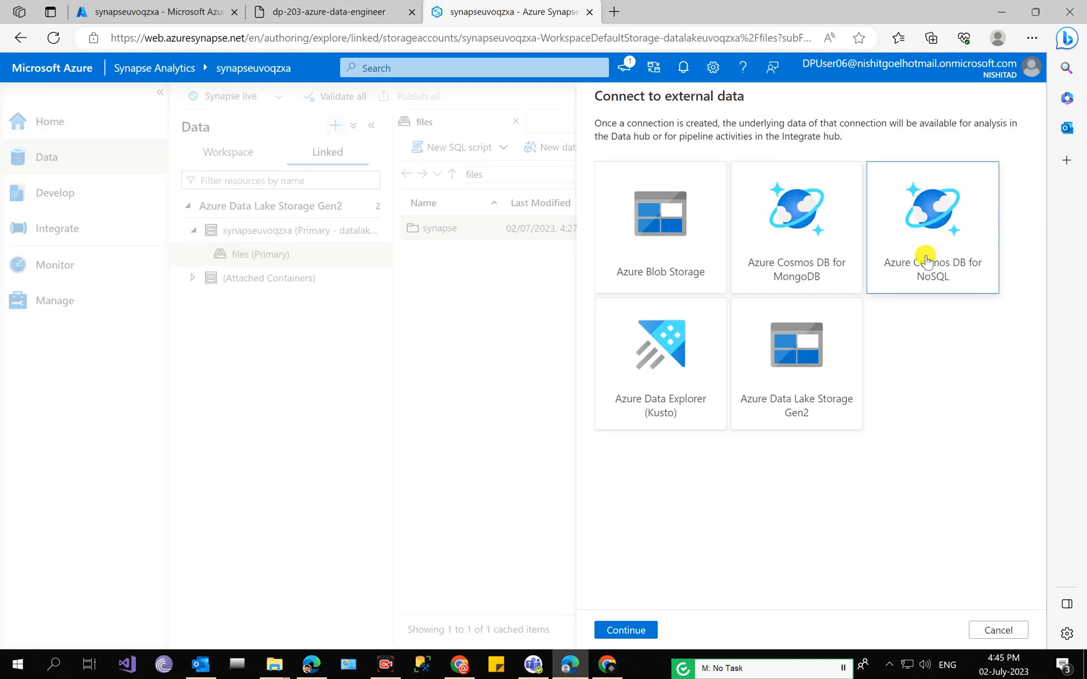
pyautogui.click(654, 633)
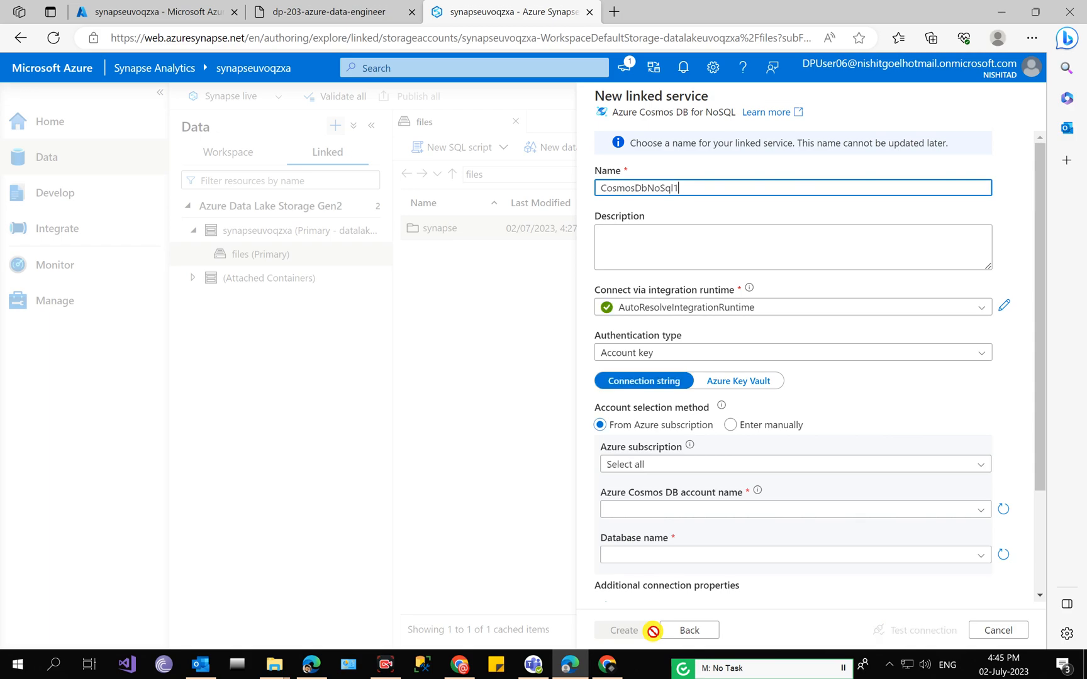
# Copy the connection name from the lab instructions and name the new linked service AdventureWorks
pyautogui.click(340, 12)
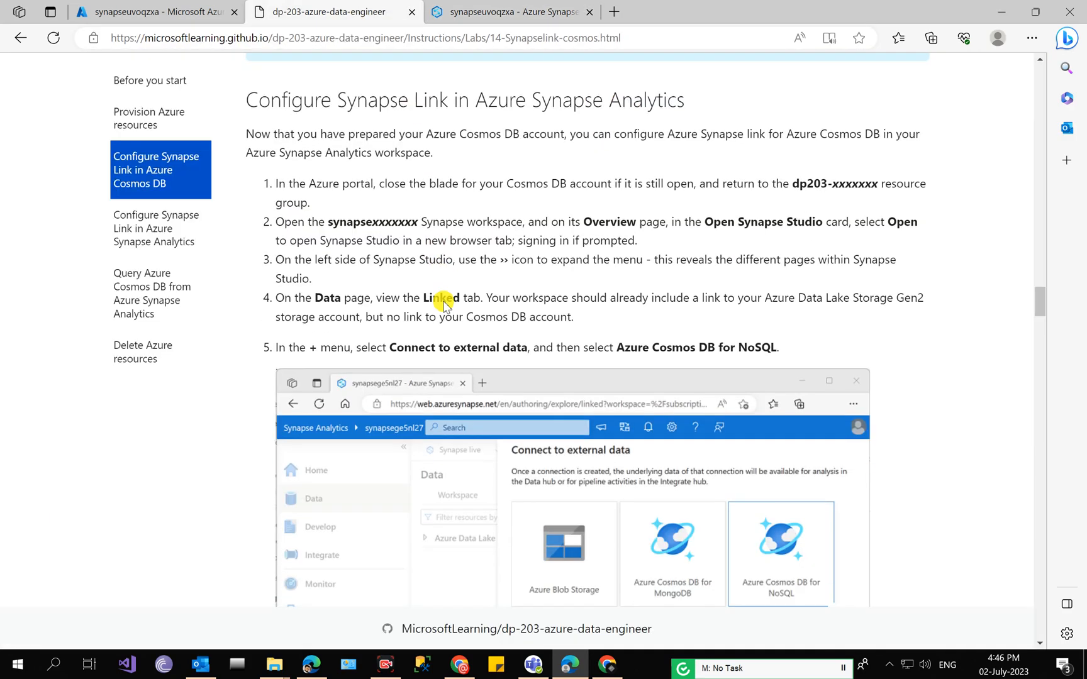
pyautogui.scroll(-8, 445, 315)
pyautogui.doubleClick(386, 312)
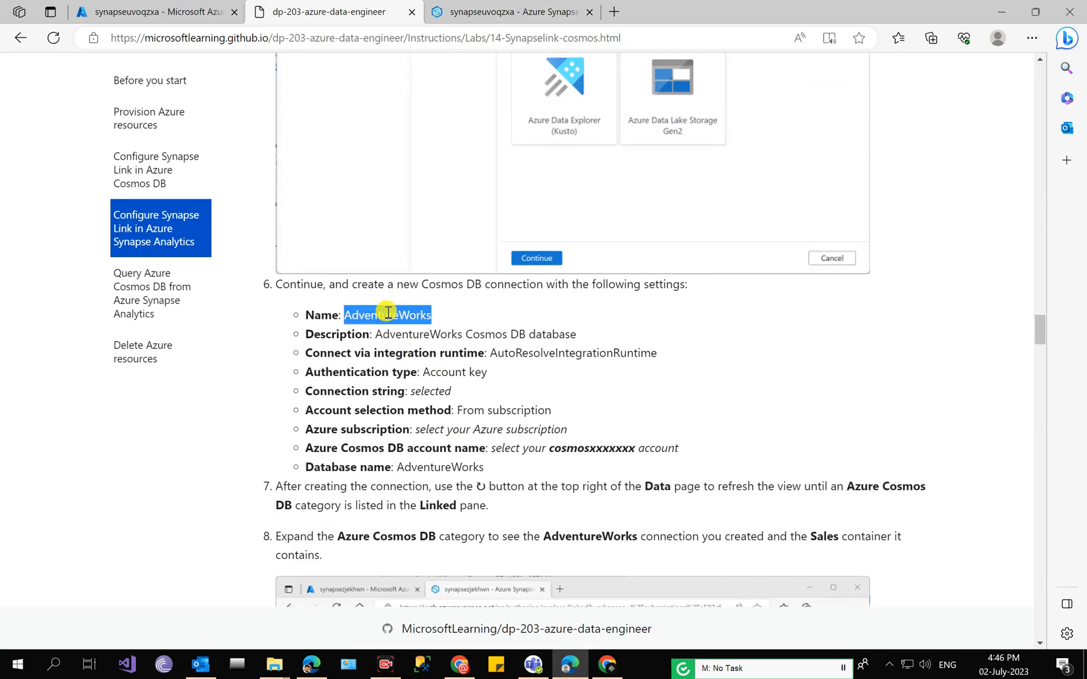
pyautogui.click(237, 5)
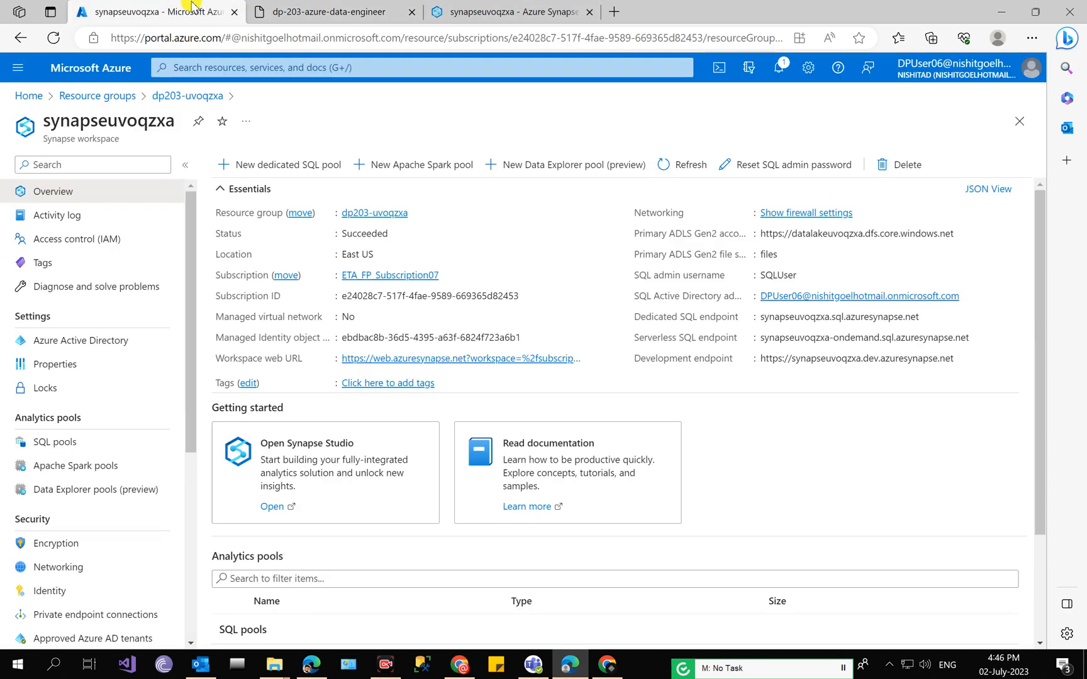
pyautogui.click(544, 12)
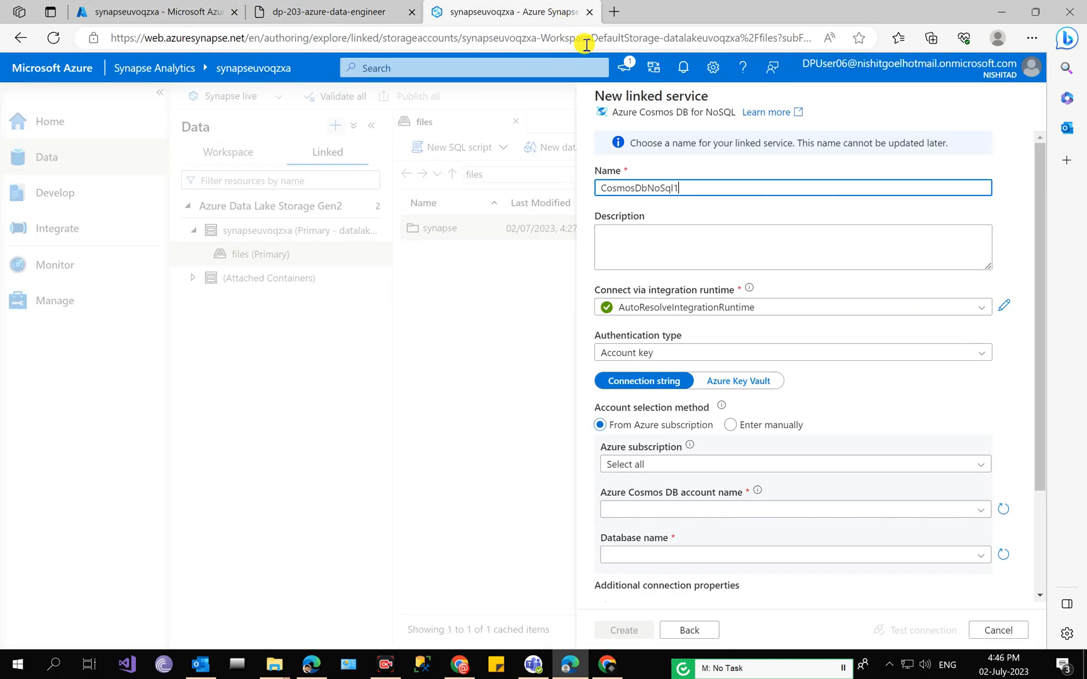
pyautogui.doubleClick(659, 188)
# Copy the lab's description "AdventureWorks Cosmos DB database" into the new linked service's description
pyautogui.click(342, 11)
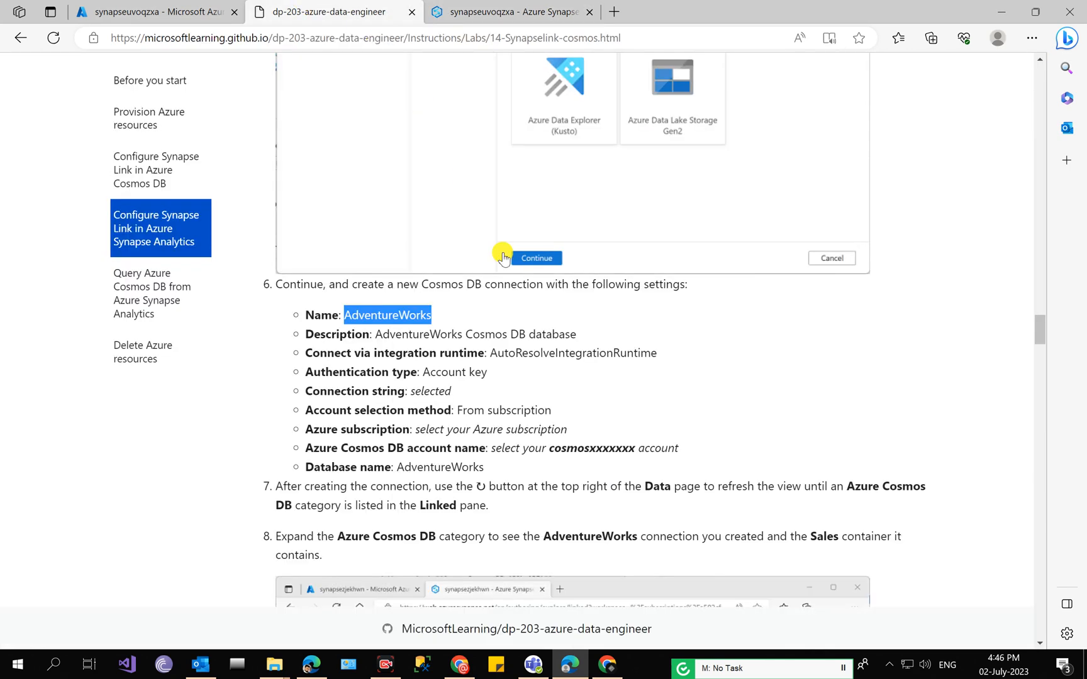
pyautogui.moveTo(377, 336); pyautogui.dragTo(578, 340)
pyautogui.hotkey('ctrl', 'c')
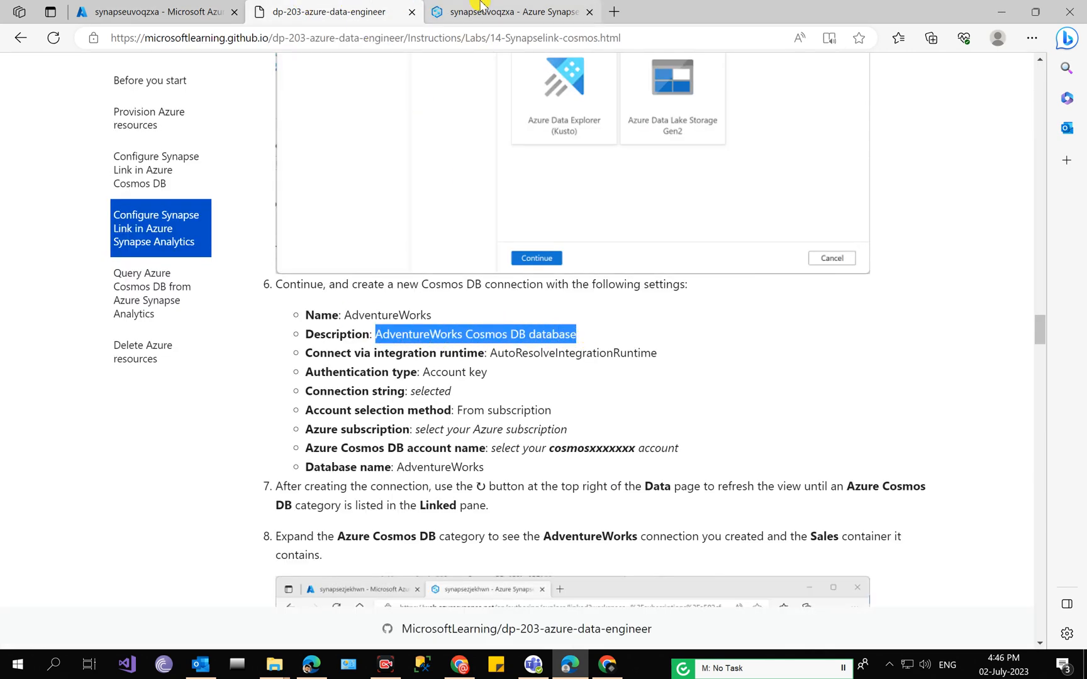
pyautogui.click(496, 10)
pyautogui.click(630, 246)
pyautogui.hotkey('ctrl', 'v')
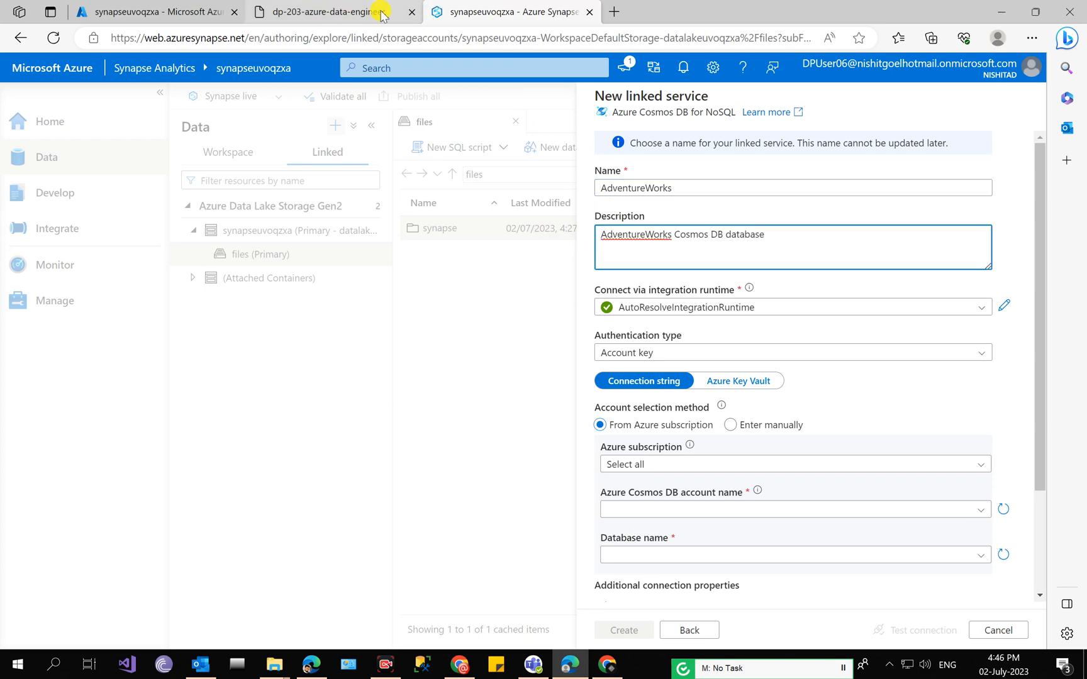
# Compare the lab's integration runtime, authentication type and account selection settings with those of the new linked service
pyautogui.click(363, 8)
pyautogui.moveTo(501, 357); pyautogui.dragTo(592, 359)
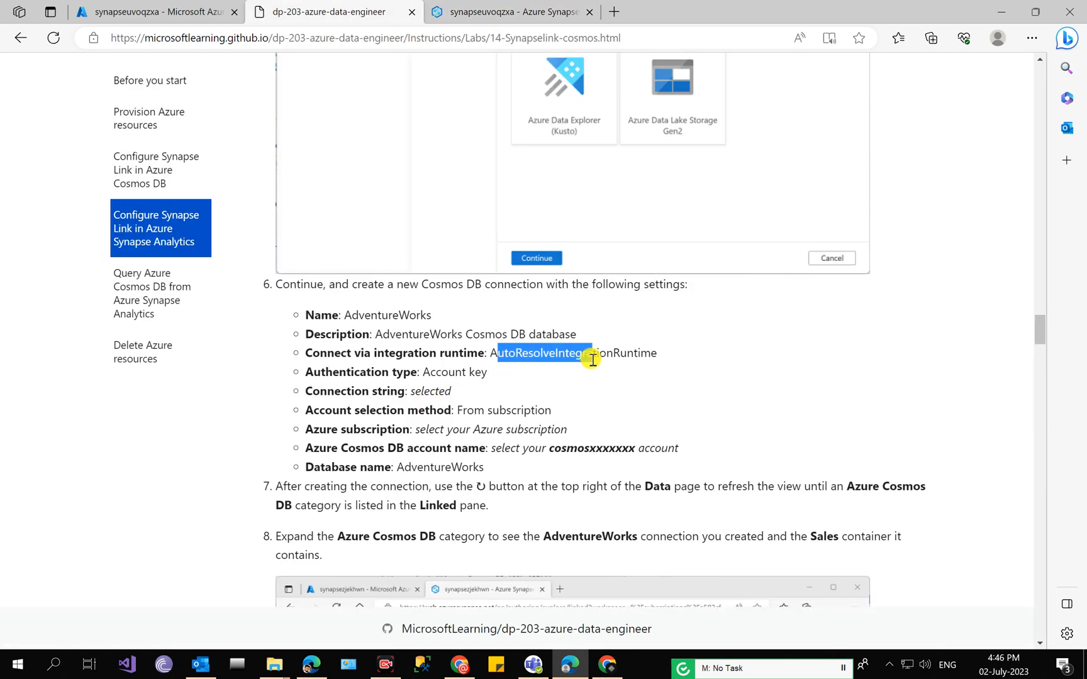
pyautogui.moveTo(475, 378); pyautogui.dragTo(479, 378)
pyautogui.scroll(-2, 480, 377)
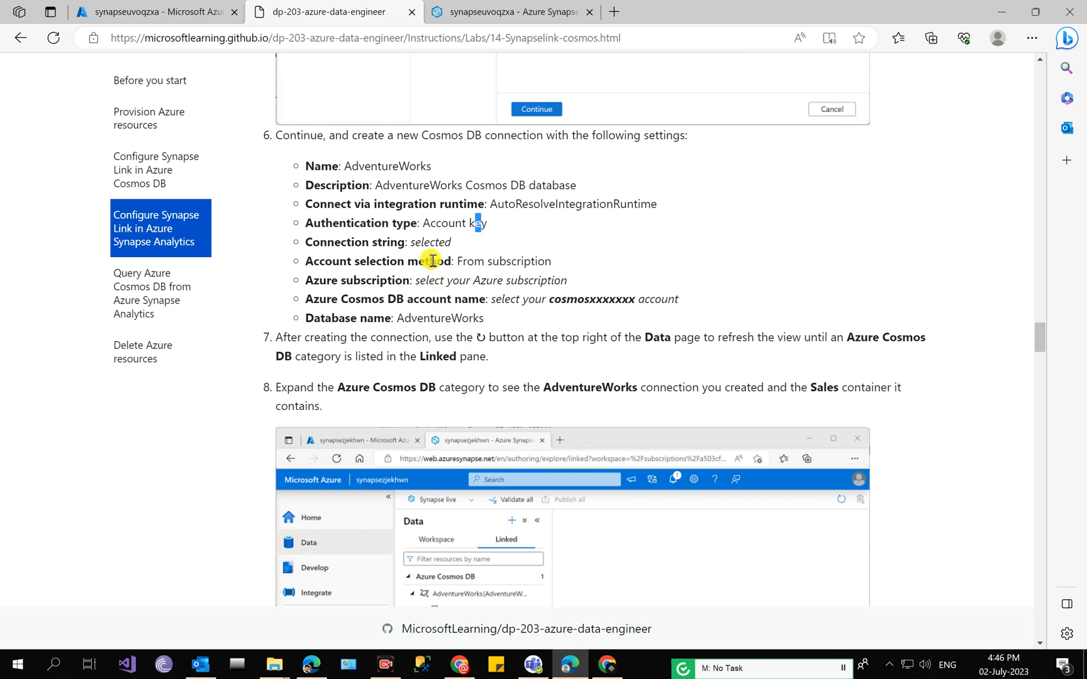
pyautogui.click(513, 11)
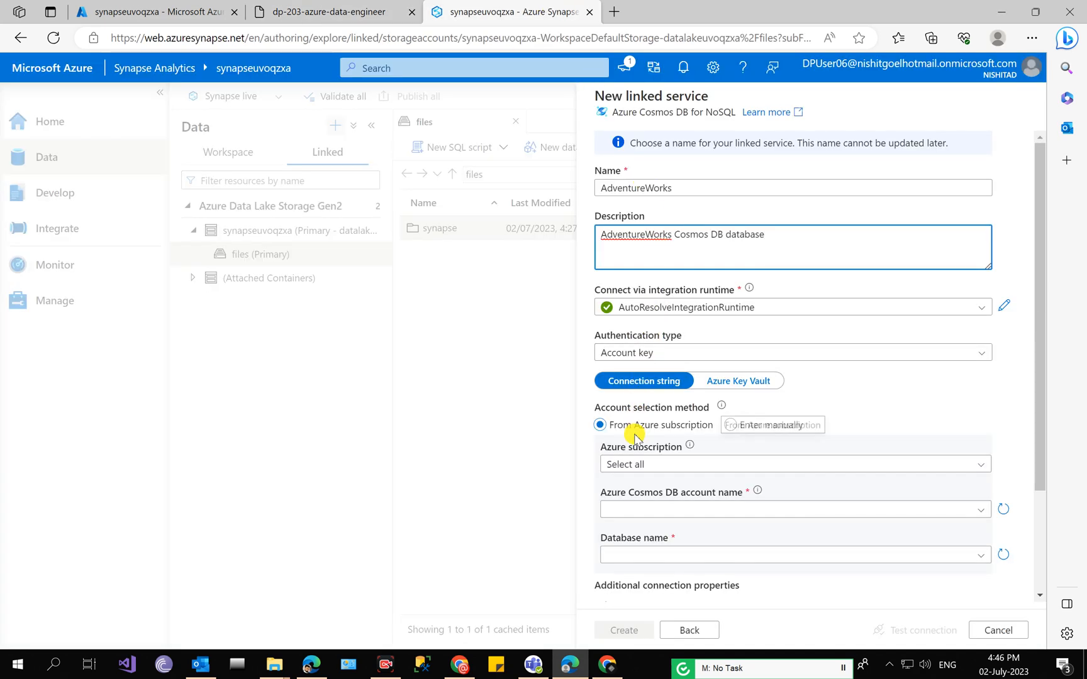
pyautogui.scroll(-2, 635, 422)
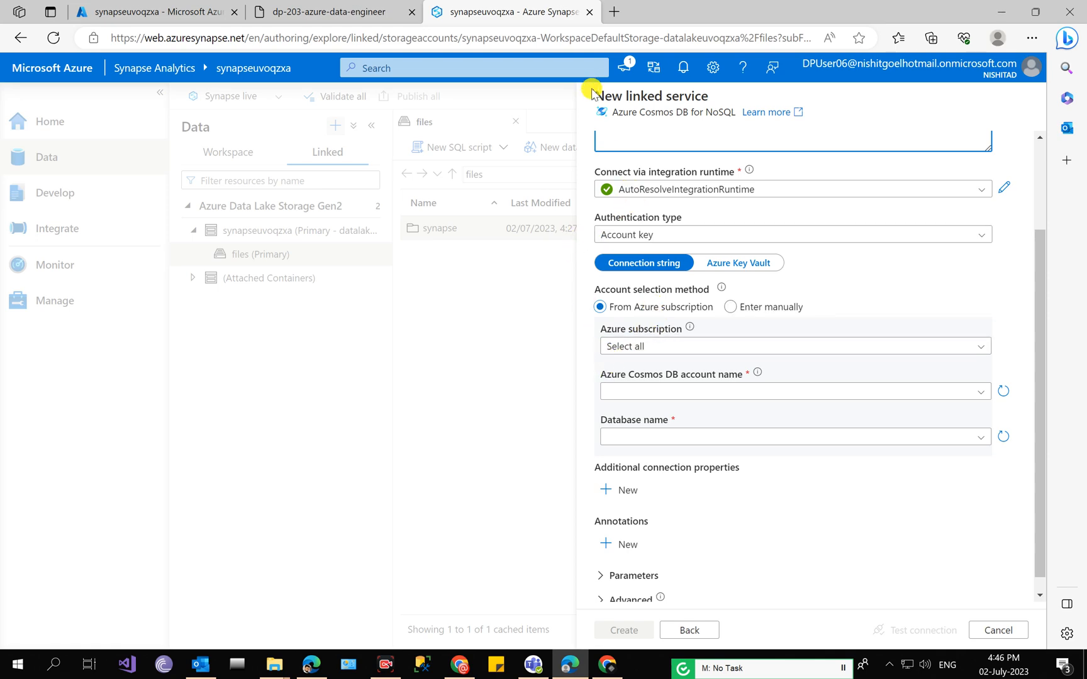
# Following the lab instructions, select subscription ETA_FP_Subscription07, Cosmos DB account cosmosuvoqzxa1 and database AdventureWorks for the new linked service
pyautogui.click(357, 3)
pyautogui.moveTo(468, 285); pyautogui.dragTo(569, 283)
pyautogui.doubleClick(535, 300)
pyautogui.click(512, 11)
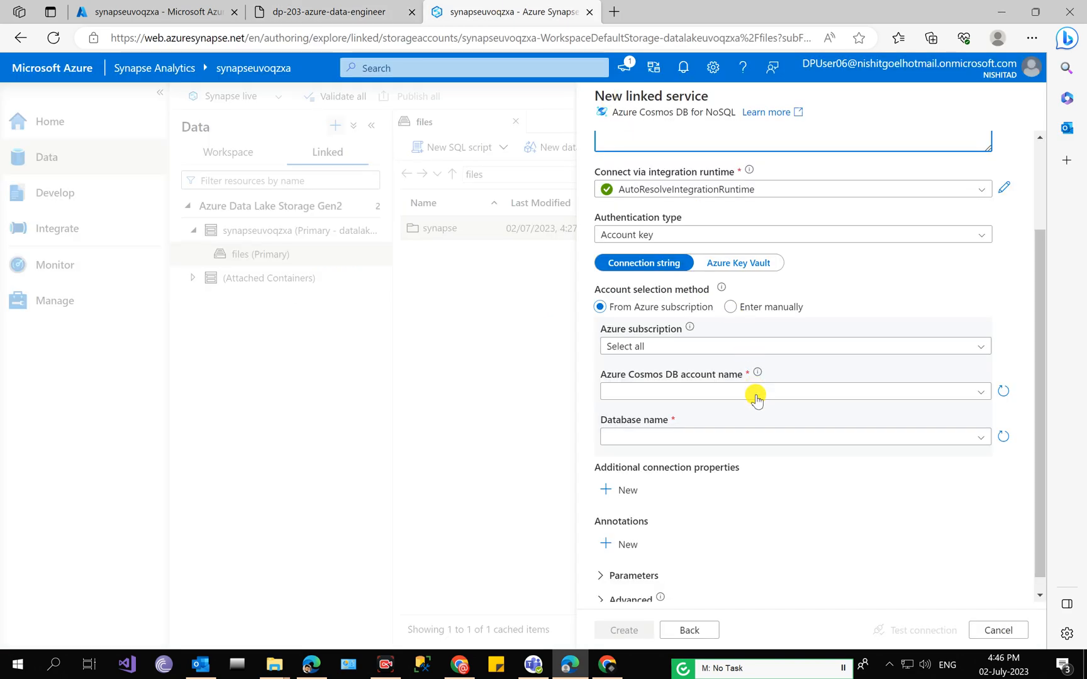
pyautogui.click(971, 346)
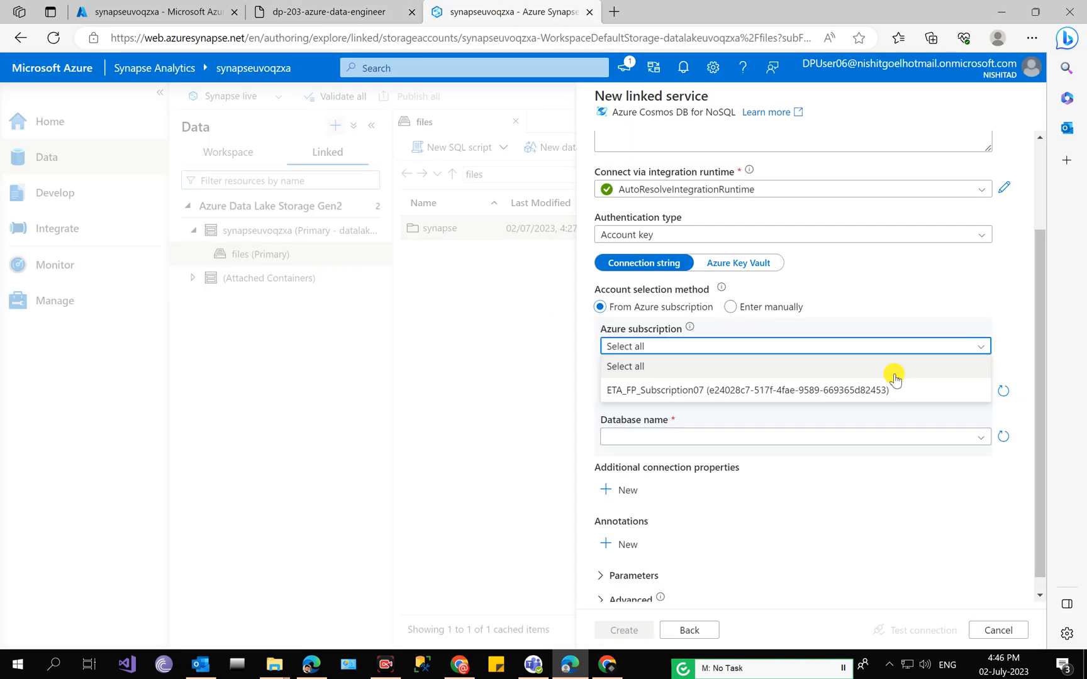
pyautogui.click(765, 390)
pyautogui.click(979, 391)
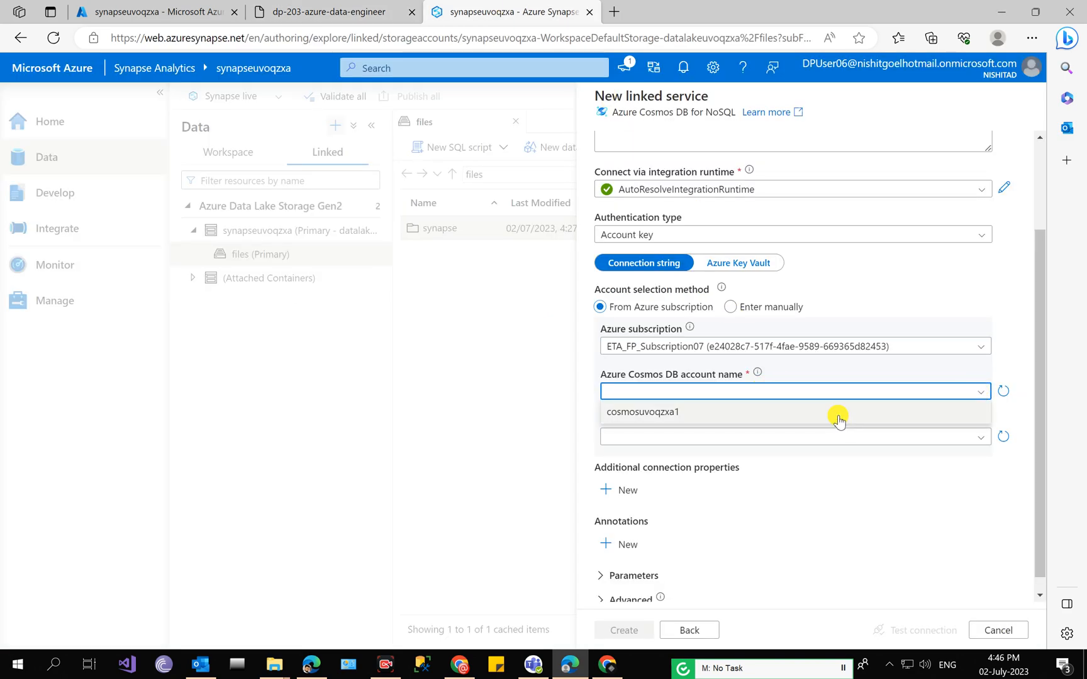
pyautogui.click(839, 413)
pyautogui.click(946, 438)
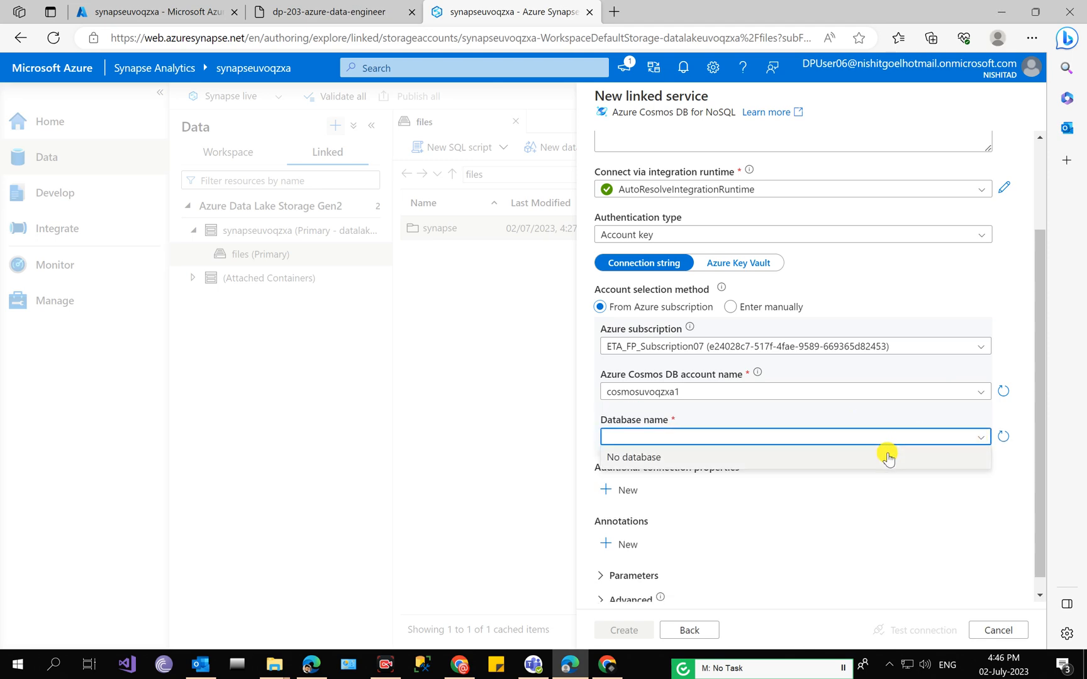
pyautogui.click(979, 439)
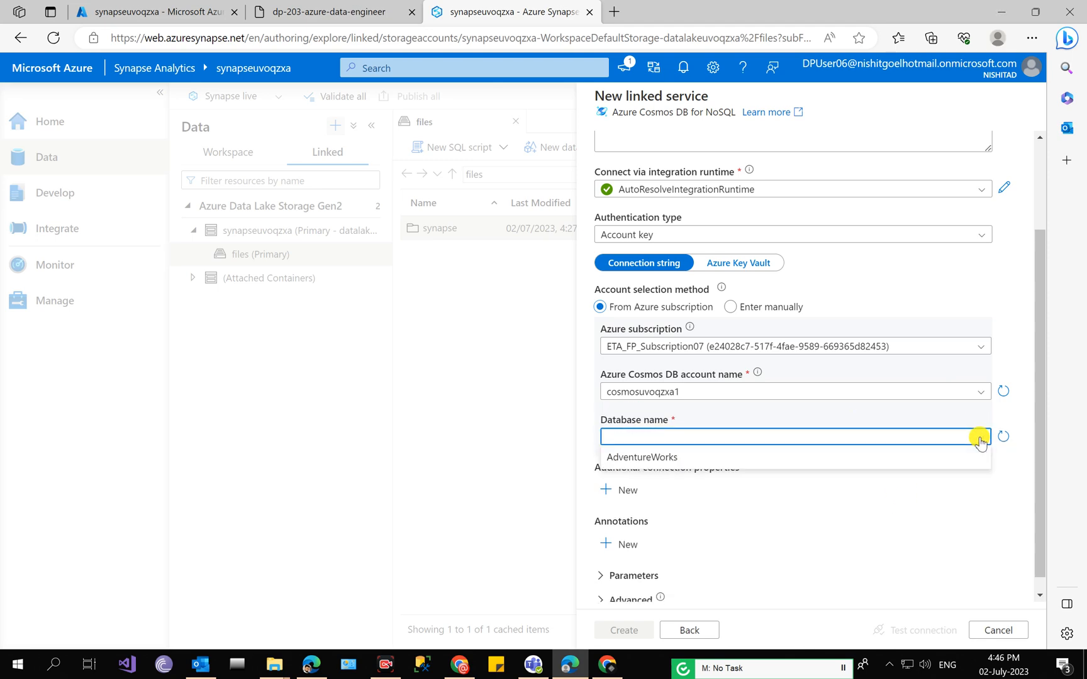
pyautogui.click(923, 456)
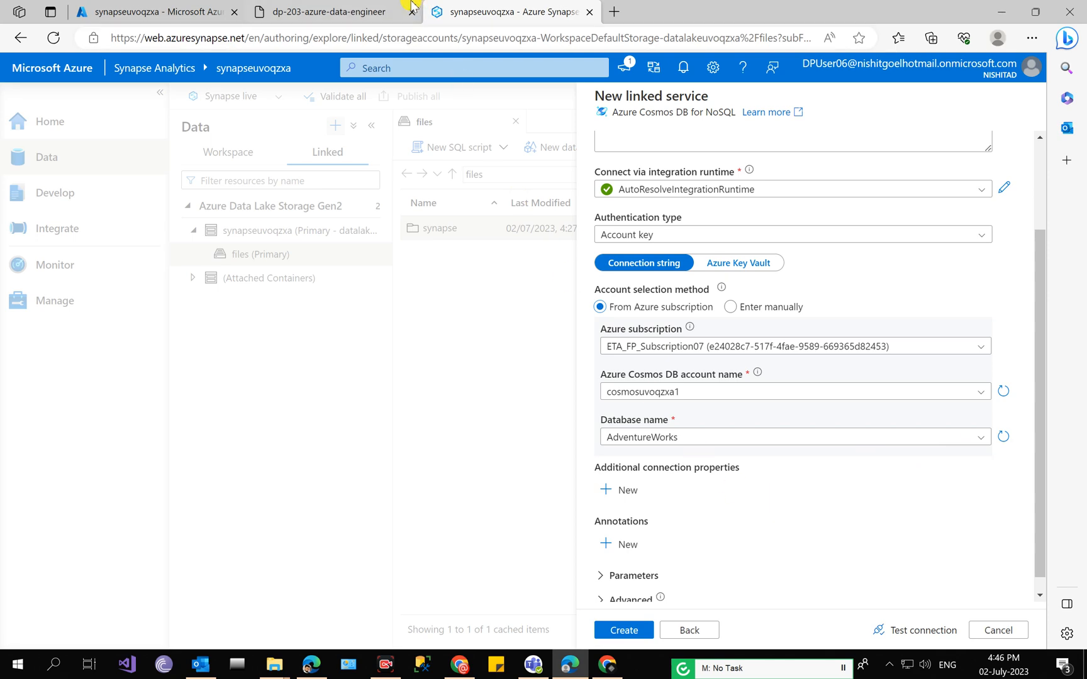
# Check the lab's remaining connection instructions, then create the AdventureWorks linked service
pyautogui.click(414, 6)
pyautogui.scroll(-2, 345, 192)
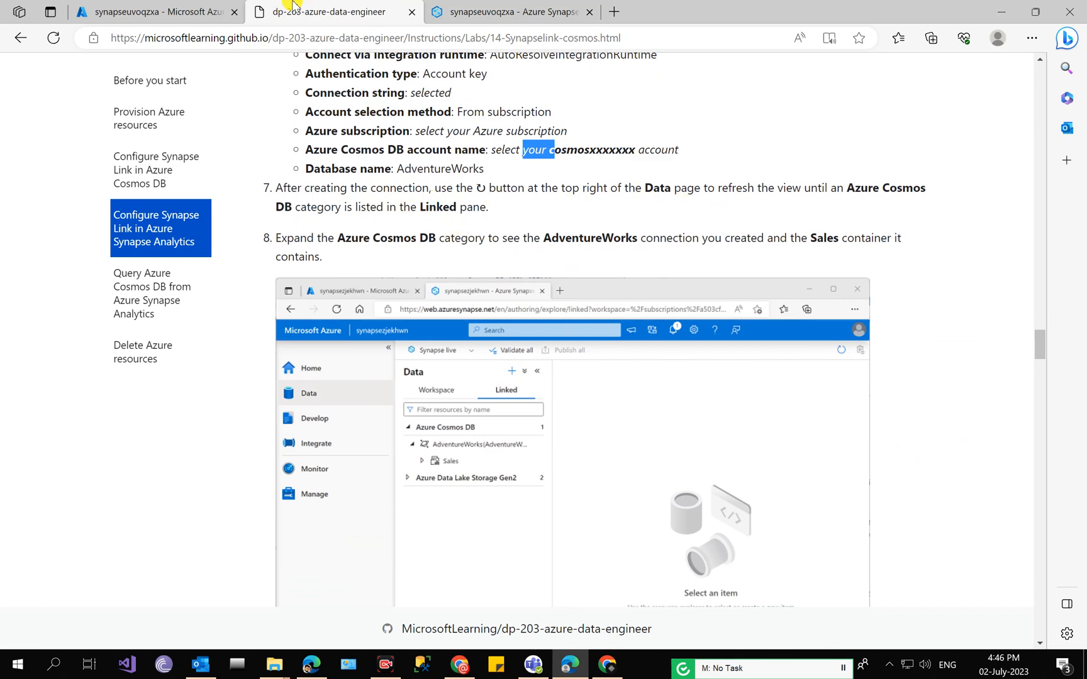
pyautogui.click(445, 7)
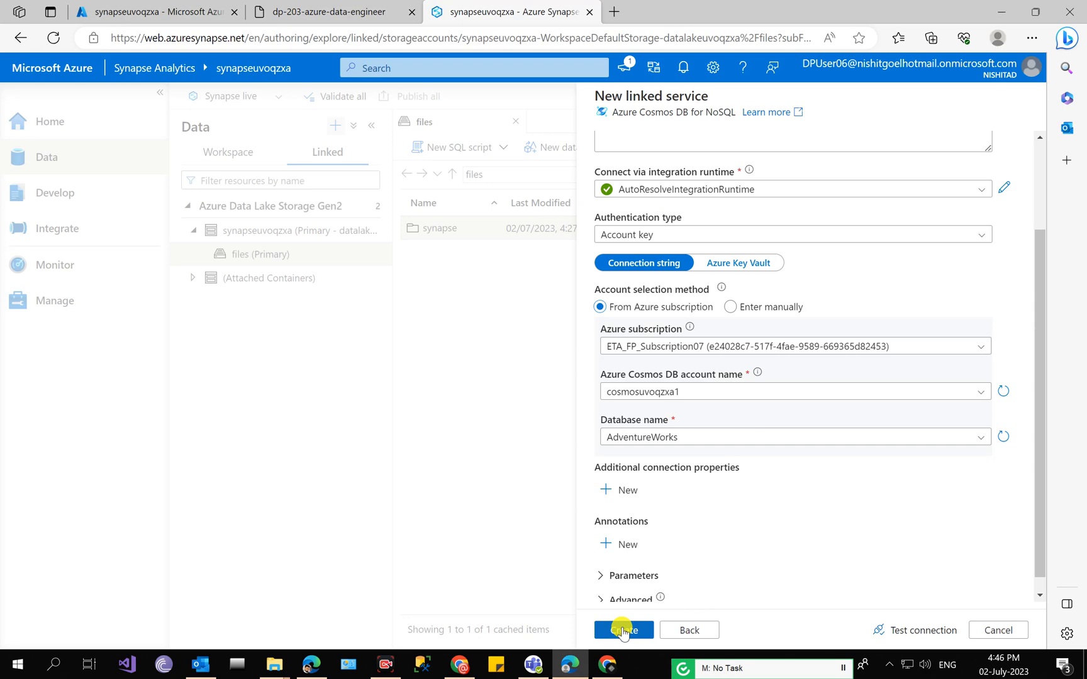
pyautogui.click(619, 629)
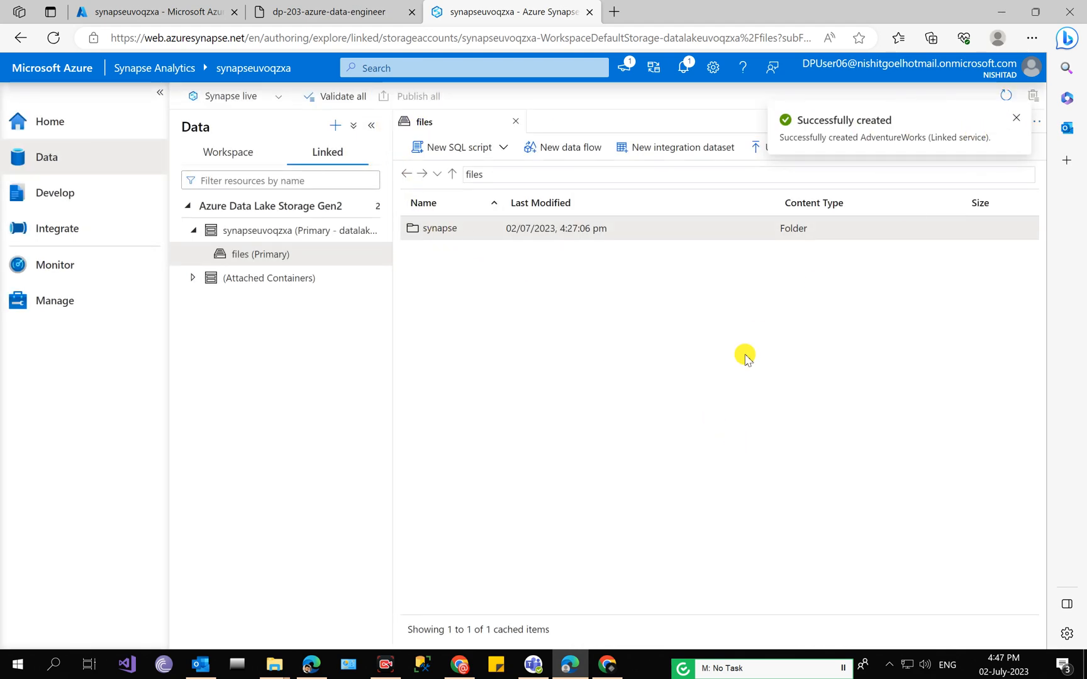
# Refresh the linked data view and expand Azure Cosmos DB and AdventureWorks down to the Sales container
pyautogui.click(1000, 98)
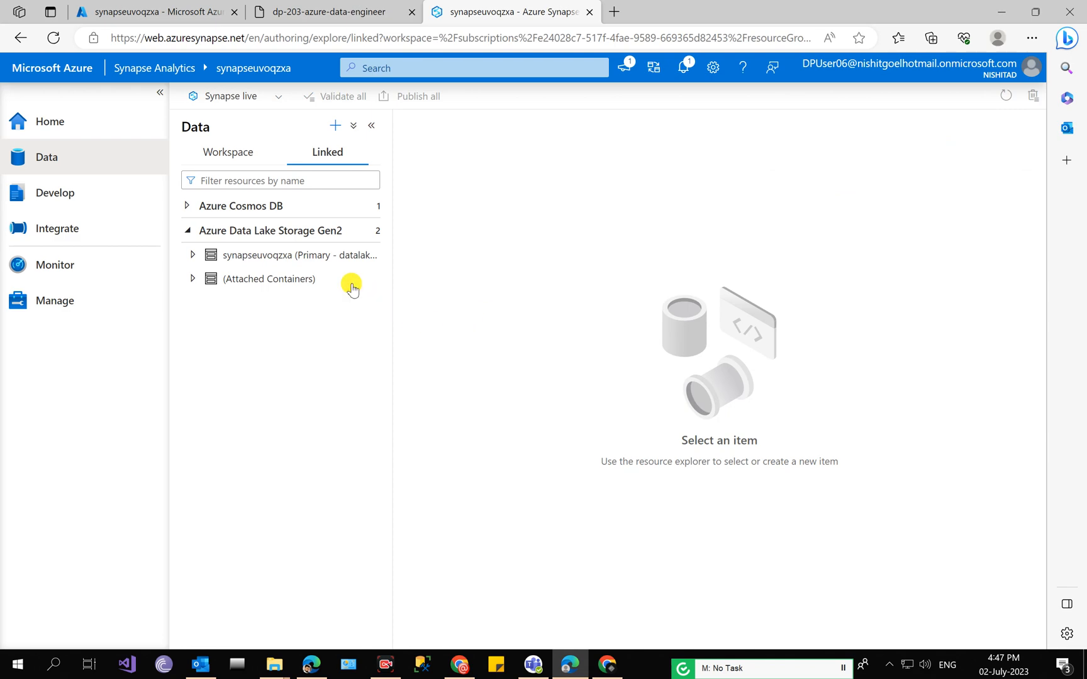
pyautogui.click(244, 206)
pyautogui.click(252, 232)
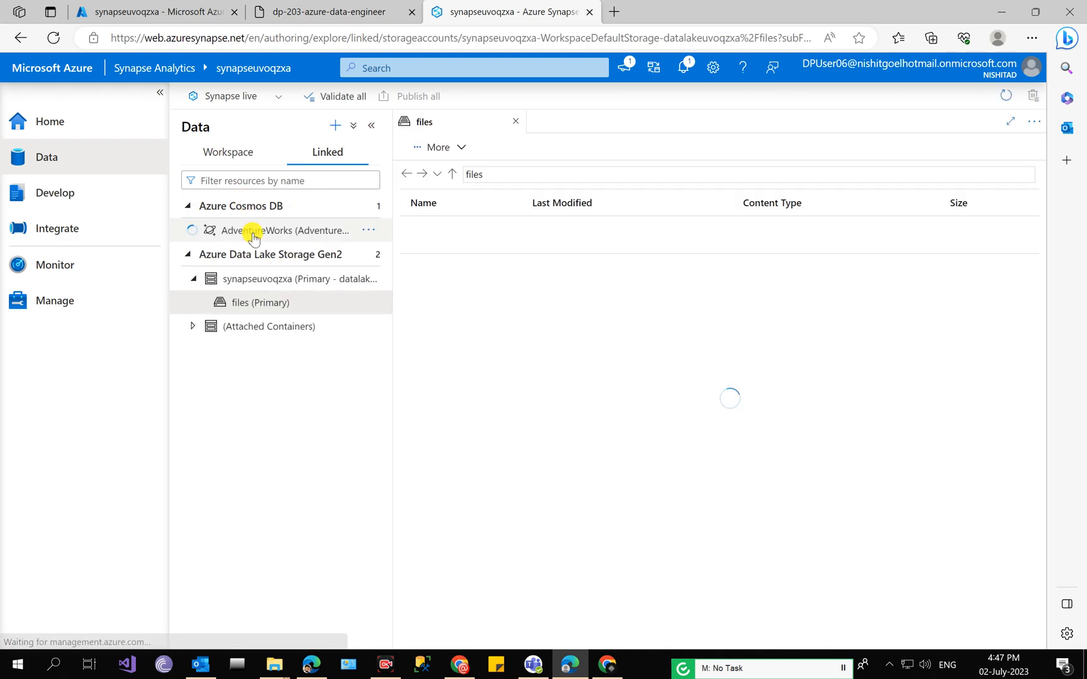
pyautogui.click(265, 253)
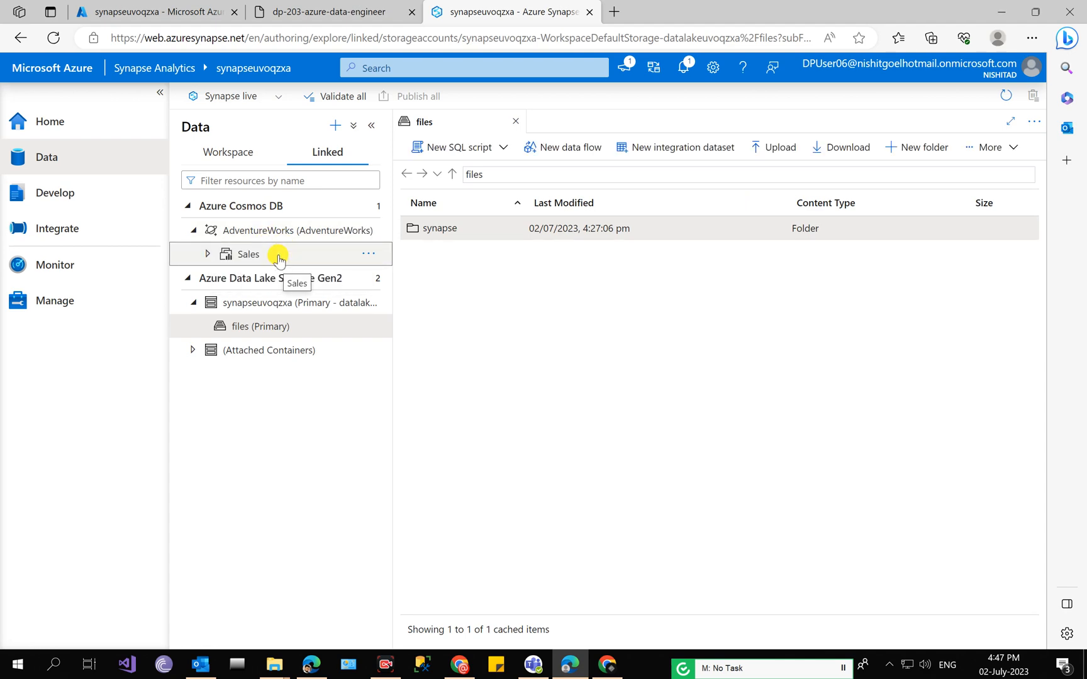
pyautogui.click(278, 258)
pyautogui.doubleClick(238, 258)
# Following the lab's Spark pool query instructions, create a new notebook from the Sales container that loads it to a DataFrame
pyautogui.click(377, 11)
pyautogui.scroll(-5, 513, 365)
pyautogui.scroll(-2, 513, 365)
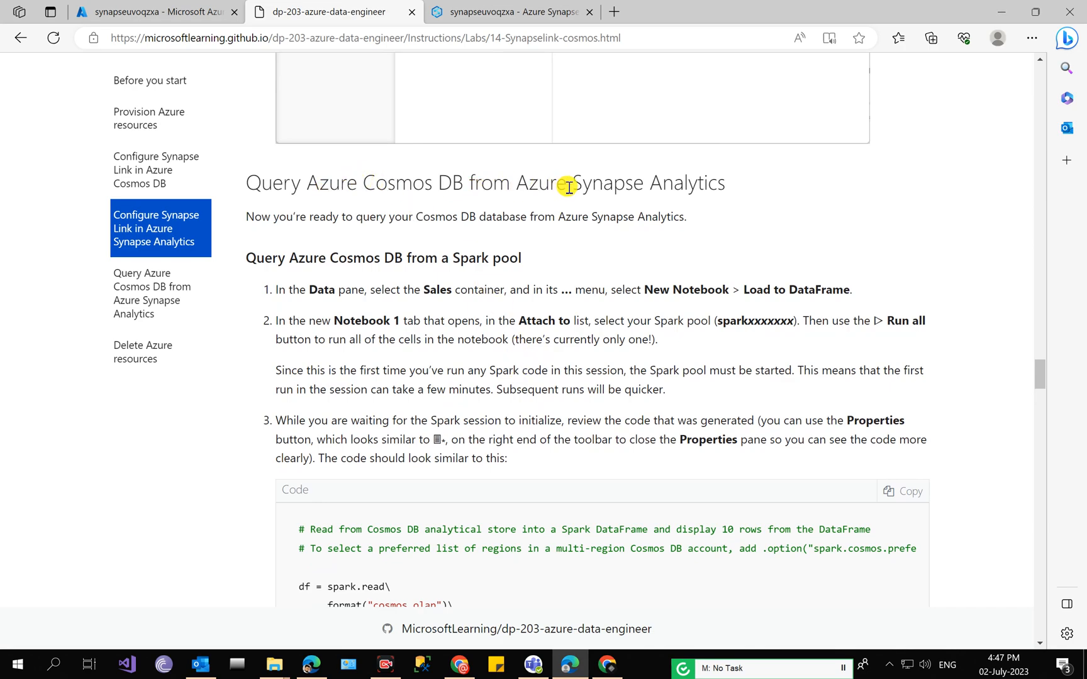
pyautogui.scroll(-3, 572, 195)
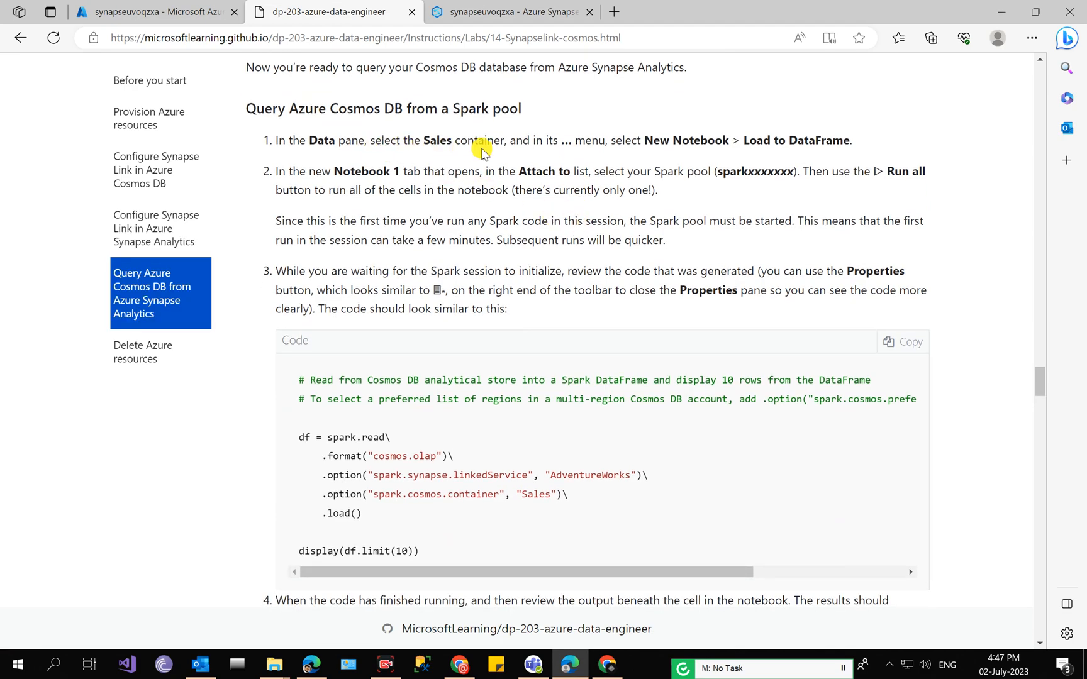
pyautogui.click(501, 9)
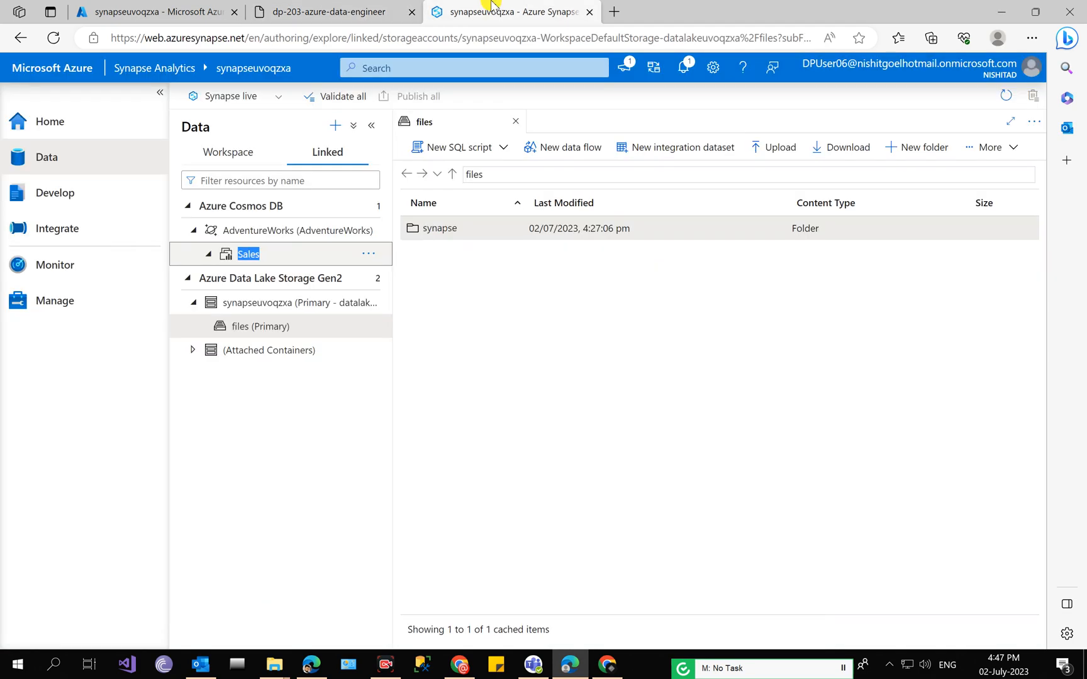
pyautogui.click(371, 232)
pyautogui.click(332, 244)
pyautogui.click(371, 256)
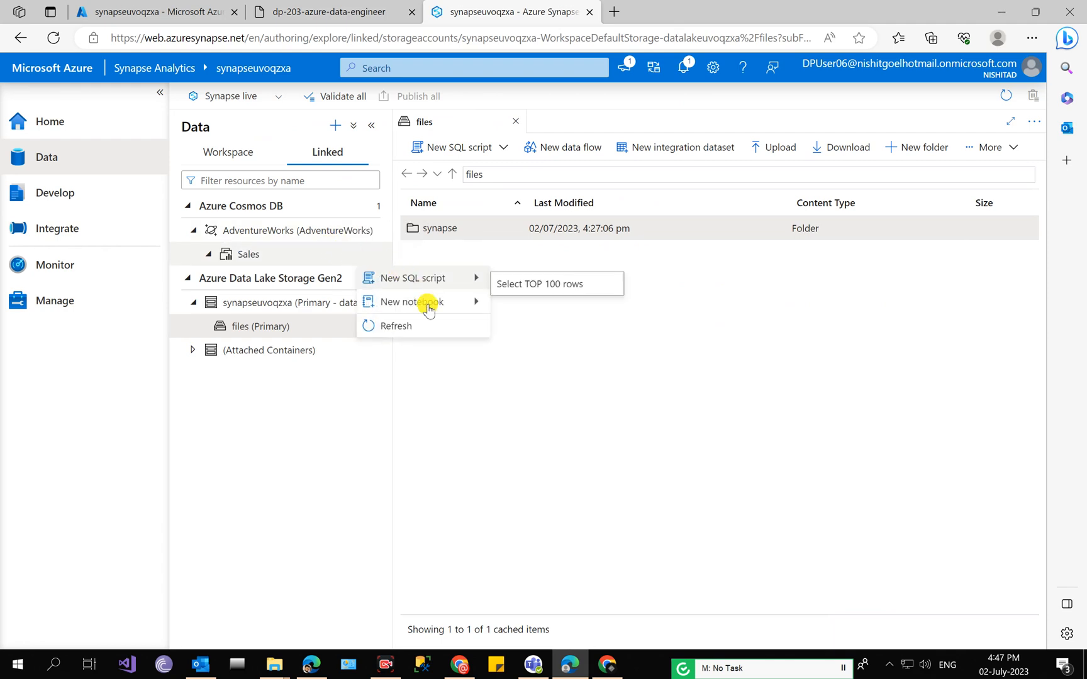
pyautogui.moveTo(430, 312)
pyautogui.click(538, 308)
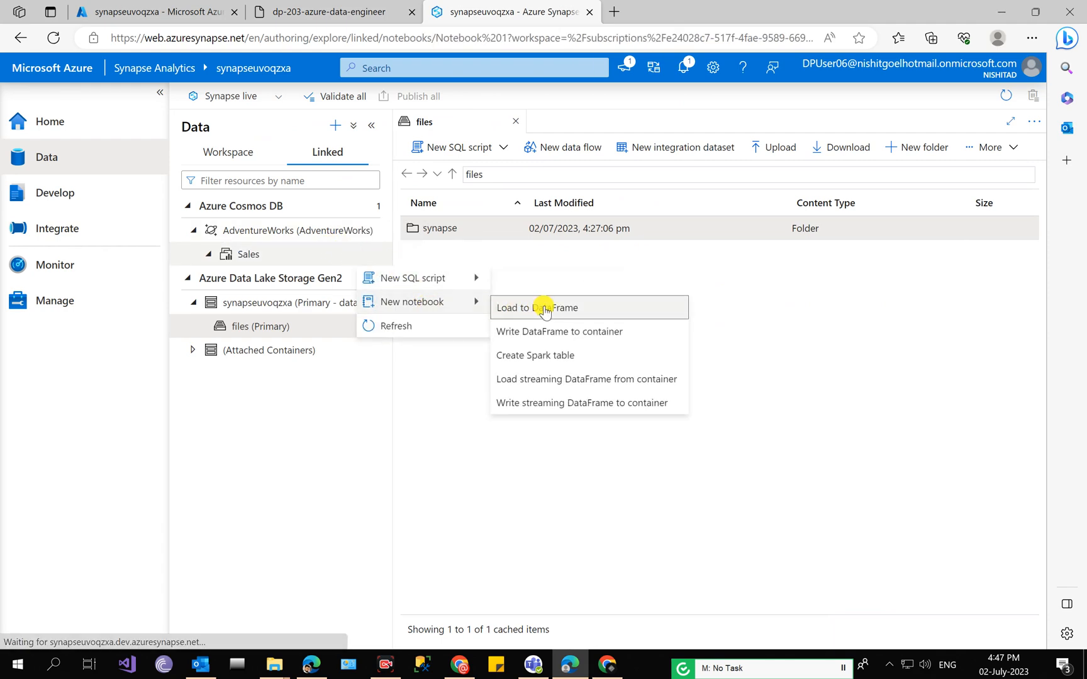
# Following the lab instructions, attach Notebook 1 to the Spark pool sparkuvoqzxa and run all its cells
pyautogui.click(369, 12)
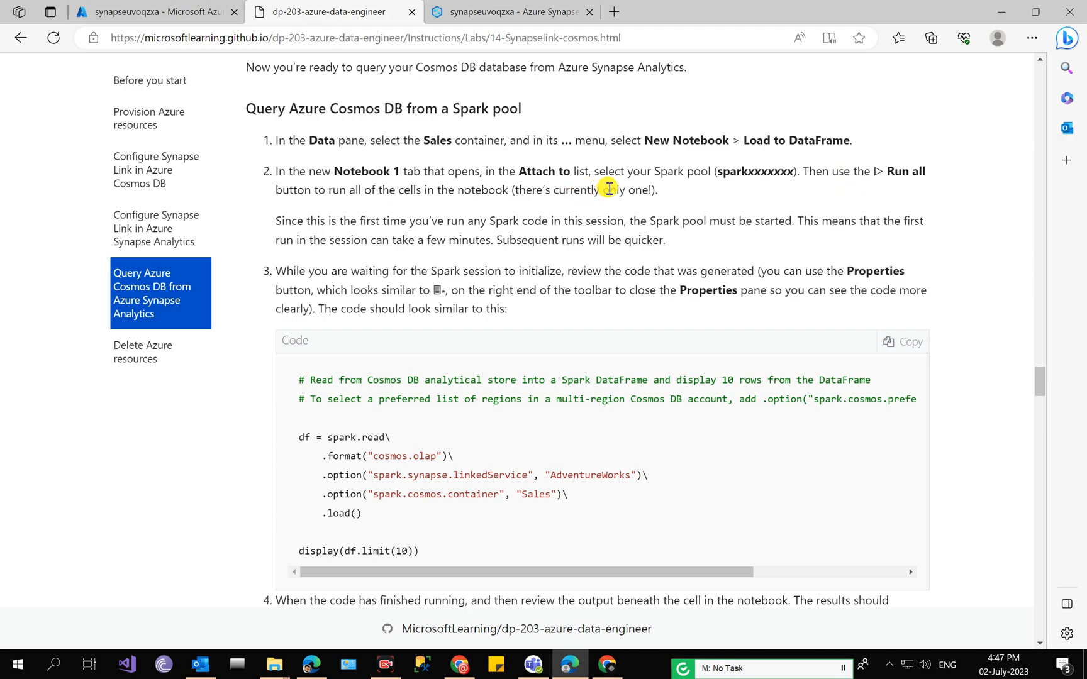
pyautogui.click(531, 9)
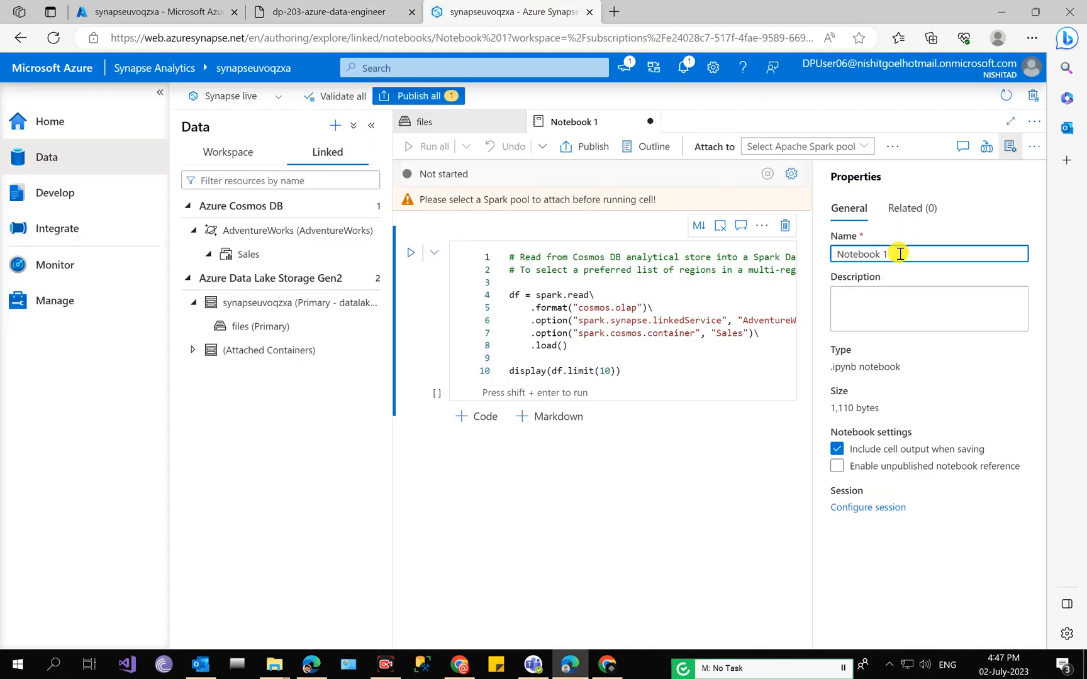
pyautogui.click(786, 147)
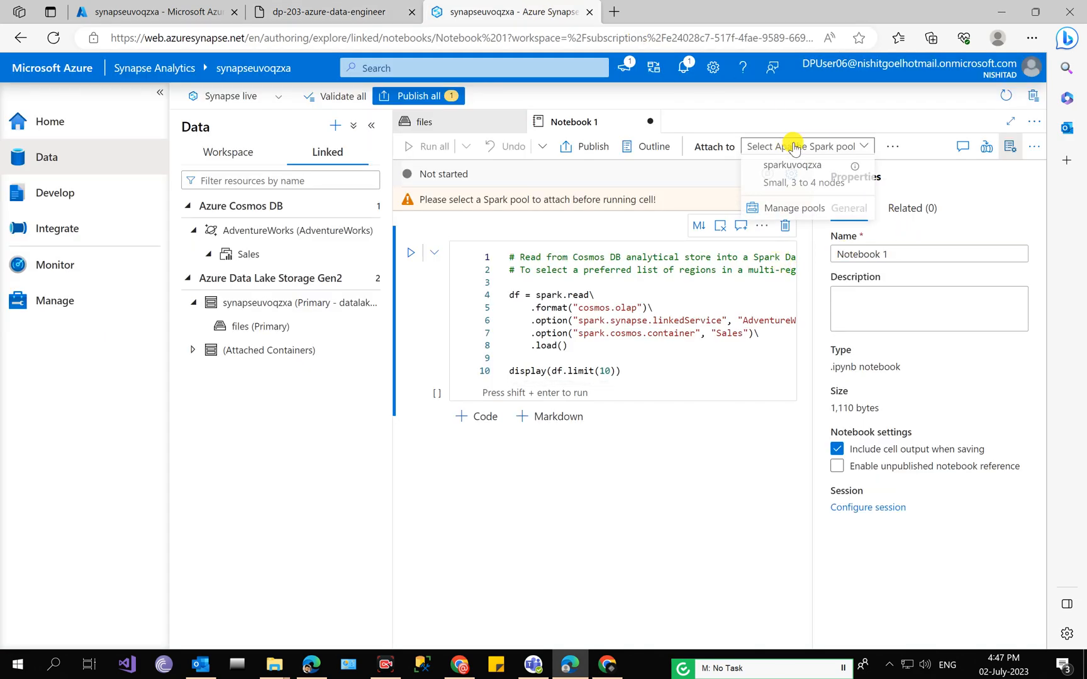
pyautogui.click(797, 181)
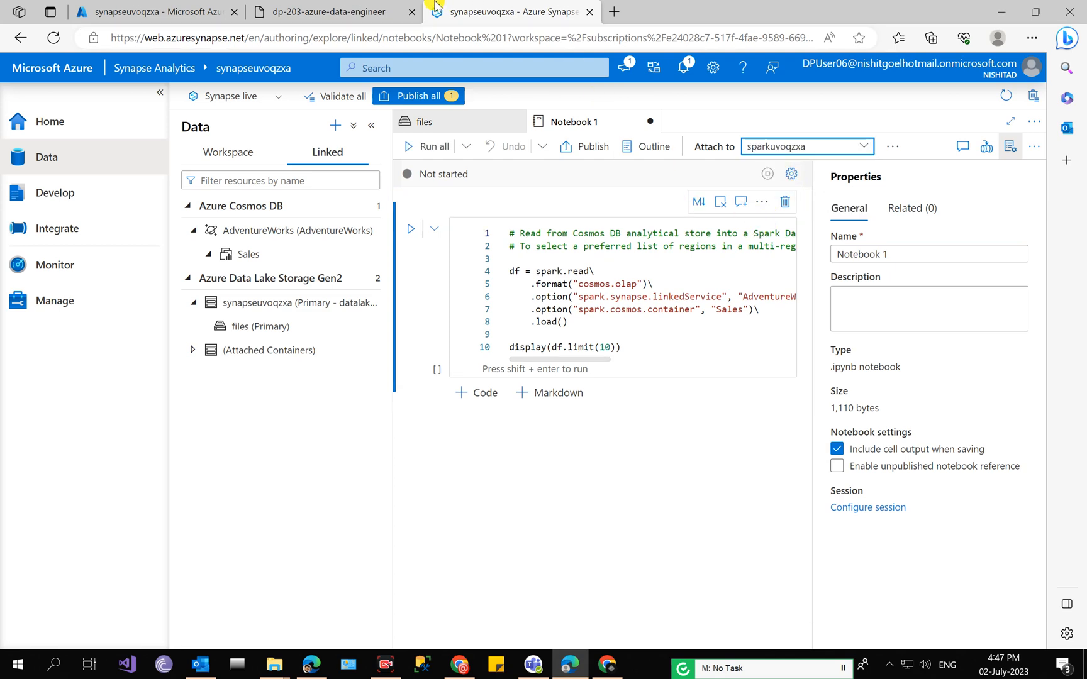
pyautogui.click(392, 6)
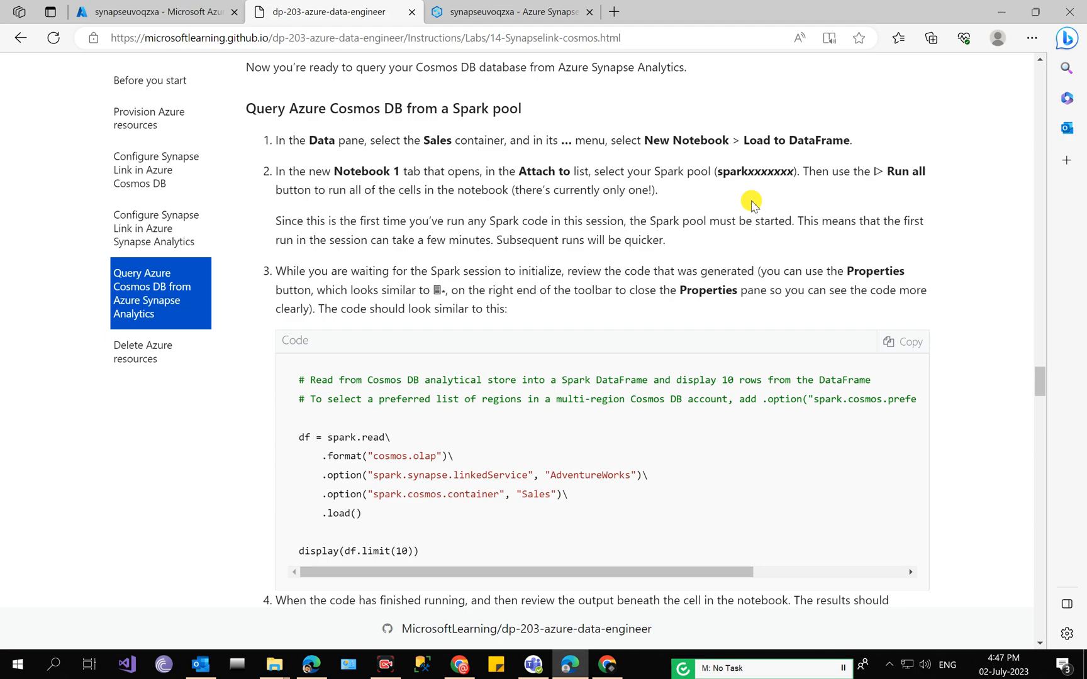
pyautogui.click(510, 9)
pyautogui.click(431, 147)
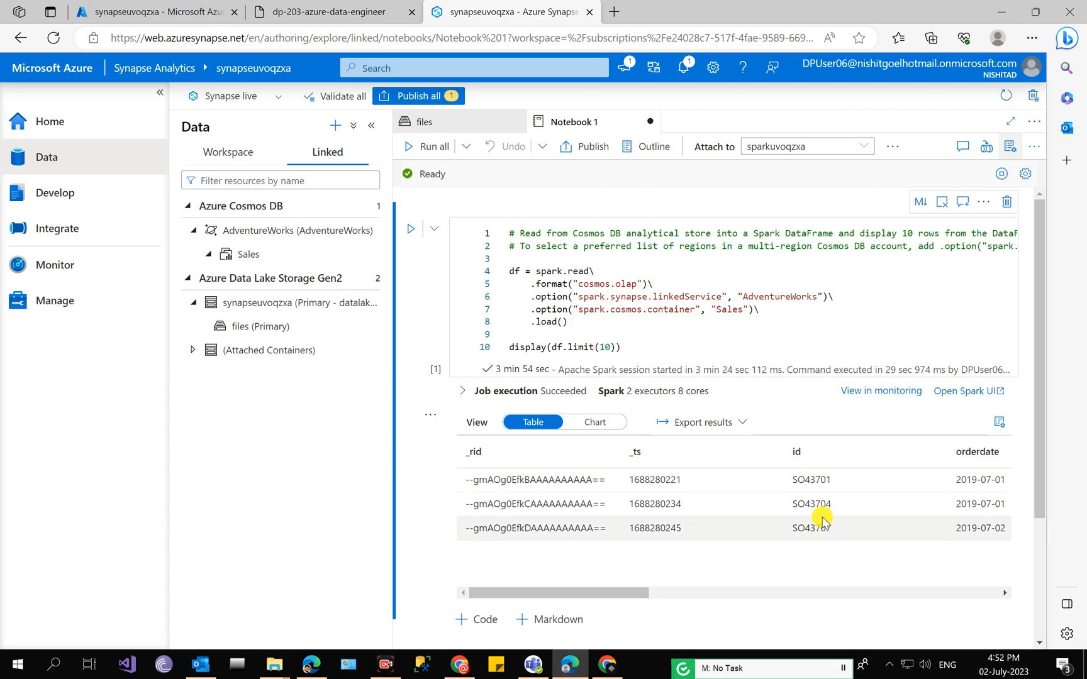
# Review the lab's JSON items for comparison with the notebook output, and look over the remaining Spark and serverless SQL pool query instructions
pyautogui.click(327, 11)
pyautogui.scroll(10, 487, 365)
pyautogui.scroll(15, 507, 417)
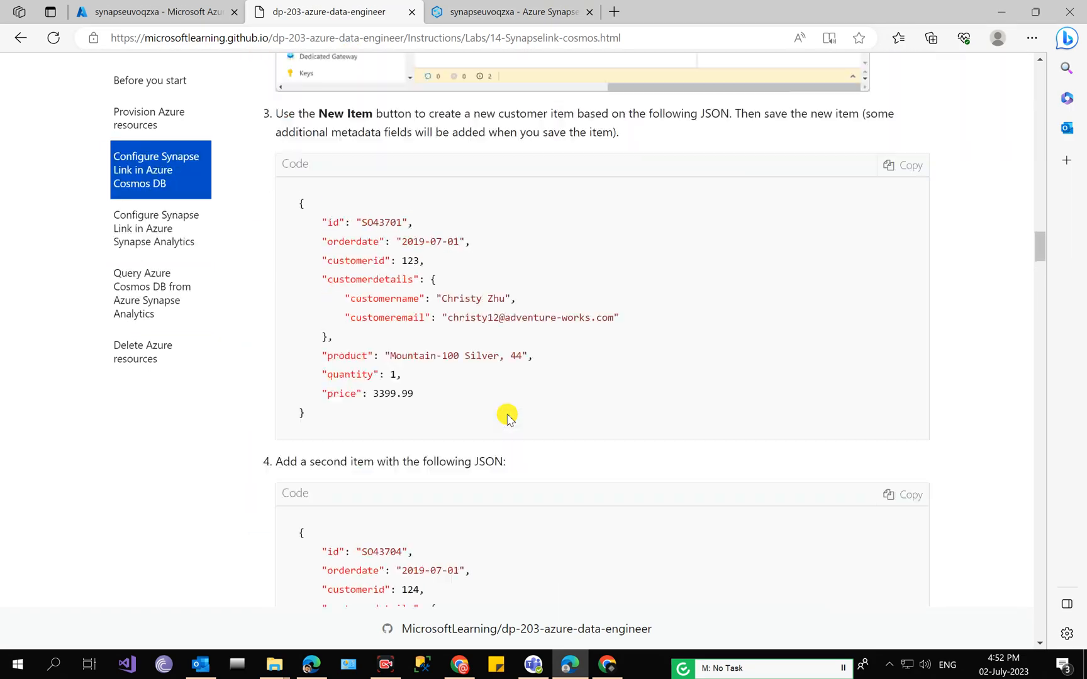
pyautogui.scroll(-8, 507, 417)
pyautogui.scroll(-20, 507, 417)
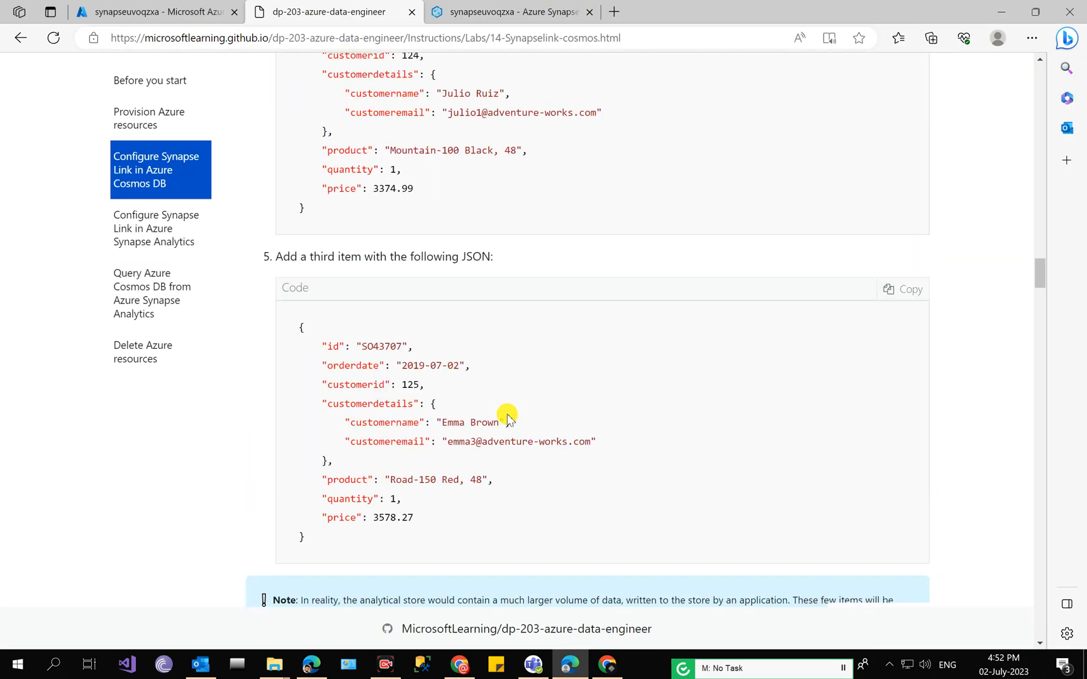
pyautogui.scroll(-20, 508, 418)
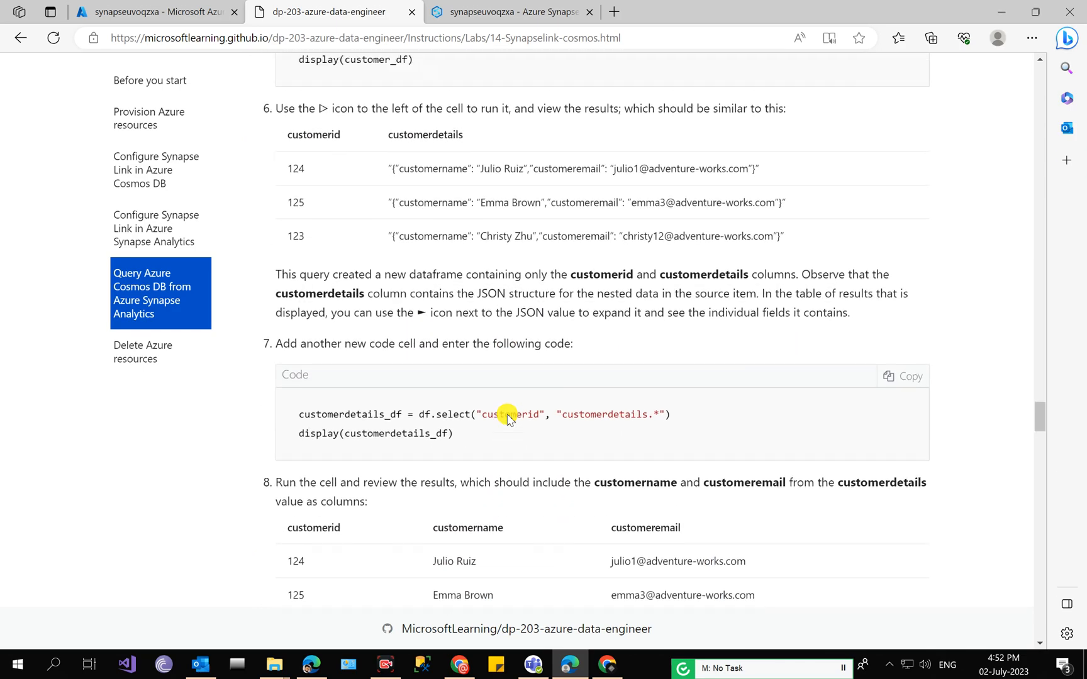
pyautogui.scroll(20, 508, 418)
pyautogui.scroll(-20, 508, 418)
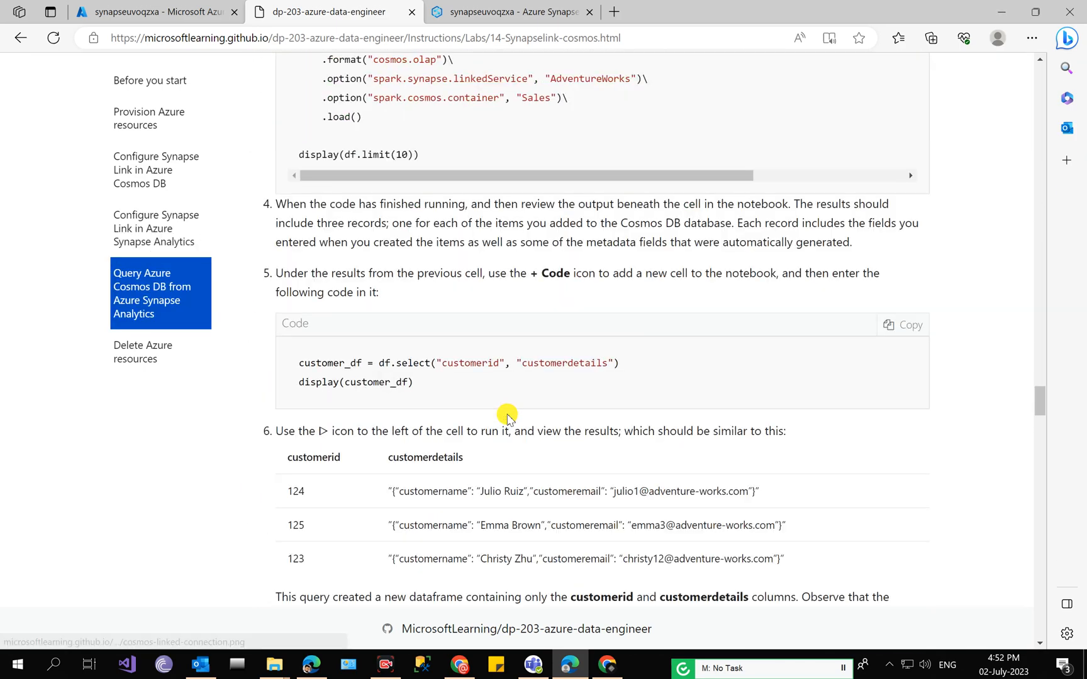
pyautogui.scroll(-10, 508, 418)
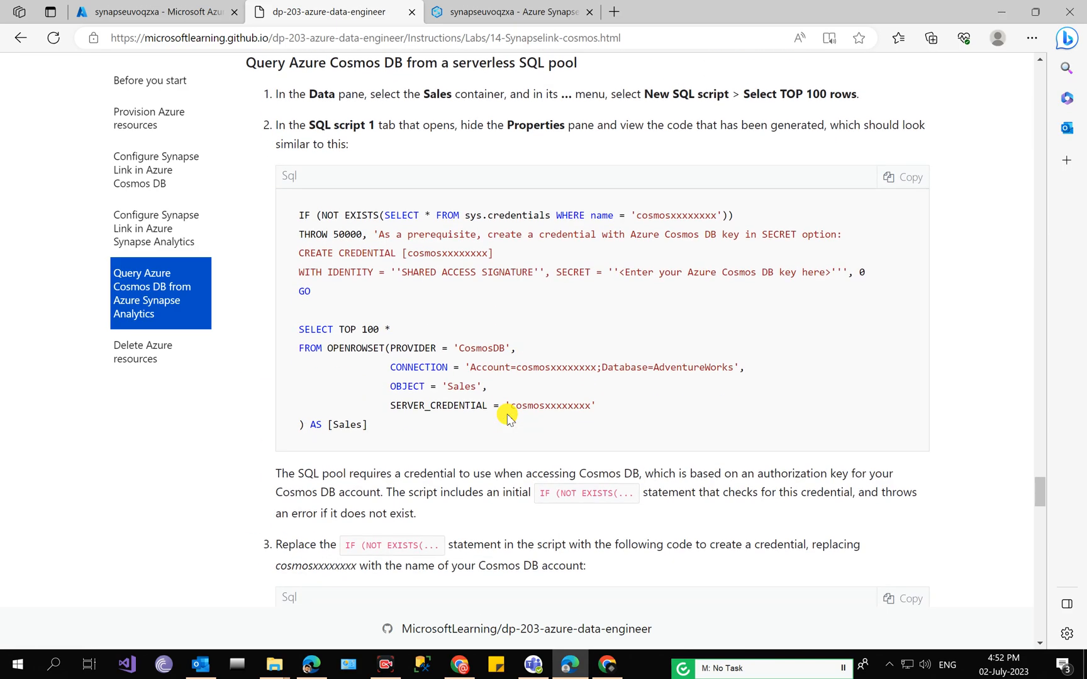
pyautogui.scroll(-15, 508, 418)
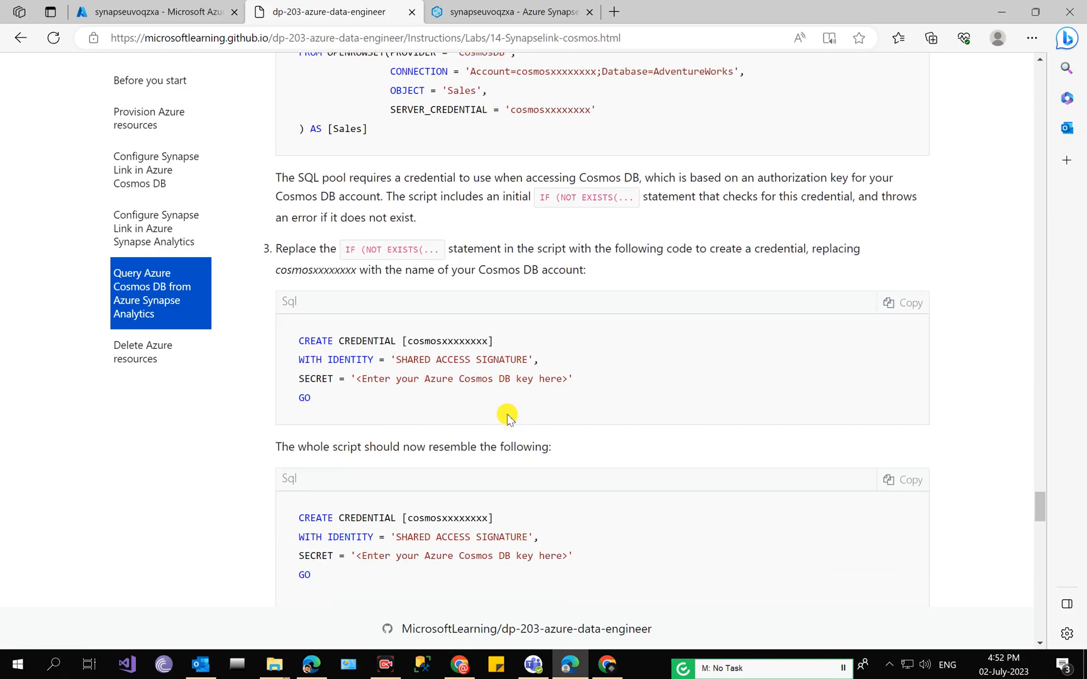
pyautogui.scroll(-8, 508, 418)
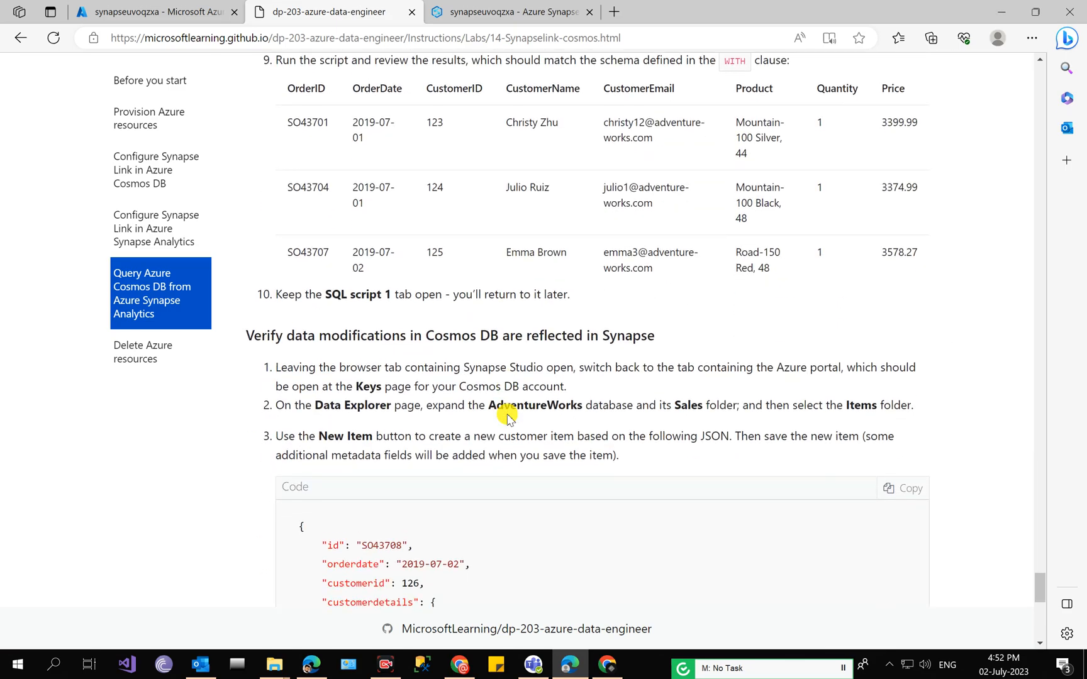
pyautogui.scroll(20, 515, 412)
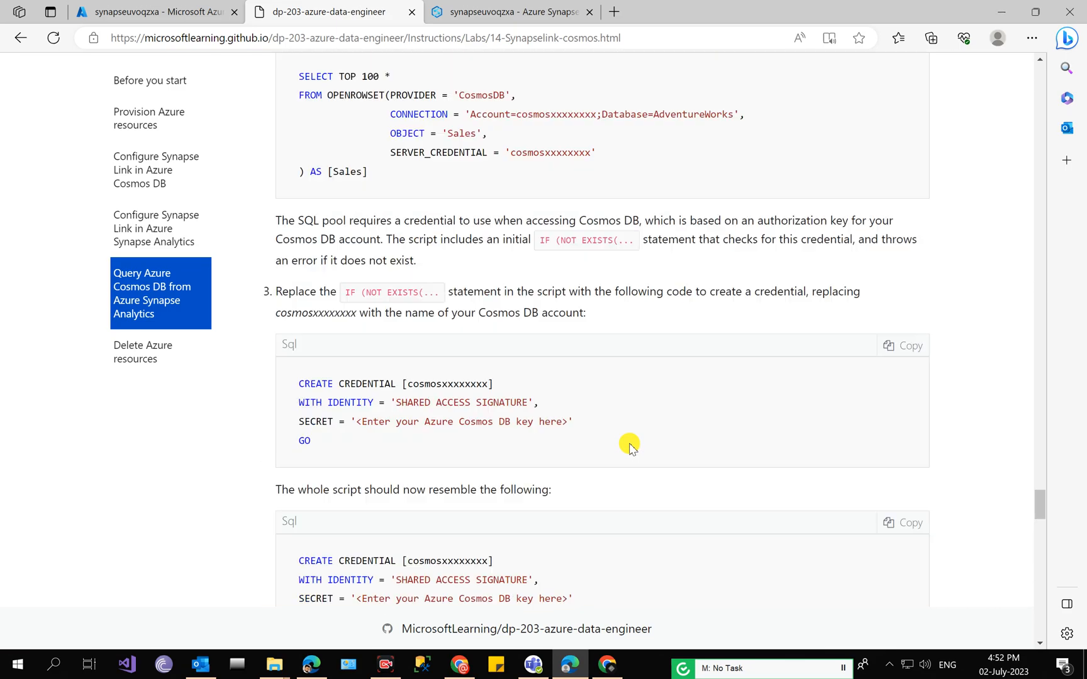
pyautogui.scroll(5, 630, 445)
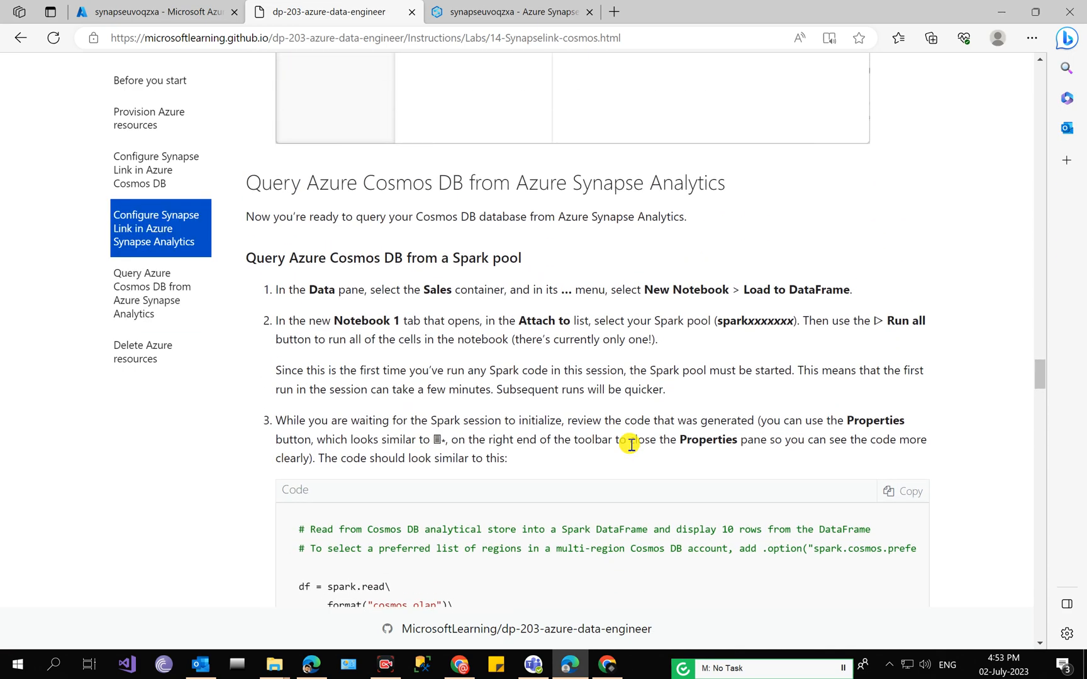
# Copy the lab's customer_df code, which selects customerid and customerdetails, into a new code cell below the first output in Notebook 1 and run it
pyautogui.scroll(-7, 630, 445)
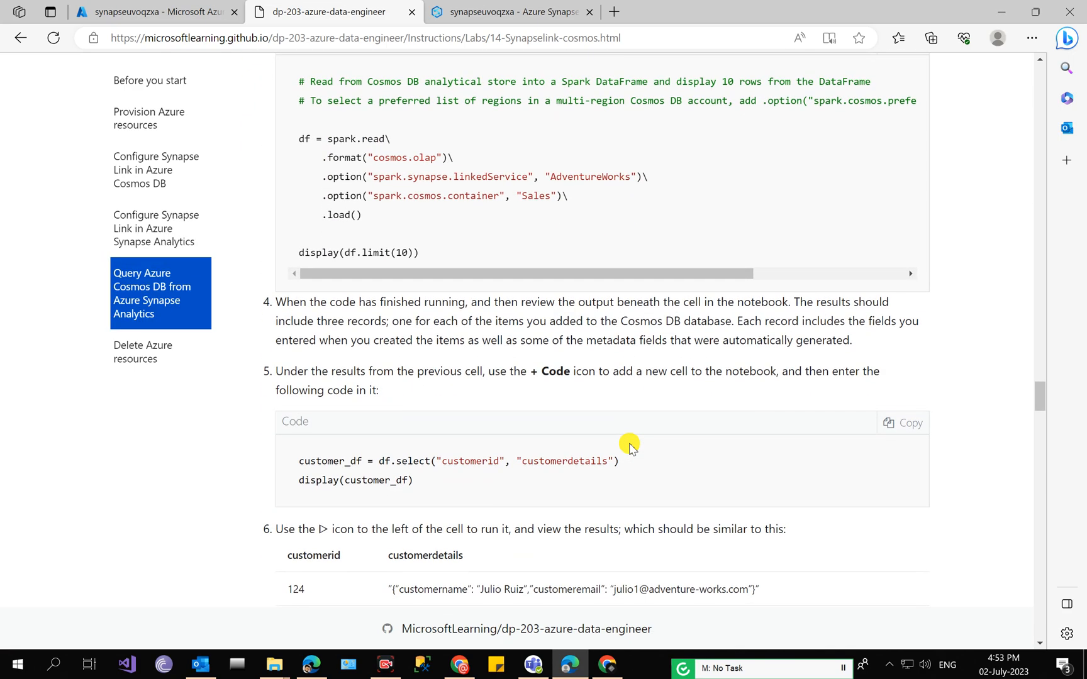
pyautogui.click(903, 423)
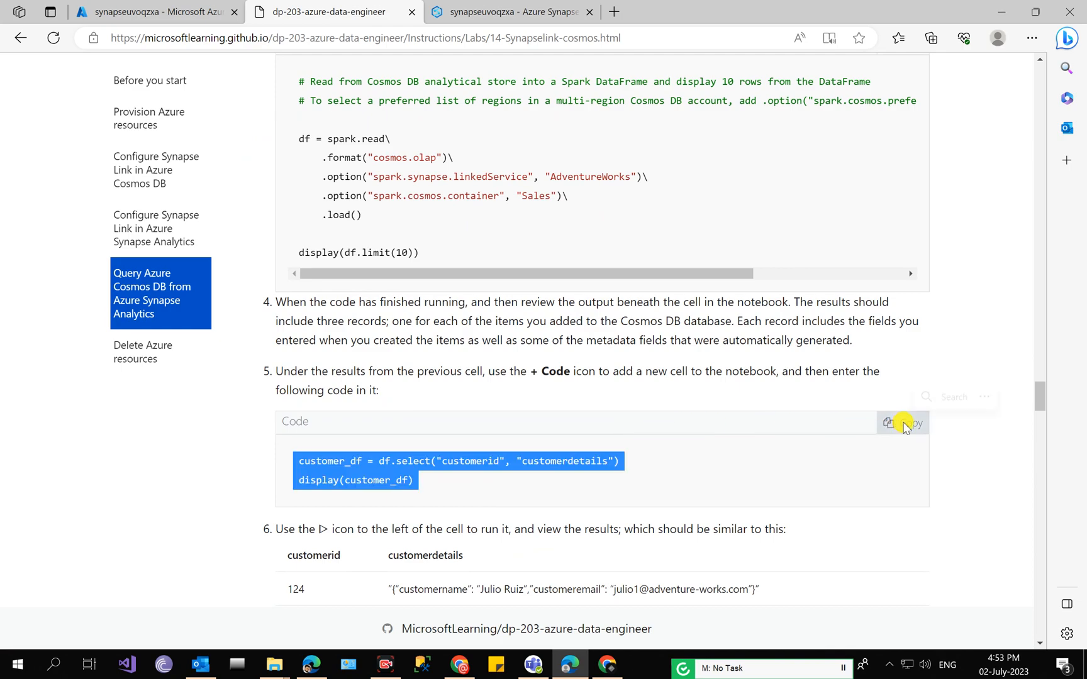
pyautogui.click(485, 5)
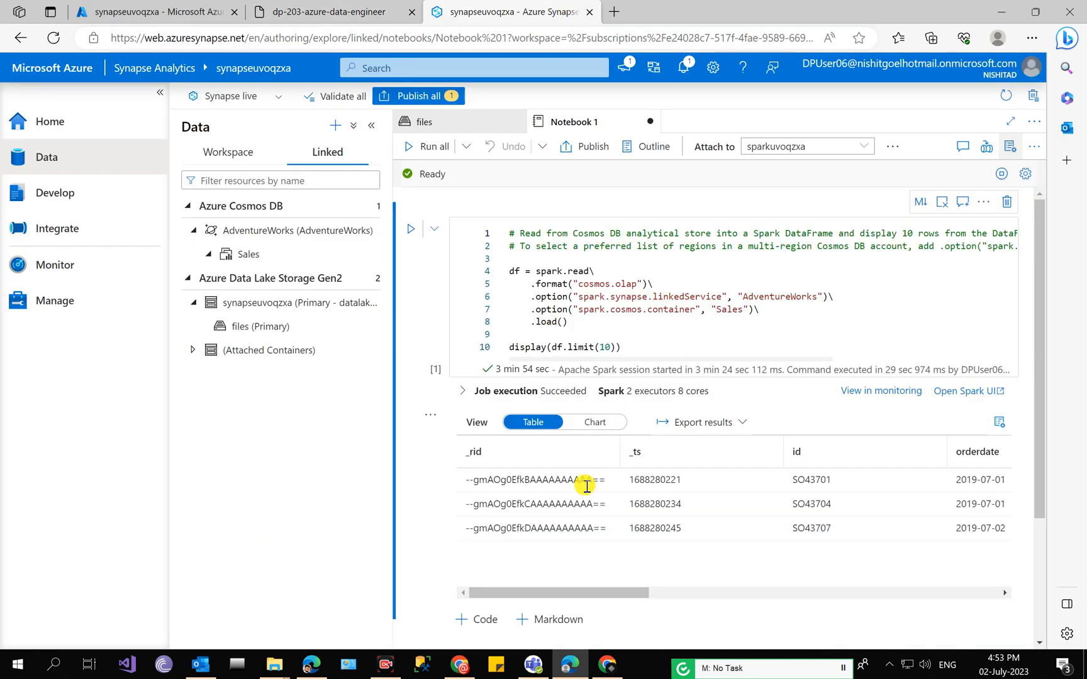
pyautogui.scroll(-2, 654, 531)
pyautogui.click(468, 504)
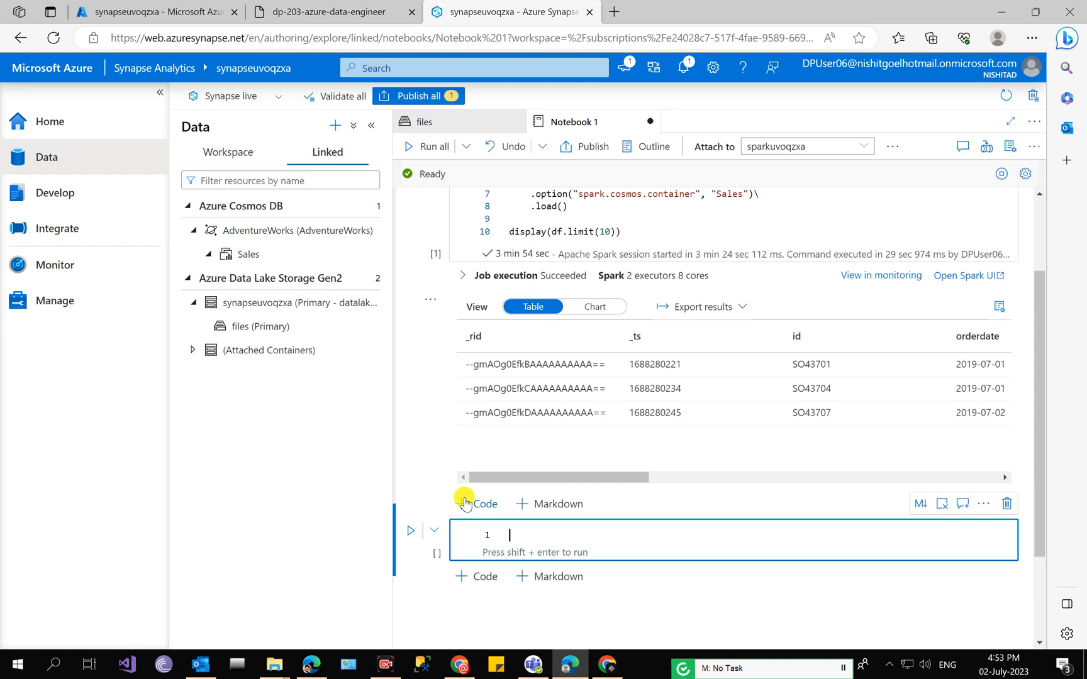
pyautogui.hotkey('ctrl', 'v')
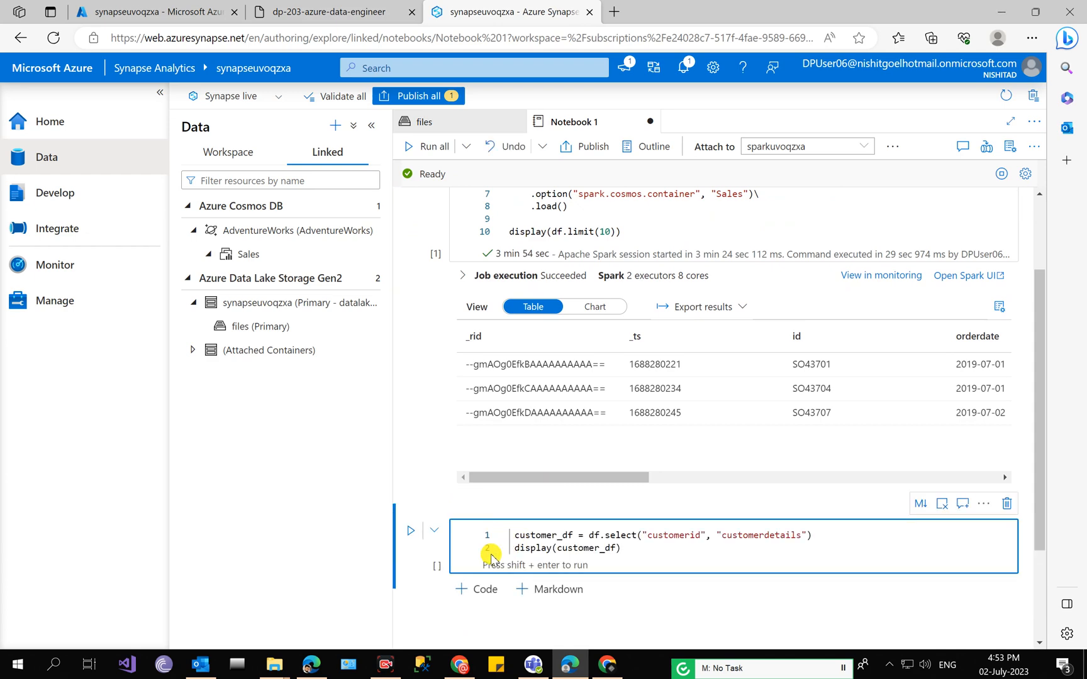
pyautogui.click(410, 530)
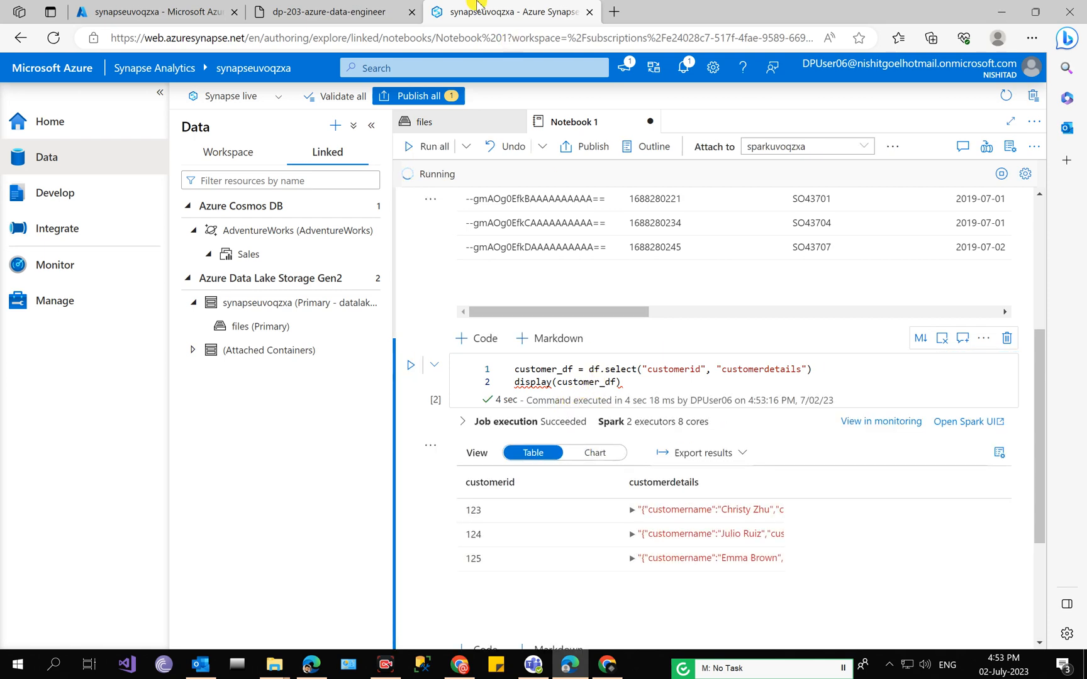
# Compare the lab's expected customerid and customerdetails results with the output of the notebook's second cell
pyautogui.click(327, 11)
pyautogui.scroll(-7, 412, 91)
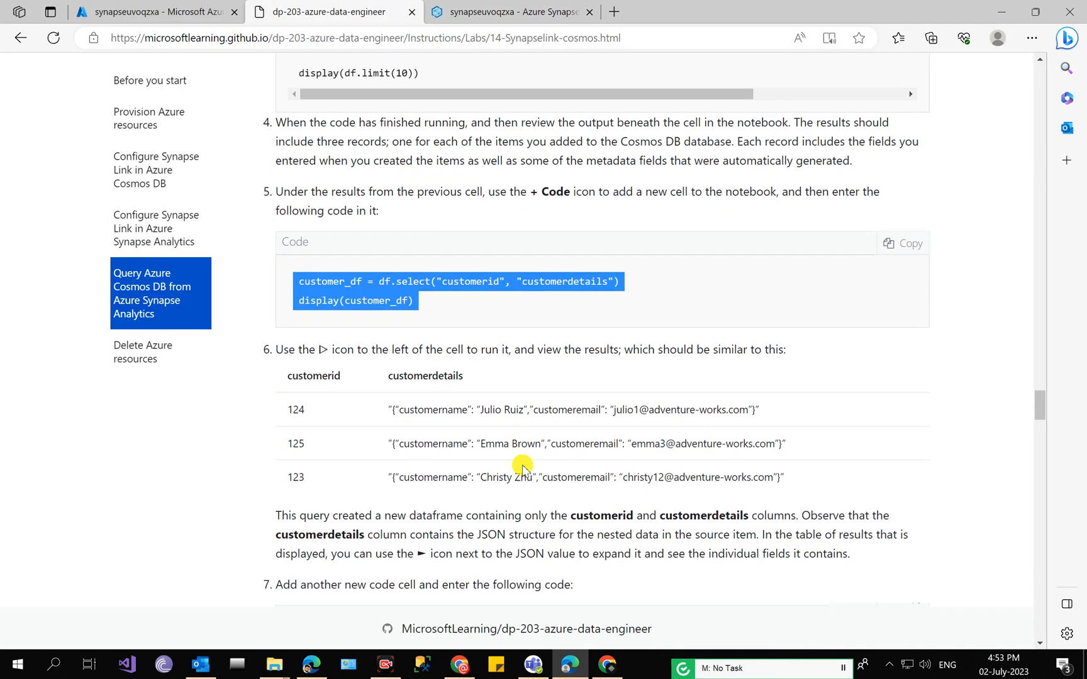
pyautogui.moveTo(289, 134); pyautogui.dragTo(779, 210)
pyautogui.click(514, 12)
pyautogui.click(363, 5)
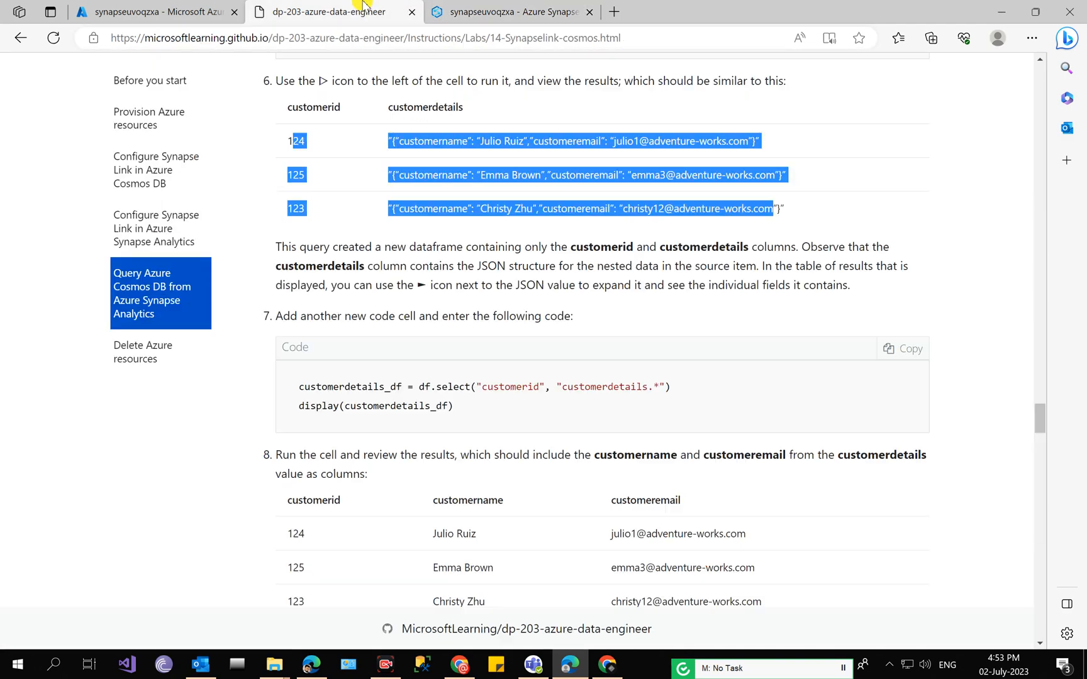
# Copy the lab's customerdetails_df code, which selects customerid and customerdetails.*, into a new code cell at the notebook's end and run it
pyautogui.scroll(-3, 412, 453)
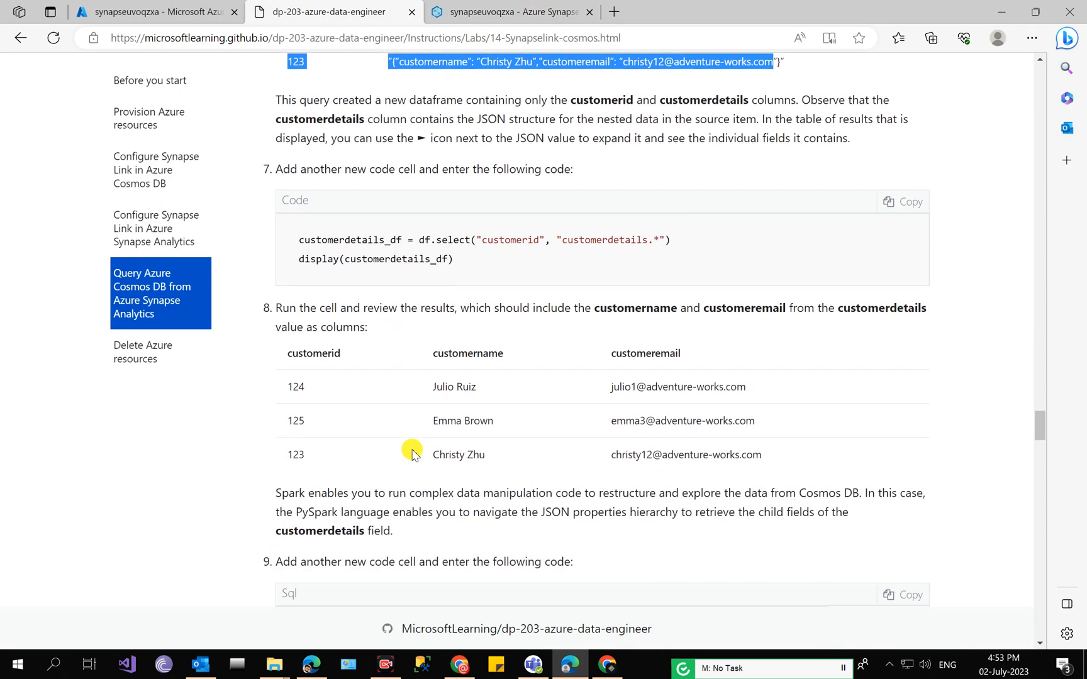
pyautogui.click(904, 199)
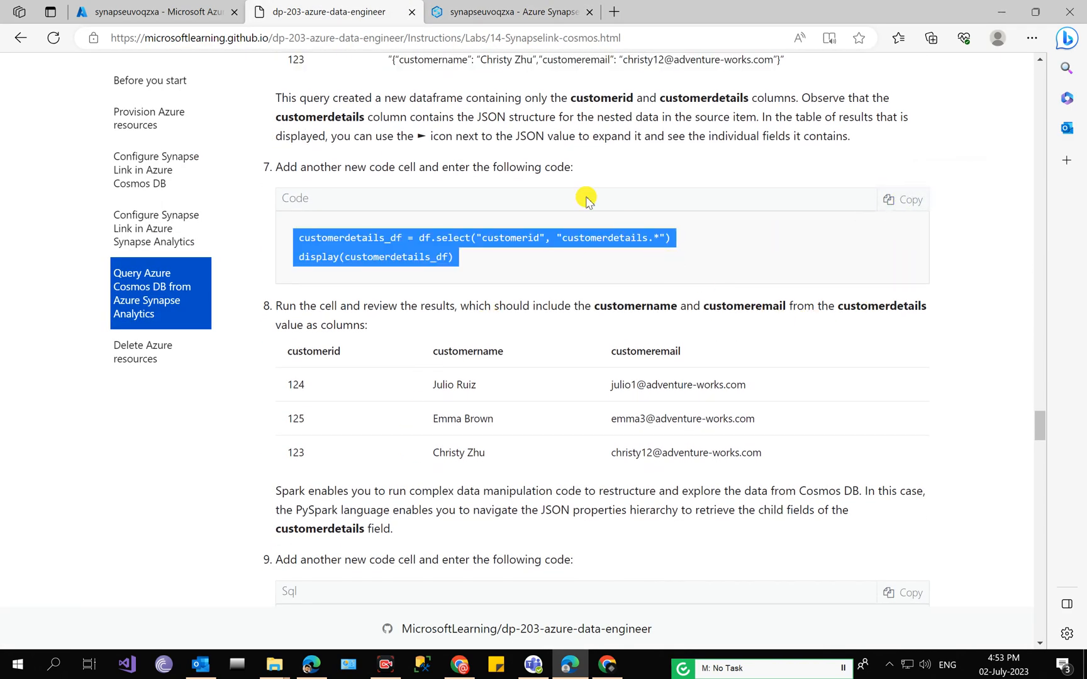
pyautogui.click(468, 5)
pyautogui.scroll(-5, 557, 536)
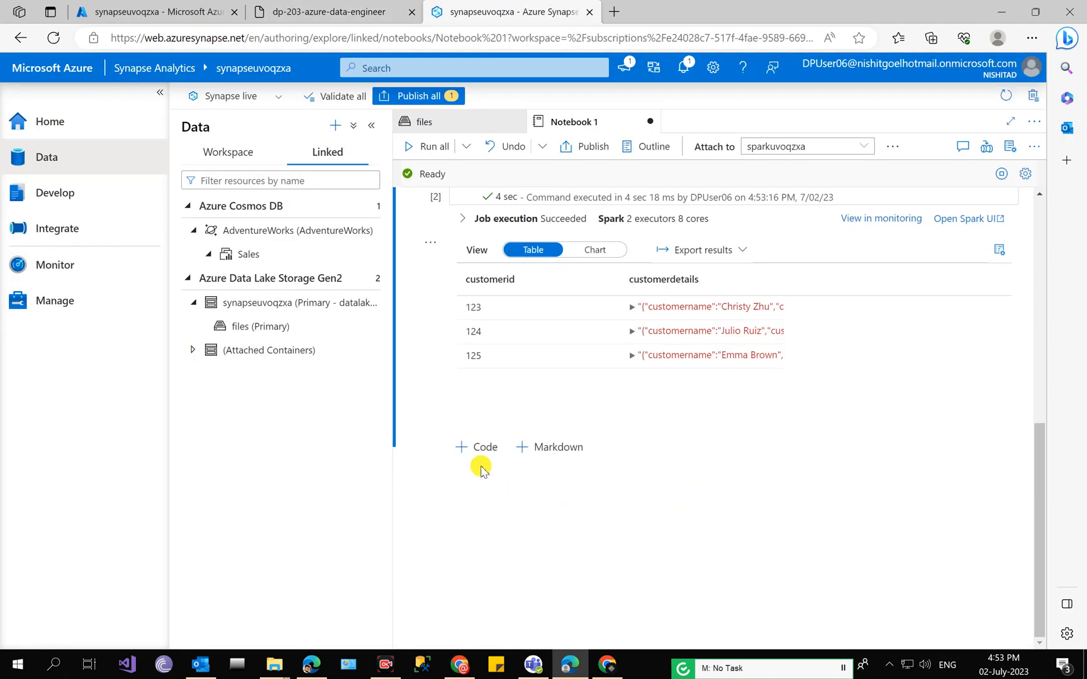
pyautogui.click(476, 448)
pyautogui.hotkey('ctrl', 'v')
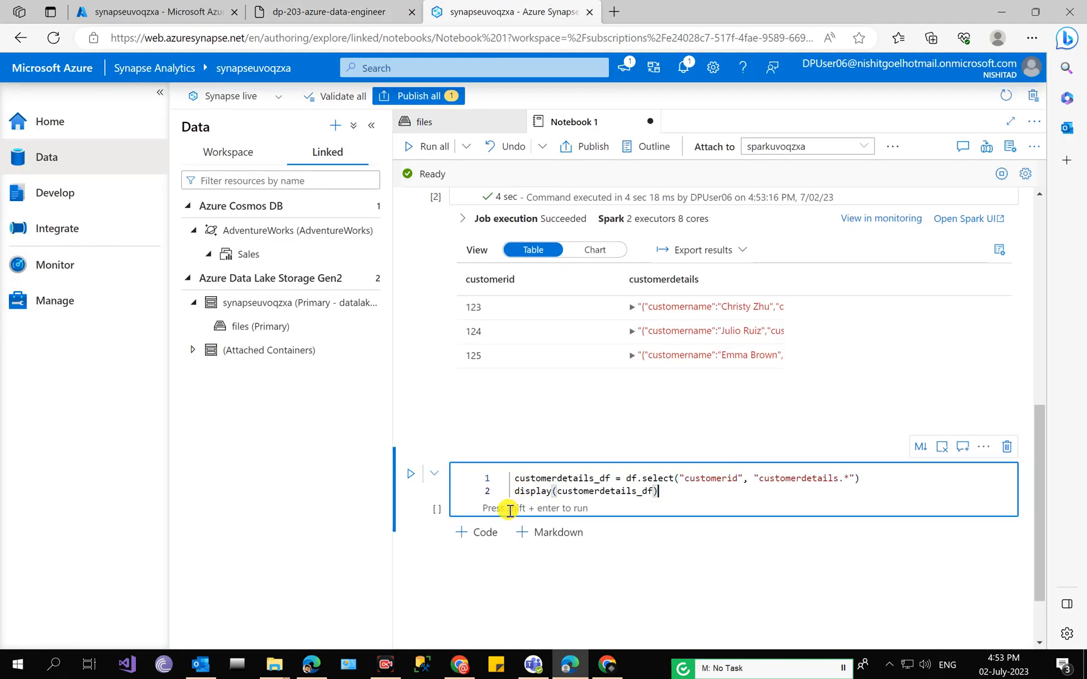
pyautogui.click(409, 476)
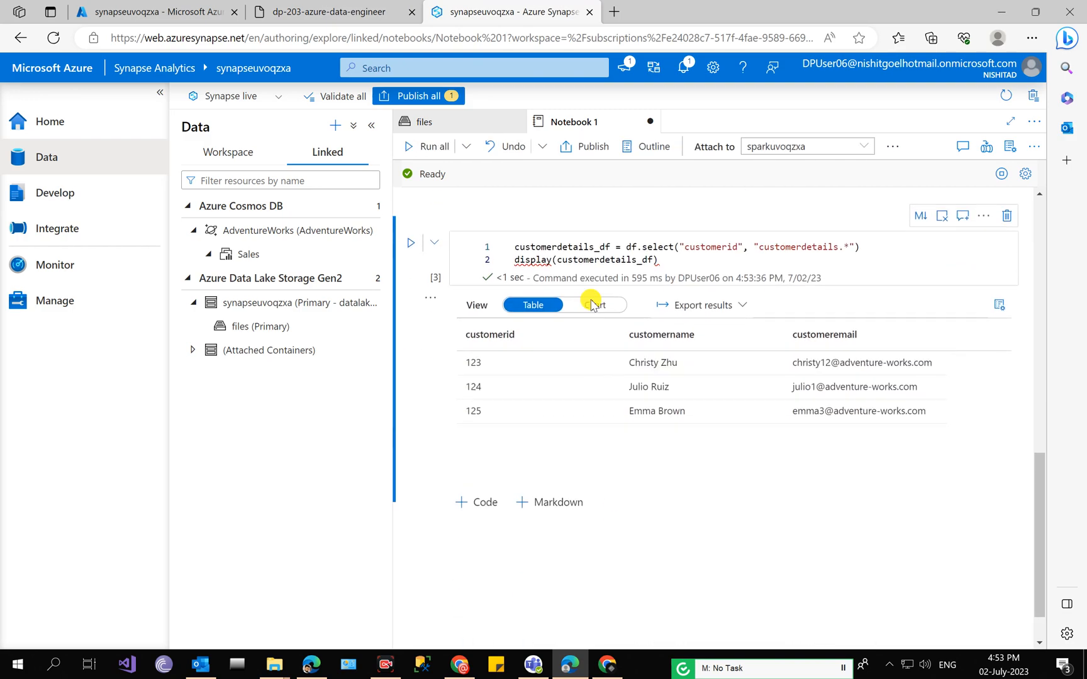
# Add and run the lab's %%sql cell that creates the salesdb database and the salesorders table from the Sales container, and queries that table
pyautogui.click(339, 11)
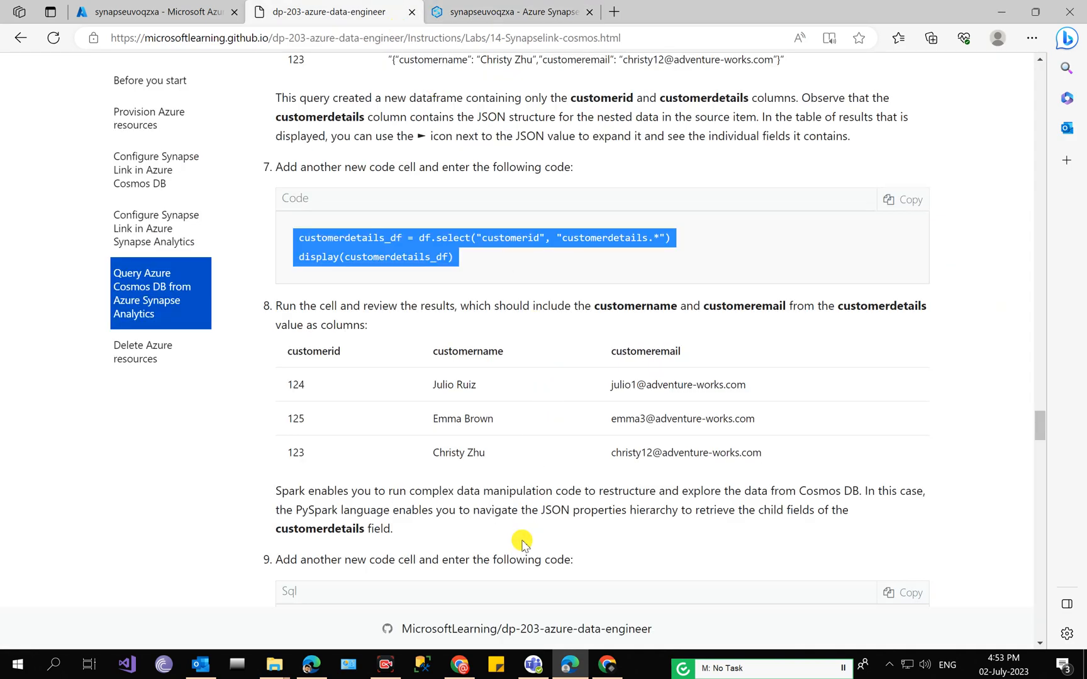
pyautogui.scroll(-2, 519, 539)
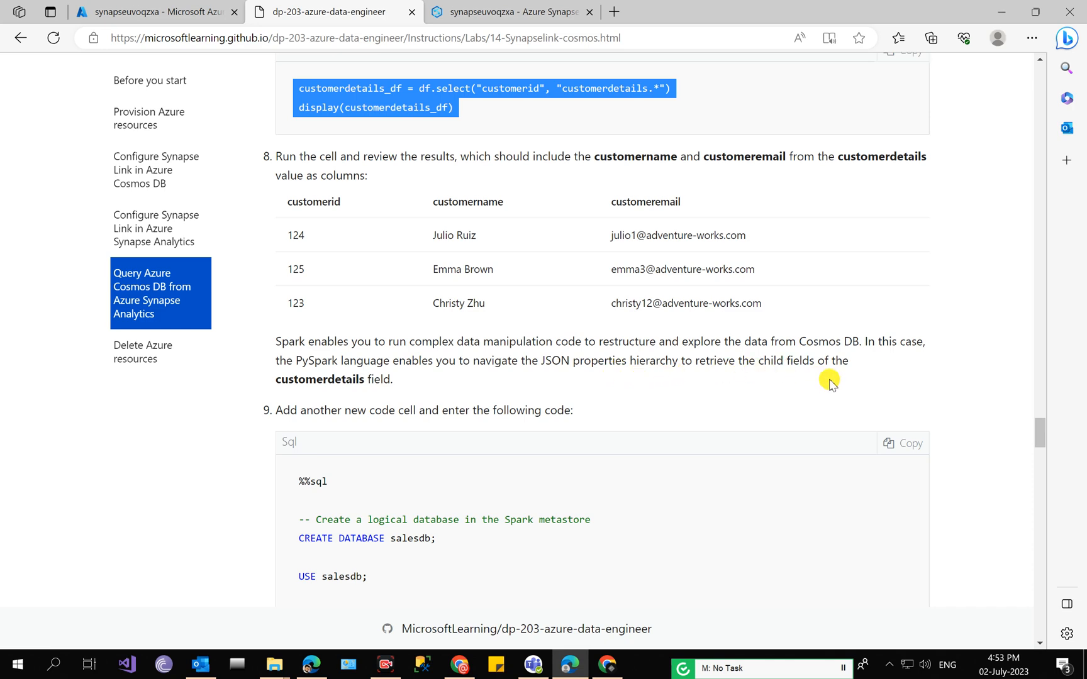
pyautogui.scroll(-2, 551, 511)
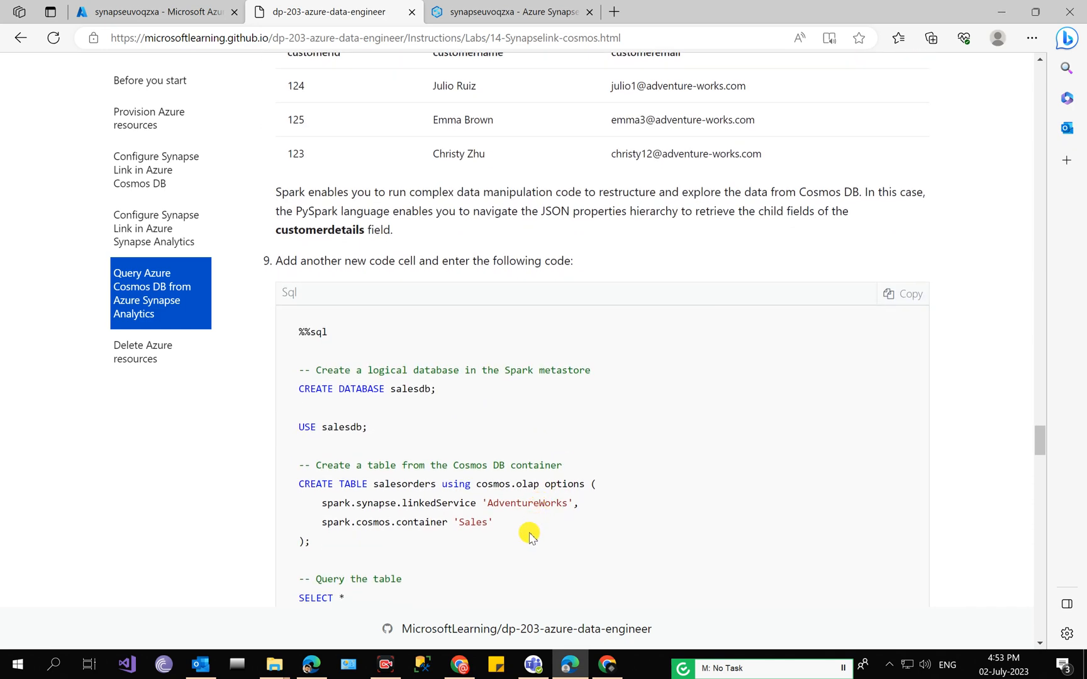
pyautogui.scroll(-2, 529, 535)
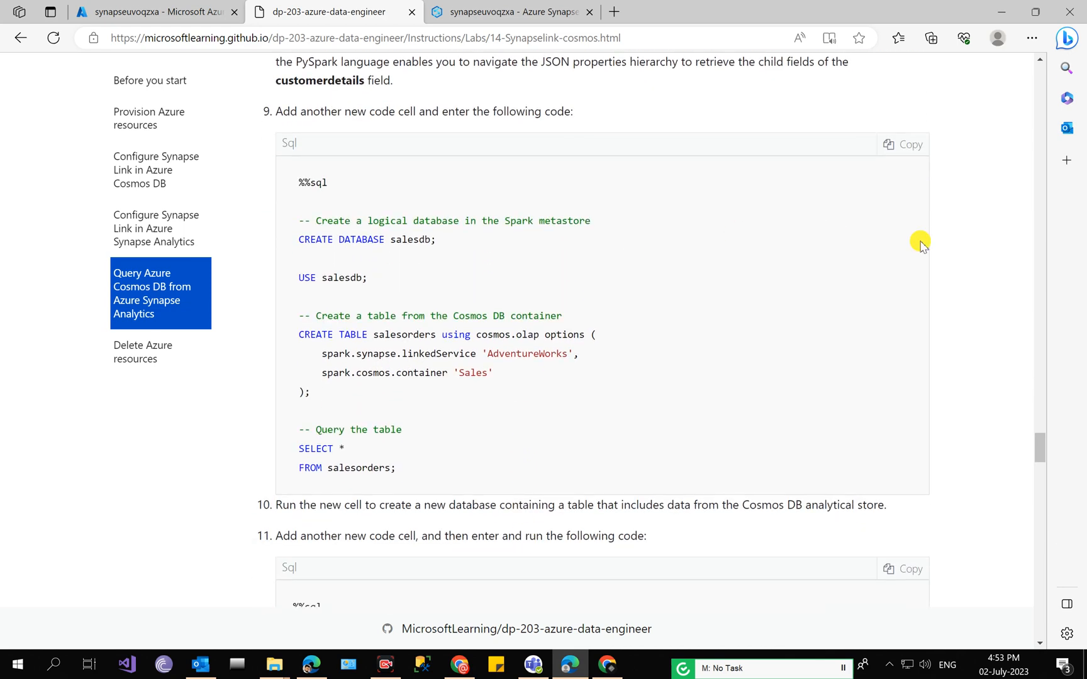
pyautogui.click(907, 144)
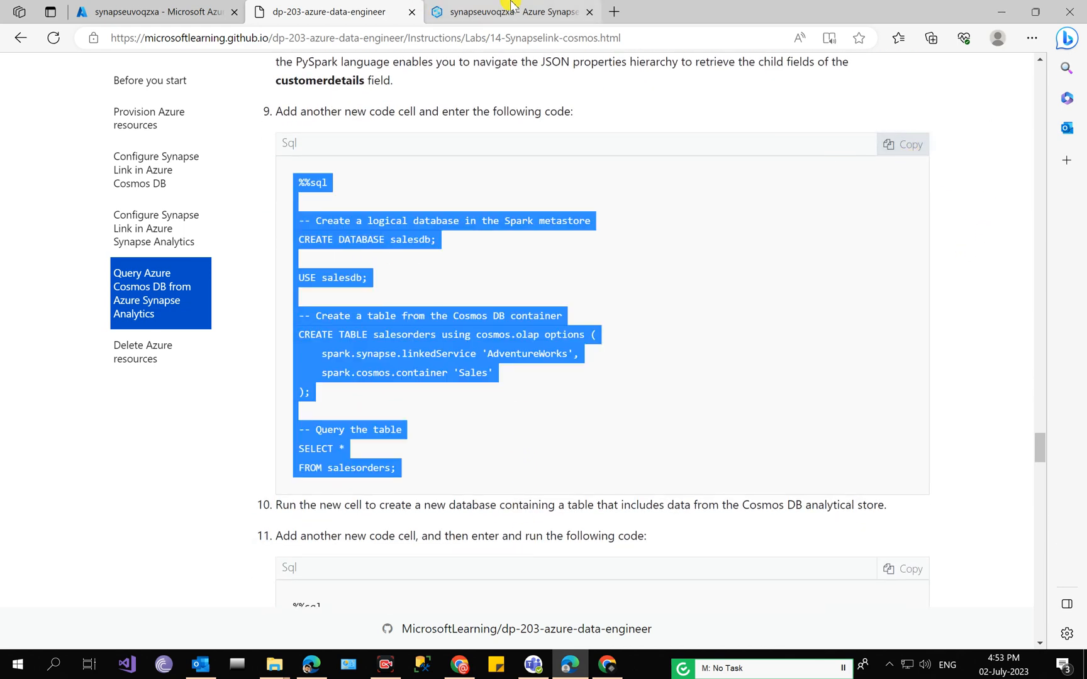
pyautogui.click(513, 12)
pyautogui.click(483, 528)
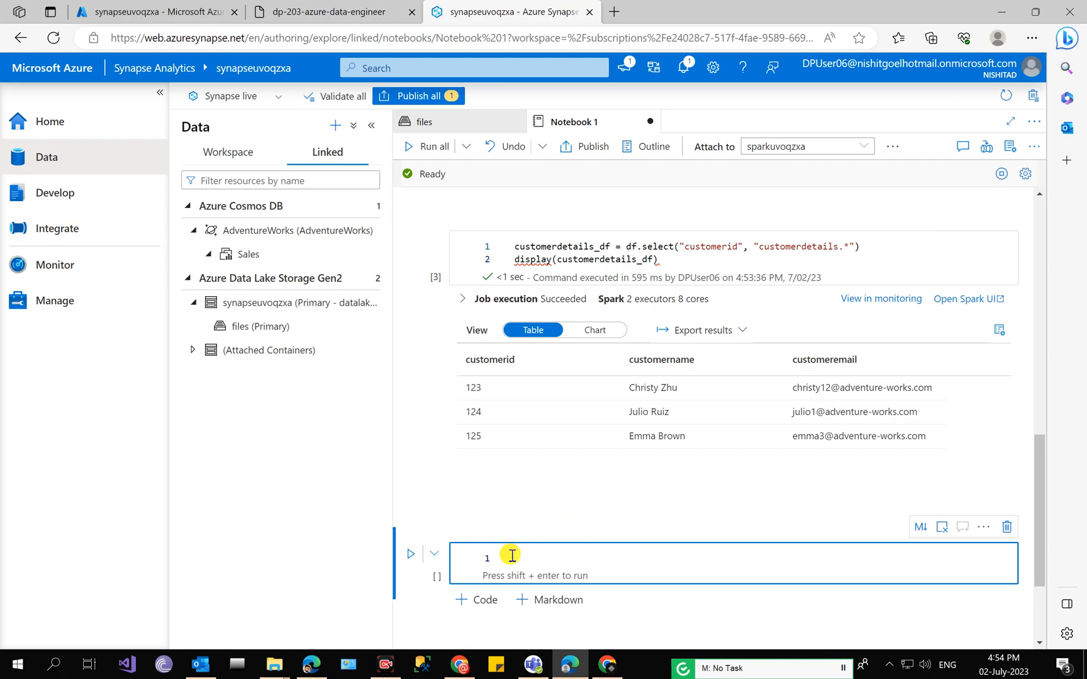
pyautogui.hotkey('ctrl', 'v')
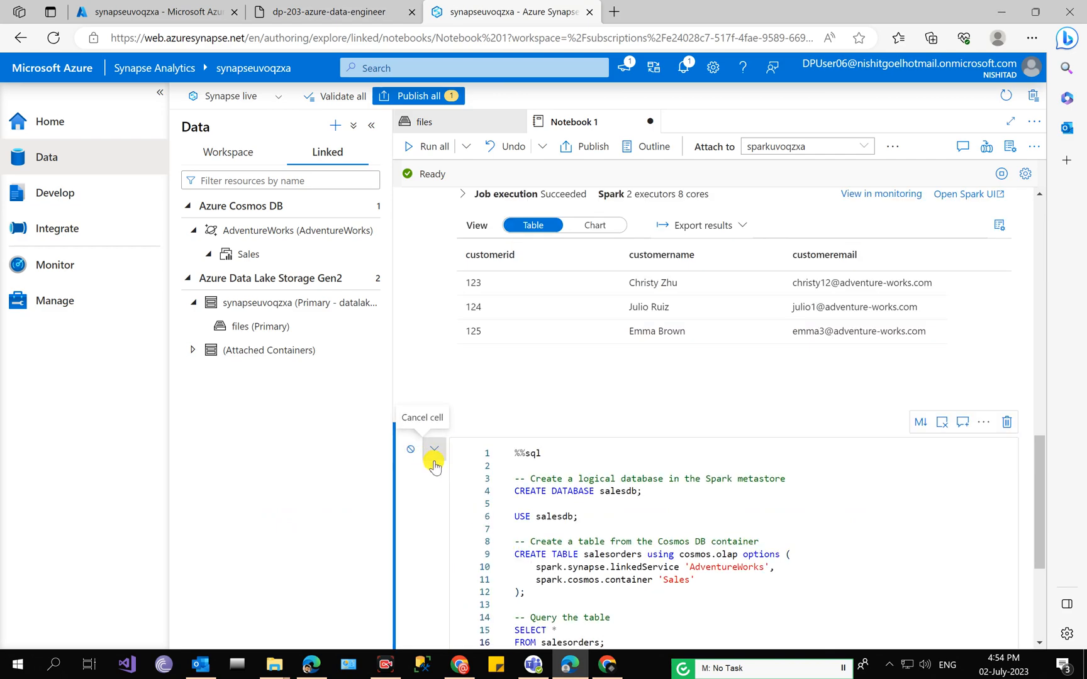
pyautogui.click(416, 451)
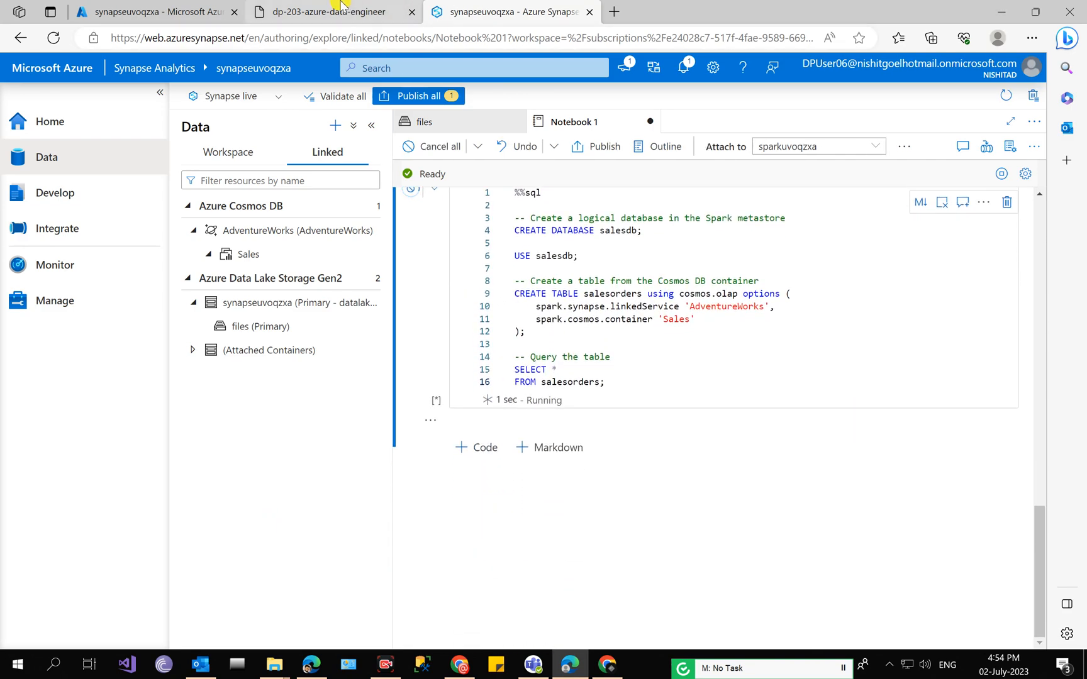
# Read the lab's next Spark SQL query instructions and check the output of the salesorders table cell in the notebook
pyautogui.click(340, 8)
pyautogui.scroll(-3, 487, 354)
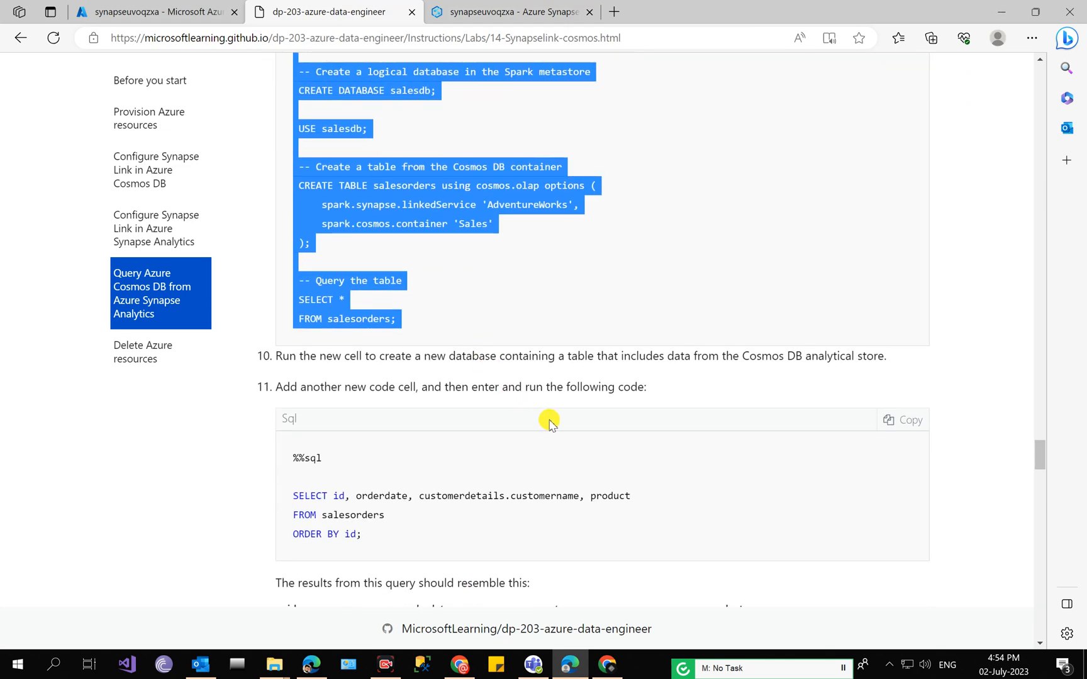
pyautogui.scroll(-2, 548, 421)
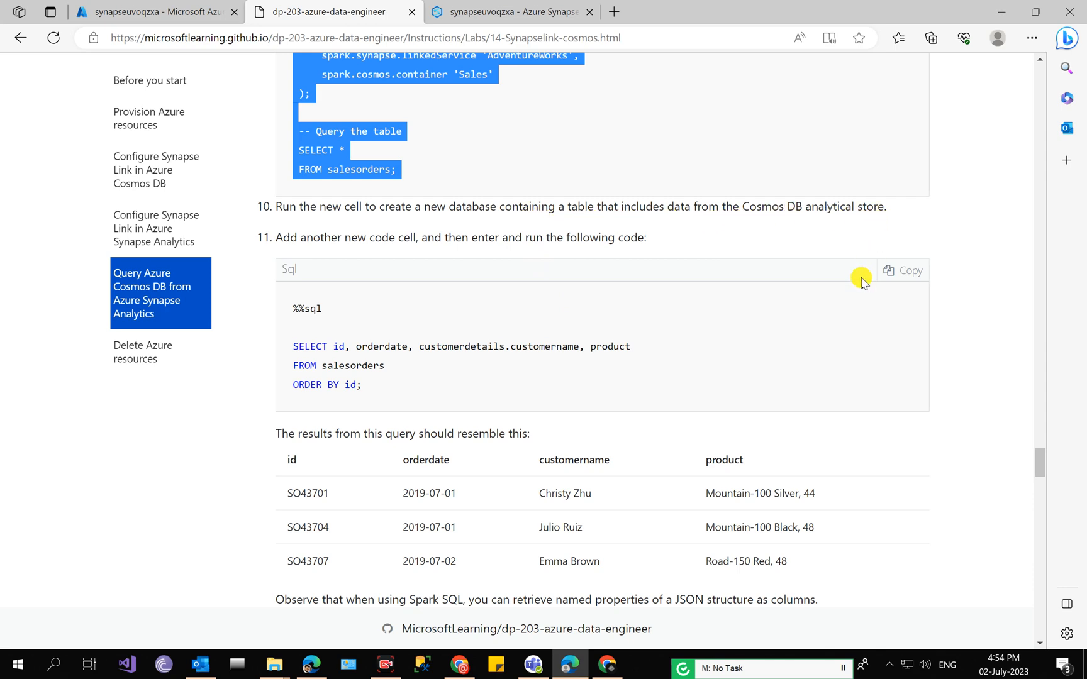
pyautogui.click(492, 10)
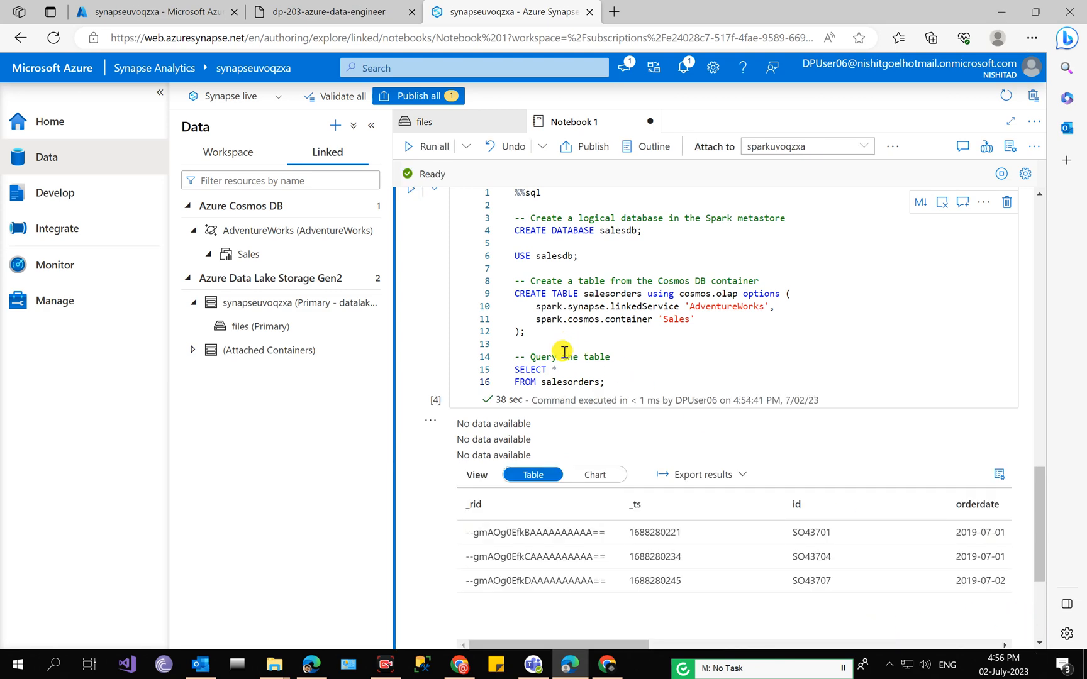
pyautogui.scroll(-4, 578, 390)
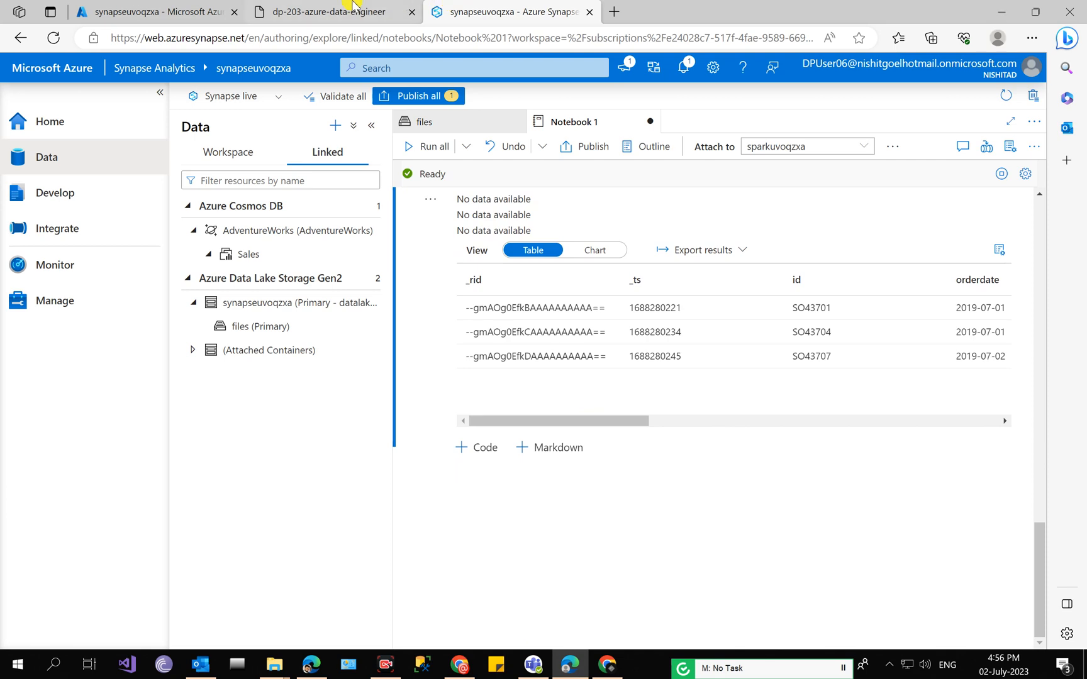
# Copy the lab's %%sql query for id, orderdate, customerdetails.customername and product from salesorders, ordered by id, into a new notebook cell and run it
pyautogui.click(353, 9)
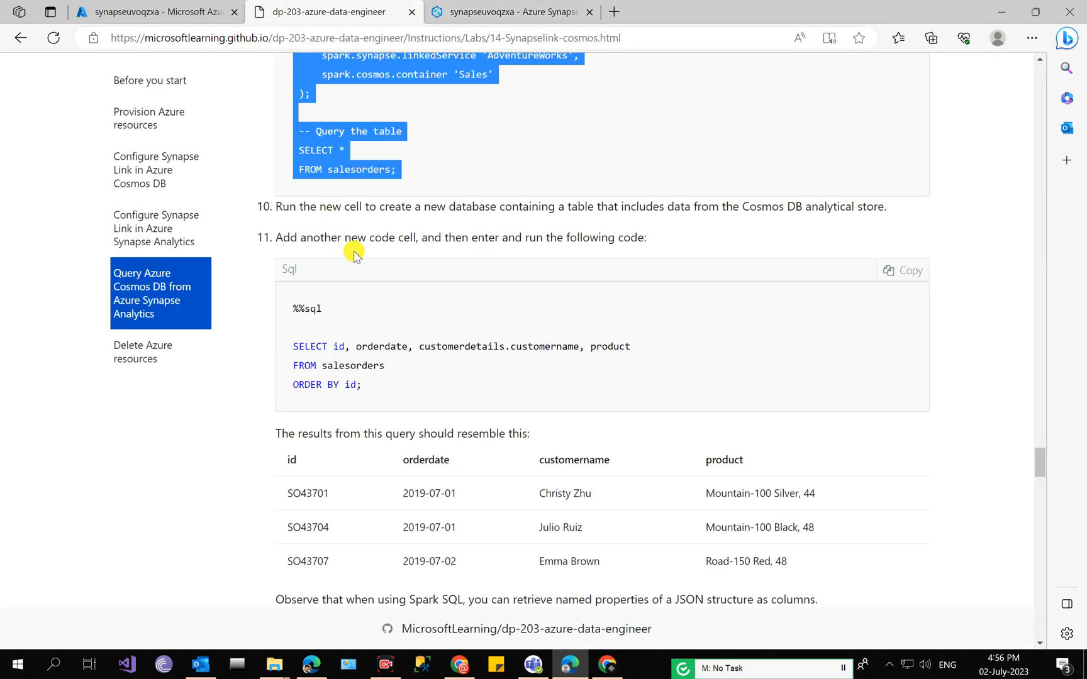
pyautogui.click(903, 270)
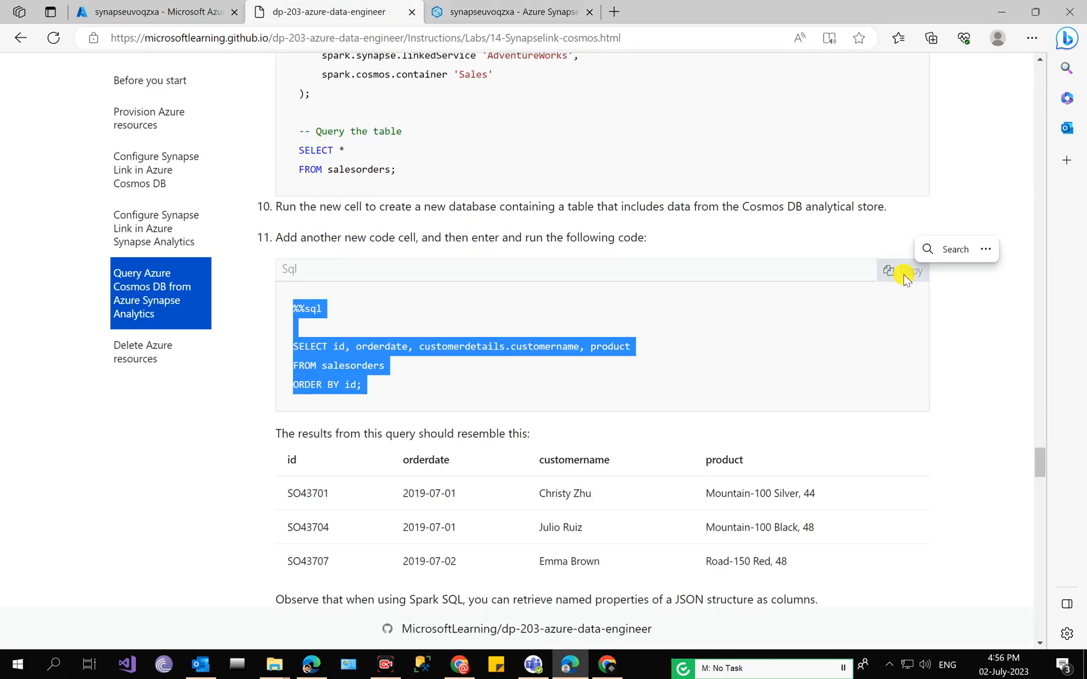
pyautogui.click(547, 11)
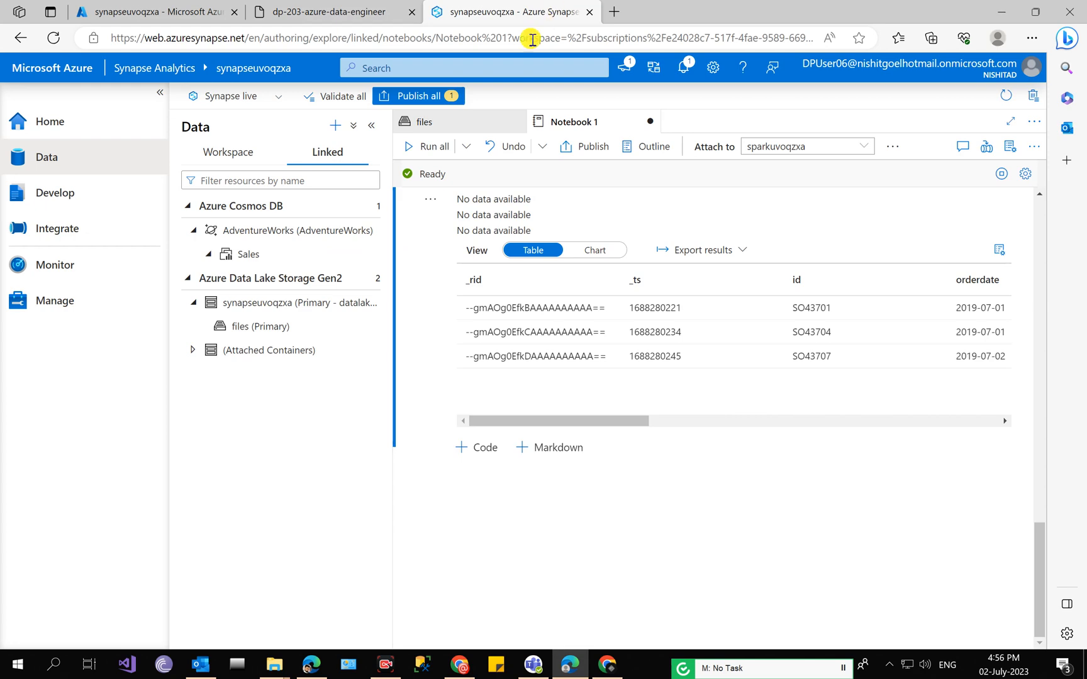
pyautogui.click(488, 447)
pyautogui.hotkey('ctrl', 'v')
pyautogui.click(411, 473)
pyautogui.scroll(-2, 476, 510)
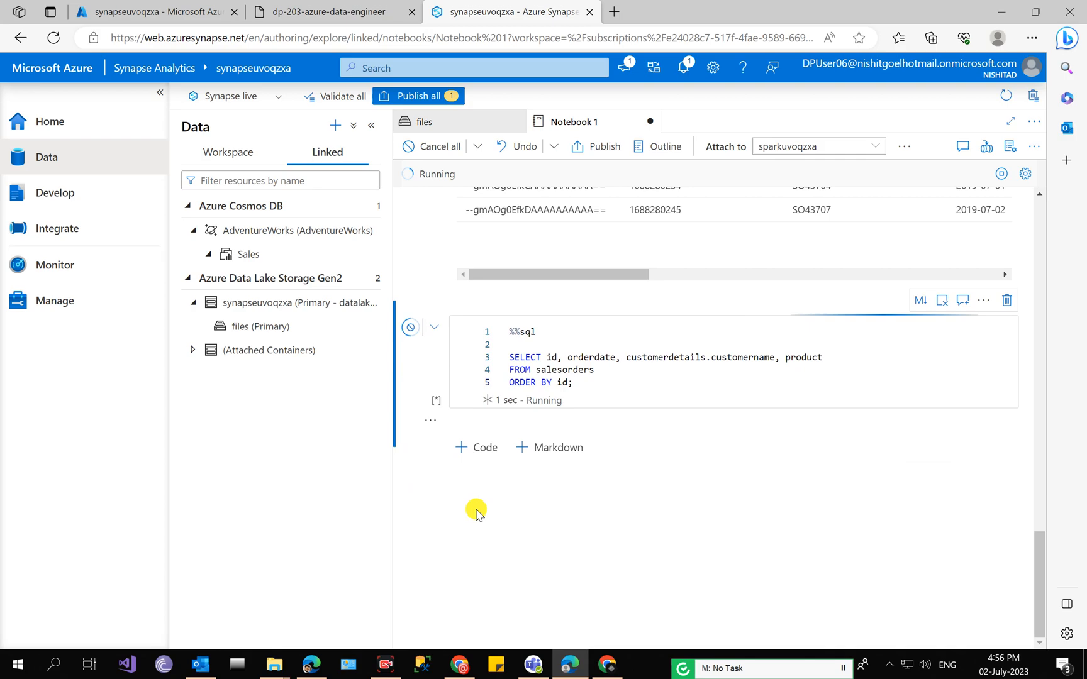
# Compare the lab's expected salesorders query results with the notebook output, and read the first instructions for querying from a serverless SQL pool
pyautogui.click(371, 11)
pyautogui.scroll(-5, 524, 415)
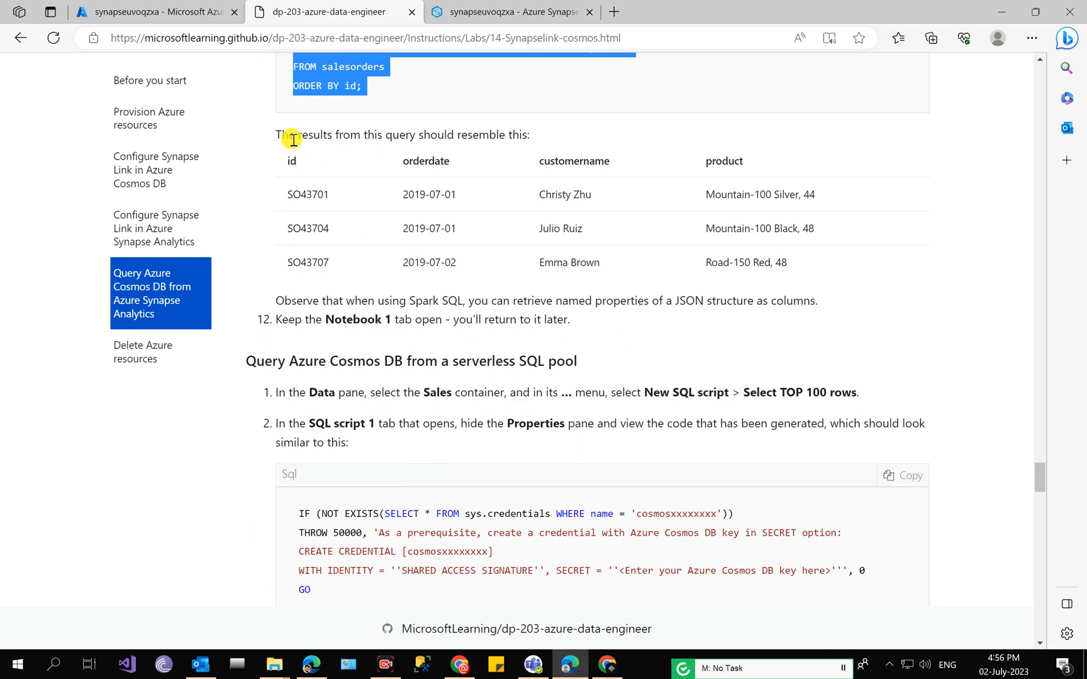
pyautogui.moveTo(285, 135); pyautogui.dragTo(796, 264)
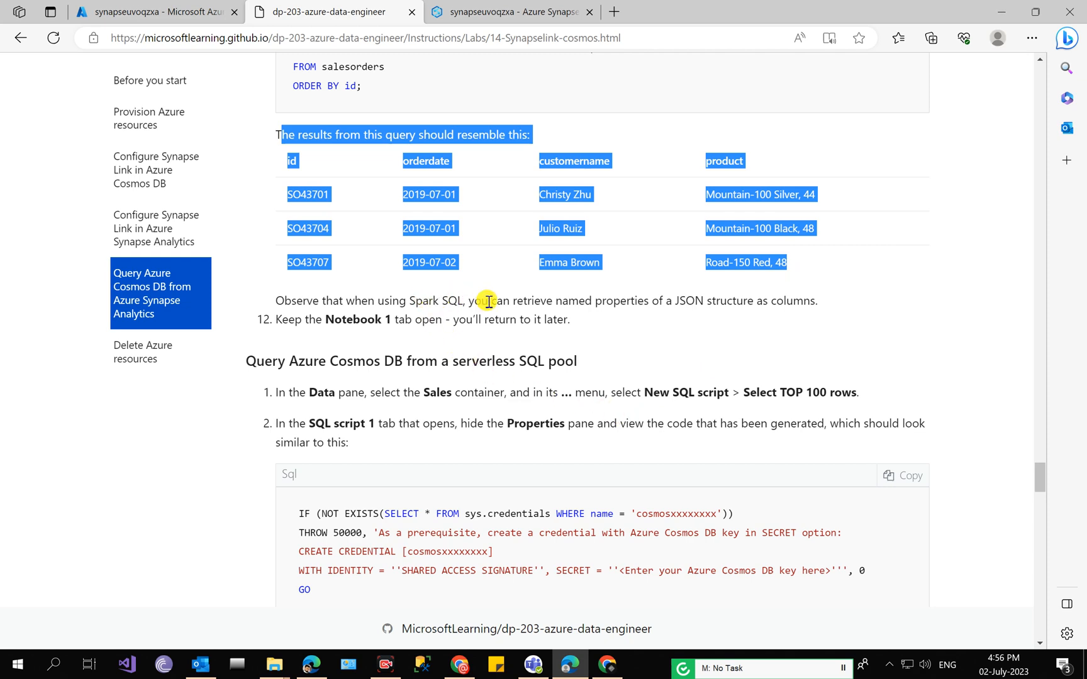
pyautogui.moveTo(555, 301); pyautogui.dragTo(767, 298)
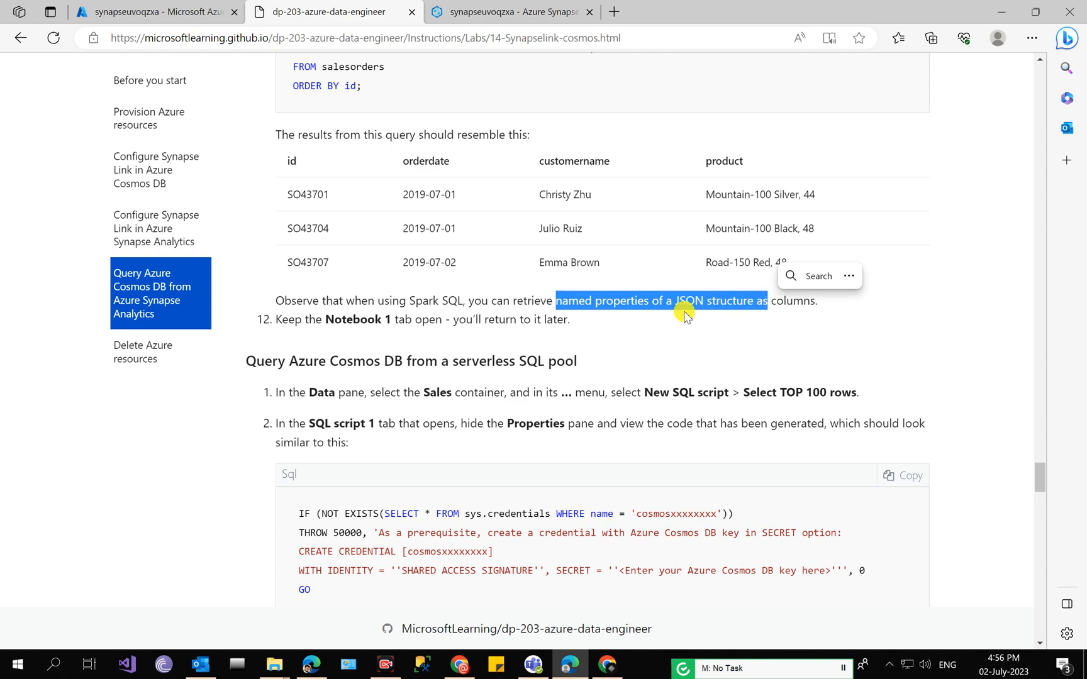
pyautogui.click(503, 12)
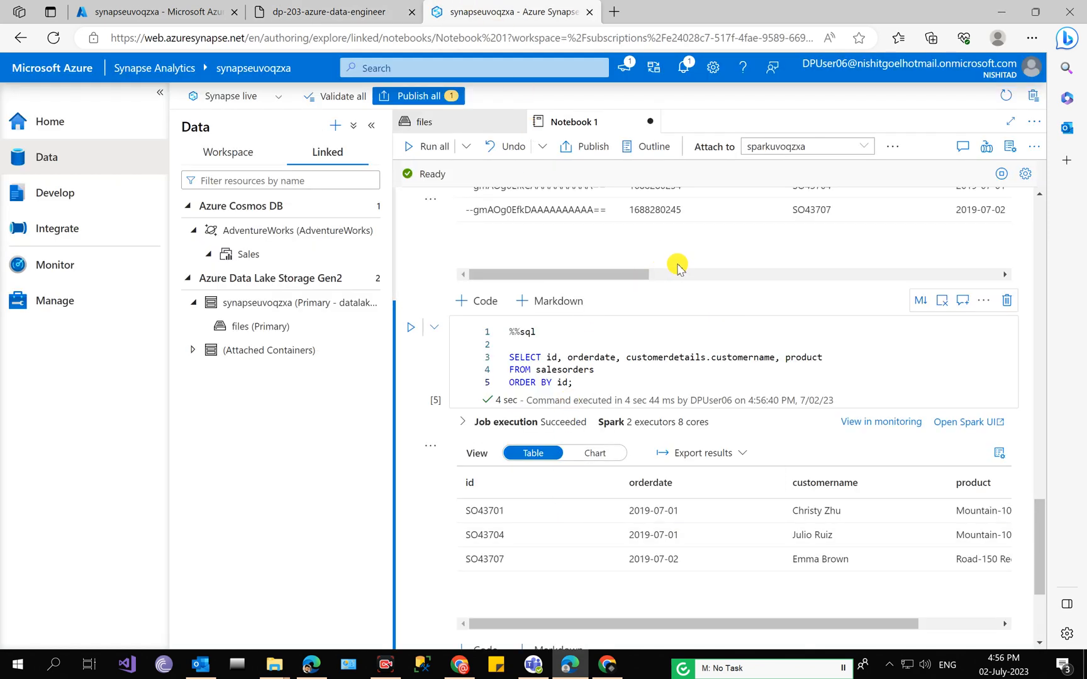
pyautogui.click(368, 9)
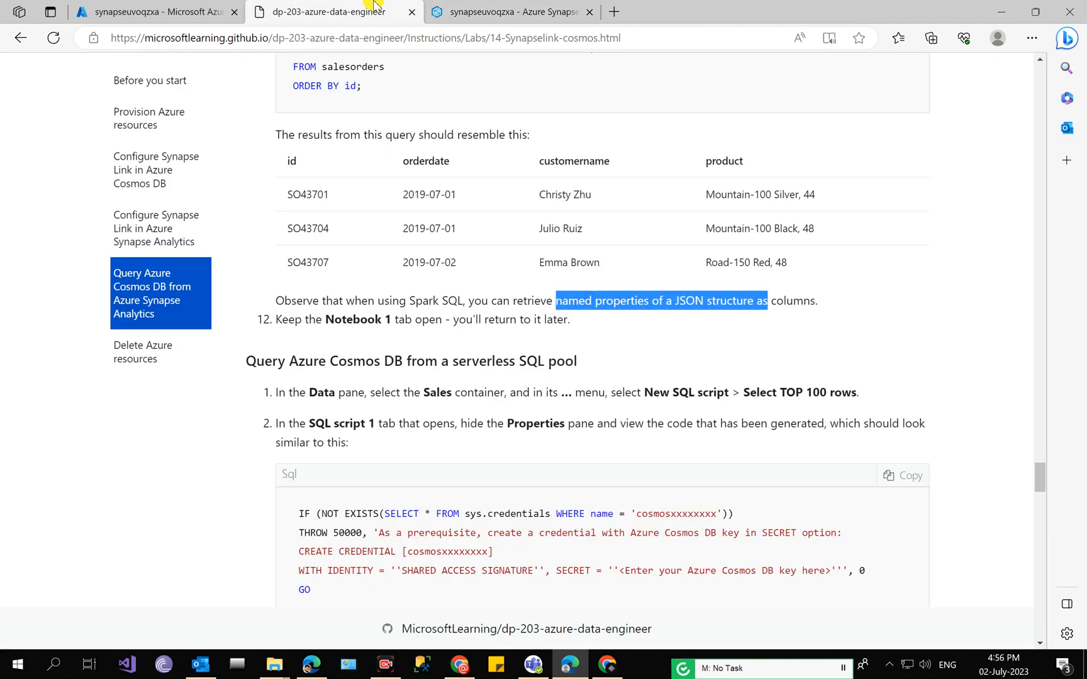
pyautogui.scroll(-2, 427, 412)
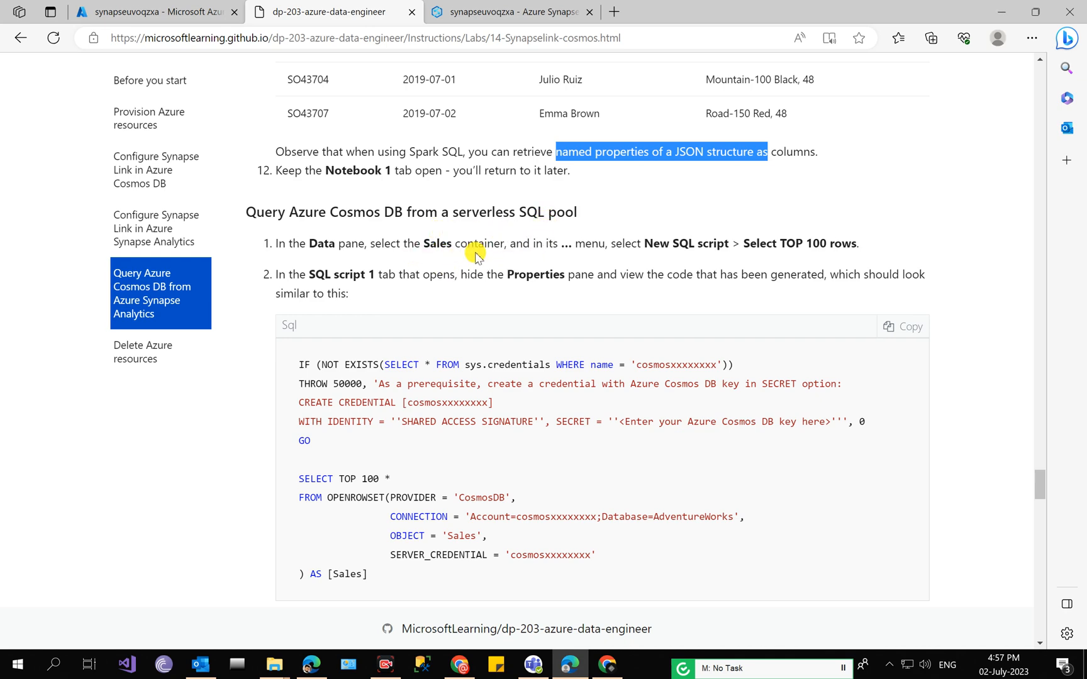
# Generate a new SQL script that selects the top 100 rows of the linked Cosmos DB Sales container in Synapse Studio
pyautogui.click(512, 8)
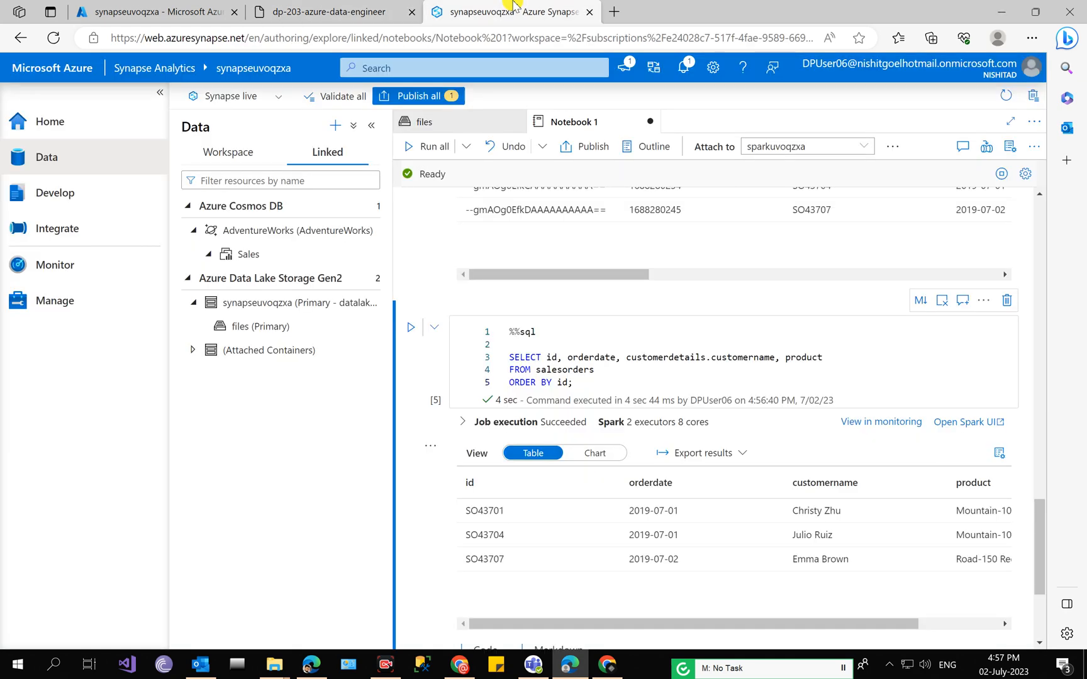
pyautogui.click(242, 259)
pyautogui.click(369, 255)
pyautogui.moveTo(416, 277)
pyautogui.click(538, 284)
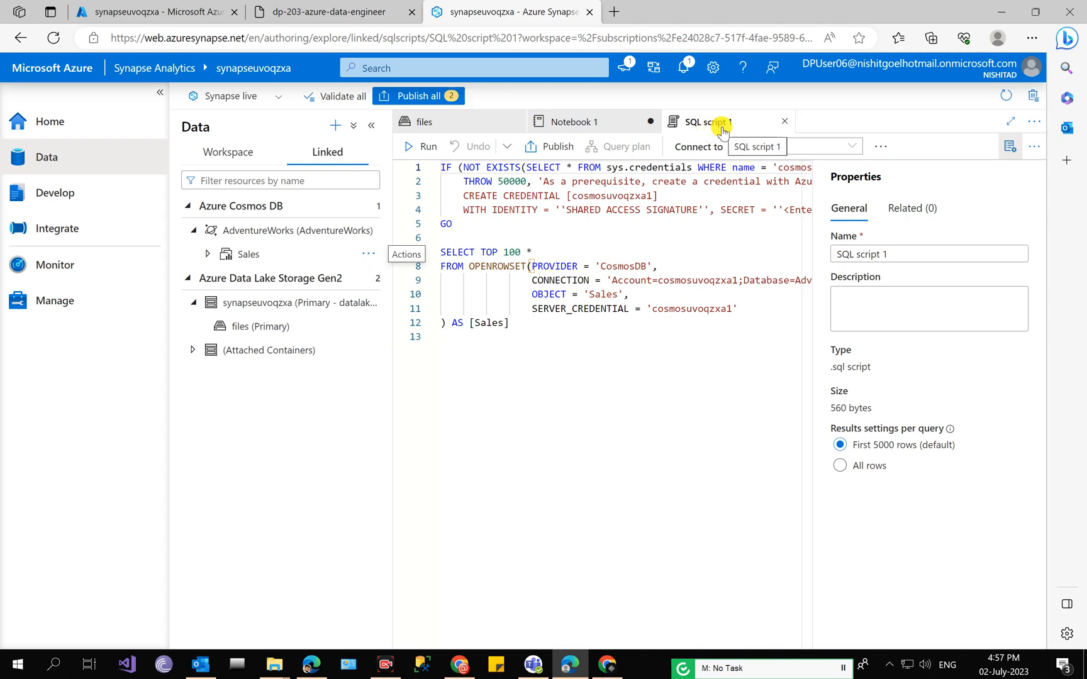
# Replace the IF (NOT EXISTS(... statement in SQL script 1, through its GO line, with the lab's CREATE CREDENTIAL code
pyautogui.click(361, 6)
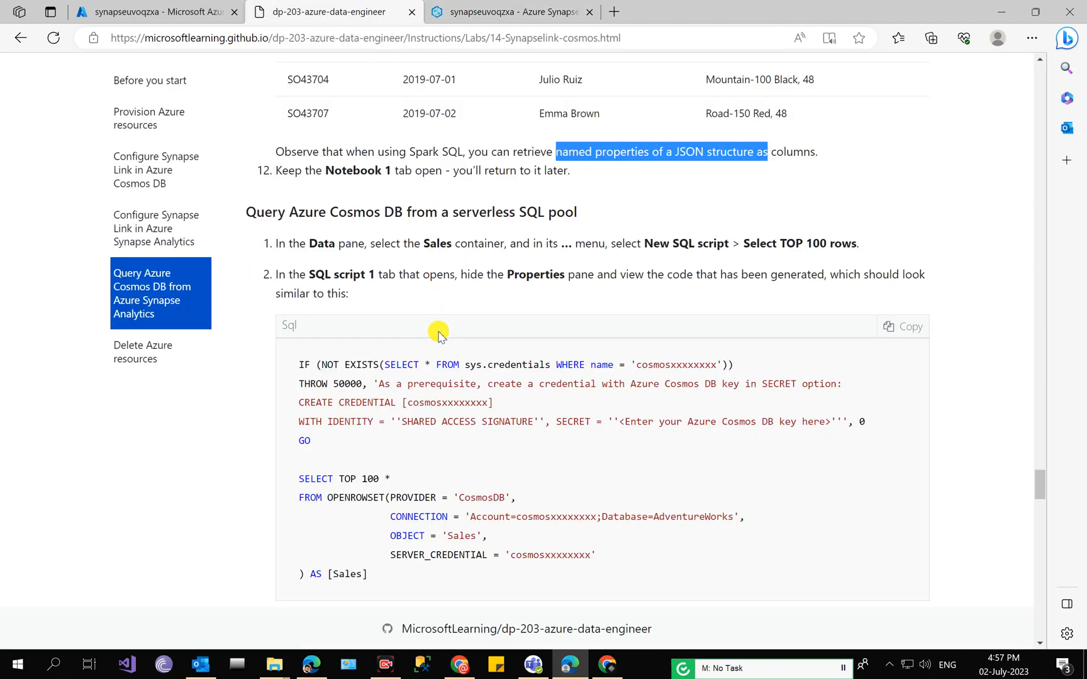
pyautogui.scroll(-2, 436, 331)
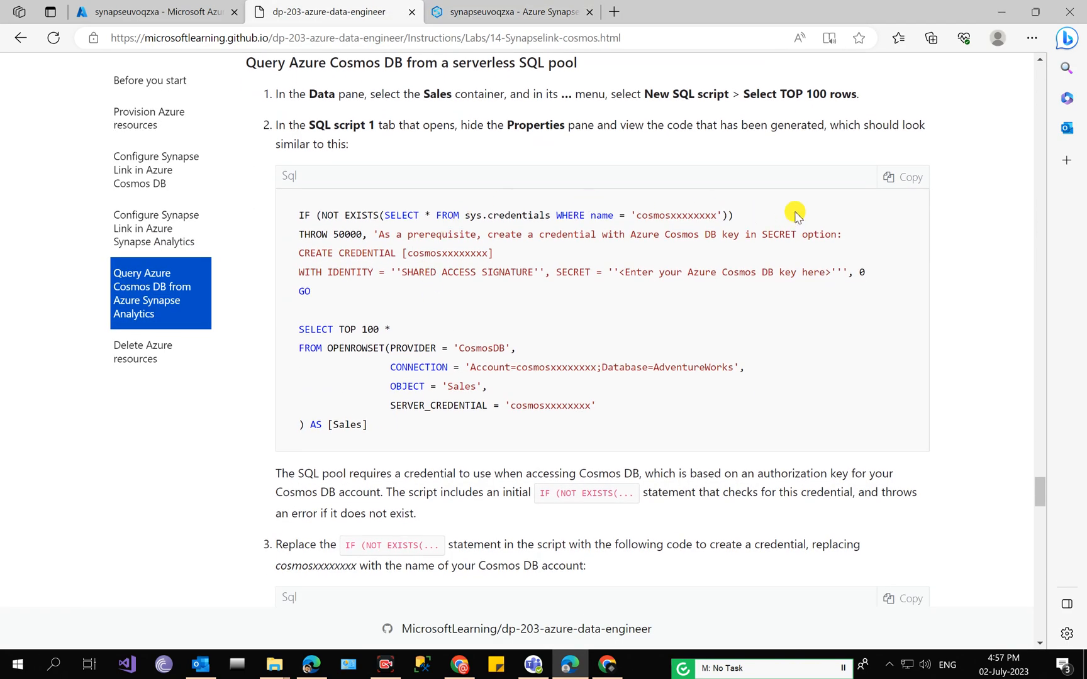
pyautogui.click(904, 177)
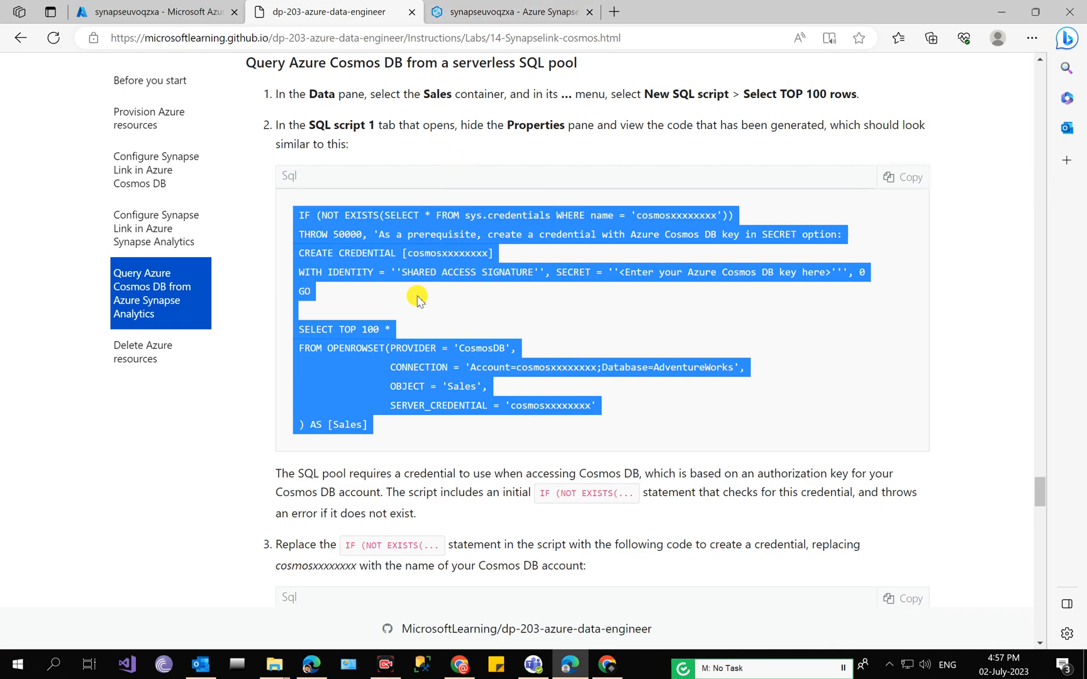
pyautogui.scroll(-5, 415, 293)
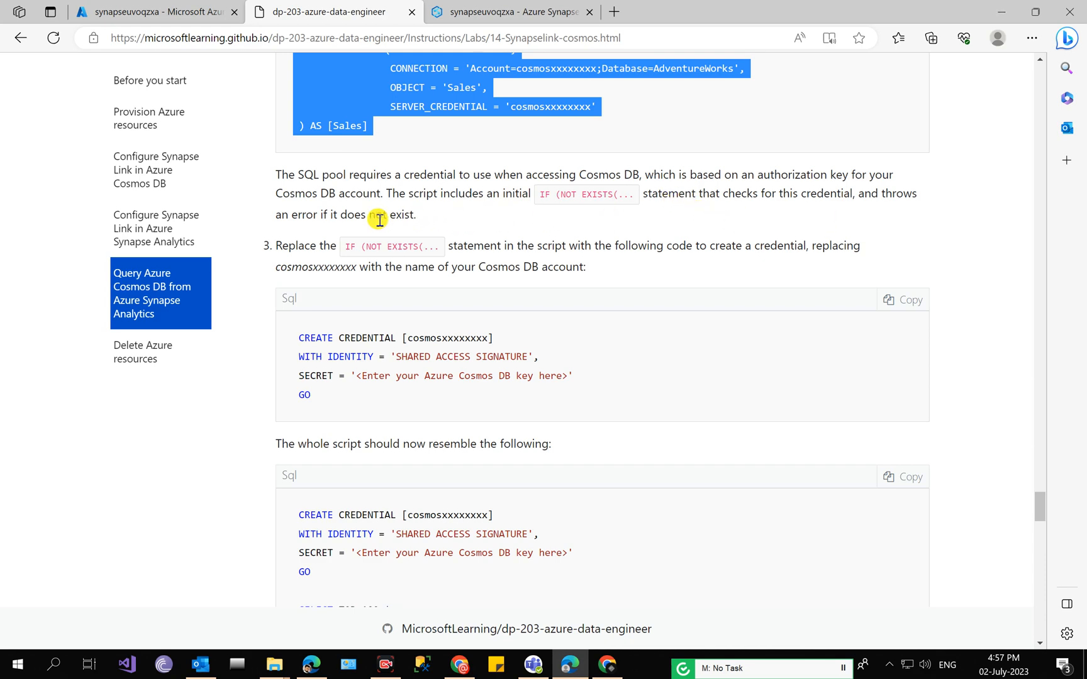
pyautogui.moveTo(377, 215); pyautogui.dragTo(425, 215)
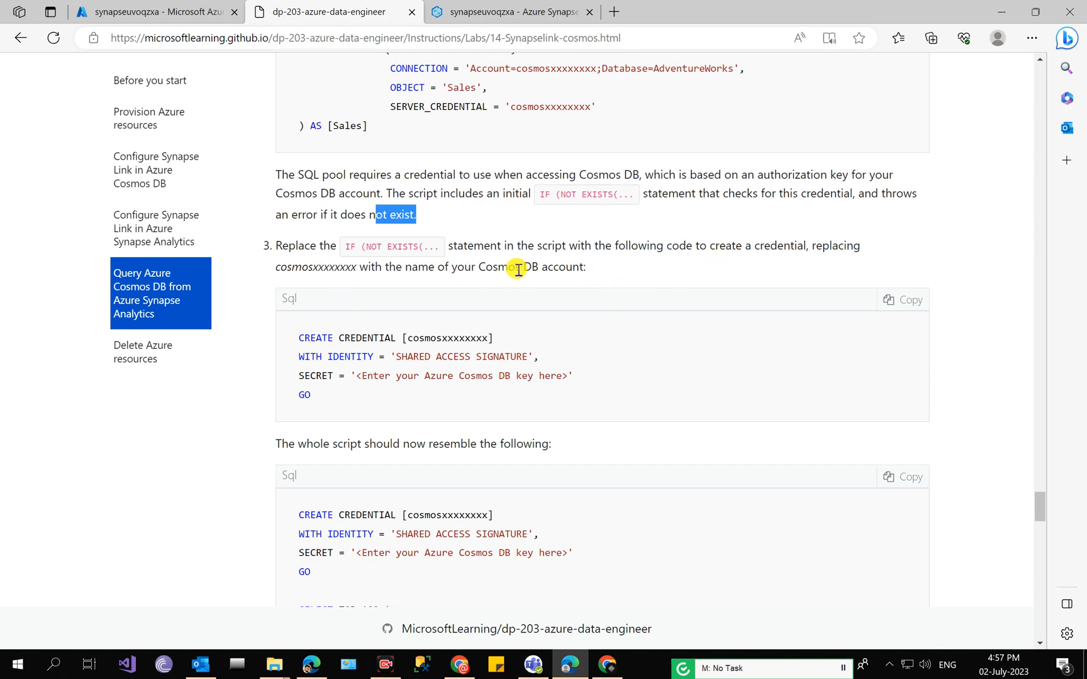
pyautogui.click(892, 299)
pyautogui.click(464, 8)
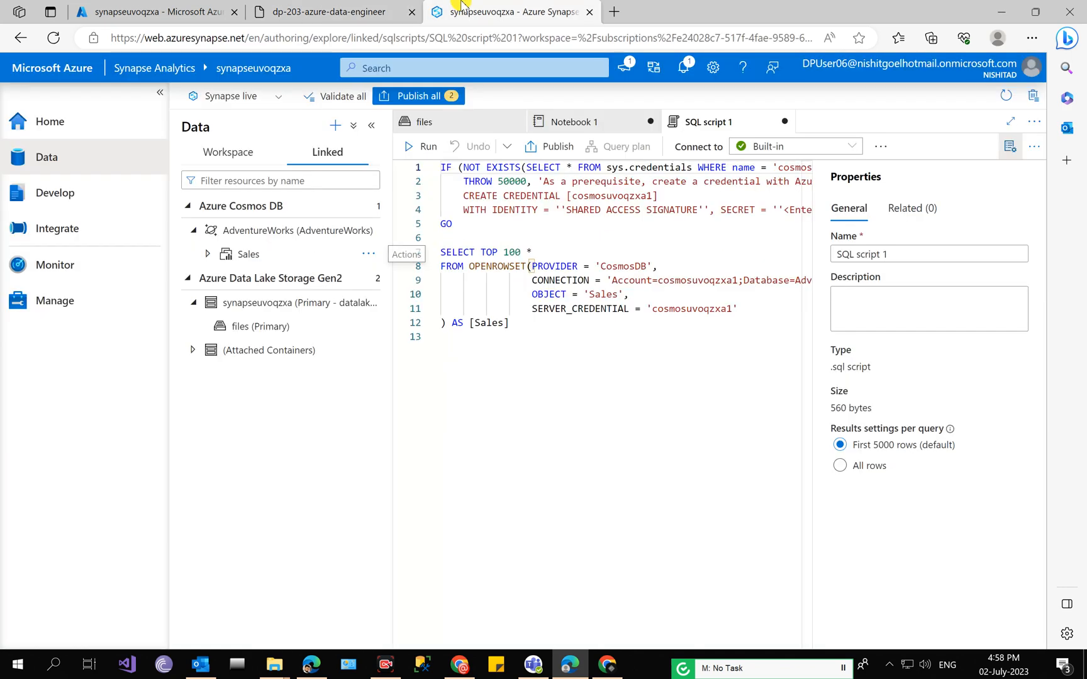
pyautogui.moveTo(465, 228); pyautogui.dragTo(439, 166)
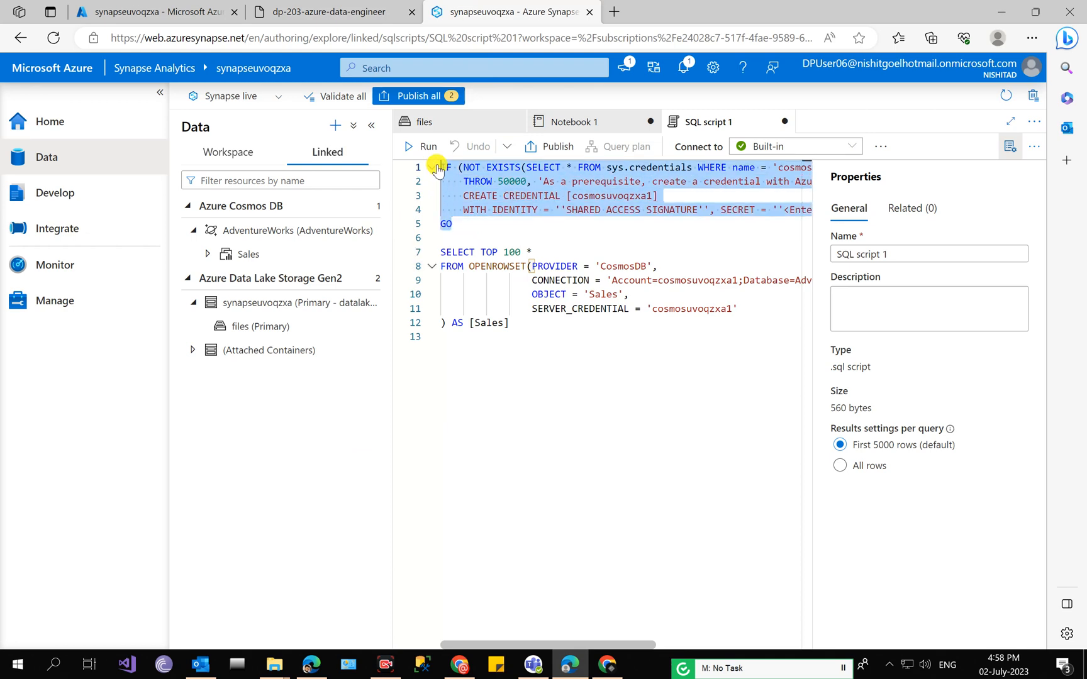
pyautogui.hotkey('ctrl', 'v')
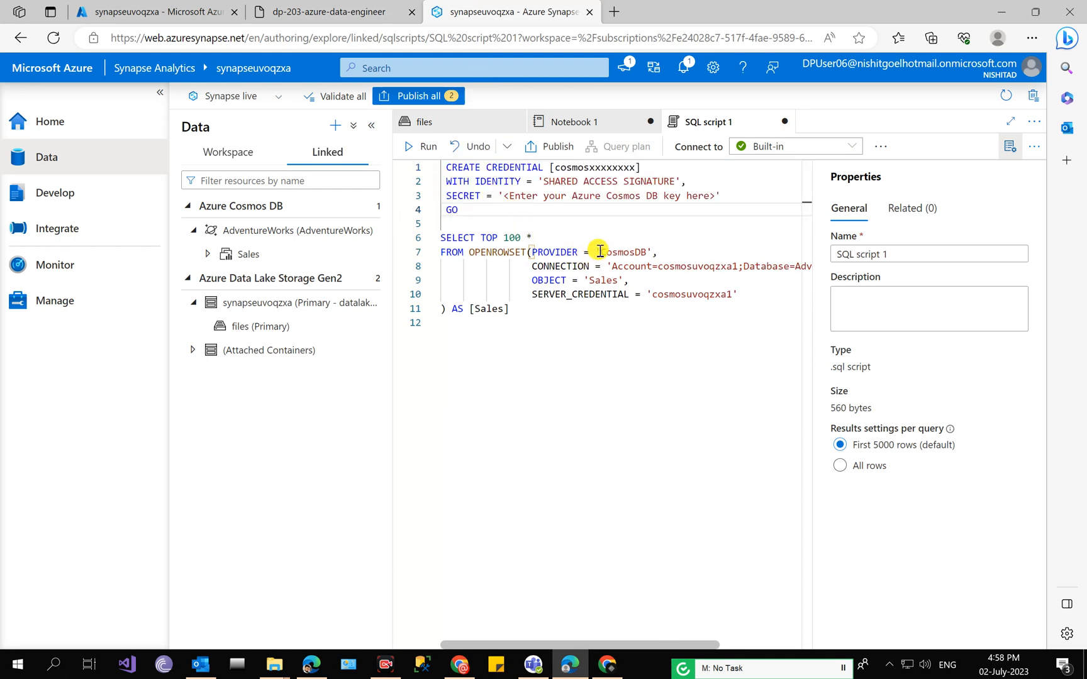
# Replace the SECRET placeholder in the script with the Cosmos DB account name cosmosuvoqzxa1, copied from the dp203-uvoqzxa resource group's account page in the Azure portal
pyautogui.moveTo(506, 198); pyautogui.dragTo(703, 200)
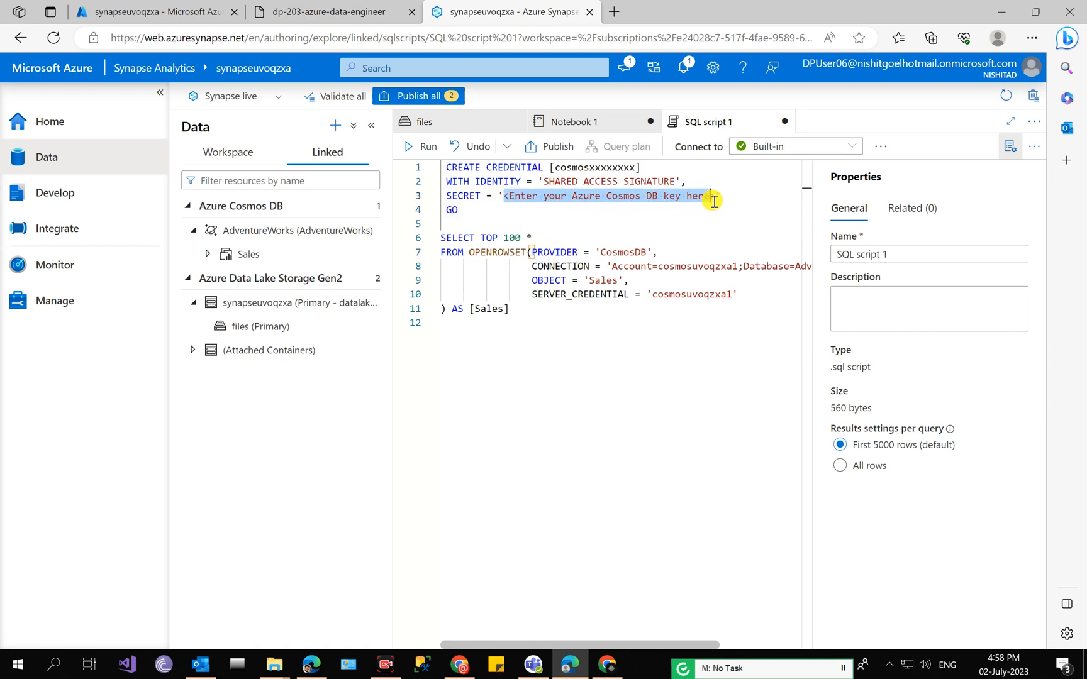
pyautogui.press('BackSpace')
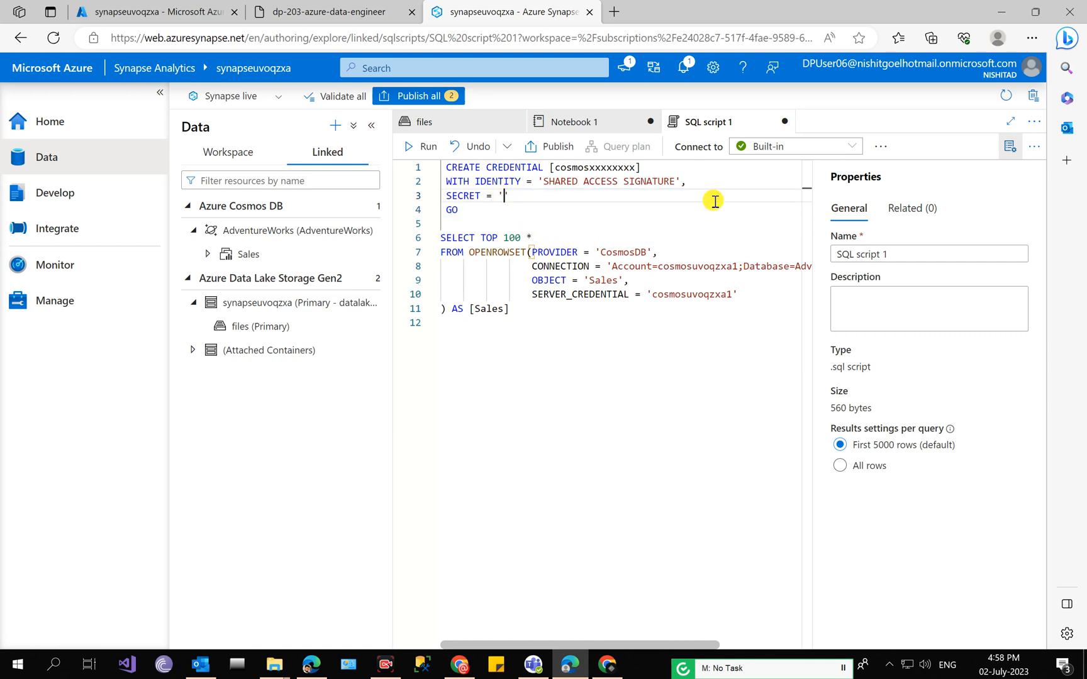
pyautogui.click(172, 7)
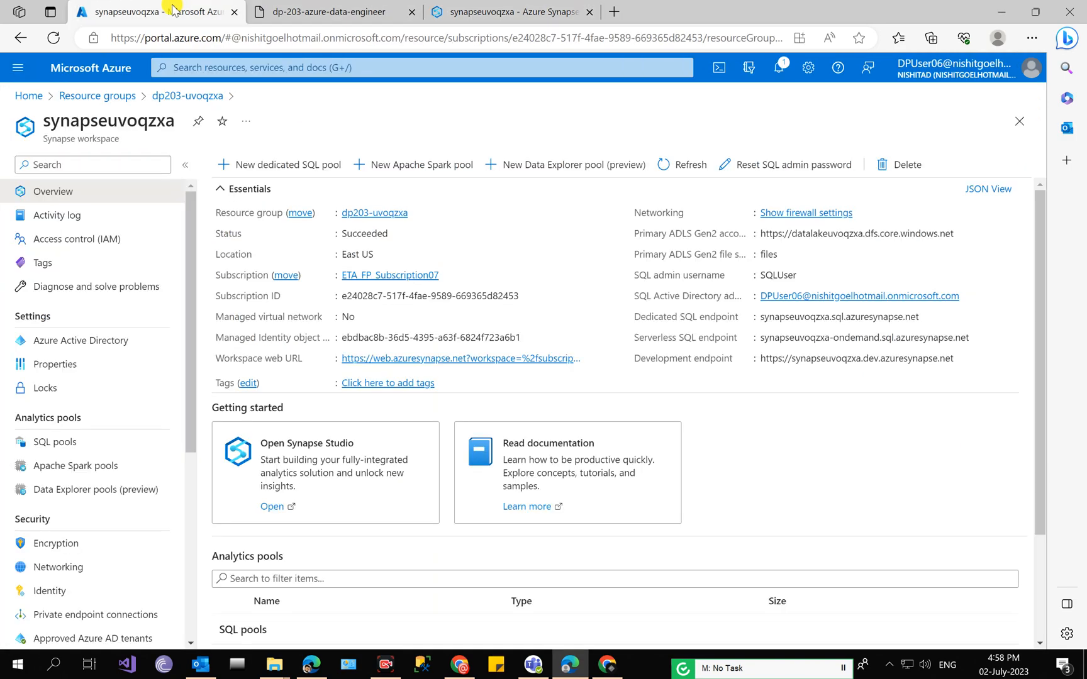
pyautogui.click(200, 96)
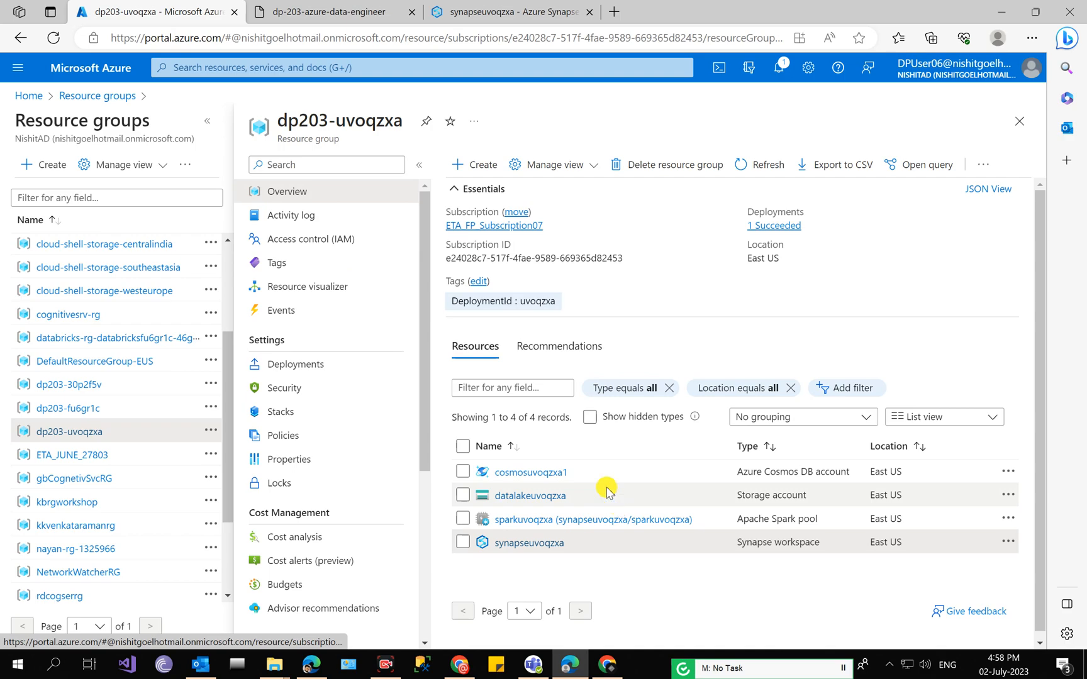
pyautogui.click(534, 472)
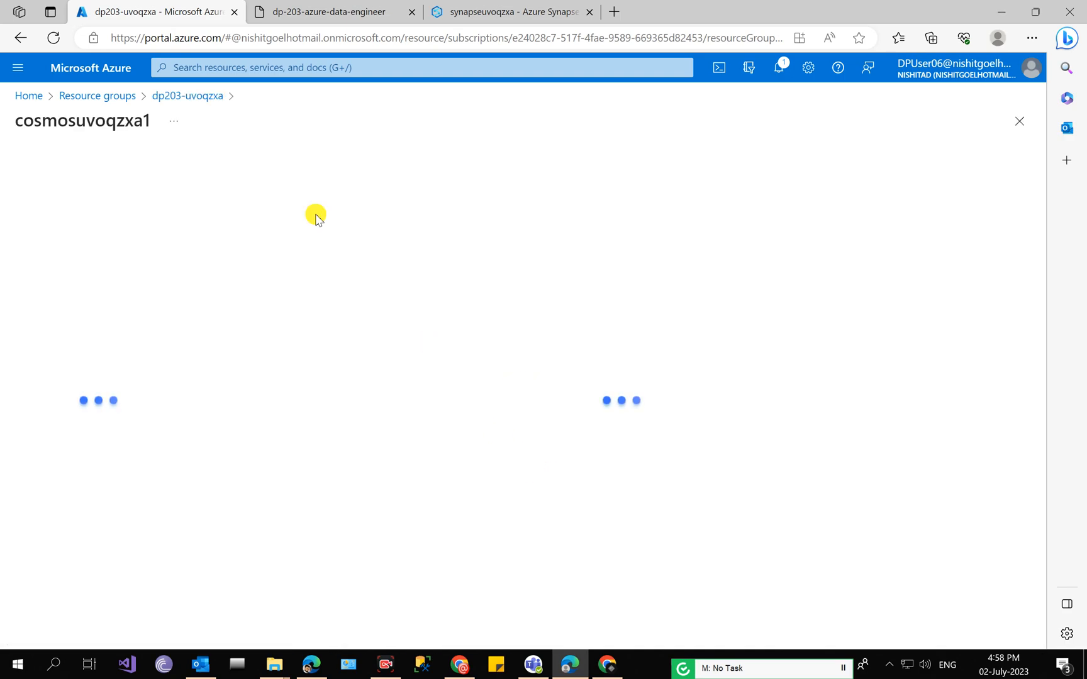
pyautogui.doubleClick(85, 120)
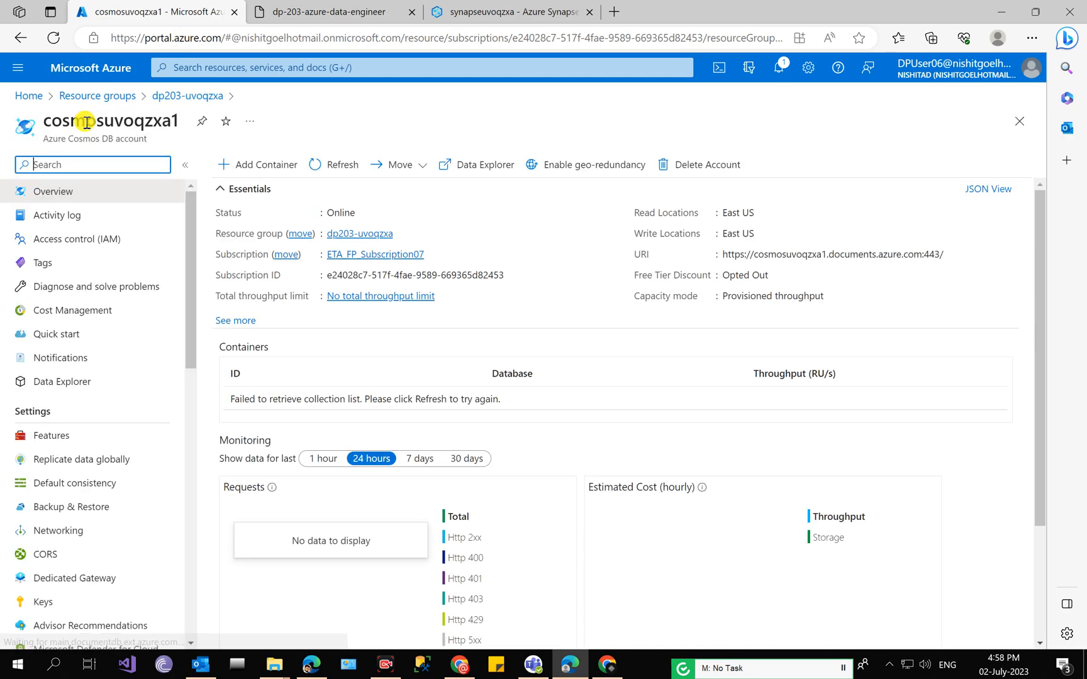
pyautogui.doubleClick(133, 124)
pyautogui.hotkey('ctrl', 'c')
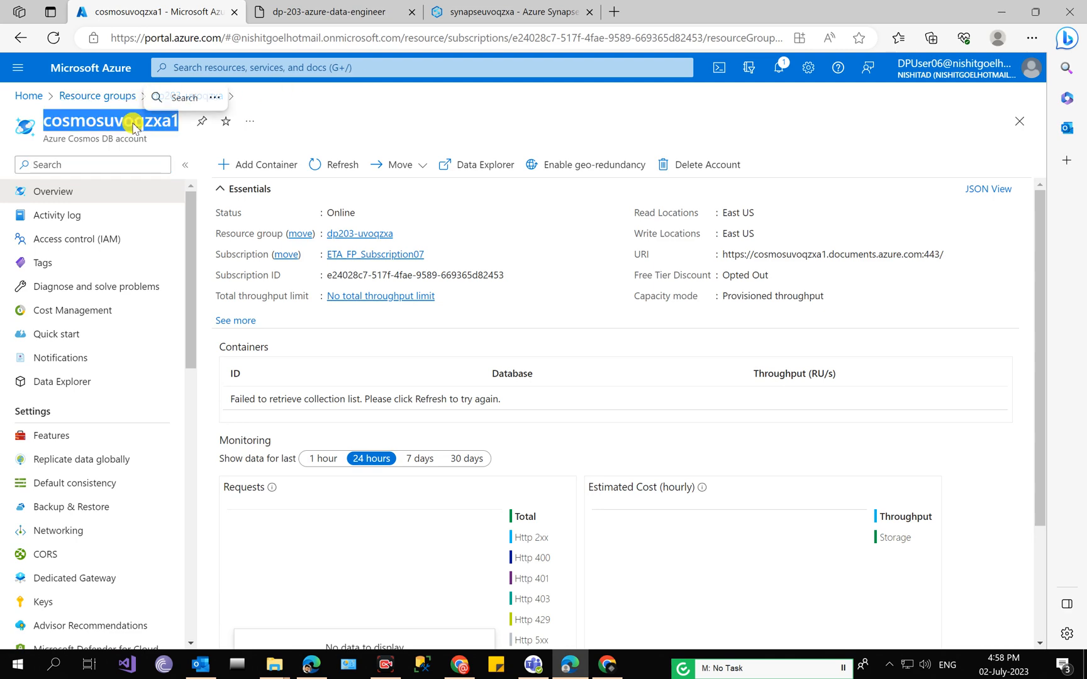
pyautogui.click(476, 6)
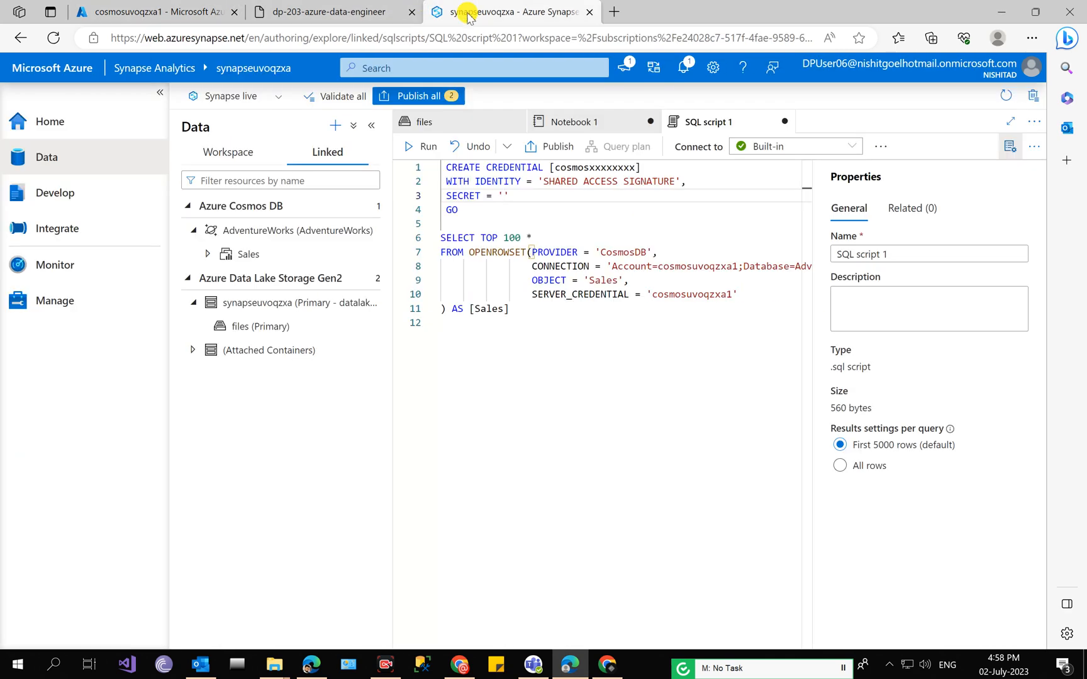
pyautogui.hotkey('ctrl', 'v')
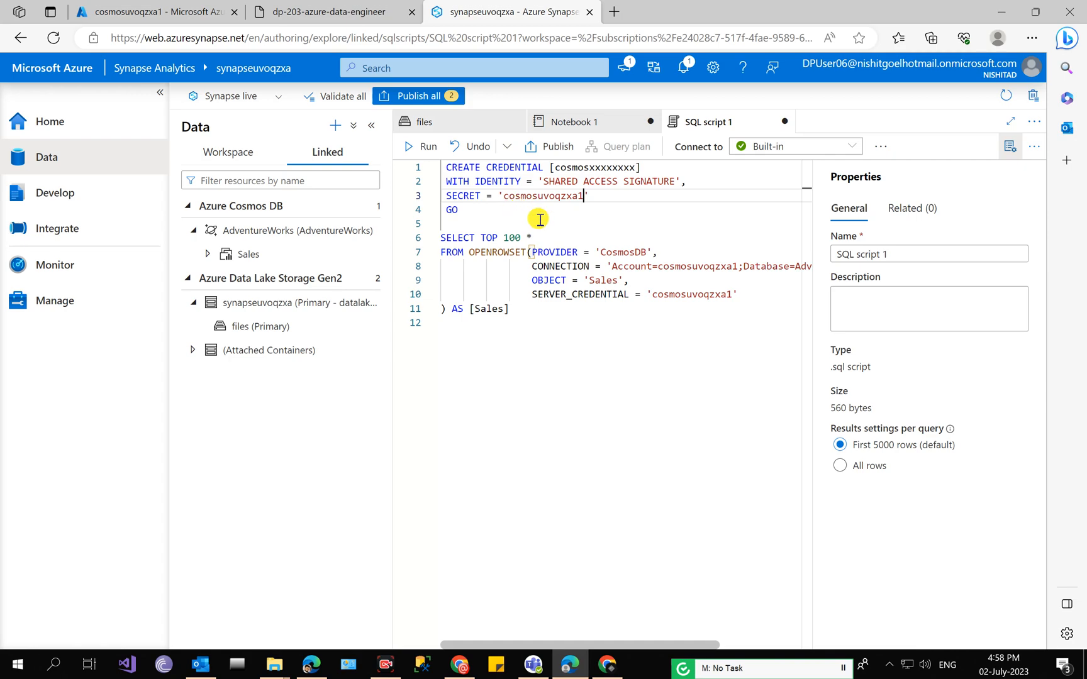
# Check the lab's full script and move cosmosuvoqzxa1 from the SECRET value to the CREATE CREDENTIAL line, replacing [cosmosxxxxxxxx] and leaving SECRET empty
pyautogui.click(295, 8)
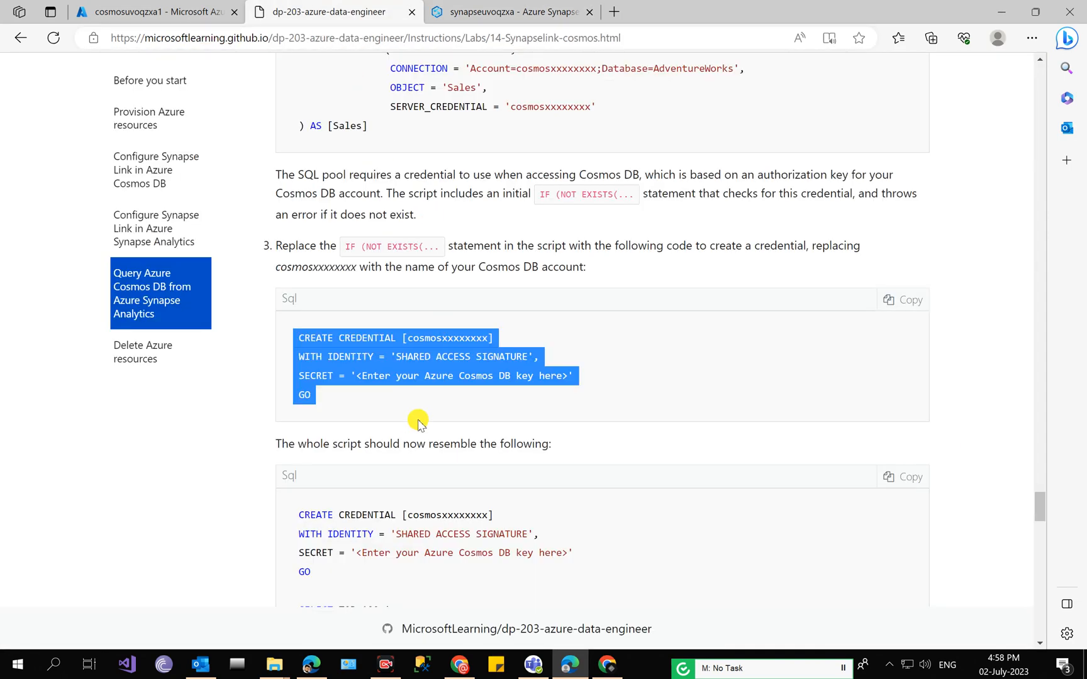
pyautogui.scroll(-5, 412, 428)
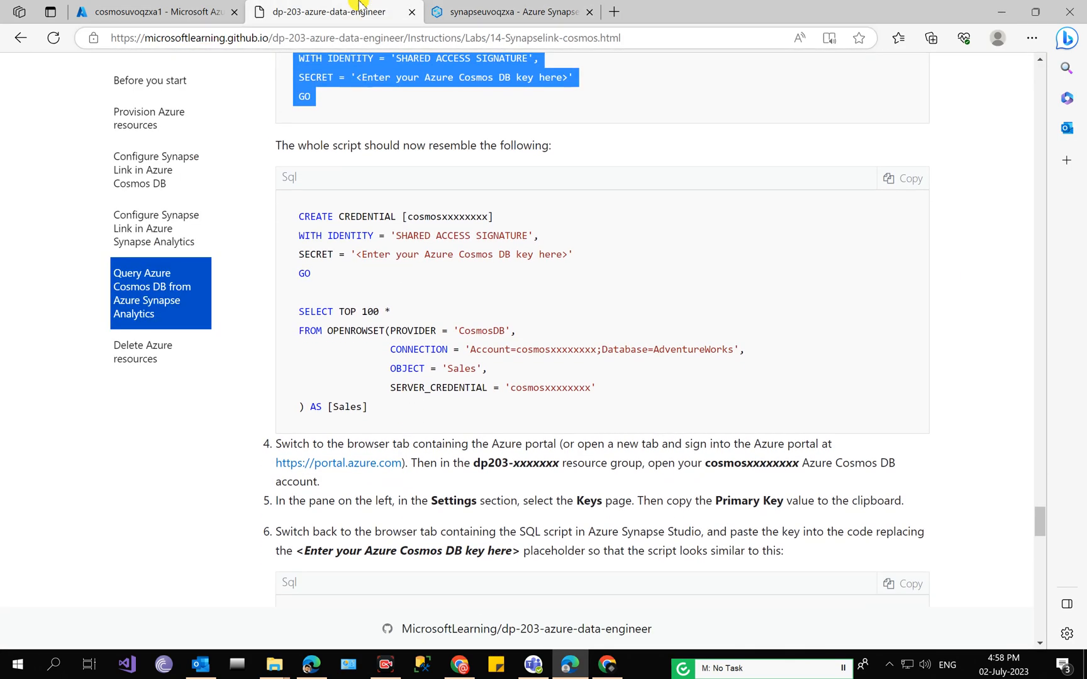
pyautogui.click(437, 9)
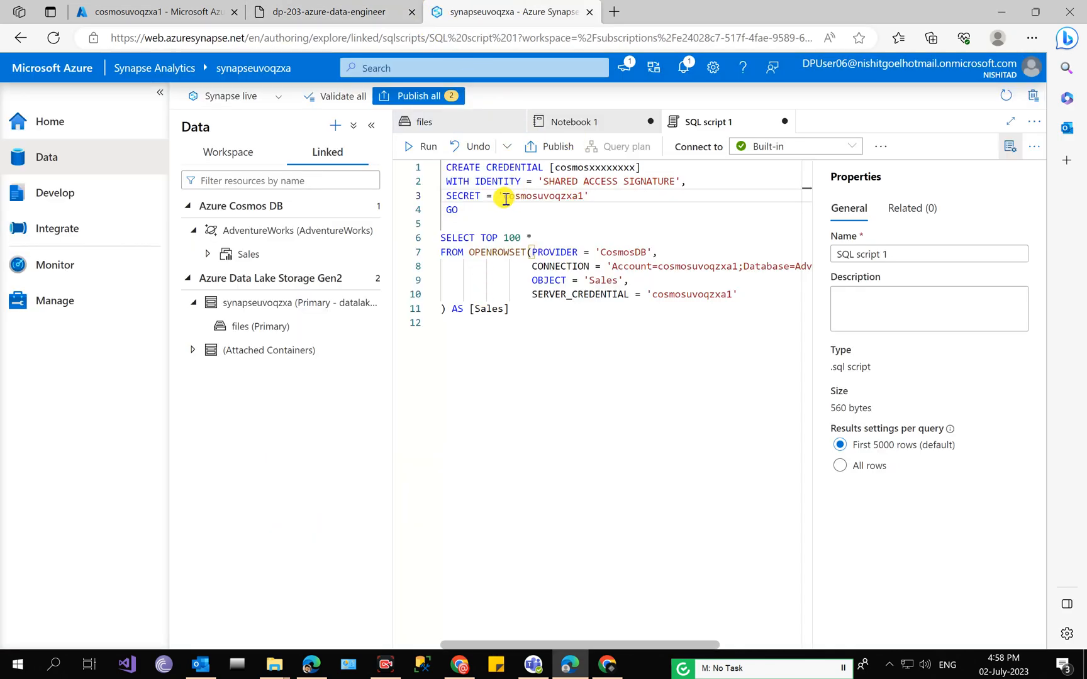
pyautogui.moveTo(506, 198); pyautogui.dragTo(523, 198)
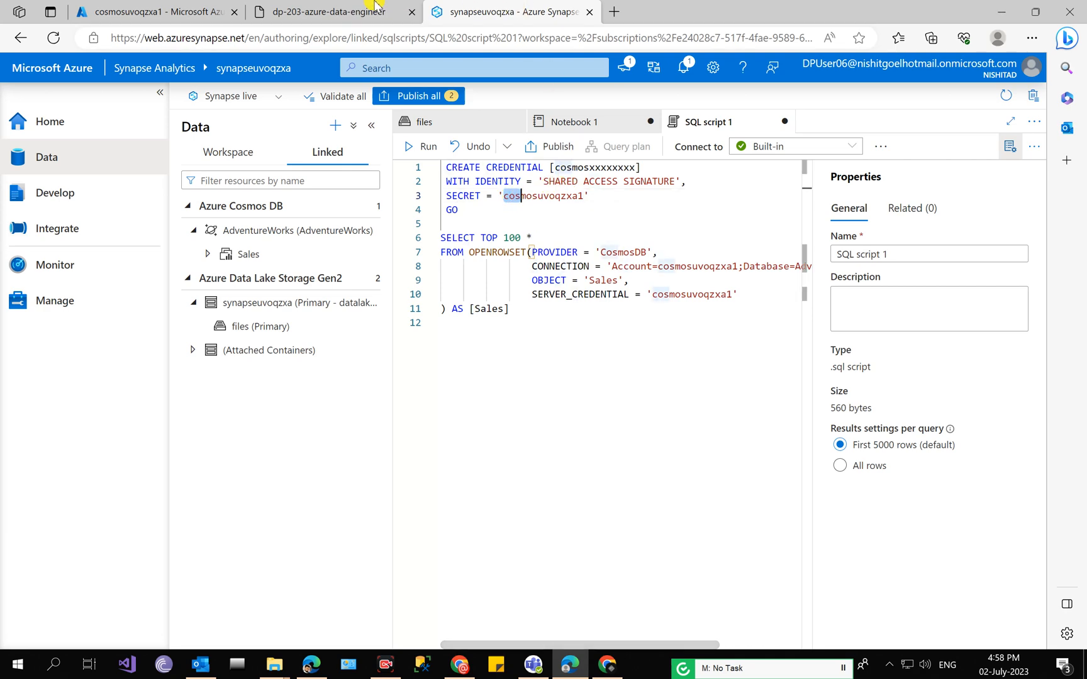
pyautogui.click(353, 11)
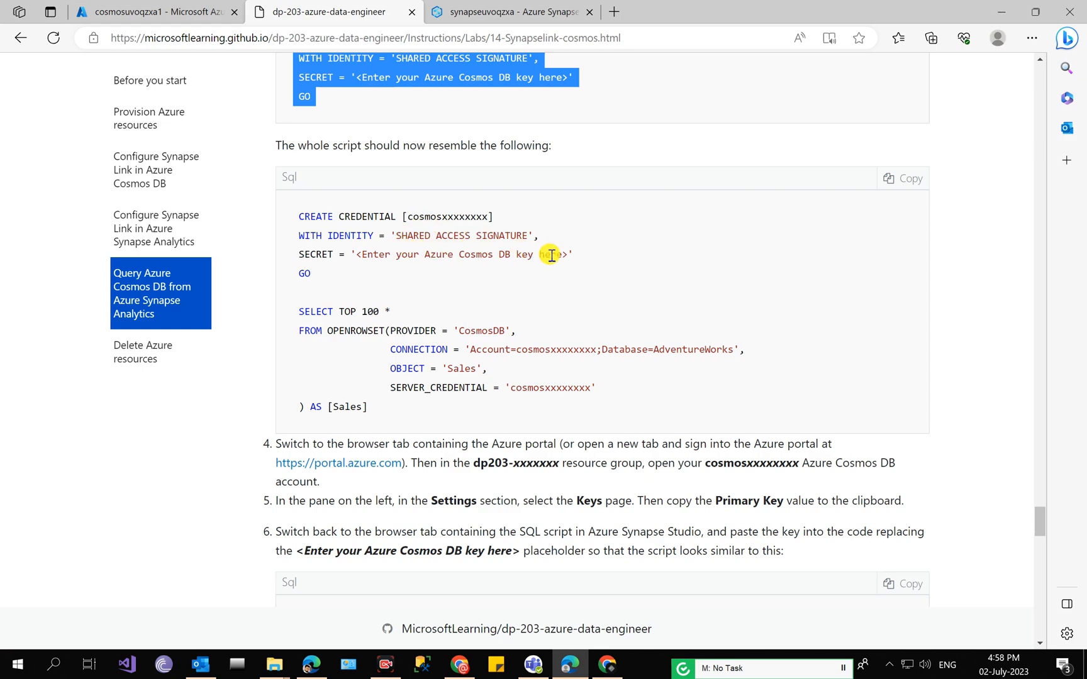
pyautogui.click(454, 6)
pyautogui.click(506, 223)
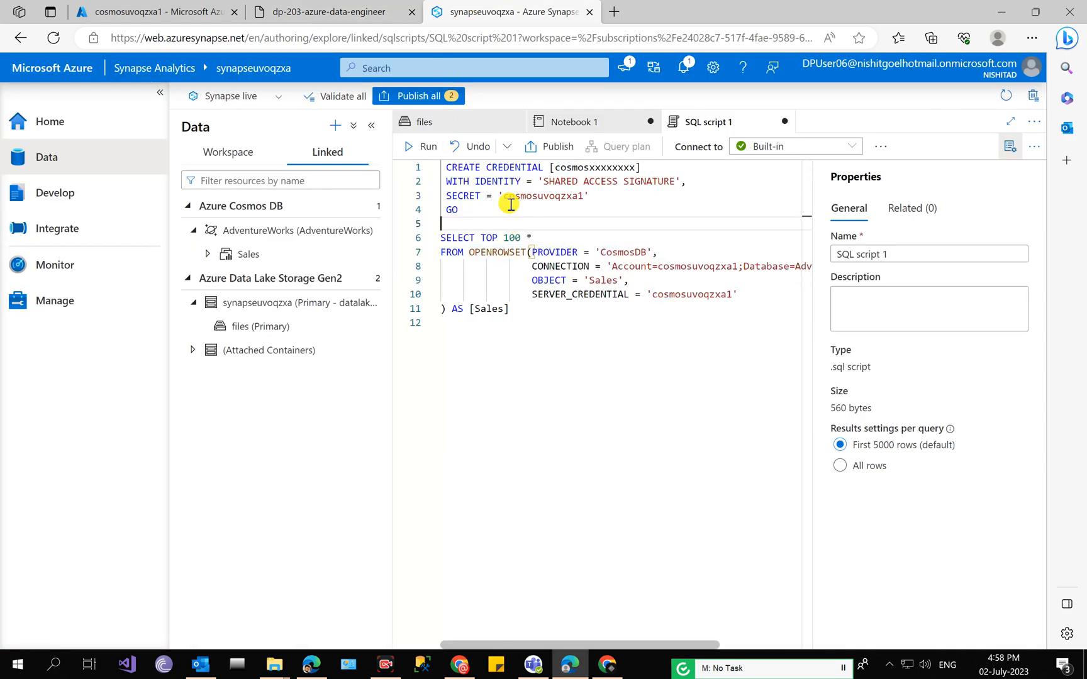
pyautogui.moveTo(505, 193); pyautogui.dragTo(578, 197)
pyautogui.hotkey('ctrl', 'c')
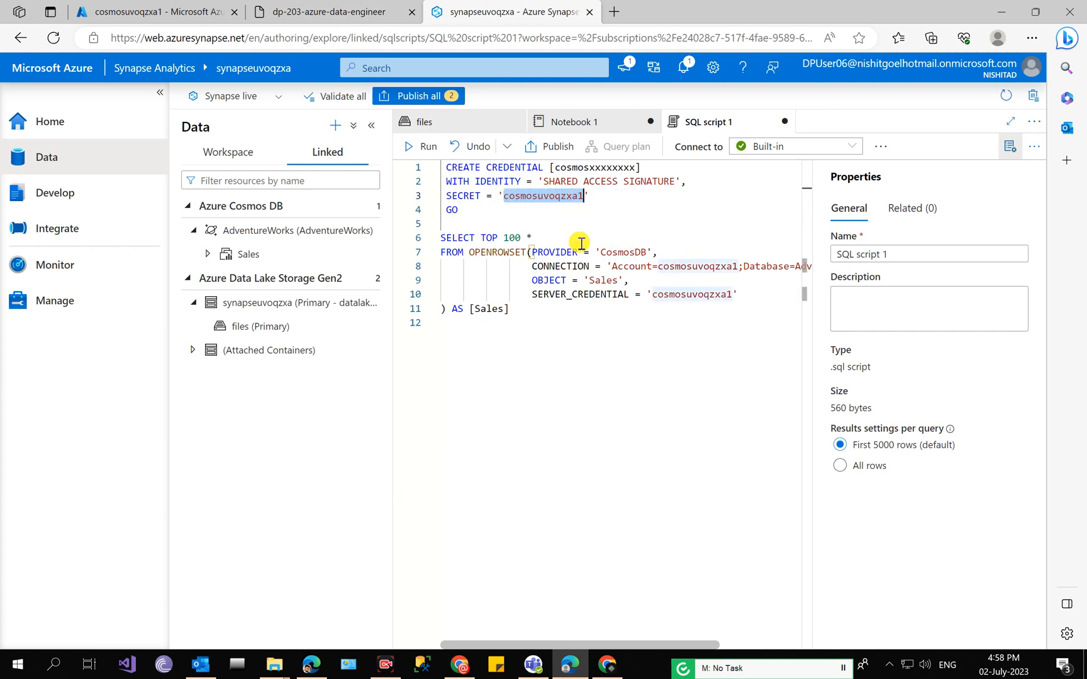
pyautogui.press('BackSpace')
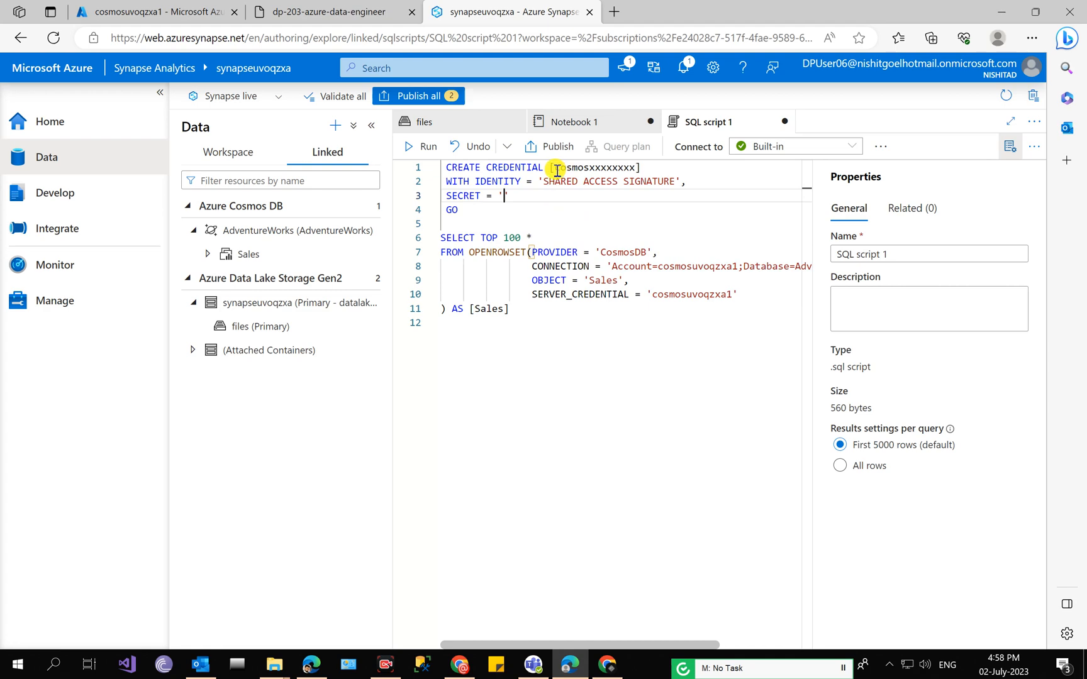
pyautogui.moveTo(551, 167); pyautogui.dragTo(642, 166)
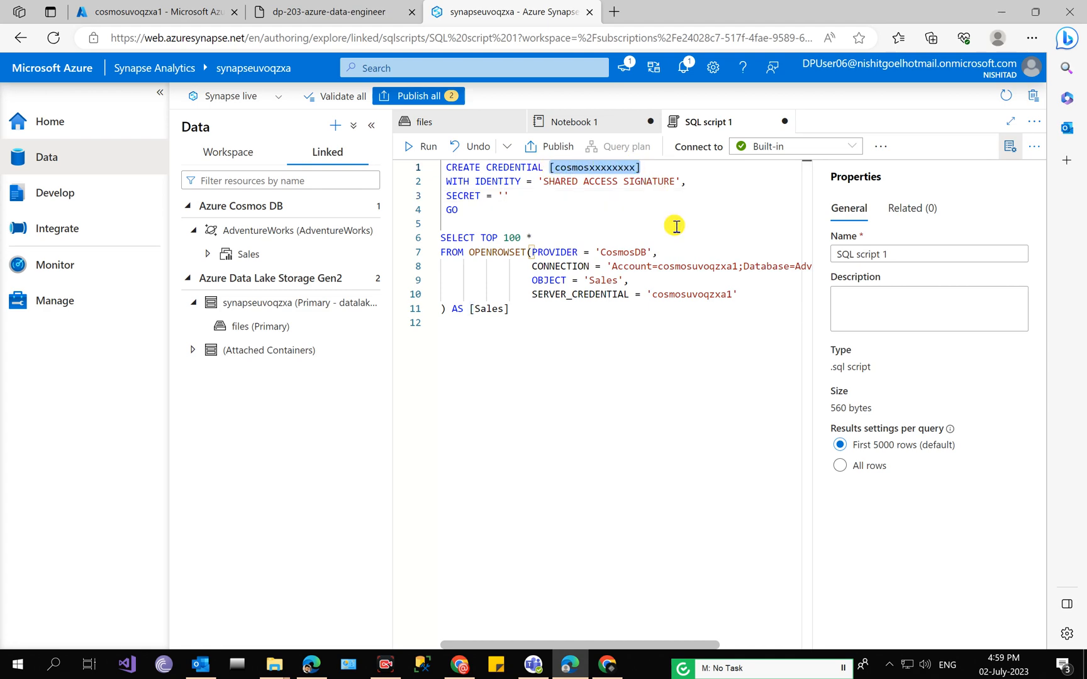
pyautogui.hotkey('ctrl', 'v')
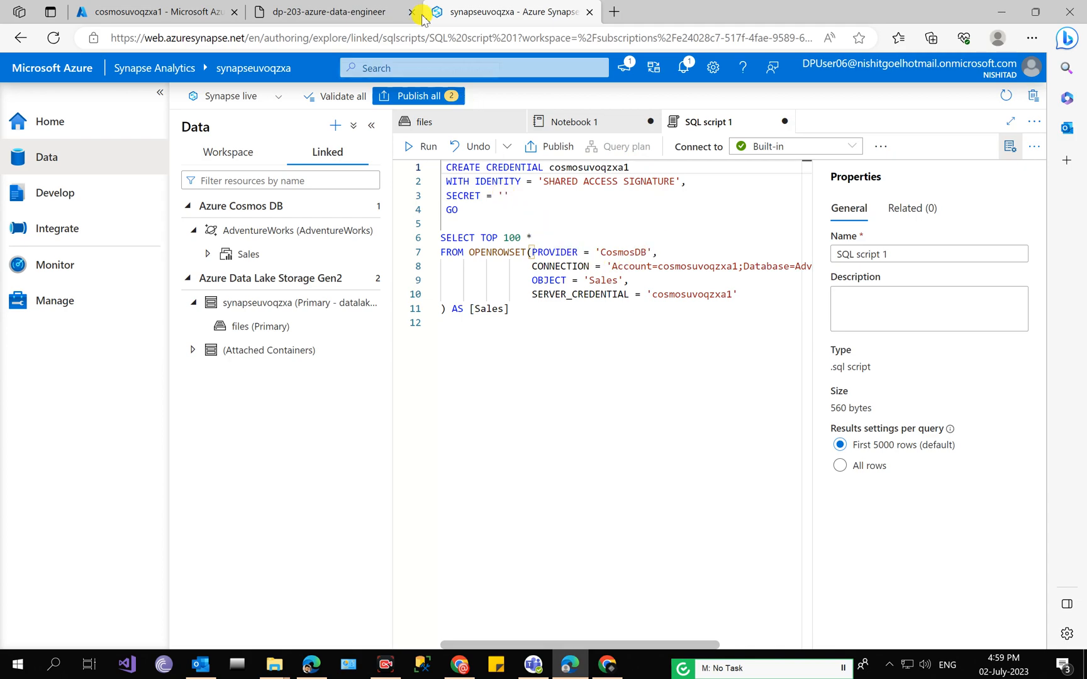
# Copy the primary key from the Keys page of the cosmosuvoqzxa1 account in the Azure portal and paste it into the empty SECRET value in SQL script 1
pyautogui.click(333, 12)
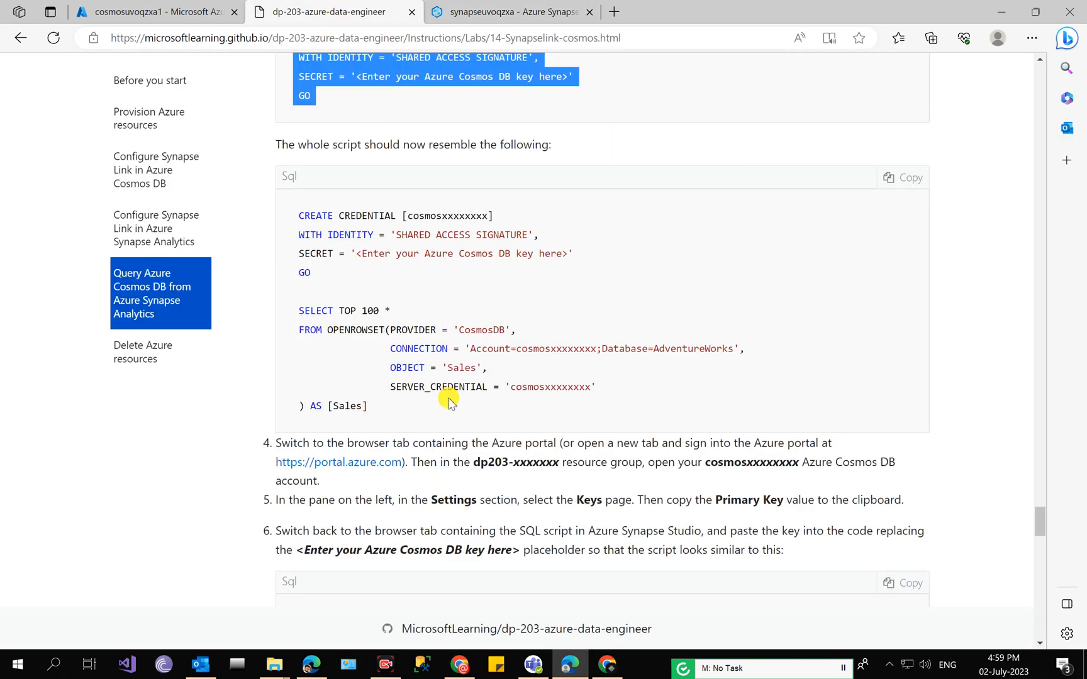
pyautogui.scroll(-2, 456, 380)
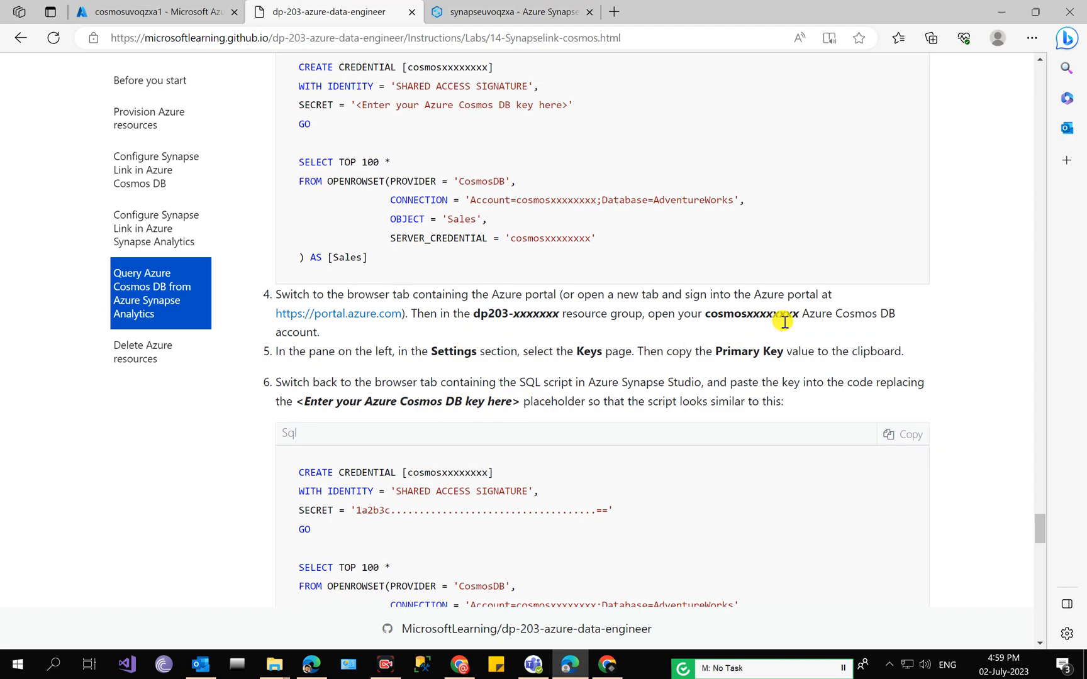
pyautogui.click(179, 9)
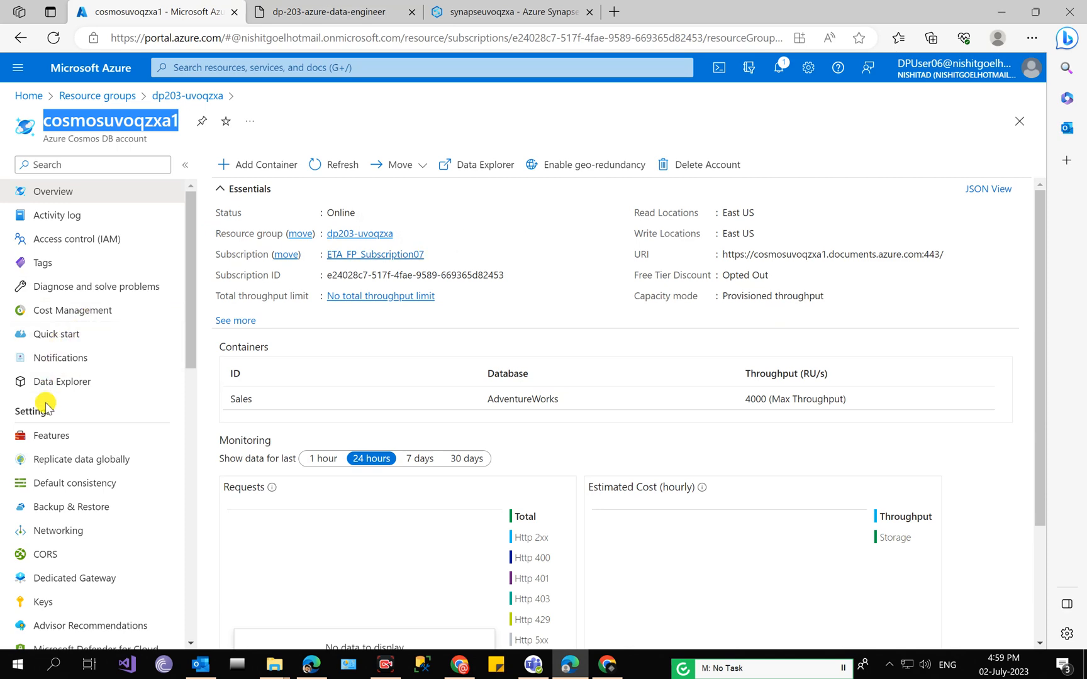
pyautogui.scroll(-3, 69, 447)
pyautogui.click(59, 490)
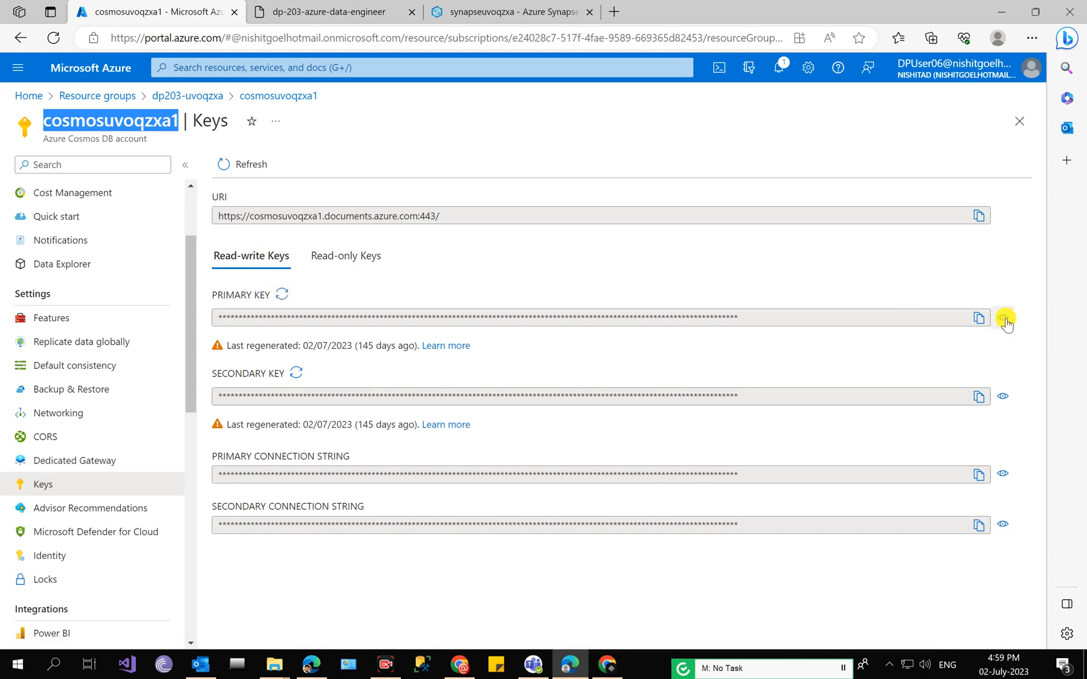
pyautogui.click(981, 318)
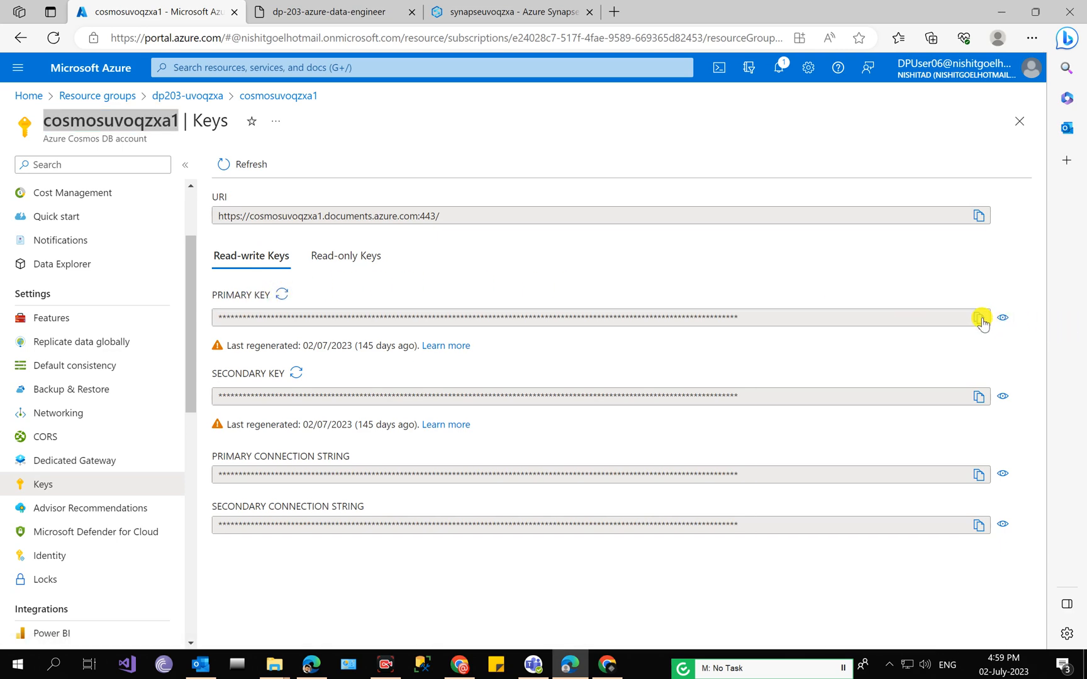
pyautogui.click(497, 11)
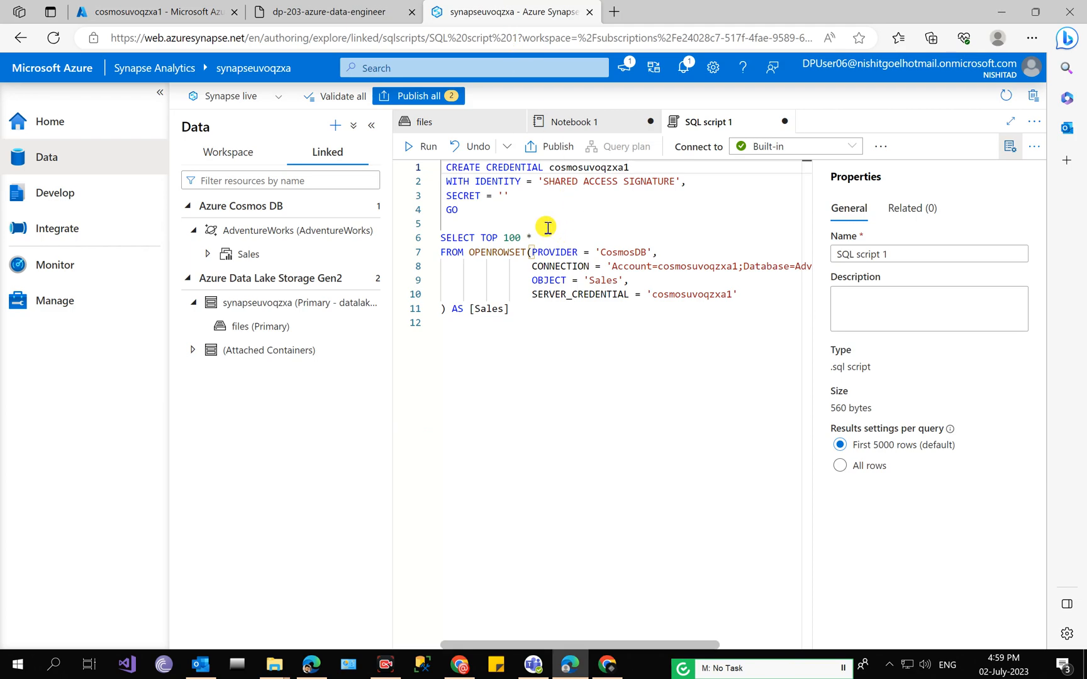
pyautogui.click(506, 198)
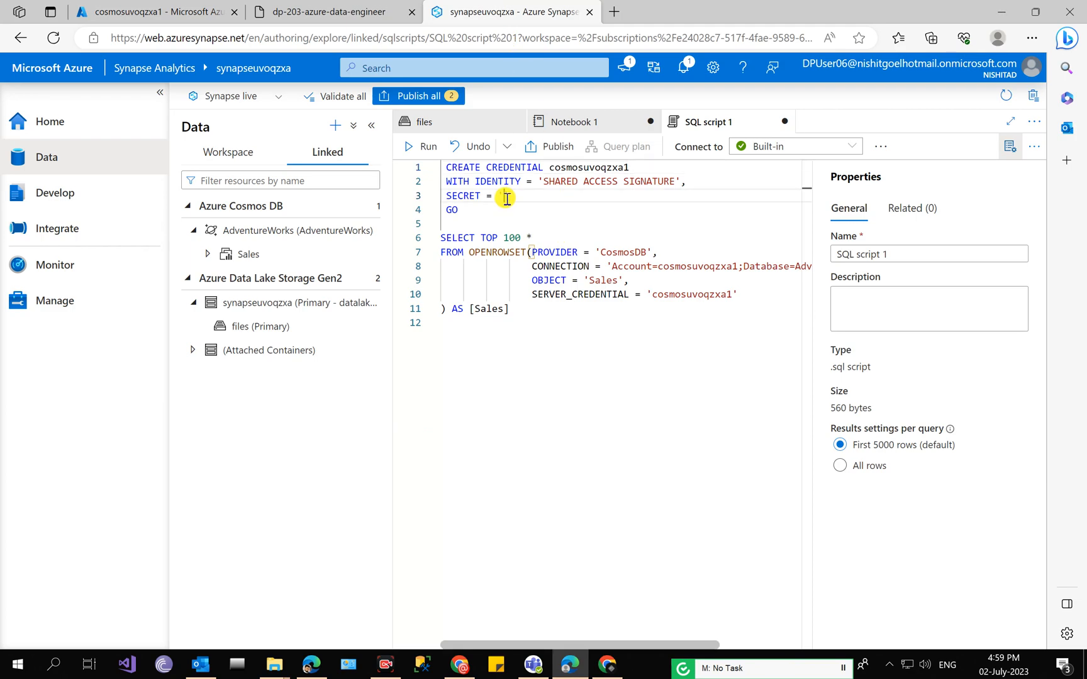
pyautogui.hotkey('ctrl', 'v')
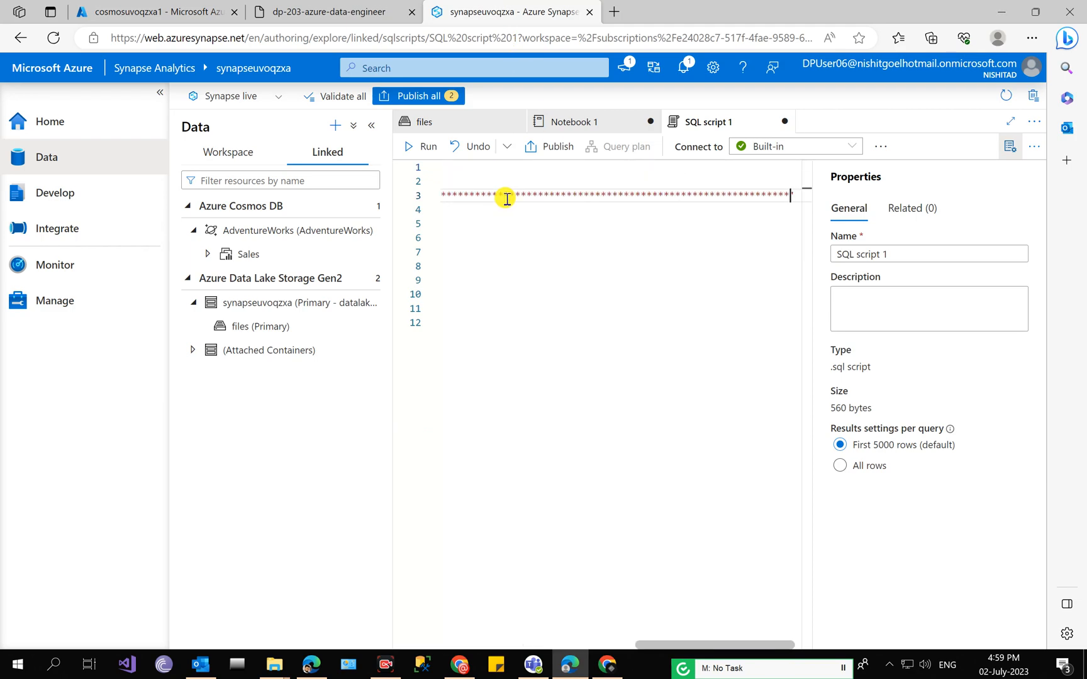
# Review the lab's finished credential script and its run instruction in steps 6 and 7, and return to SQL script 1
pyautogui.click(393, 8)
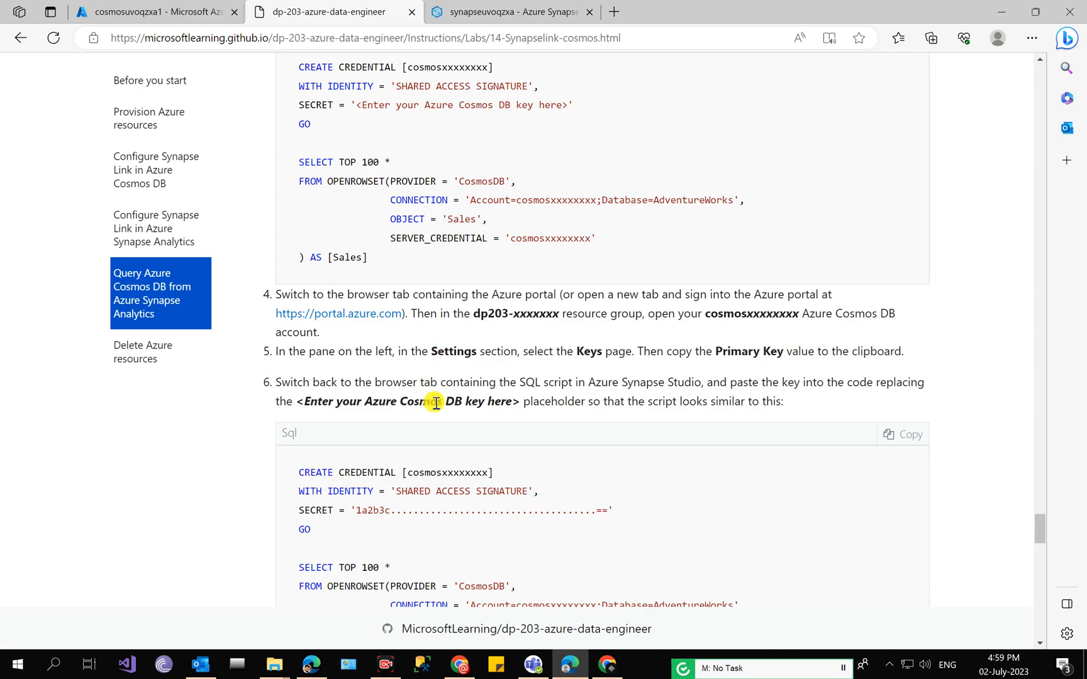
pyautogui.scroll(-2, 435, 402)
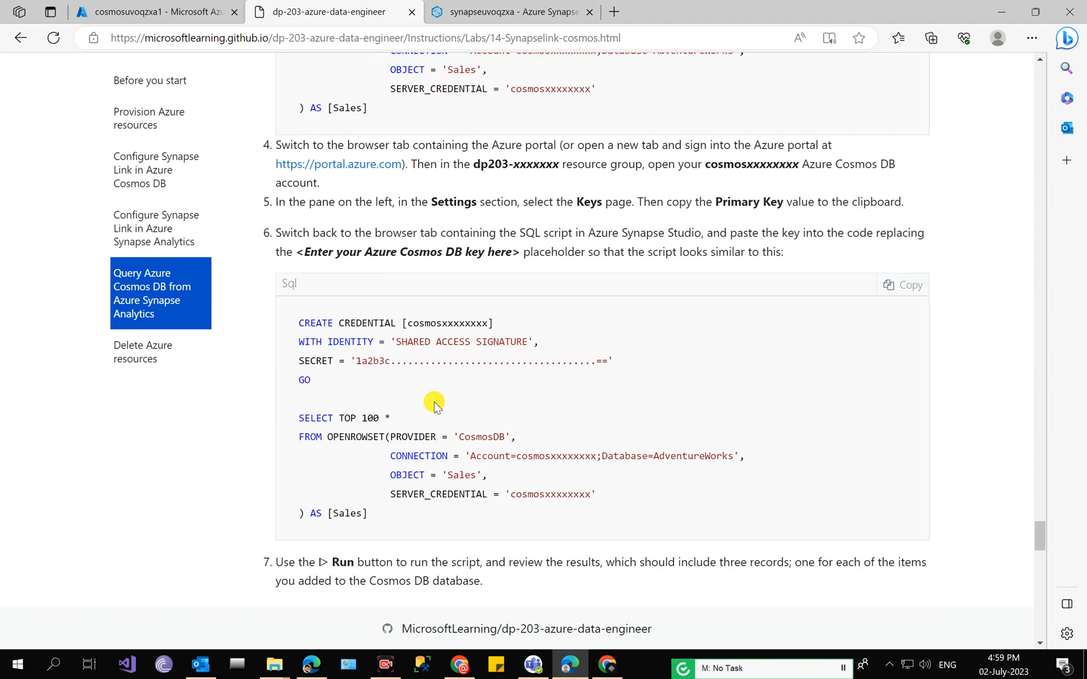
pyautogui.scroll(-2, 434, 401)
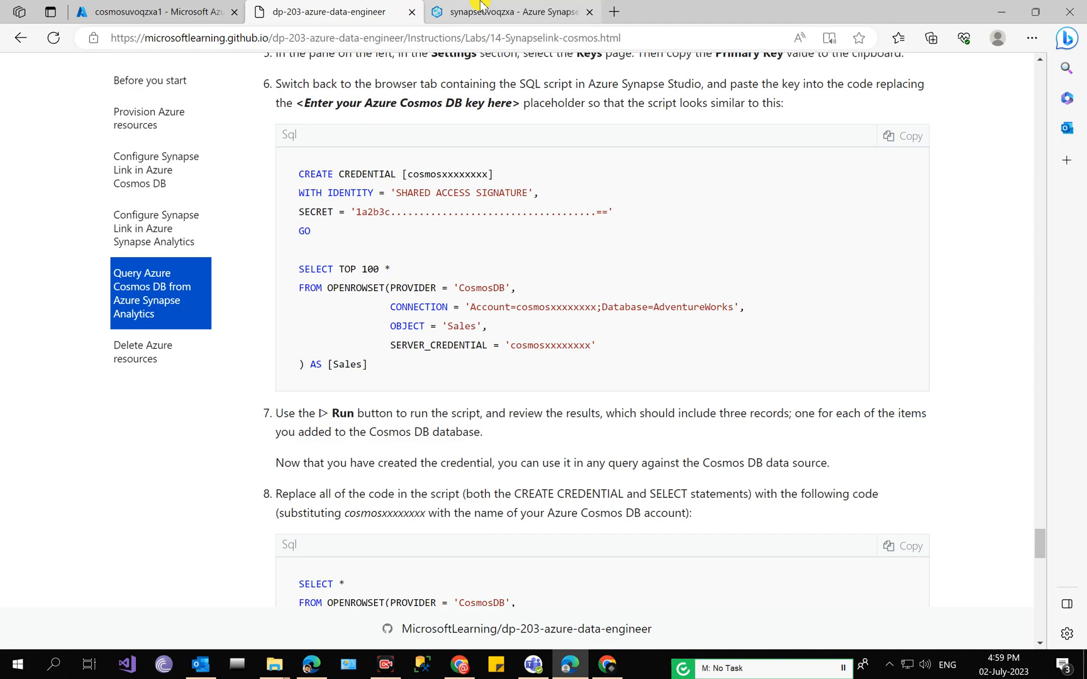
pyautogui.click(479, 7)
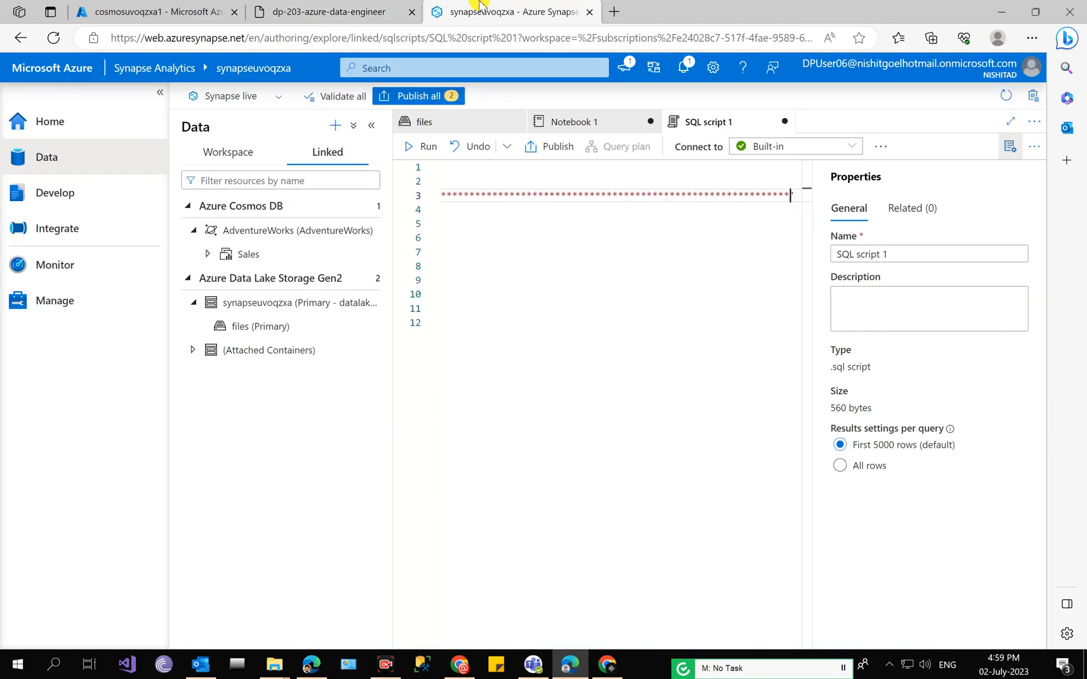
pyautogui.click(382, 666)
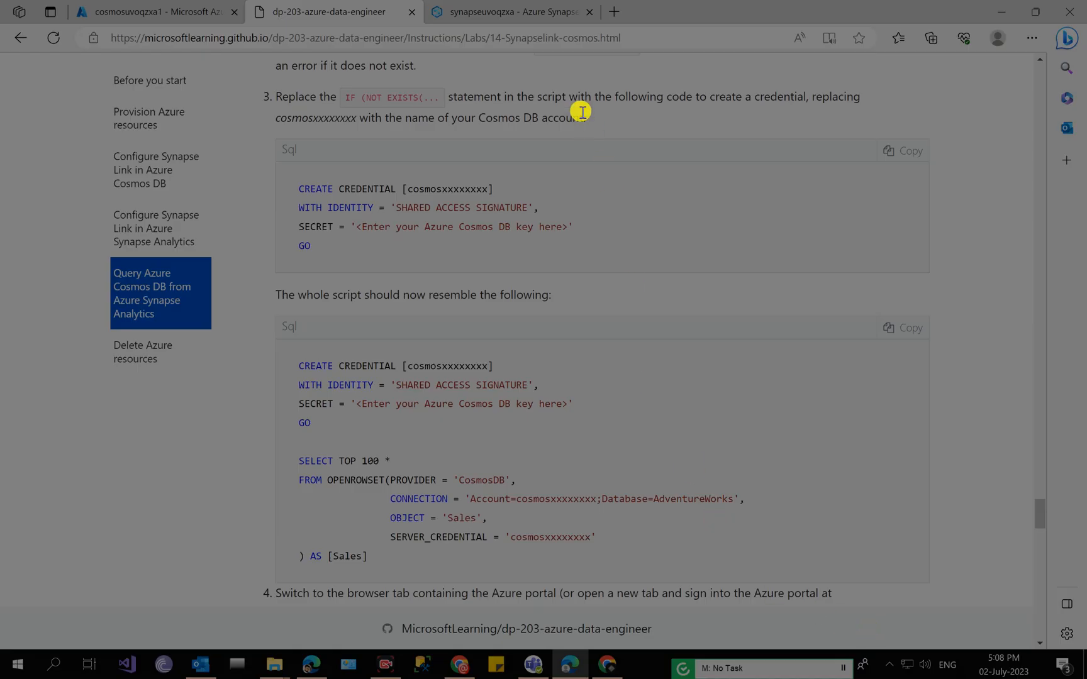
# Compare the SECRET value with the primary key in the Azure portal and try to run SQL script 1 with the mycdbcred credential
pyautogui.click(527, 8)
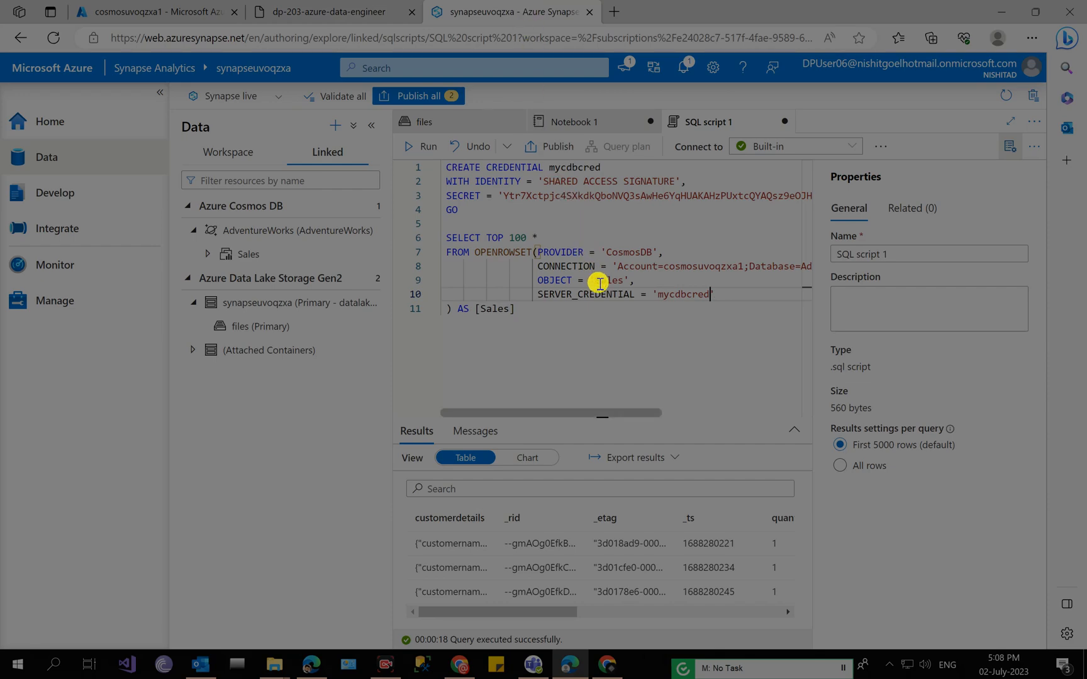
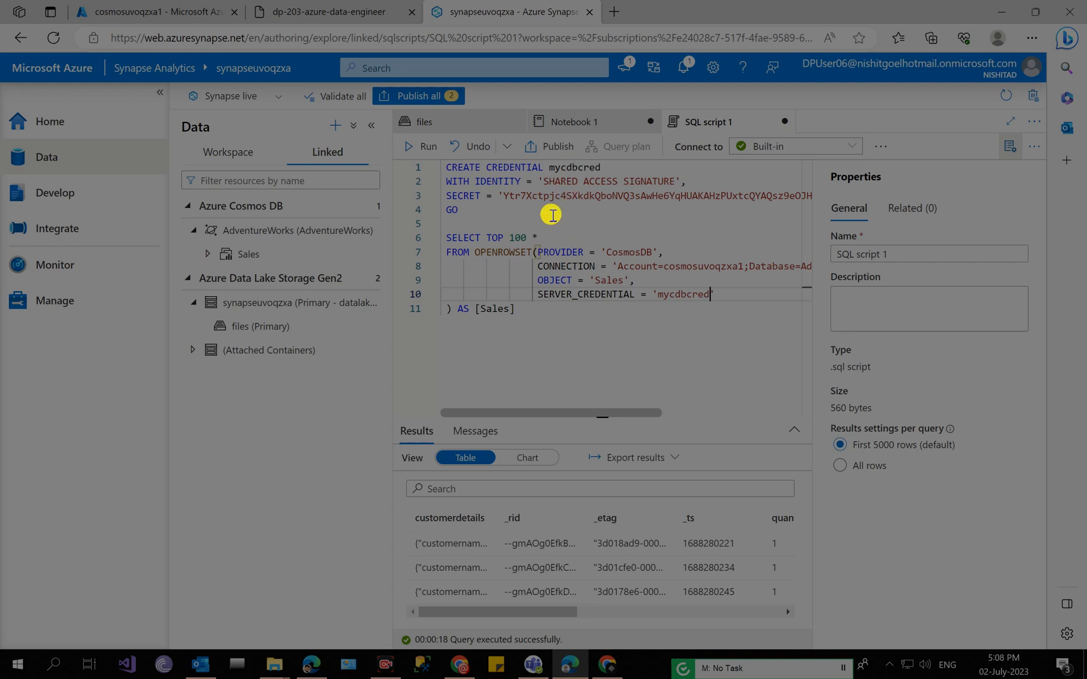
pyautogui.click(150, 7)
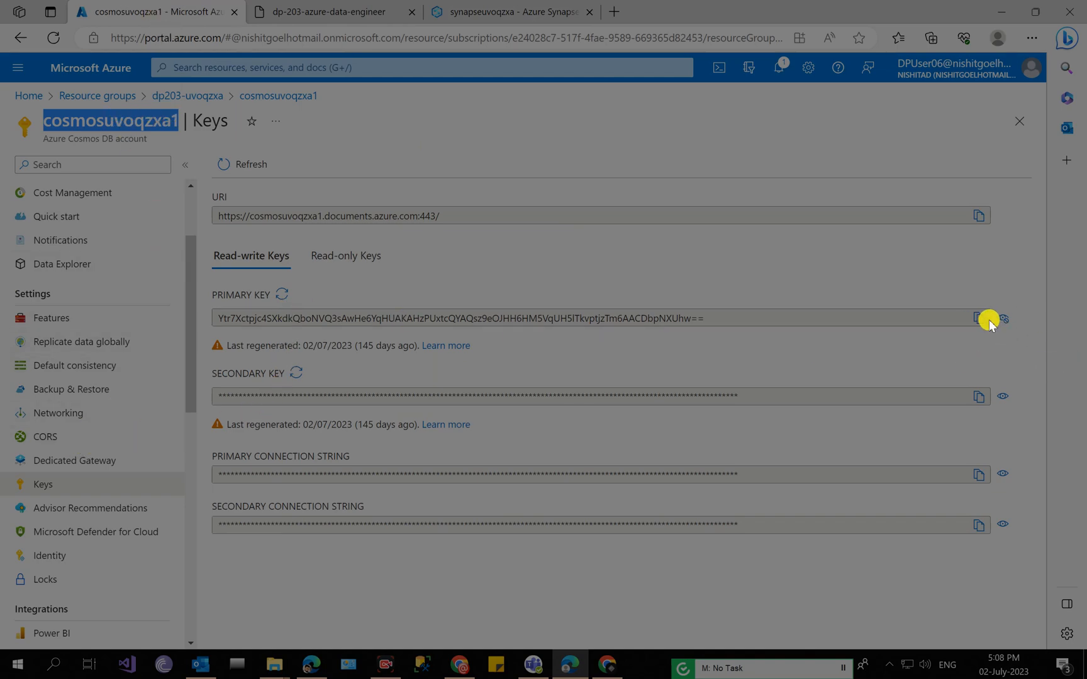
pyautogui.click(498, 10)
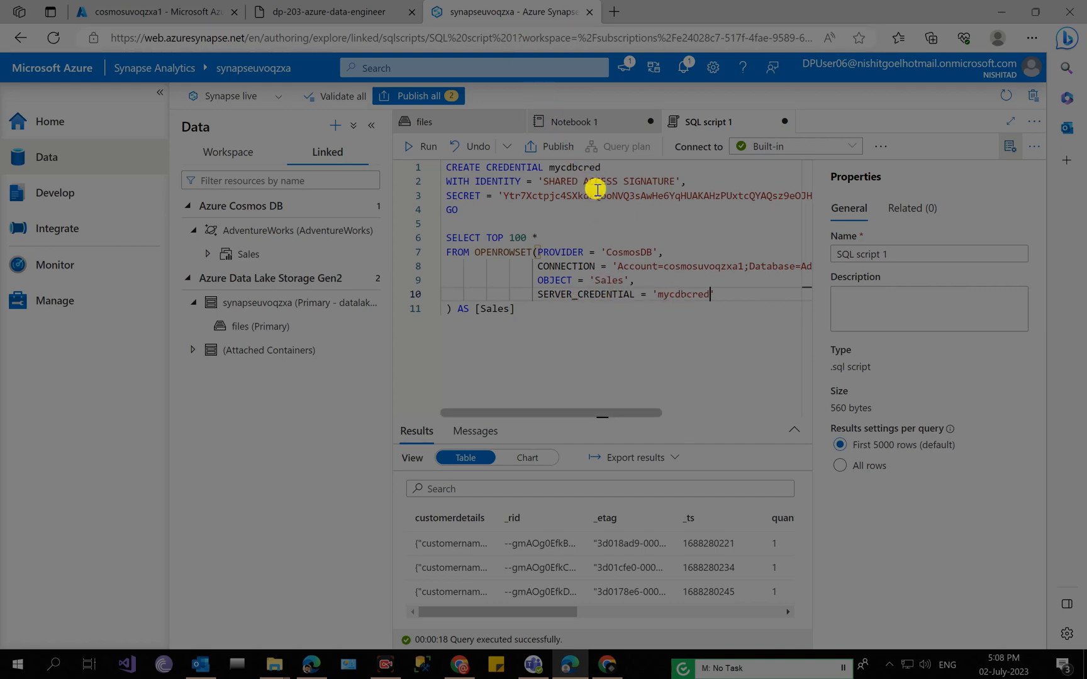
pyautogui.click(423, 146)
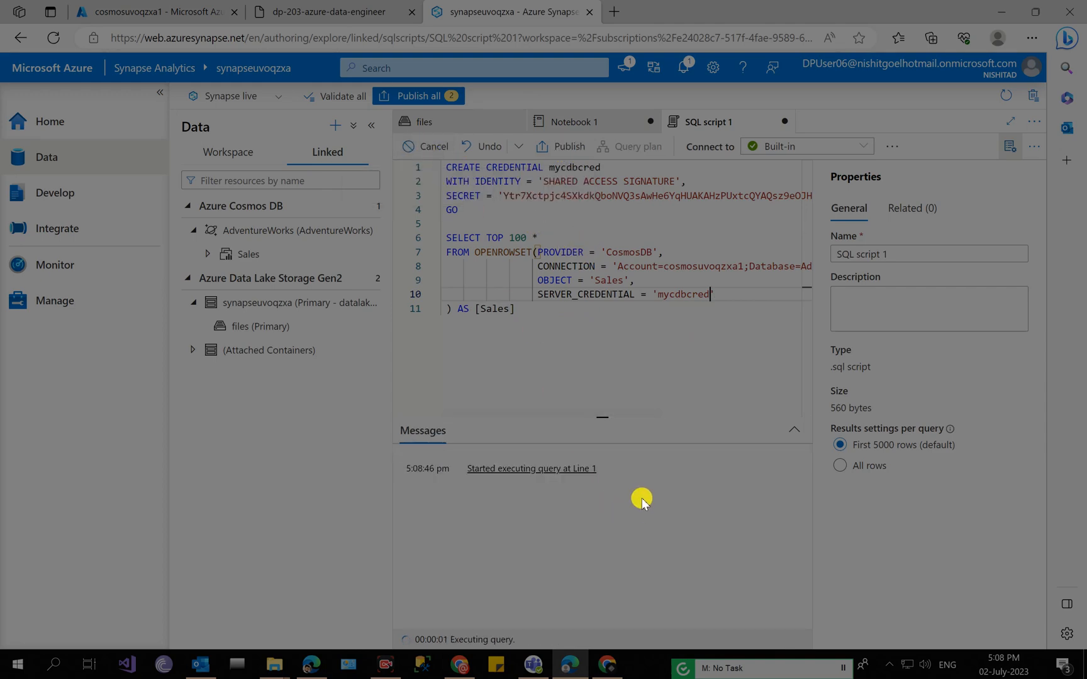
# Read lab steps 7 and 8 and copy the SELECT query whose WITH clause defines the Sales columns
pyautogui.click(360, 7)
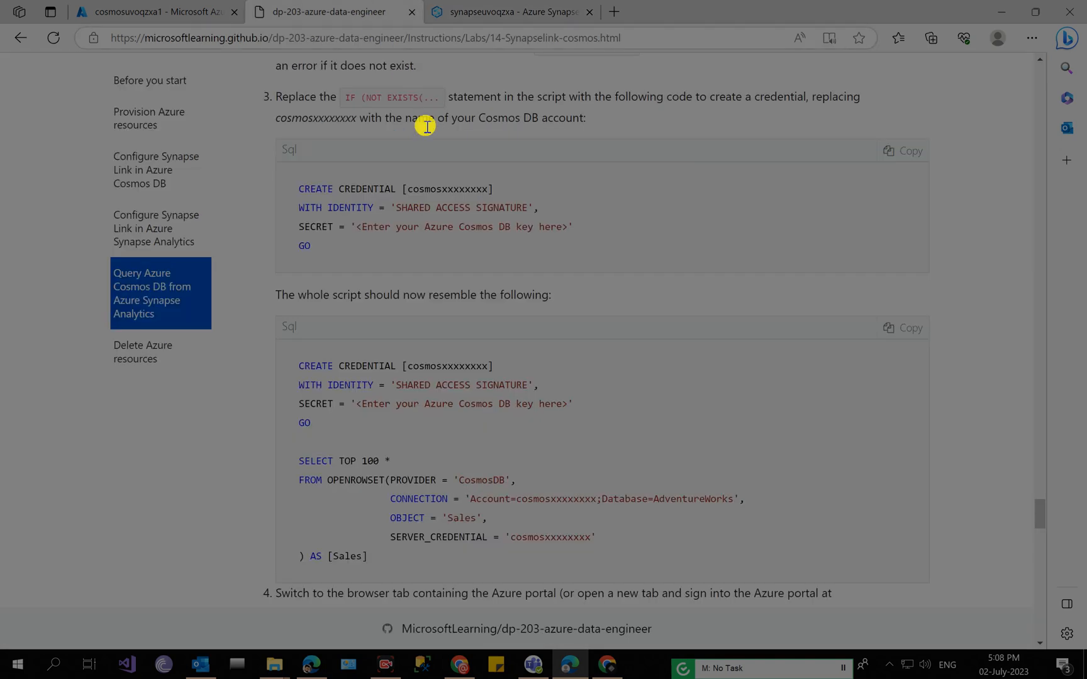
pyautogui.scroll(-9, 453, 441)
pyautogui.scroll(-3, 450, 432)
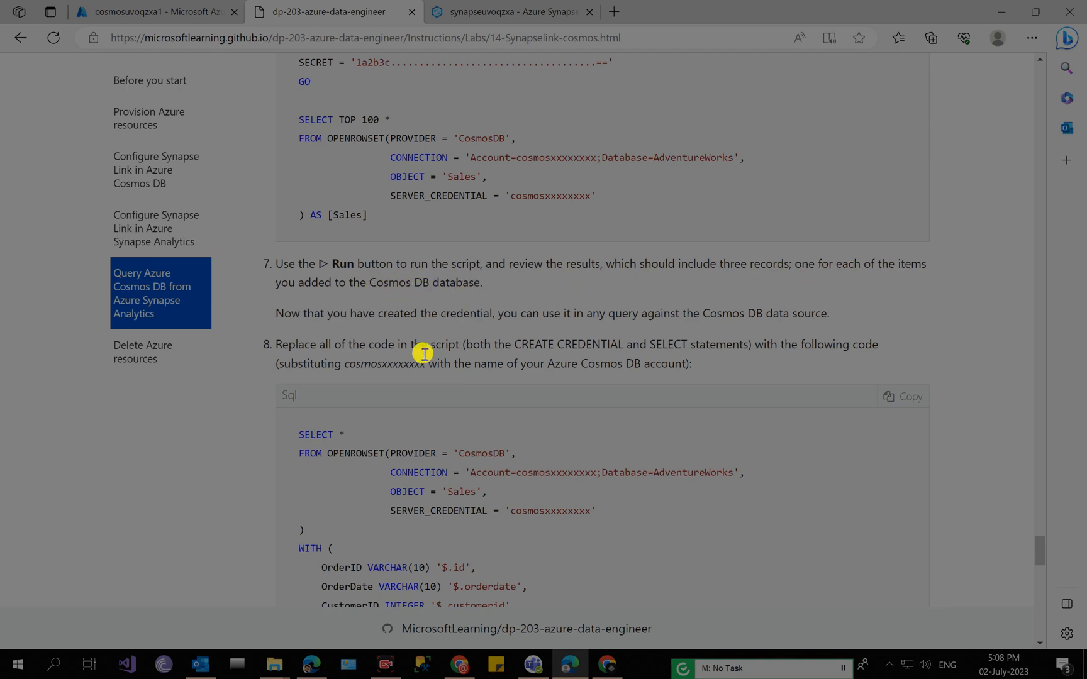
pyautogui.scroll(-2, 427, 353)
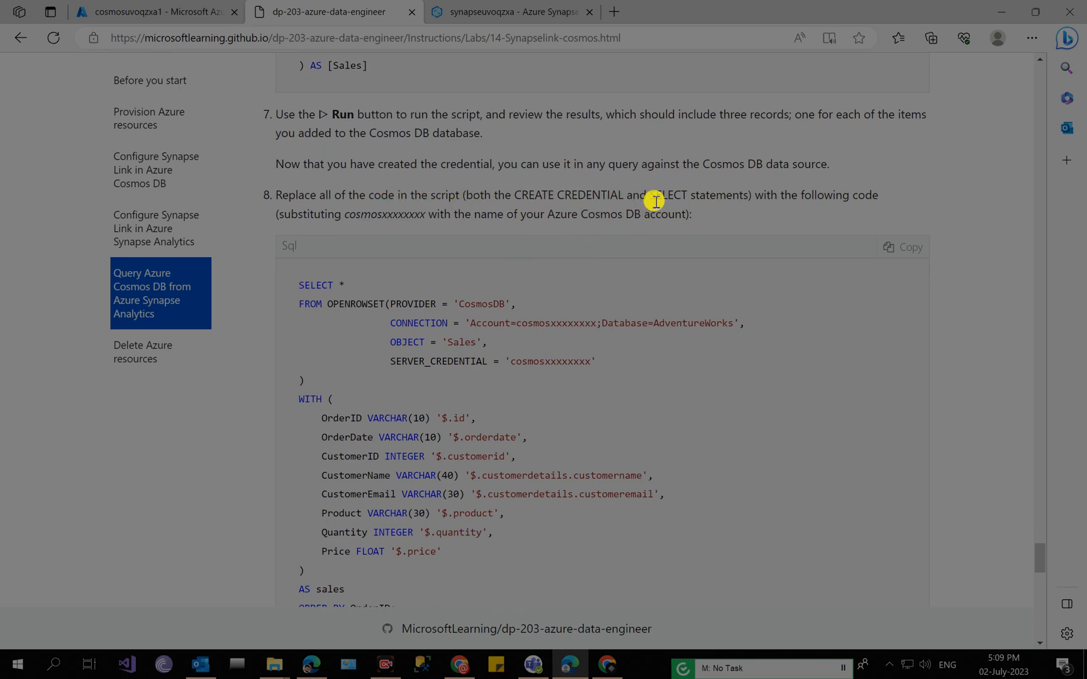
pyautogui.scroll(-5, 376, 315)
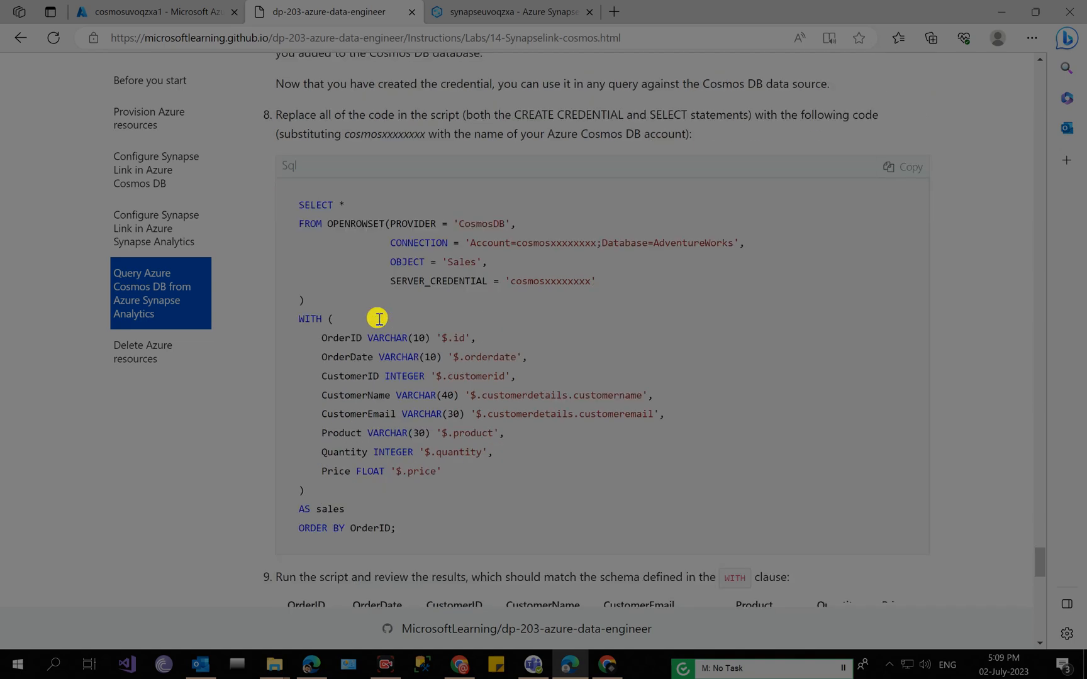
pyautogui.scroll(5, 378, 320)
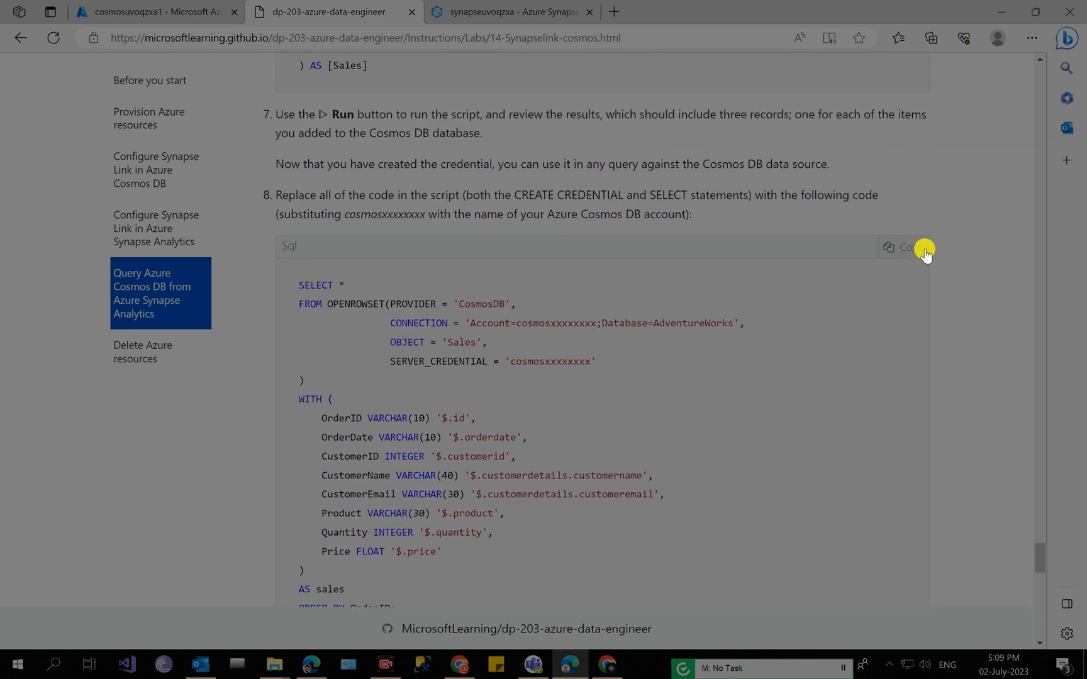
pyautogui.click(912, 248)
# Rename the credential to mycosdbcred in both the CREATE CREDENTIAL line and the SERVER_CREDENTIAL value, and run SQL script 1
pyautogui.click(451, 7)
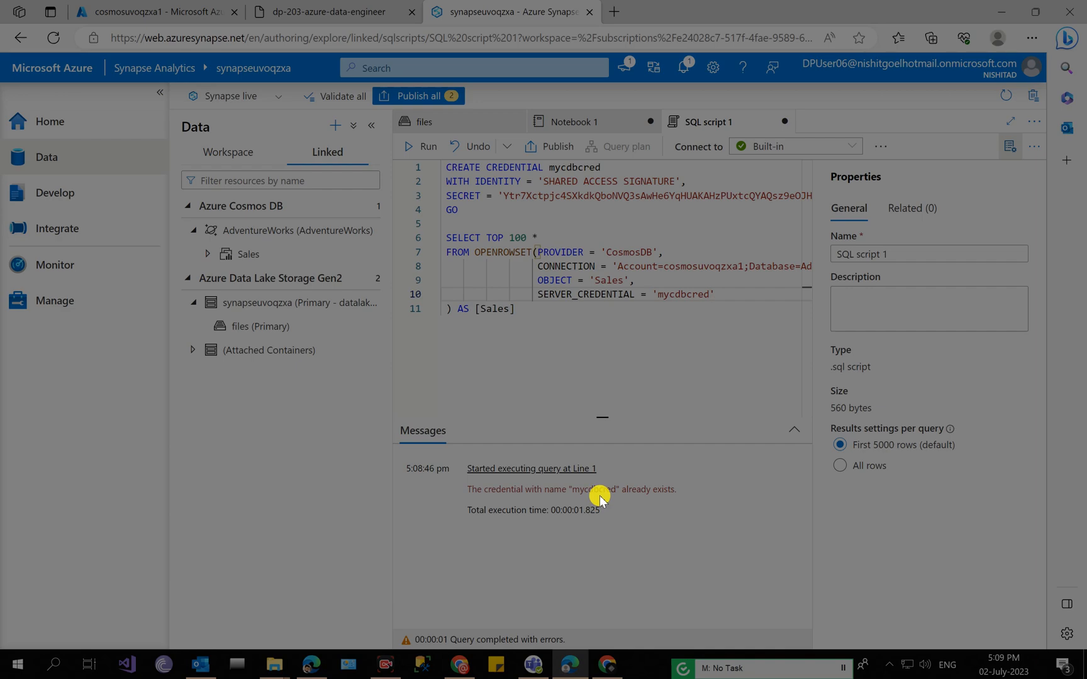
pyautogui.click(567, 167)
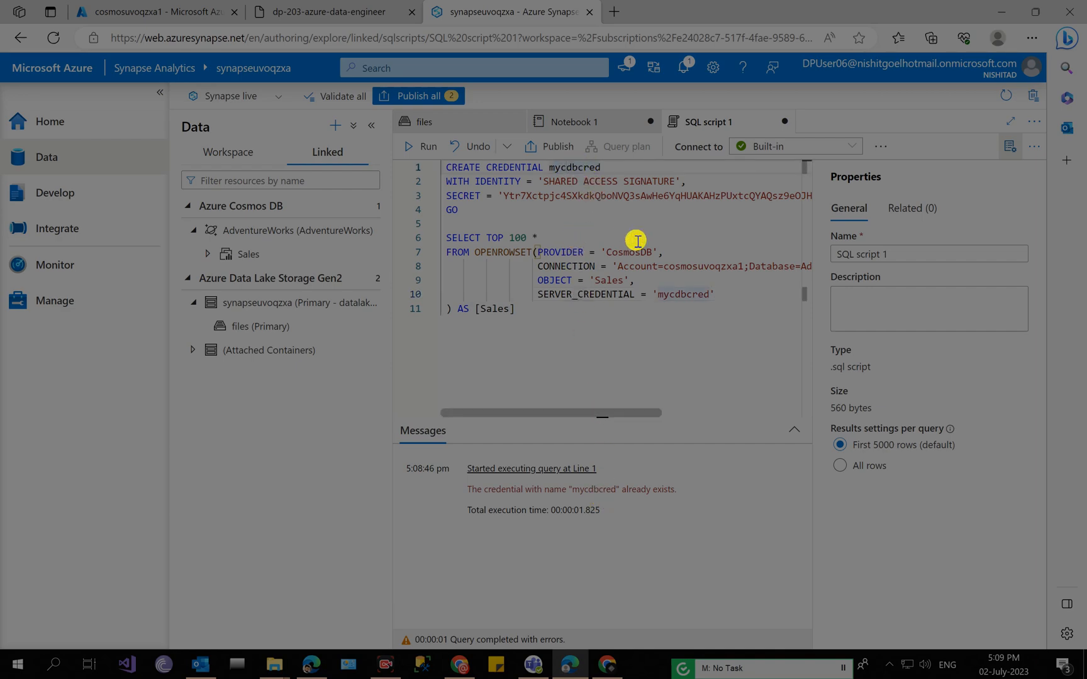
pyautogui.click(675, 294)
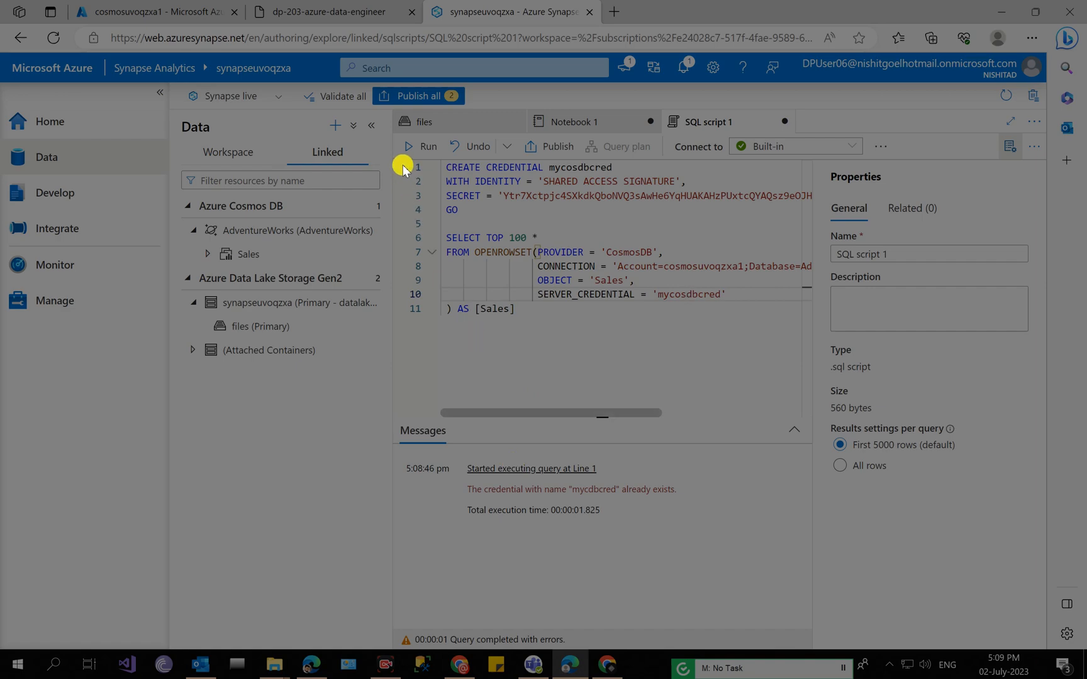
pyautogui.click(418, 147)
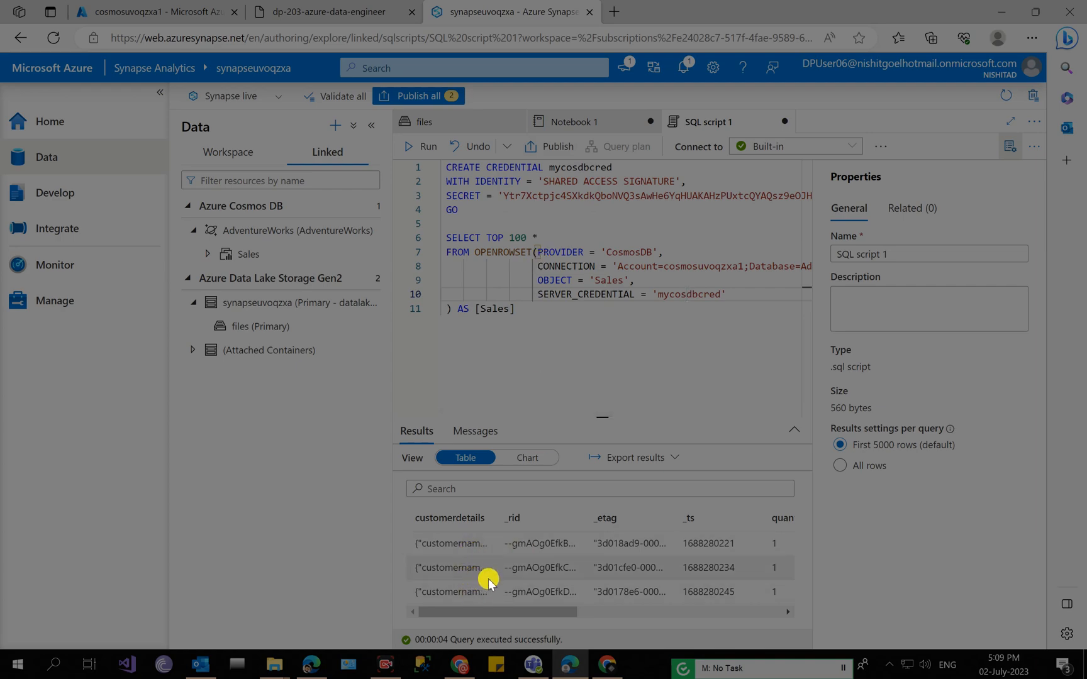
# Replace all code in SQL script 1 with the lab's step 8 SELECT query containing the WITH schema clause and ORDER BY OrderID
pyautogui.click(381, 9)
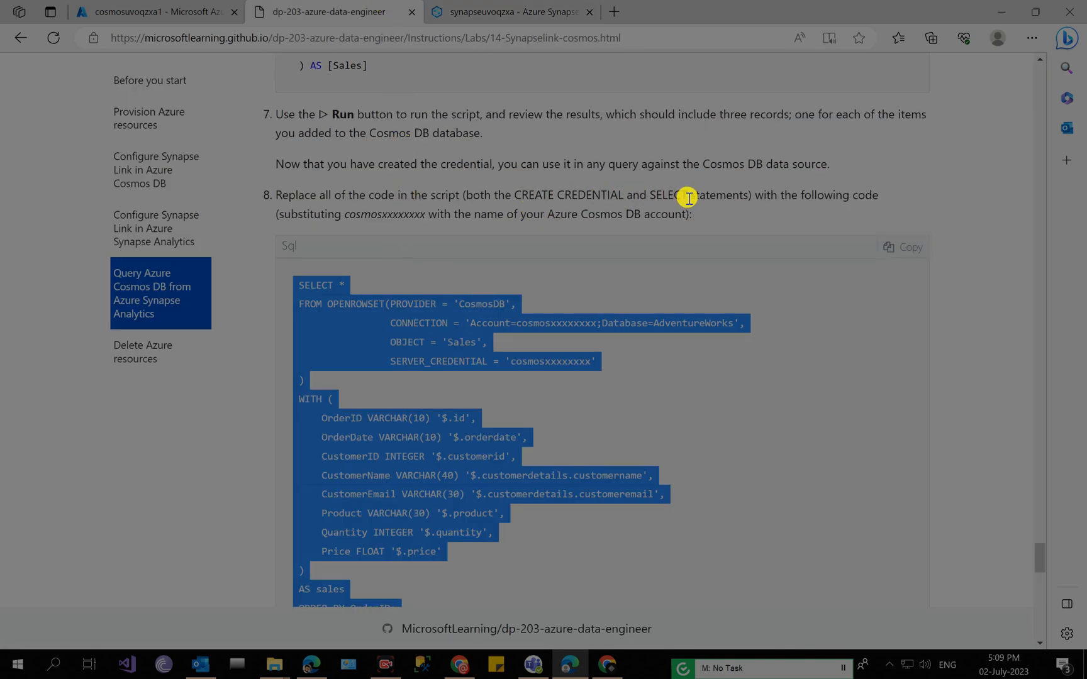
pyautogui.click(904, 247)
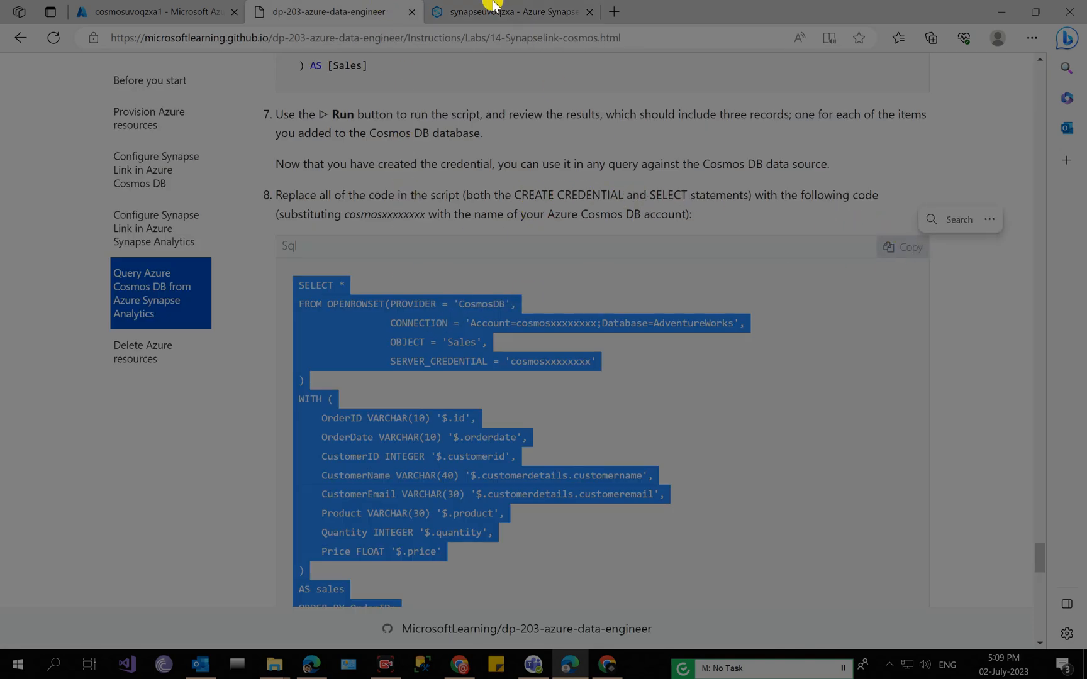
pyautogui.click(493, 6)
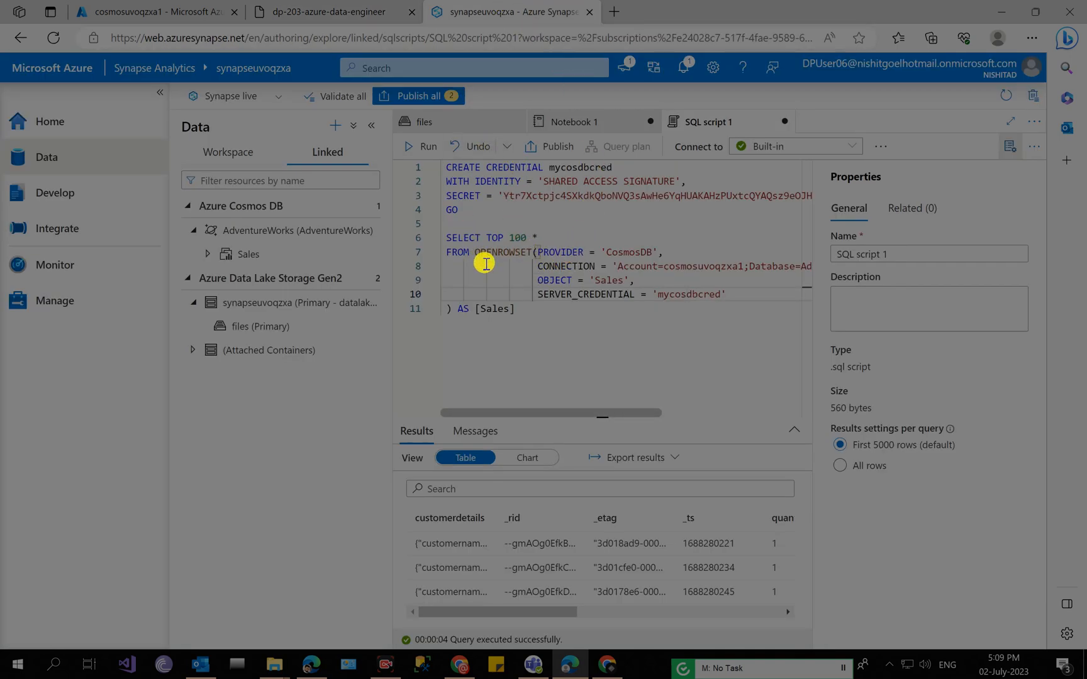
pyautogui.hotkey('ctrl', 'a')
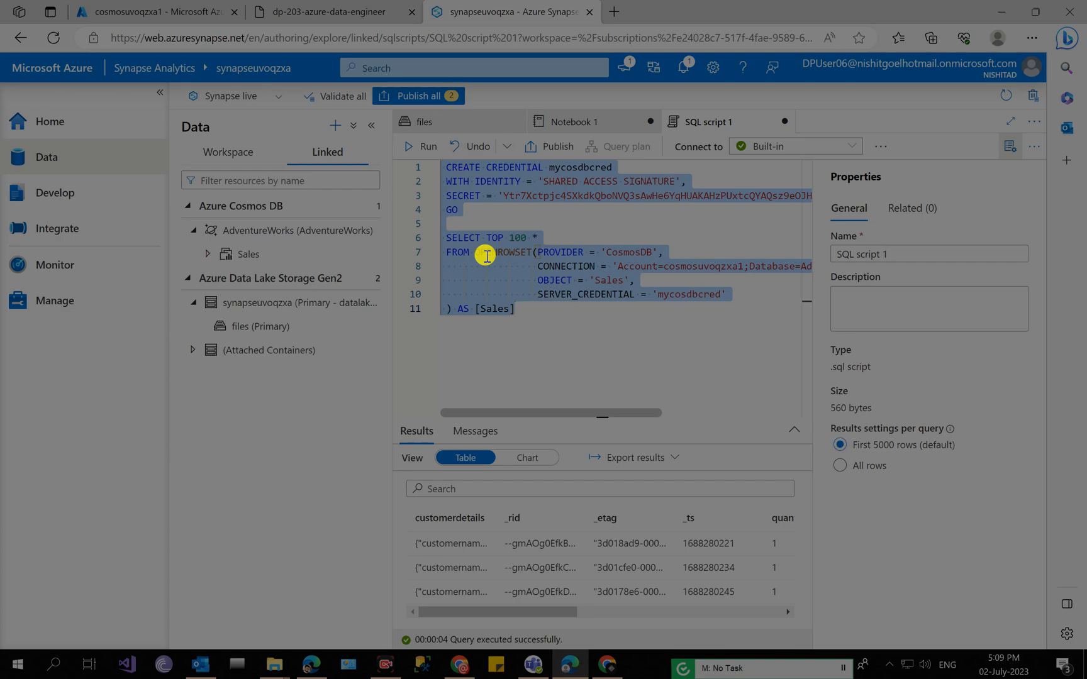
pyautogui.hotkey('ctrl', 'v')
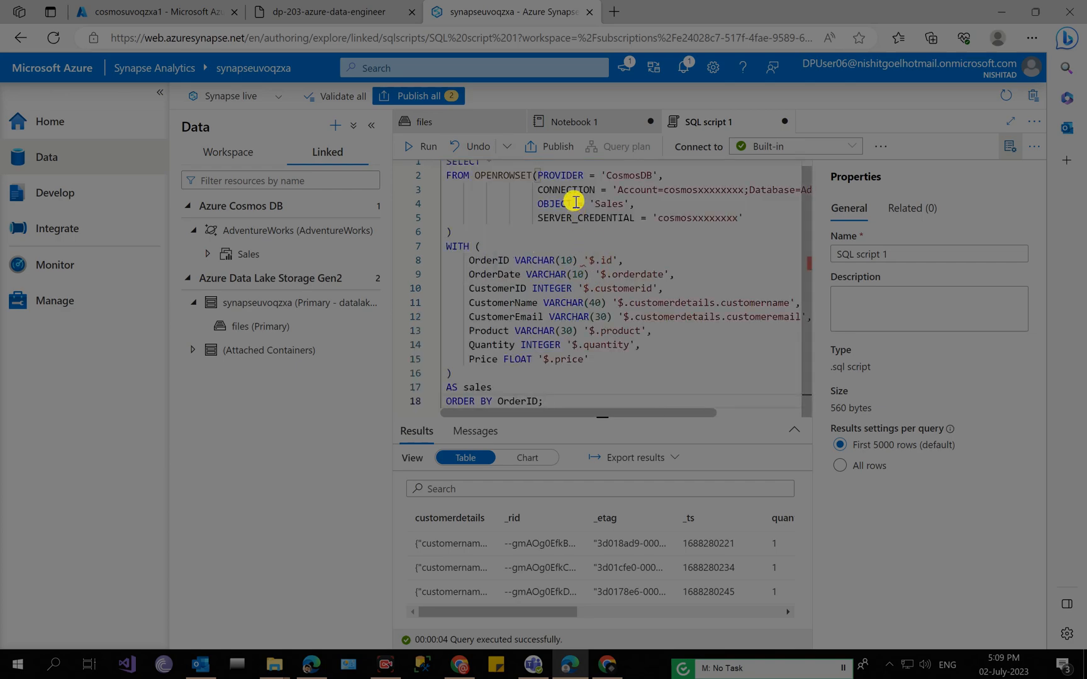
# Replace the placeholder account in the query with cosmosuvoqzxa1 from the Azure portal, set SERVER_CREDENTIAL to 'mycdbcred', and run SQL script 1
pyautogui.scroll(1, 548, 232)
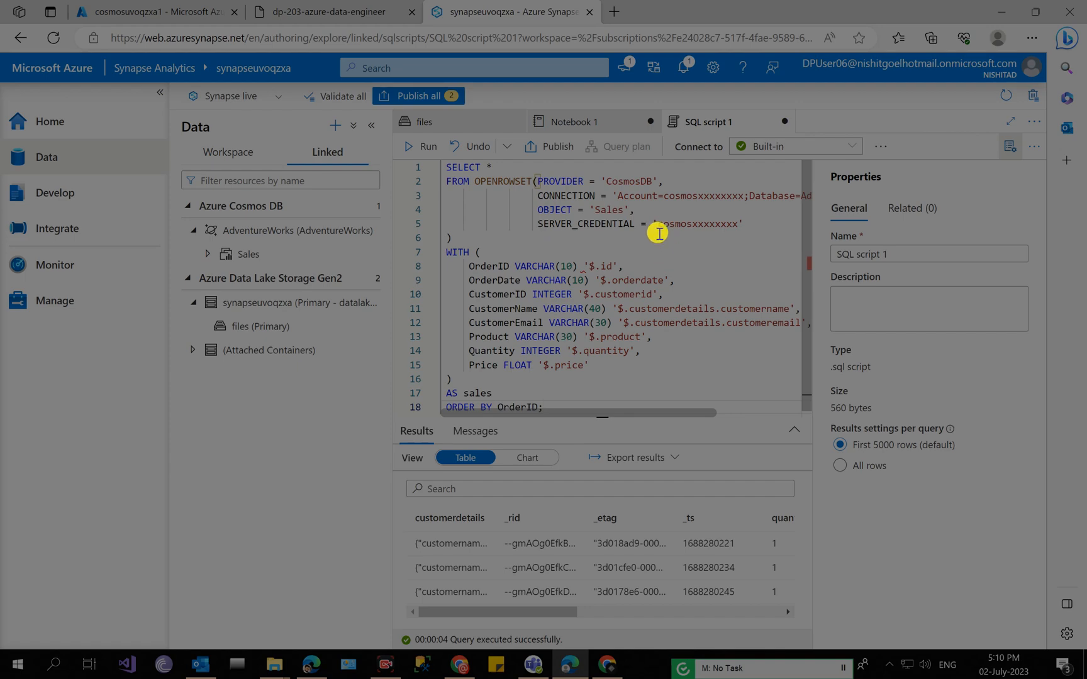
pyautogui.click(205, 11)
pyautogui.rightClick(162, 112)
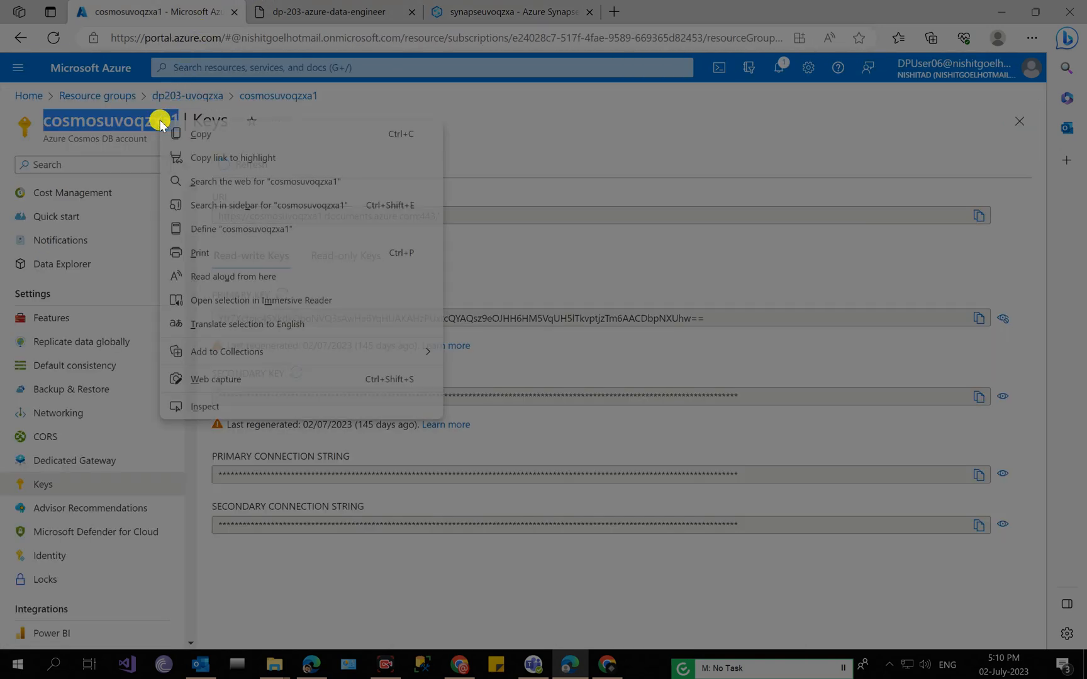
pyautogui.click(208, 134)
pyautogui.click(503, 12)
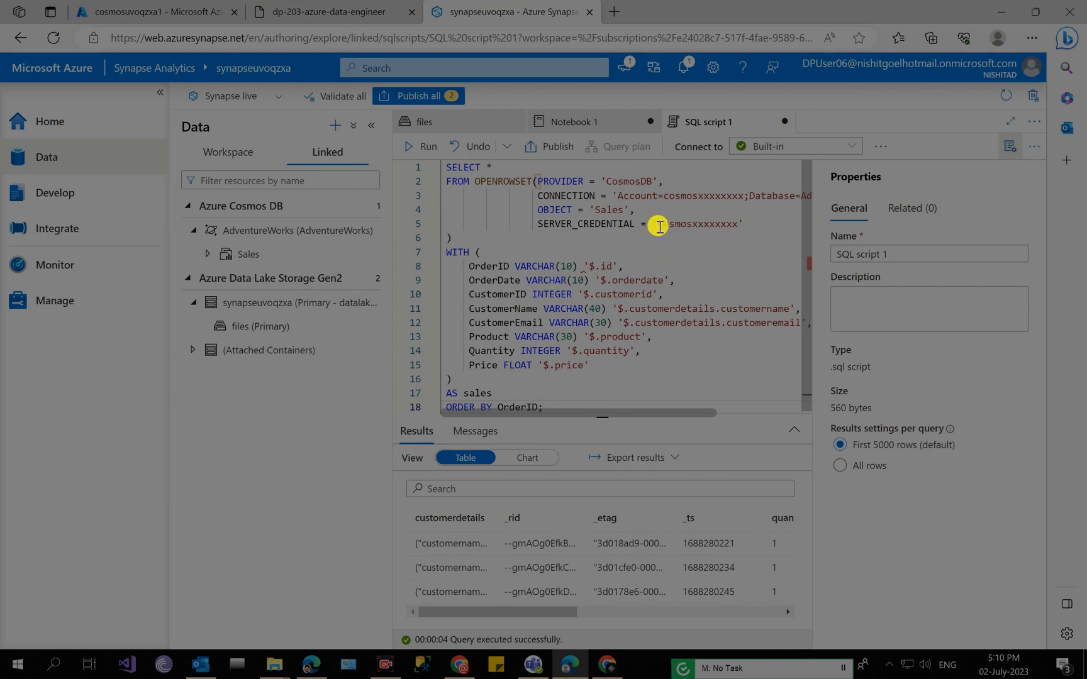
pyautogui.moveTo(658, 229); pyautogui.dragTo(730, 229)
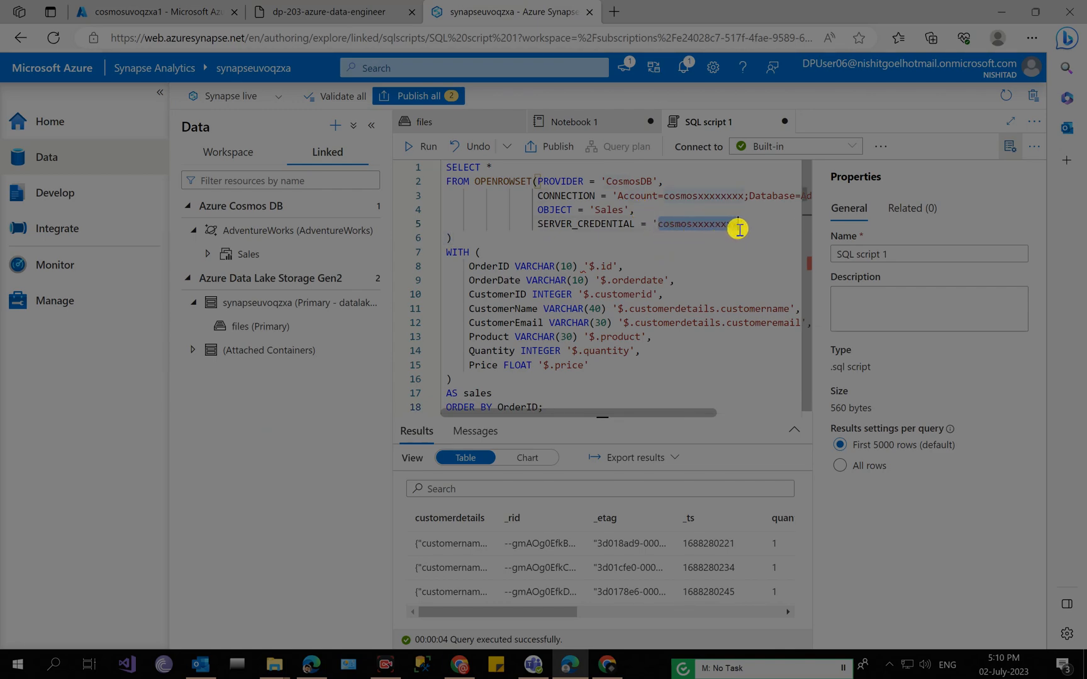
pyautogui.hotkey('ctrl', 'v')
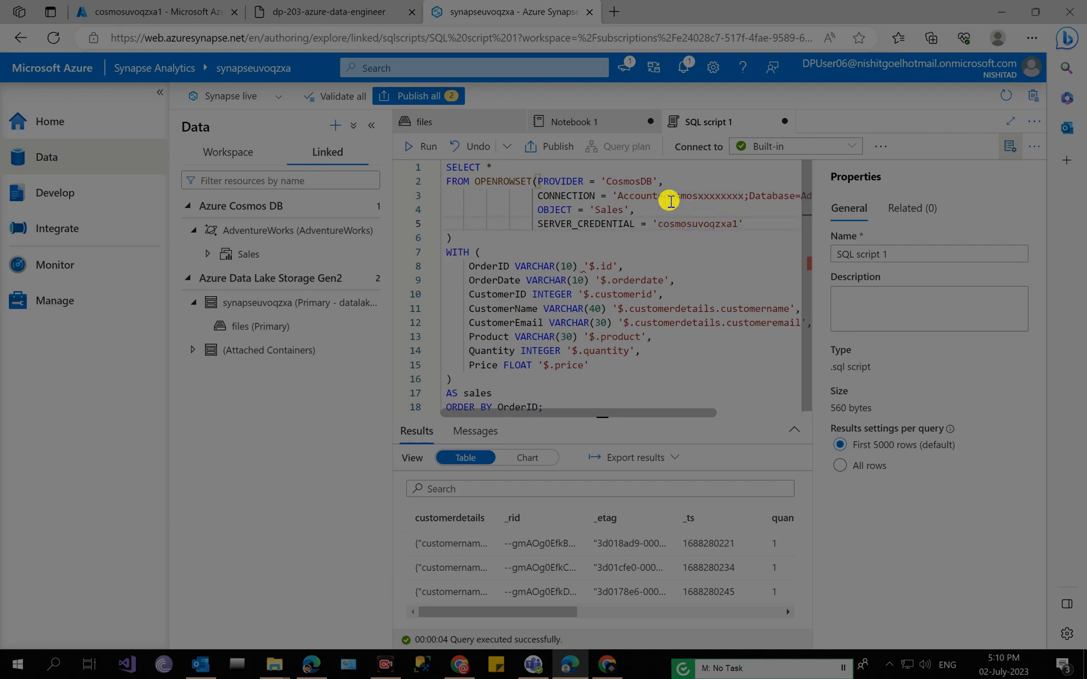
pyautogui.moveTo(664, 197); pyautogui.dragTo(738, 201)
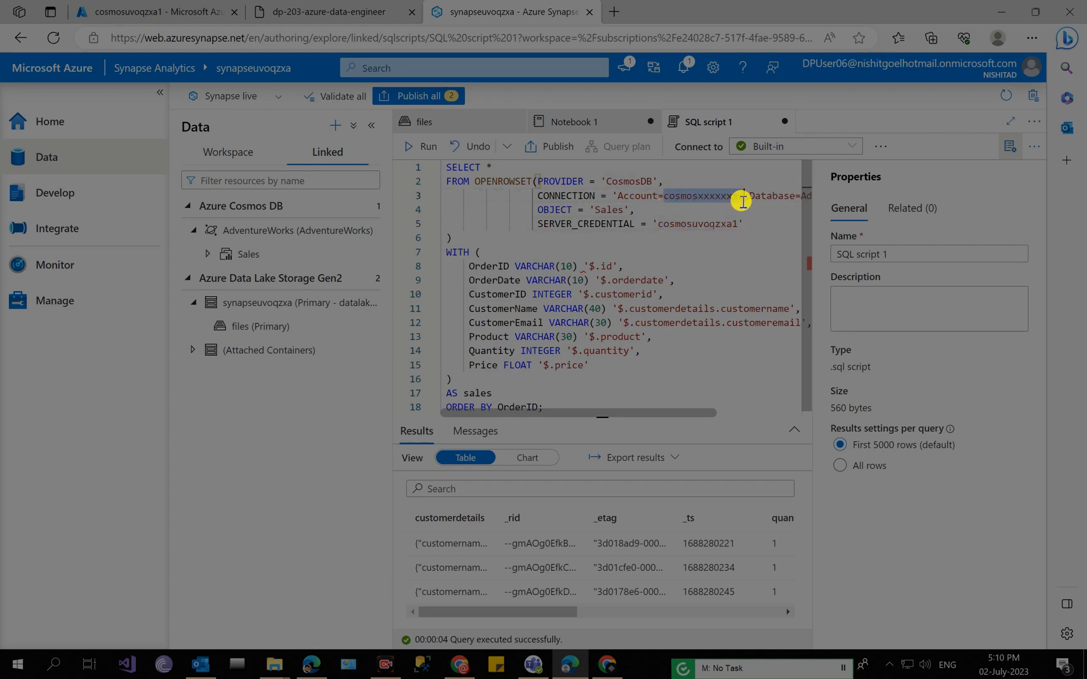
pyautogui.hotkey('ctrl', 'v')
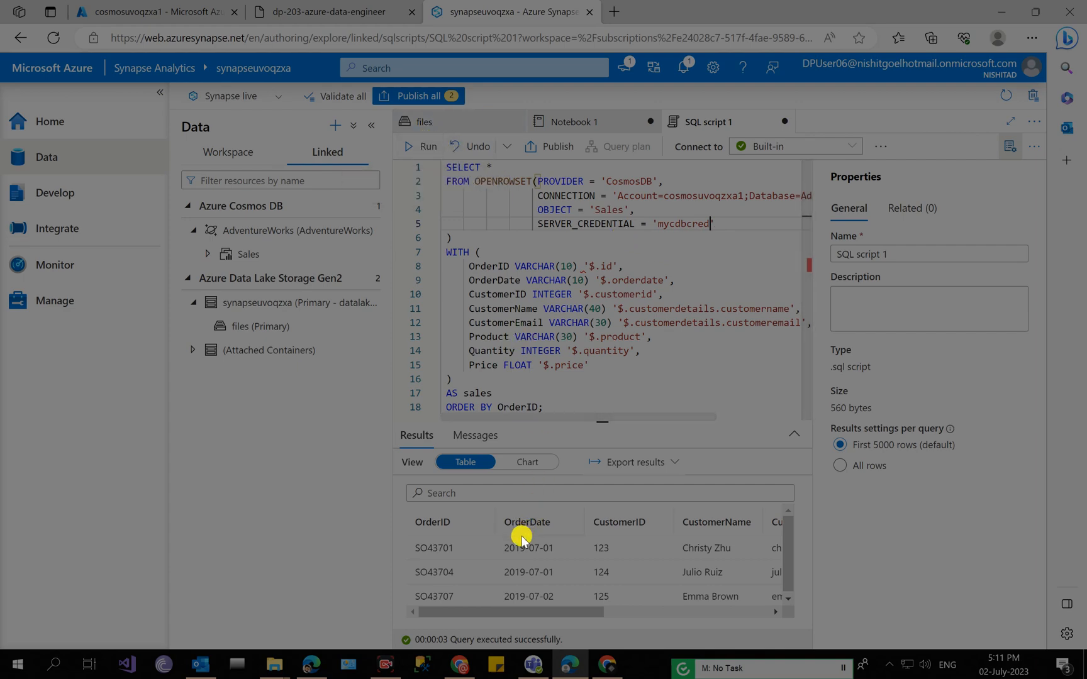
# Read the lab section on verifying Cosmos DB data modifications and open the AdventureWorks Sales container's Items in the portal's Data Explorer
pyautogui.click(390, 5)
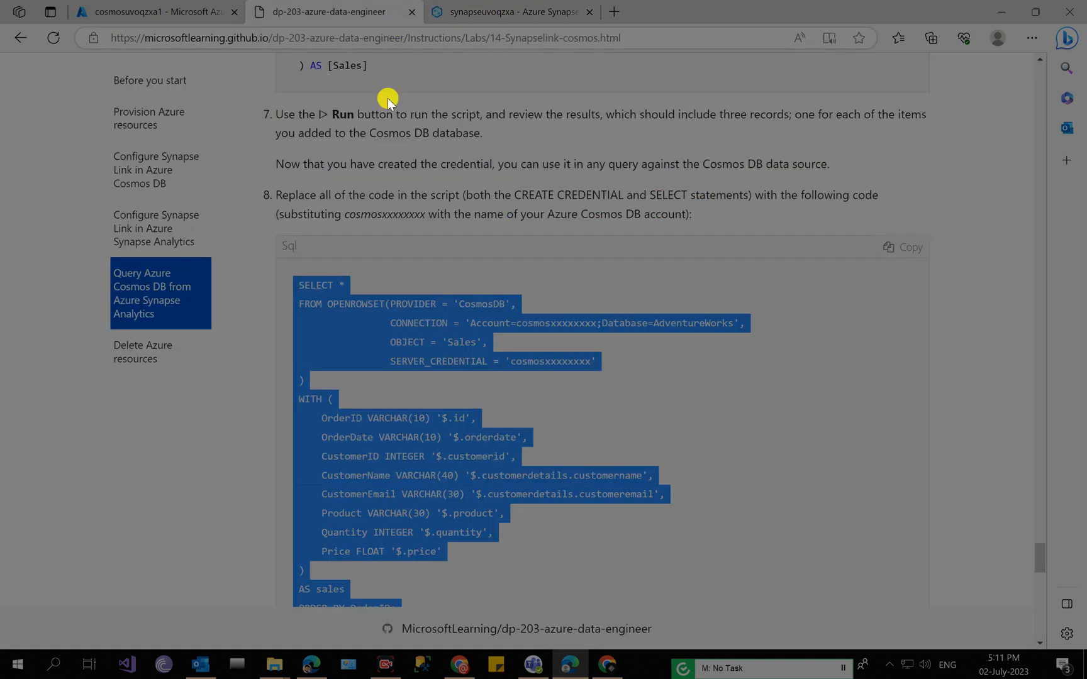
pyautogui.scroll(-7, 381, 313)
pyautogui.scroll(-3, 281, 386)
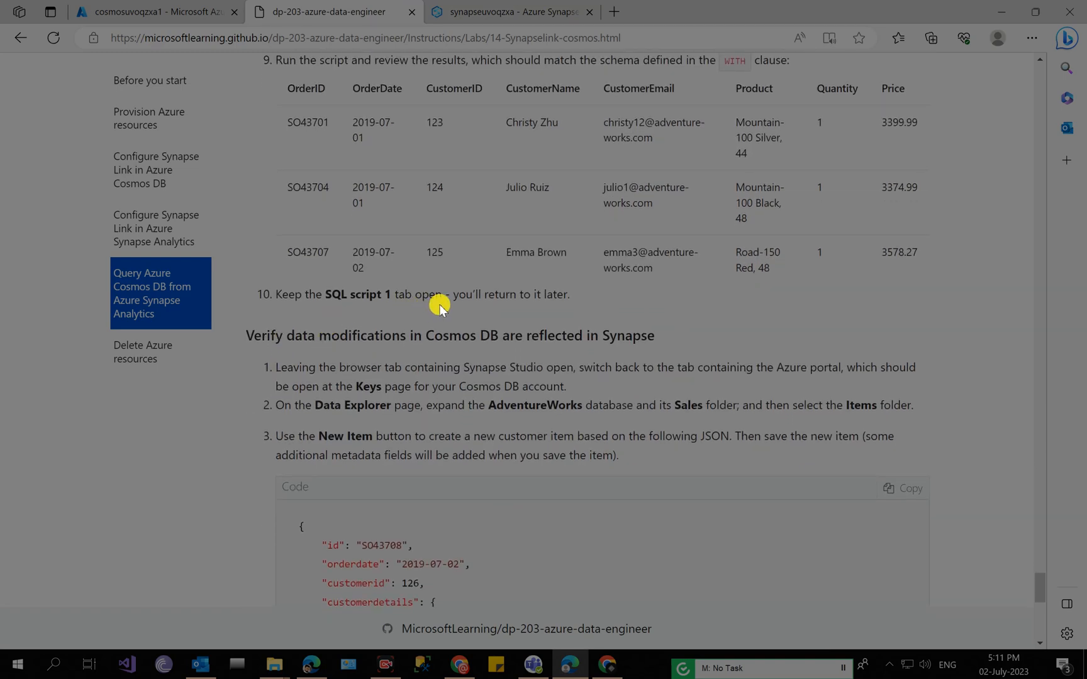
pyautogui.scroll(-3, 432, 416)
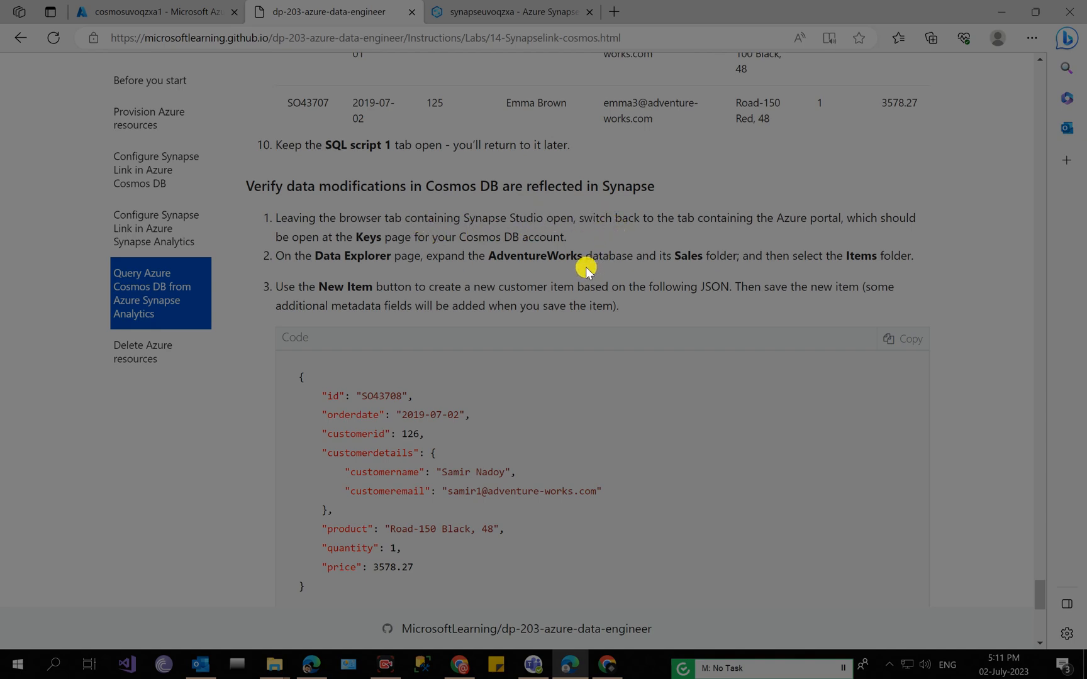
pyautogui.click(169, 7)
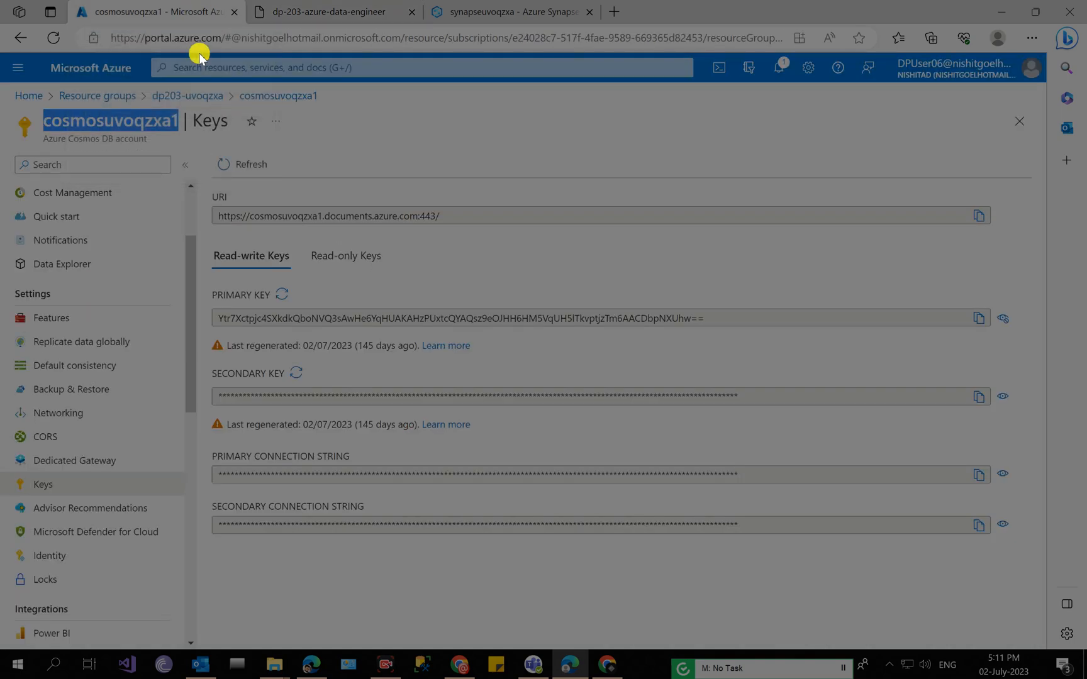
pyautogui.click(68, 264)
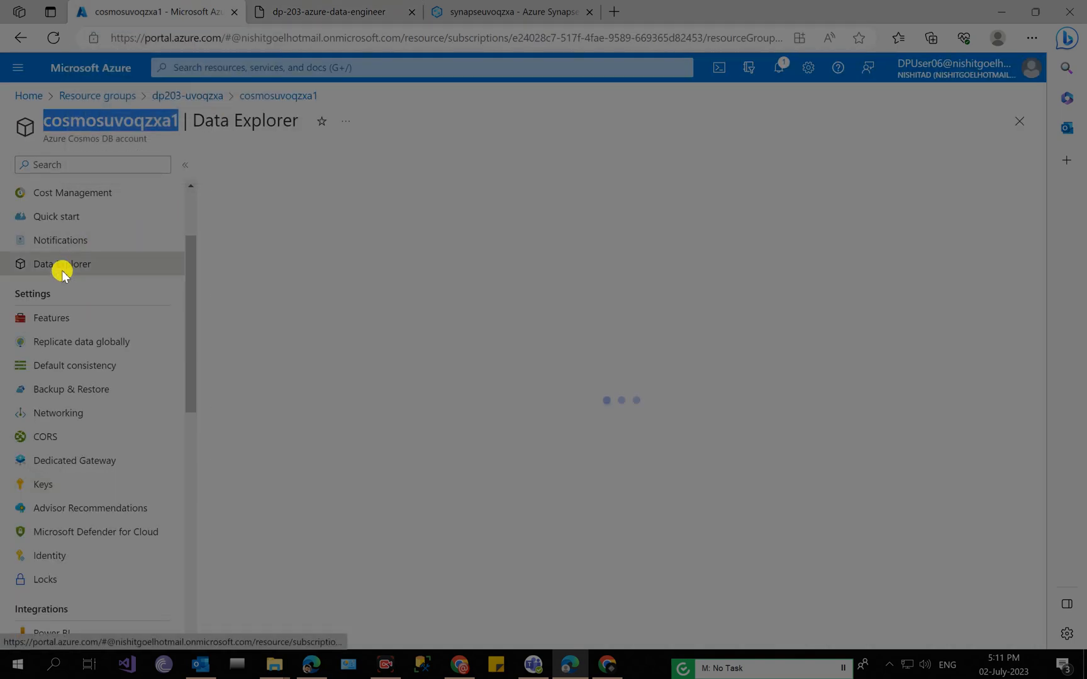
pyautogui.click(307, 5)
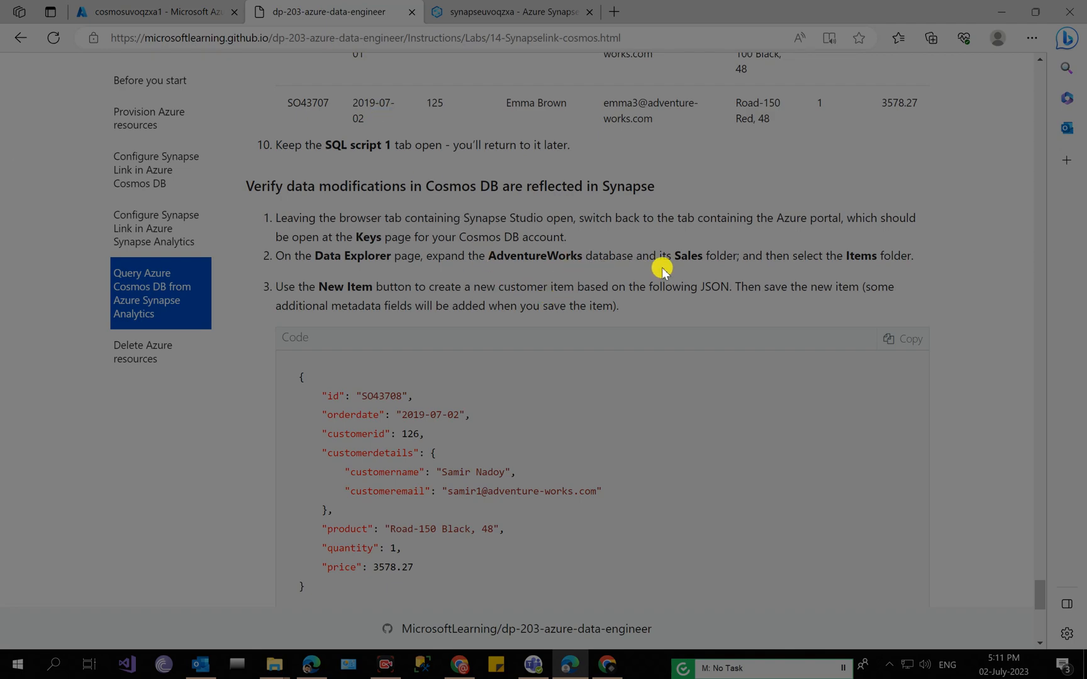
pyautogui.click(227, 6)
pyautogui.click(294, 245)
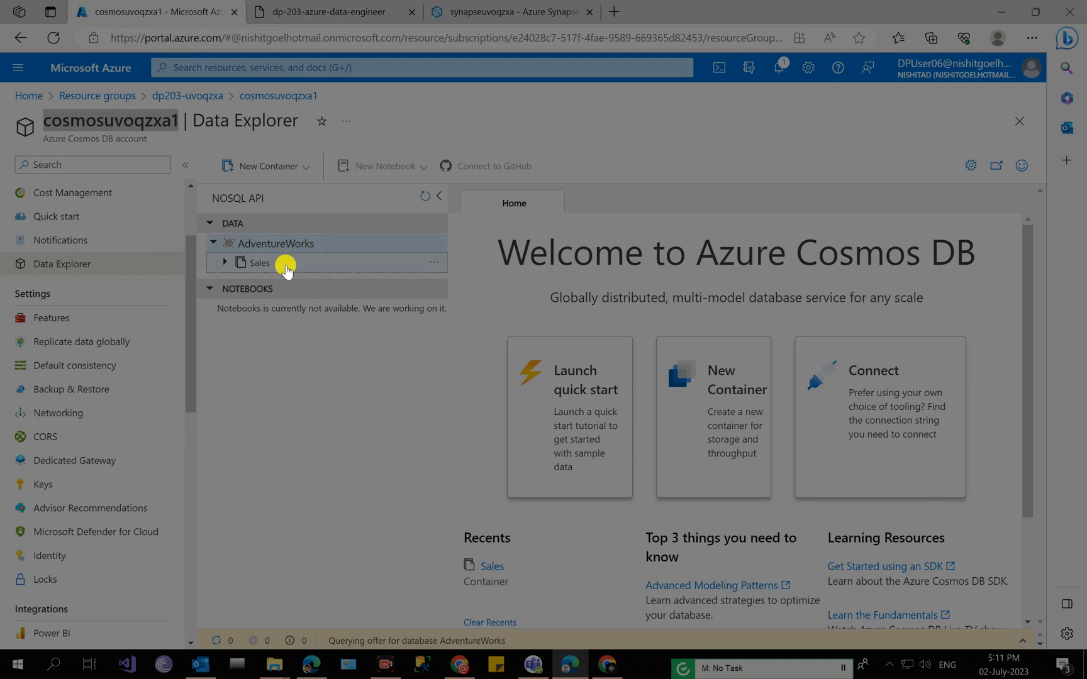
pyautogui.click(287, 265)
pyautogui.click(310, 284)
# Create and save a new Sales item from the lab's step 3 JSON for Road-150 Black, 48, dated 2019-07-02, quantity 1, price 3578.27
pyautogui.click(322, 9)
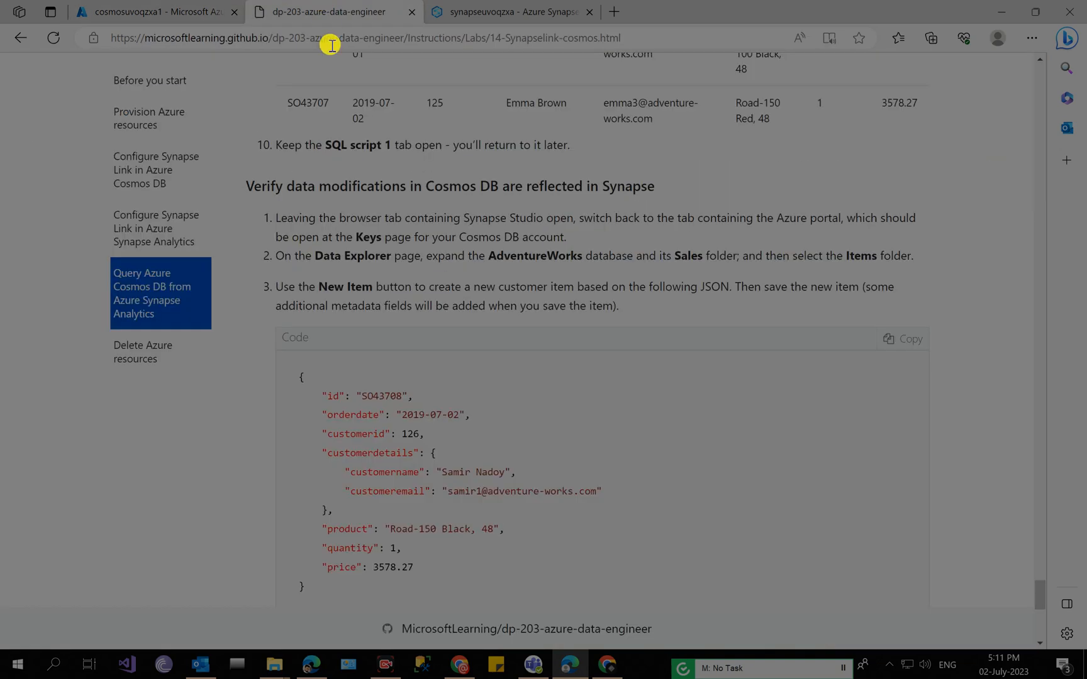
pyautogui.click(894, 353)
pyautogui.hotkey('ctrl', 'c')
pyautogui.click(198, 8)
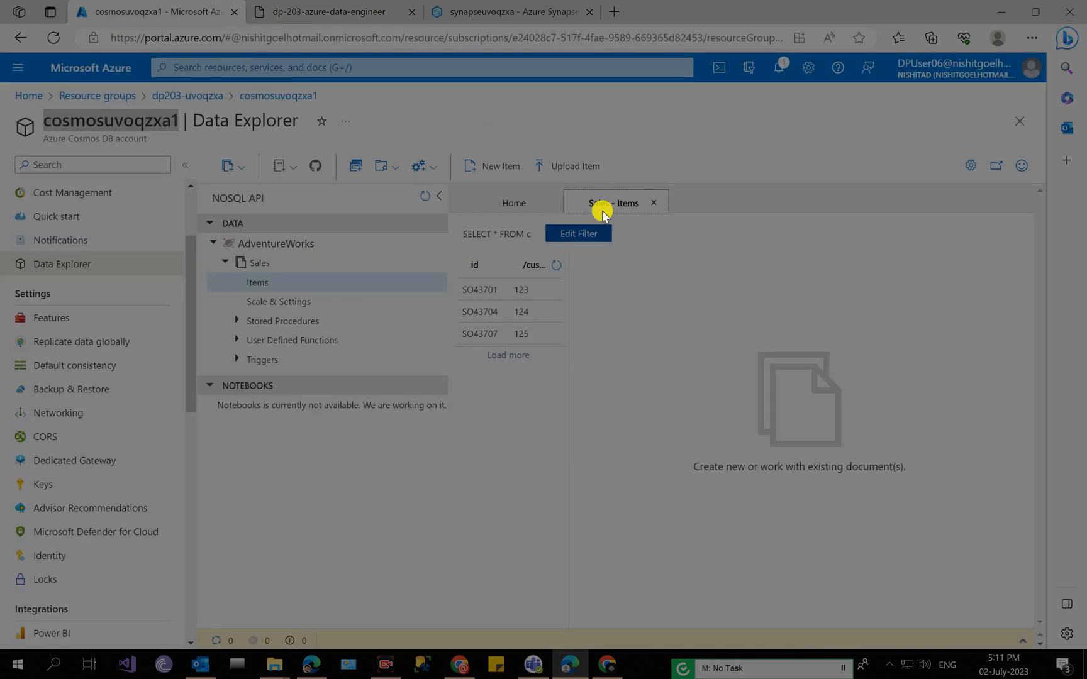
pyautogui.click(492, 166)
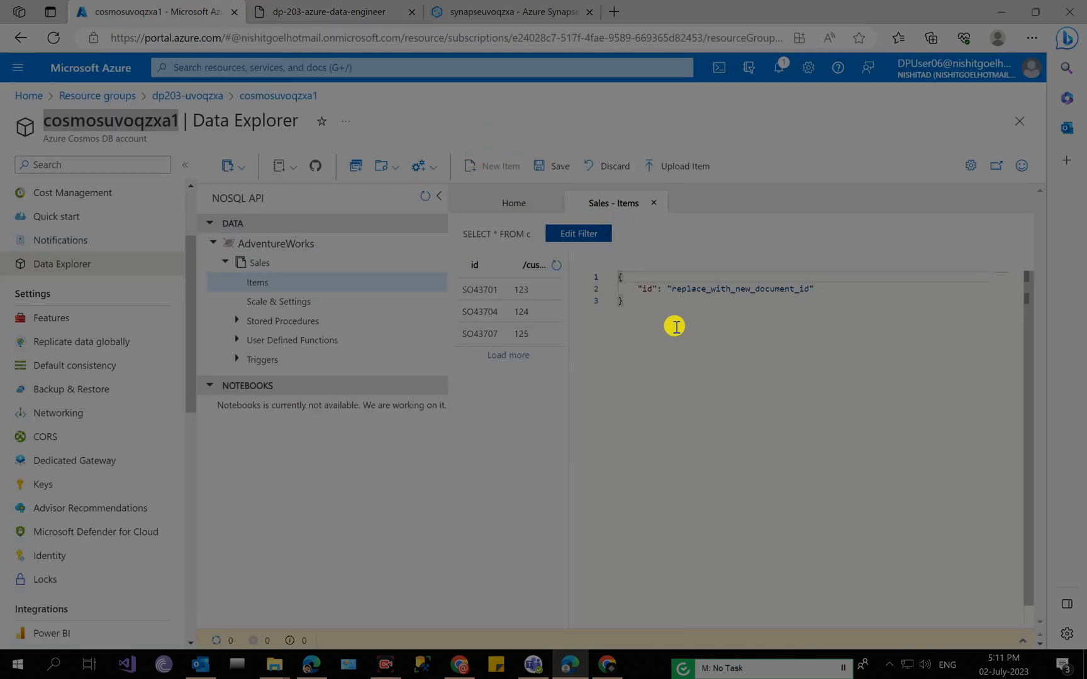
pyautogui.hotkey('ctrl', 'a')
pyautogui.hotkey('ctrl', 'v')
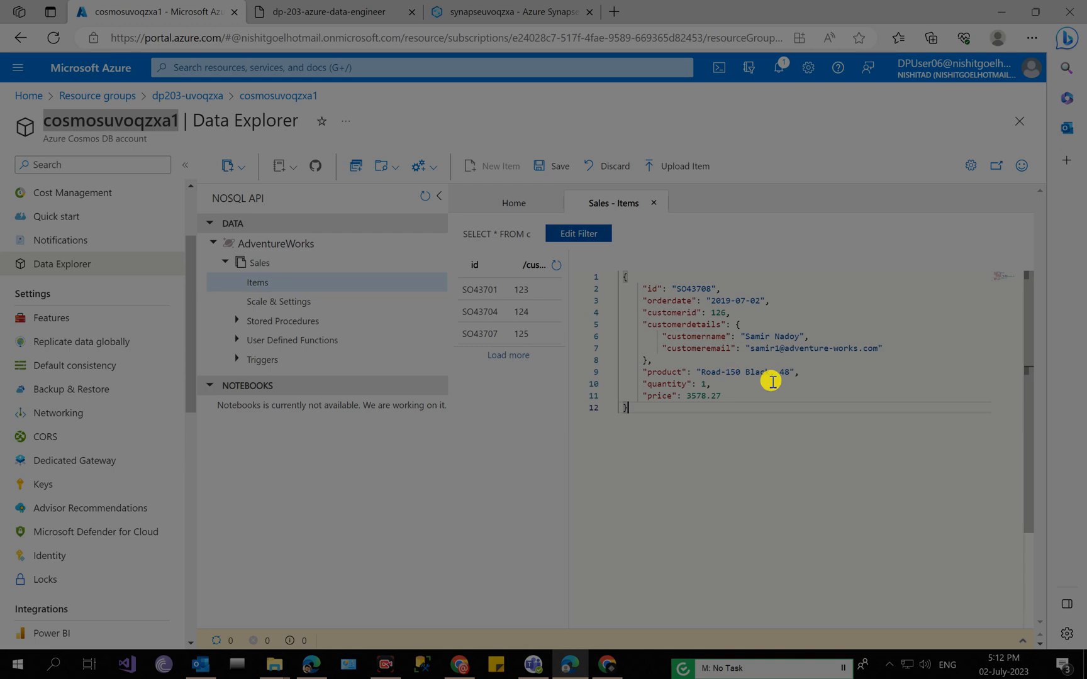
pyautogui.click(546, 166)
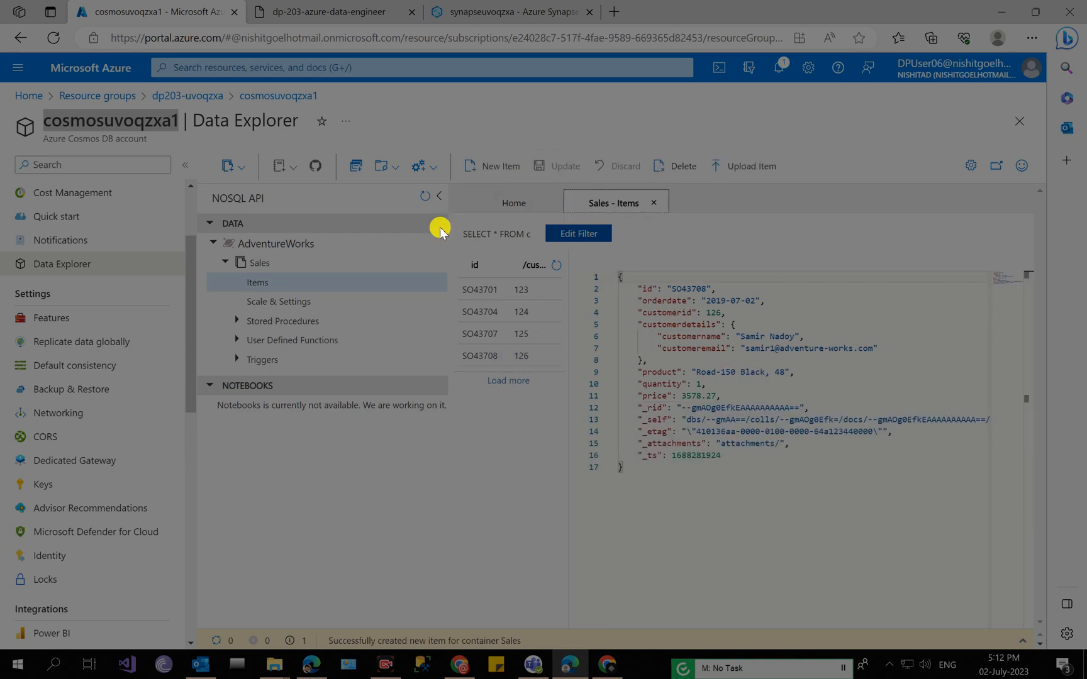
# Read the lab's verification steps 4 and 5 and re-run the query in SQL script 1 in Synapse Studio
pyautogui.click(325, 9)
pyautogui.scroll(-5, 356, 432)
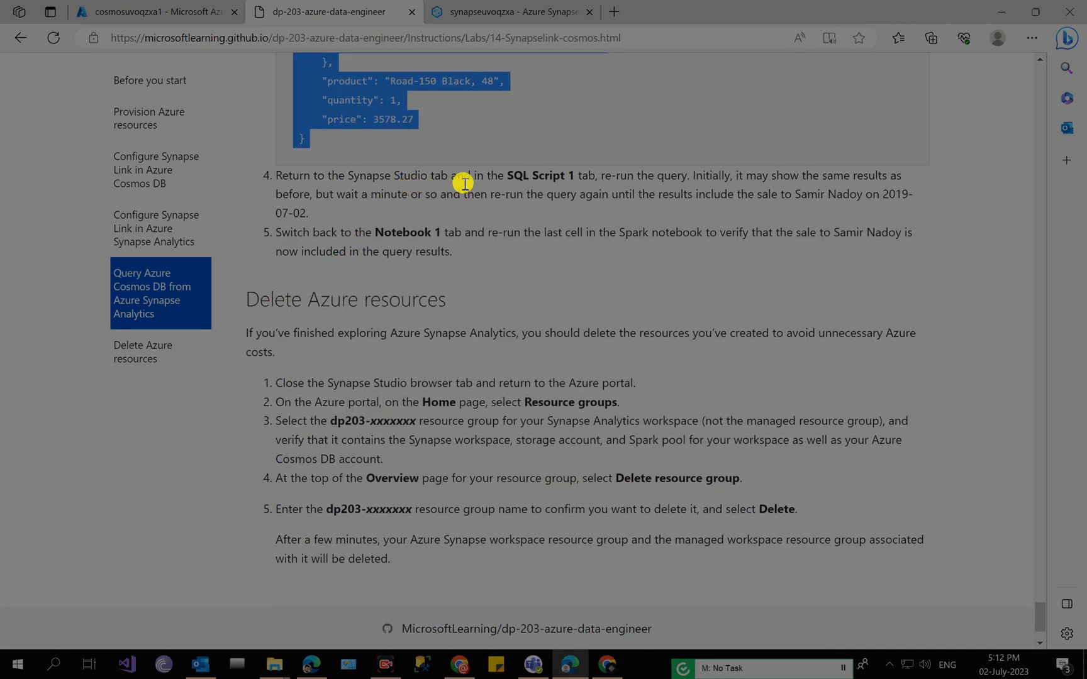
pyautogui.click(534, 9)
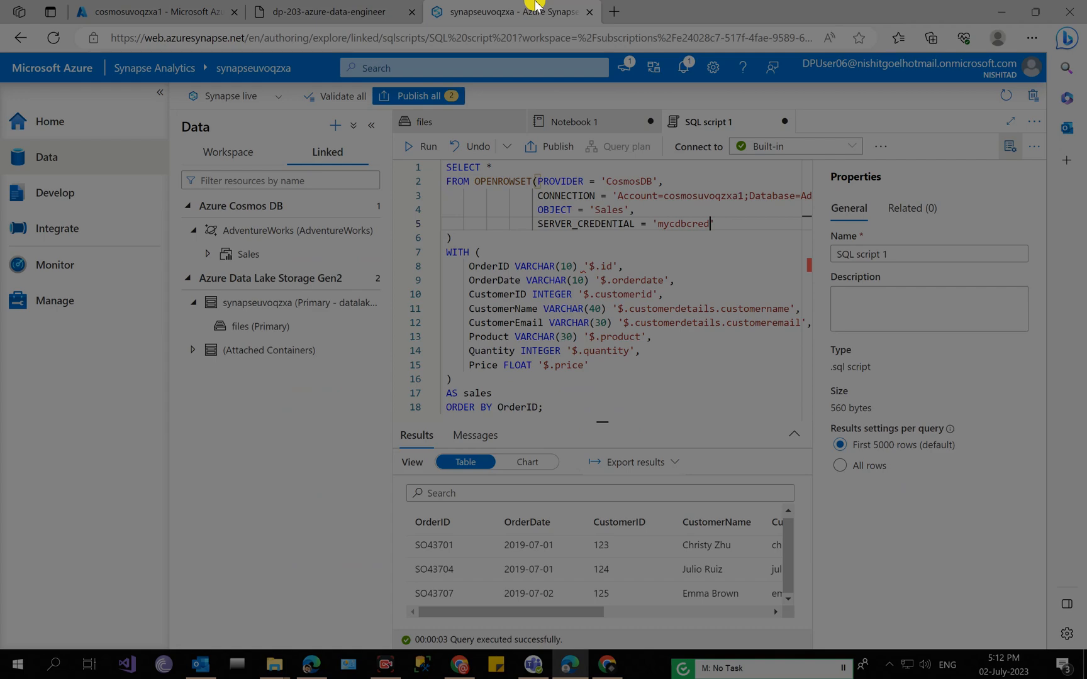
pyautogui.click(430, 146)
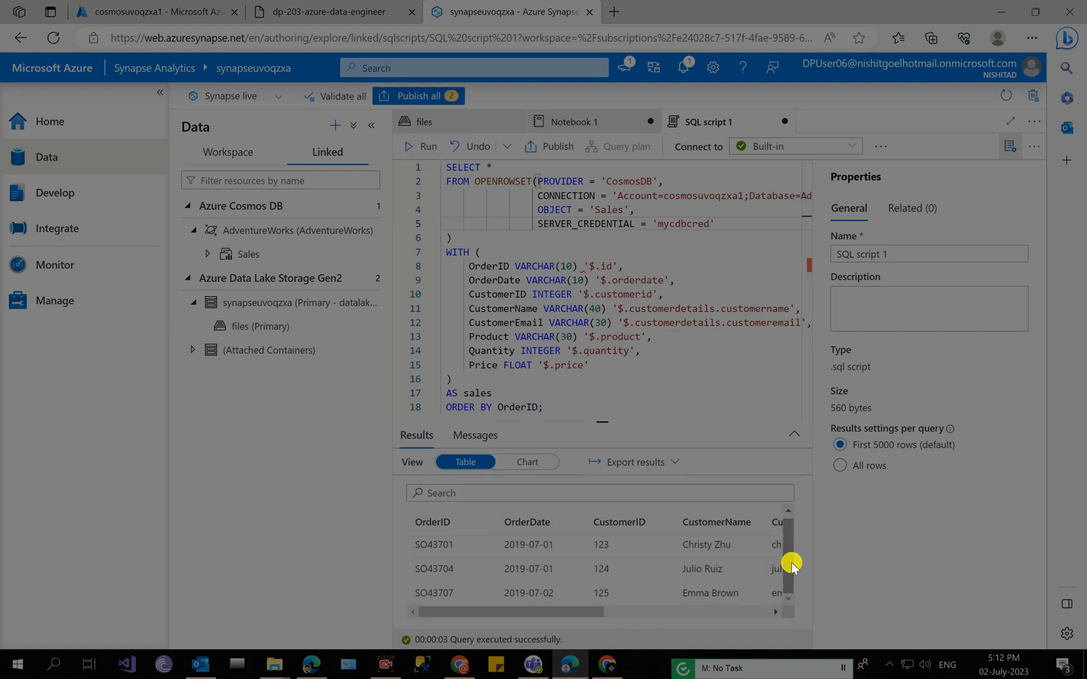
# Run SQL script 1 again after rechecking the lab instructions and look through the result rows for the newly added sale
pyautogui.click(362, 8)
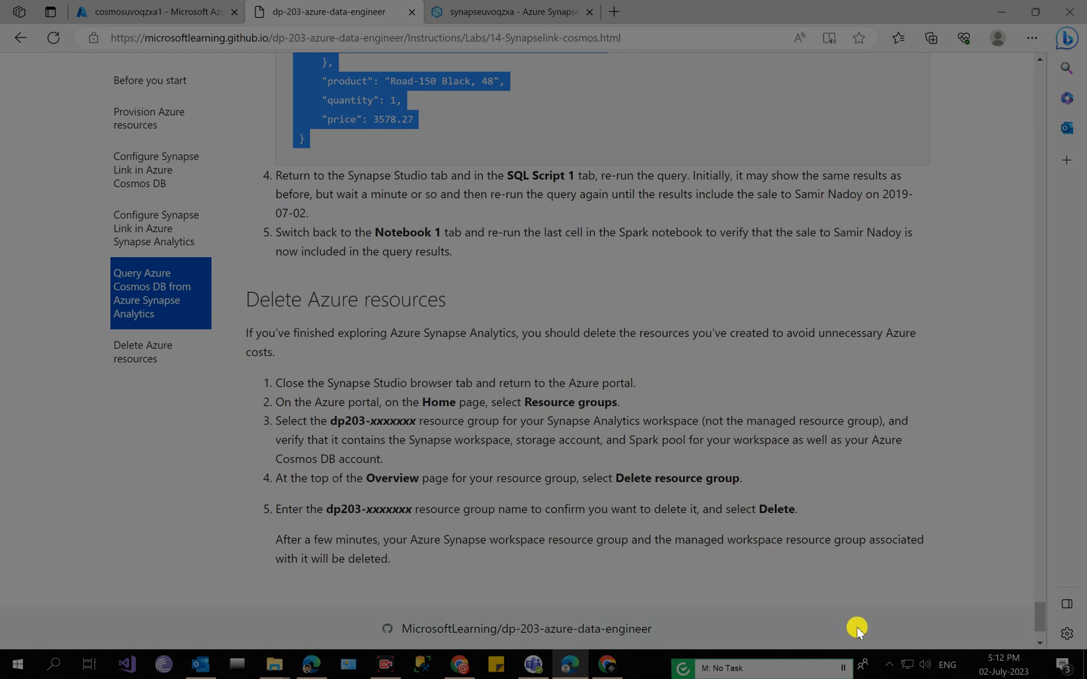
pyautogui.hotkey('ctrl', 'Tab')
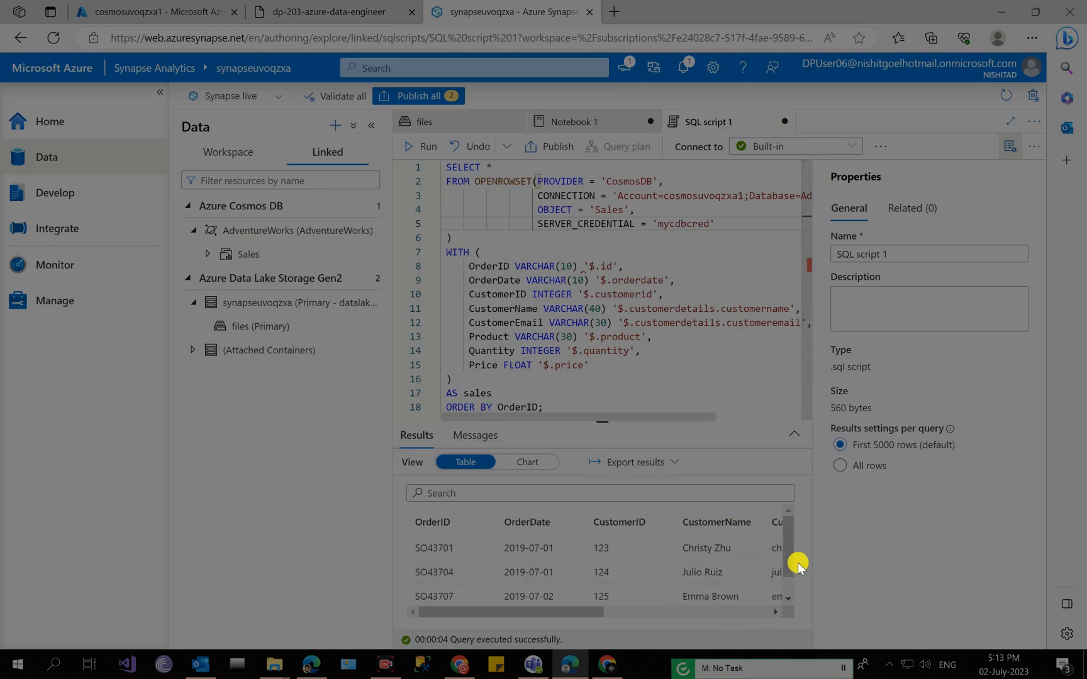
pyautogui.moveTo(790, 562); pyautogui.dragTo(790, 590)
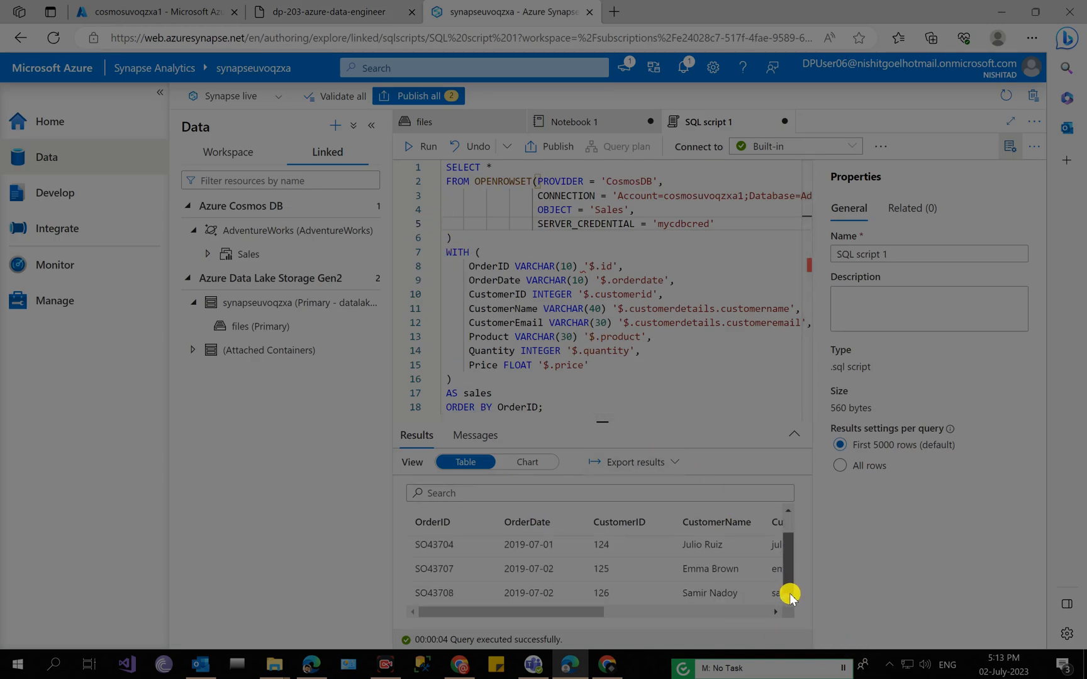
pyautogui.click(419, 146)
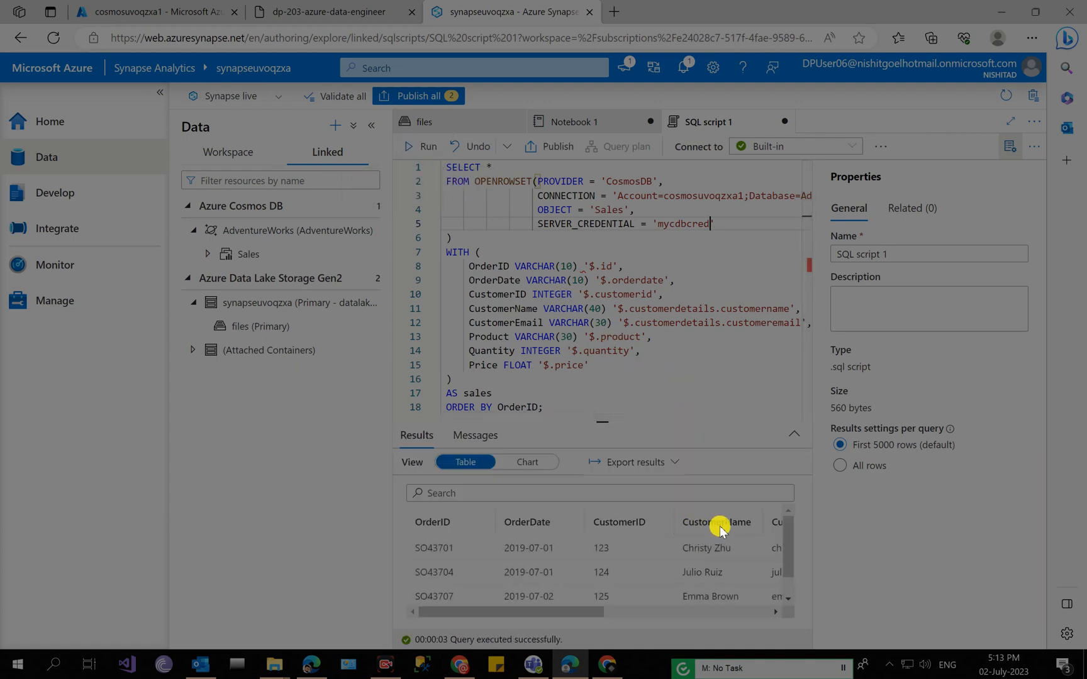
pyautogui.moveTo(785, 542); pyautogui.dragTo(788, 593)
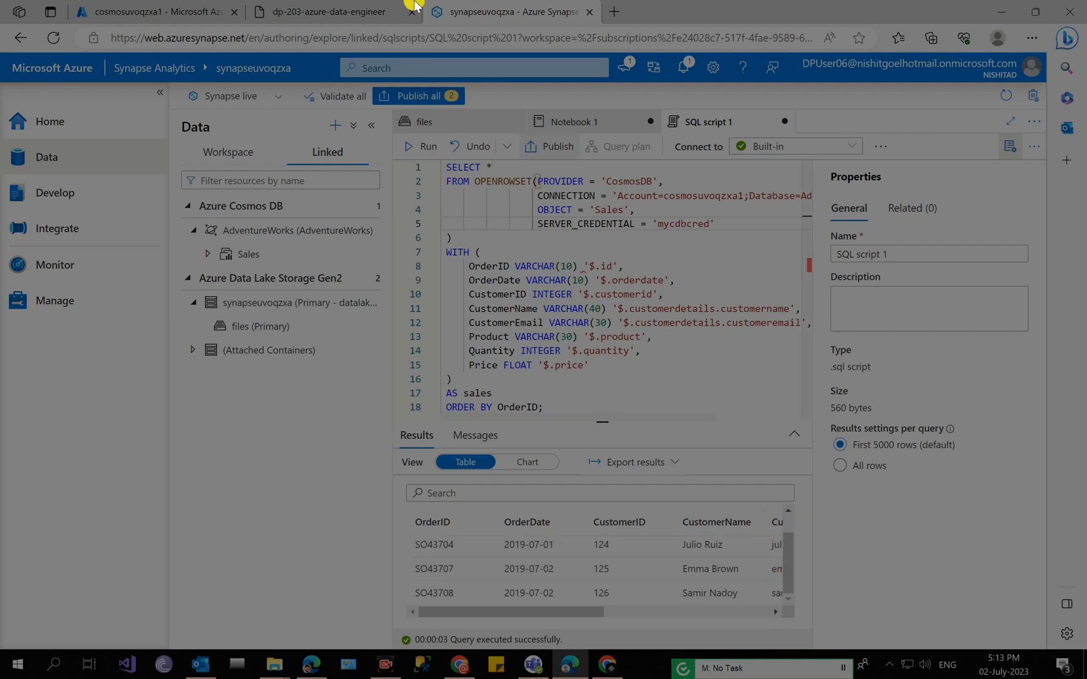
# Copy the full JSON of the newly added Sales item in Data Explorer and use it to replace the template of another new item
pyautogui.click(207, 5)
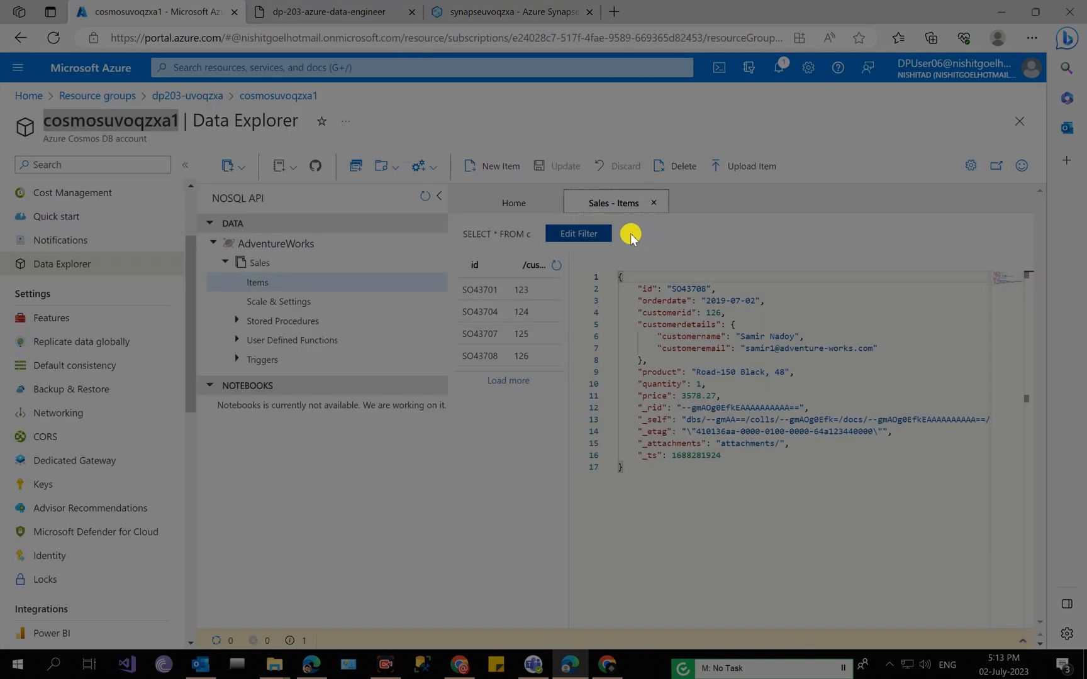
pyautogui.click(712, 380)
pyautogui.hotkey('ctrl', 'a')
pyautogui.hotkey('ctrl', 'c')
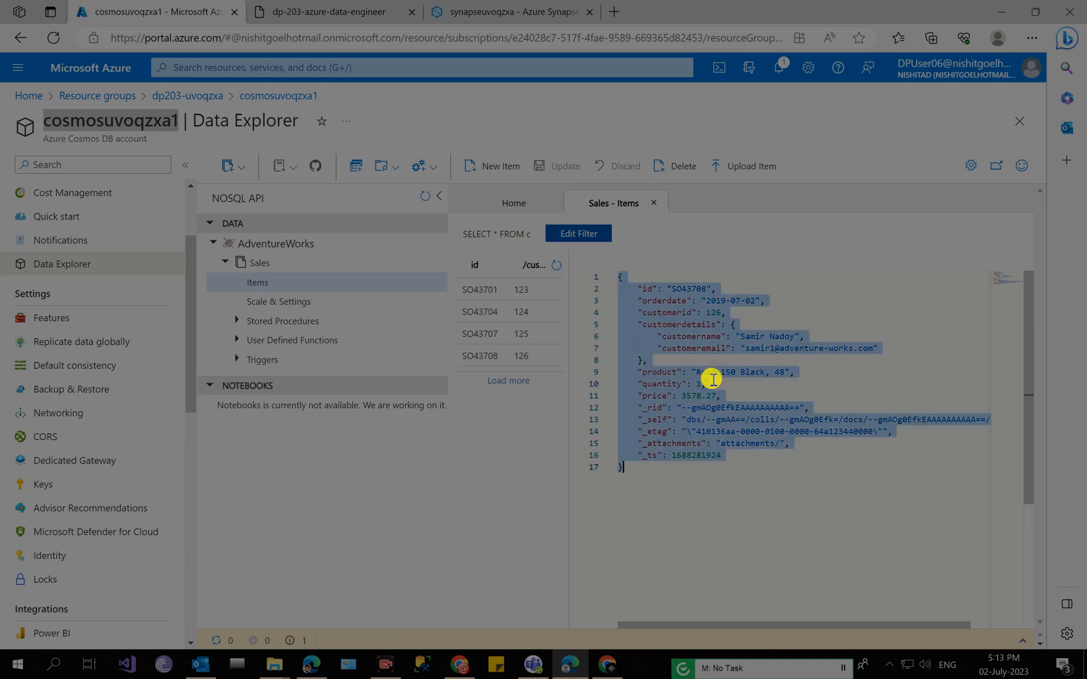
pyautogui.click(494, 164)
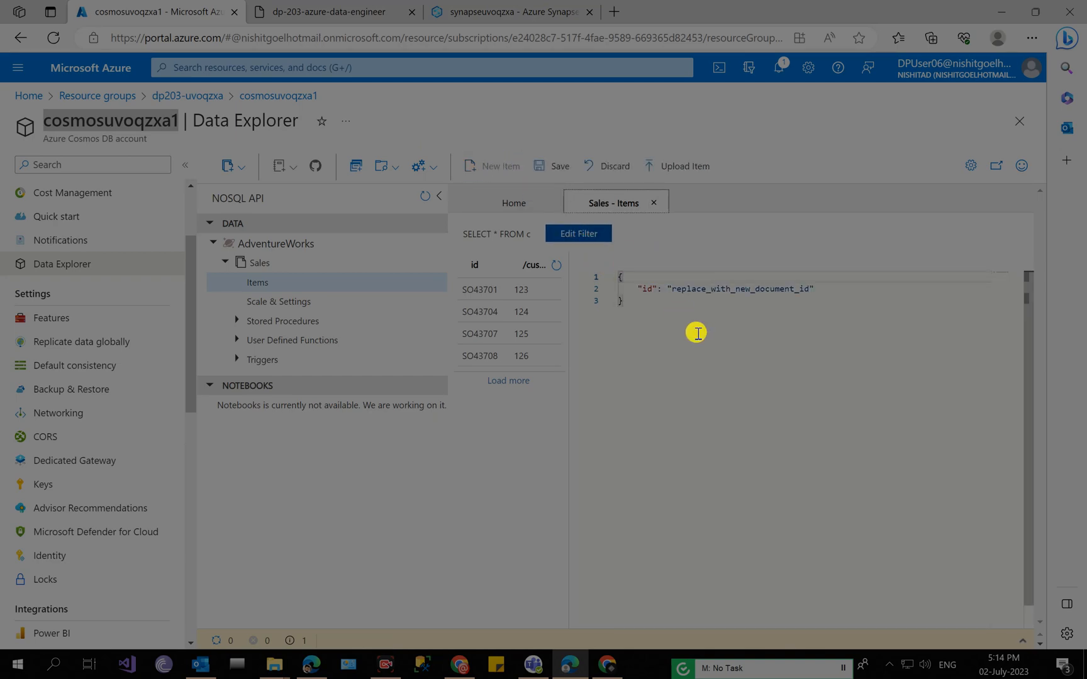
pyautogui.hotkey('ctrl', 'a')
pyautogui.hotkey('ctrl', 'v')
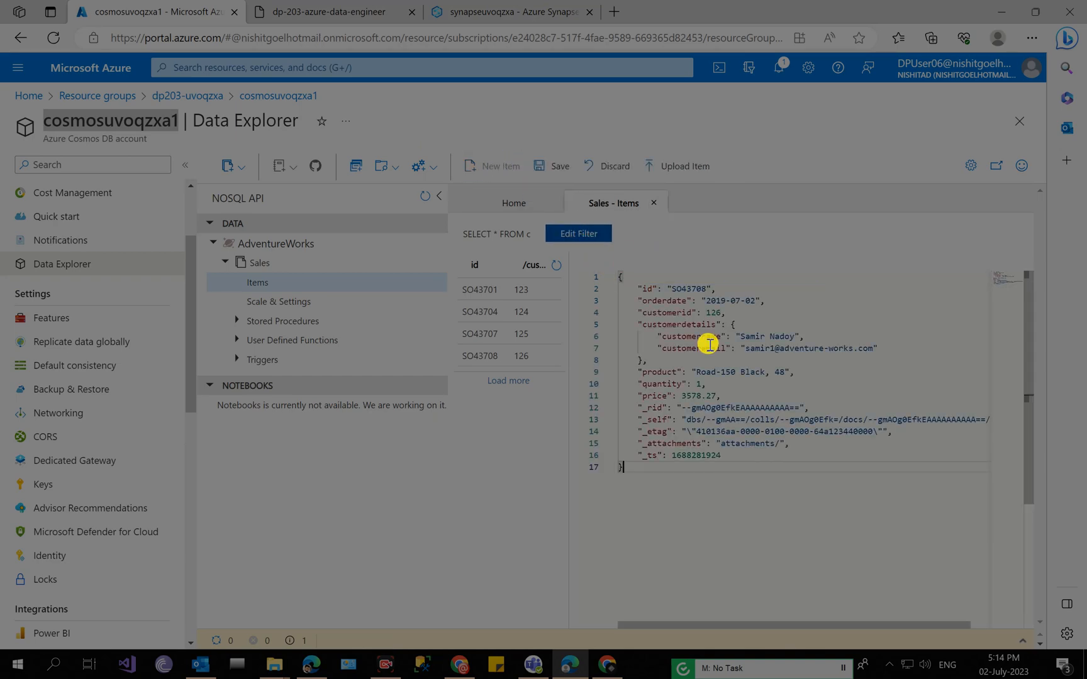
# Change the first name in the new item's customername value, try to save the item, and dismiss the error message
pyautogui.click(739, 316)
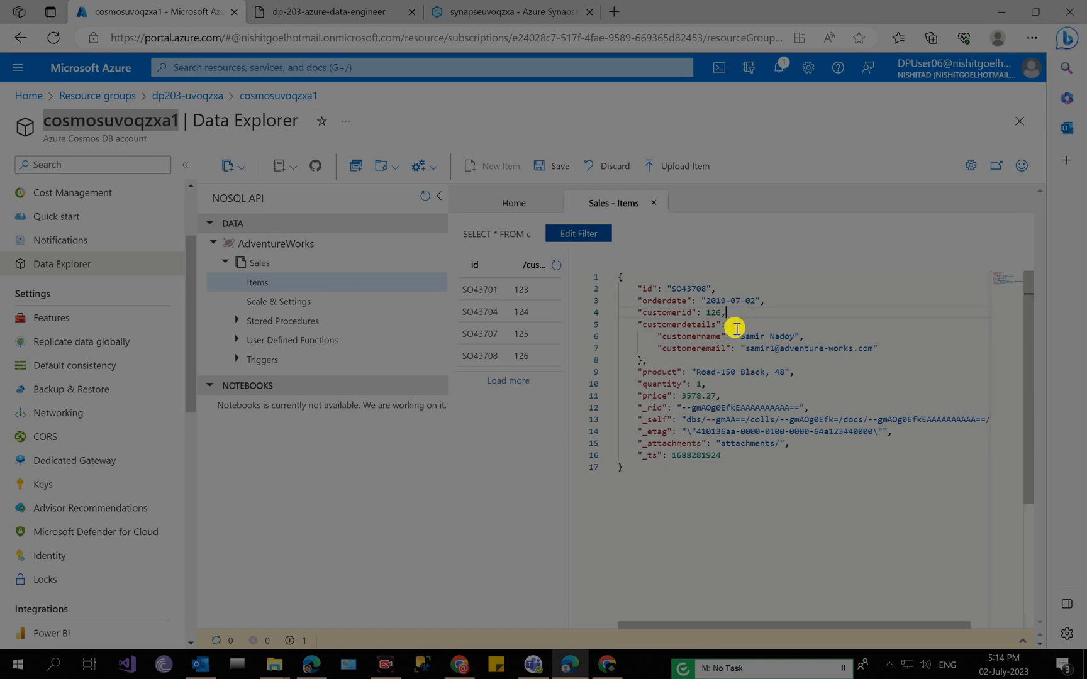
pyautogui.click(752, 336)
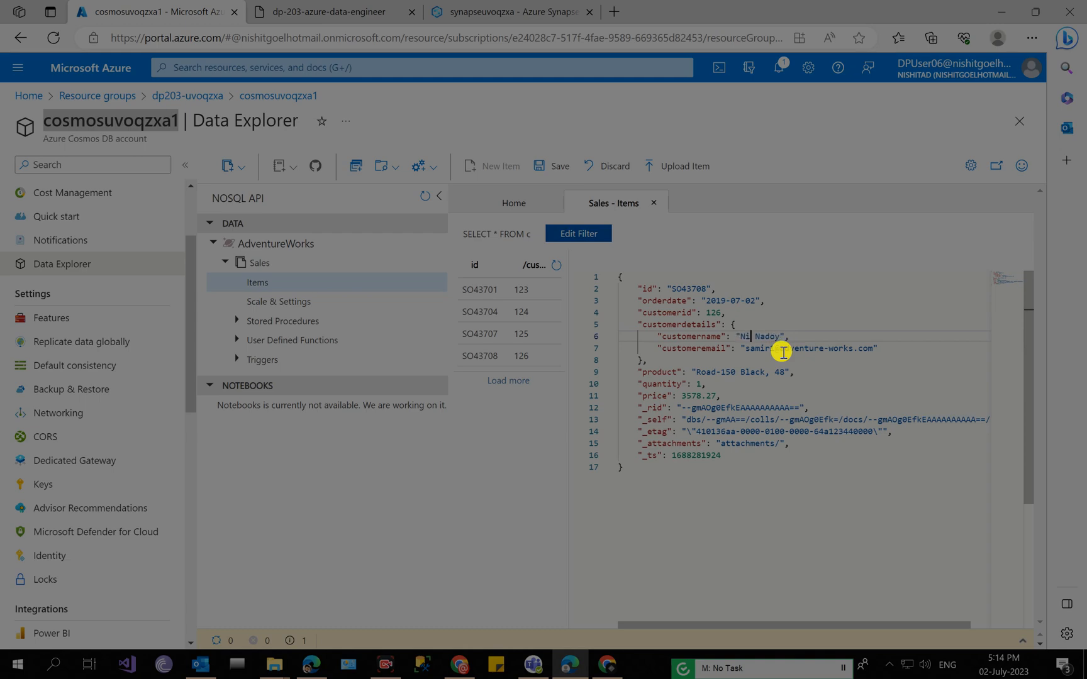
pyautogui.click(539, 166)
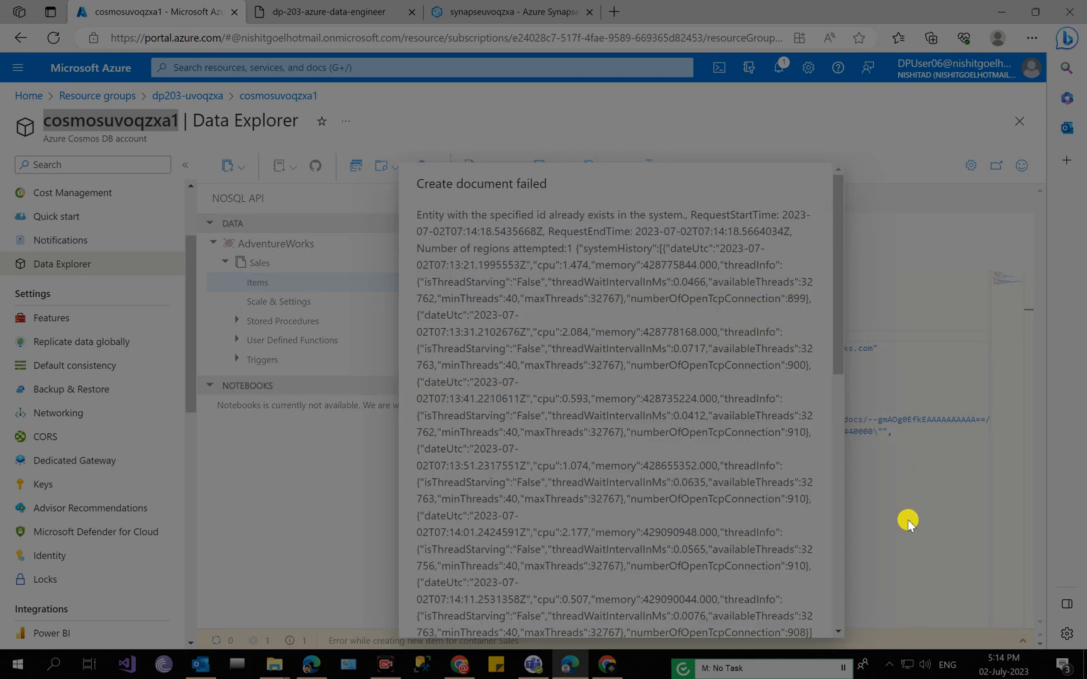
pyautogui.scroll(-10, 908, 520)
pyautogui.click(804, 606)
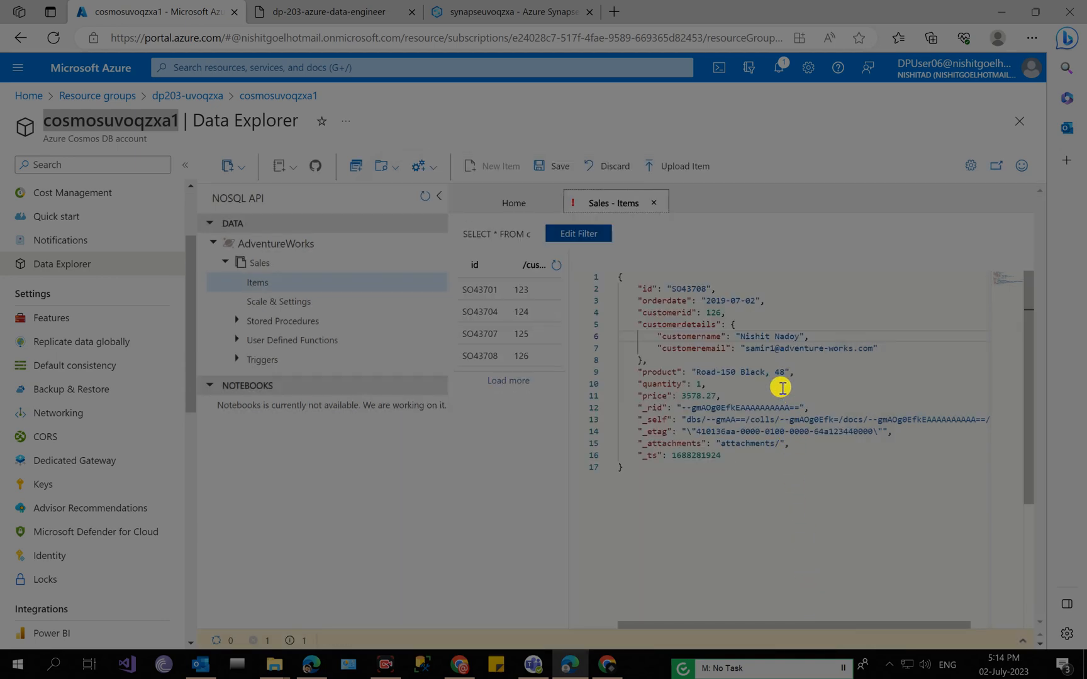
pyautogui.hotkey('ctrl', 'a')
pyautogui.click(716, 336)
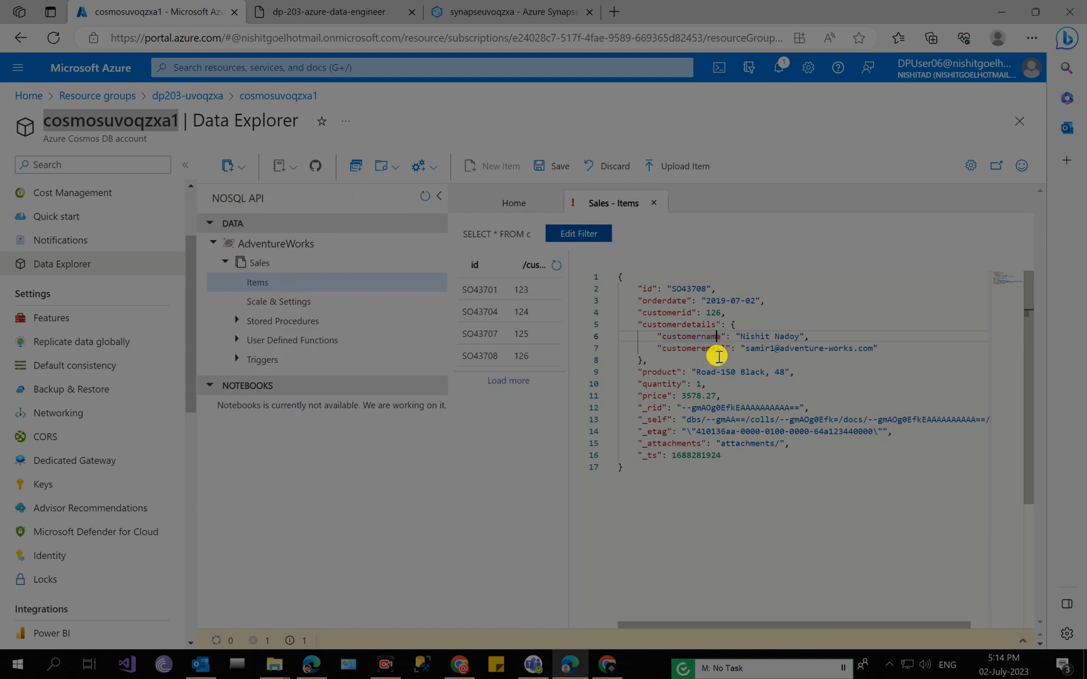
pyautogui.click(507, 308)
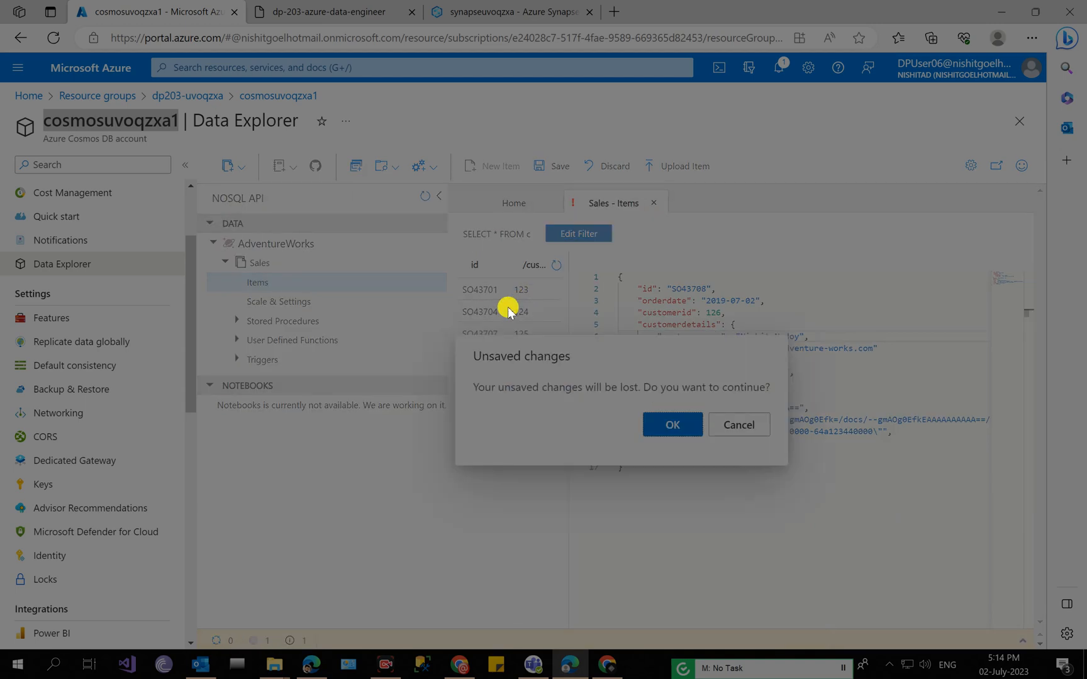
pyautogui.click(751, 432)
# Copy the sample new-item JSON from step 3 of the lab's data modification instructions
pyautogui.click(388, 8)
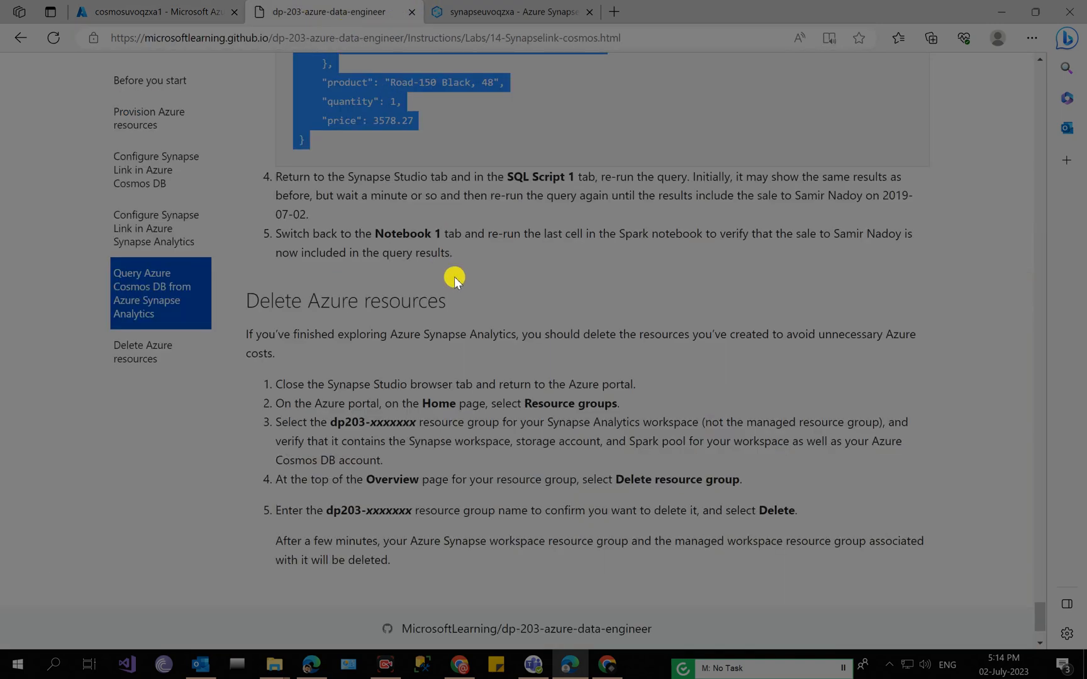
pyautogui.scroll(10, 811, 346)
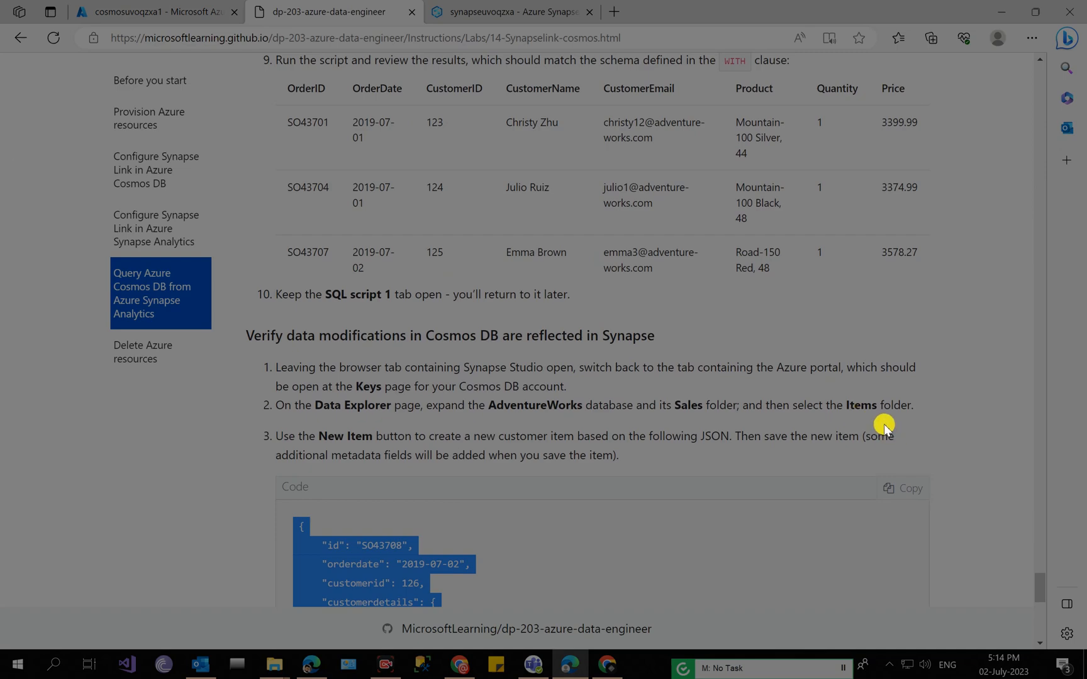
pyautogui.scroll(-5, 883, 427)
pyautogui.click(899, 190)
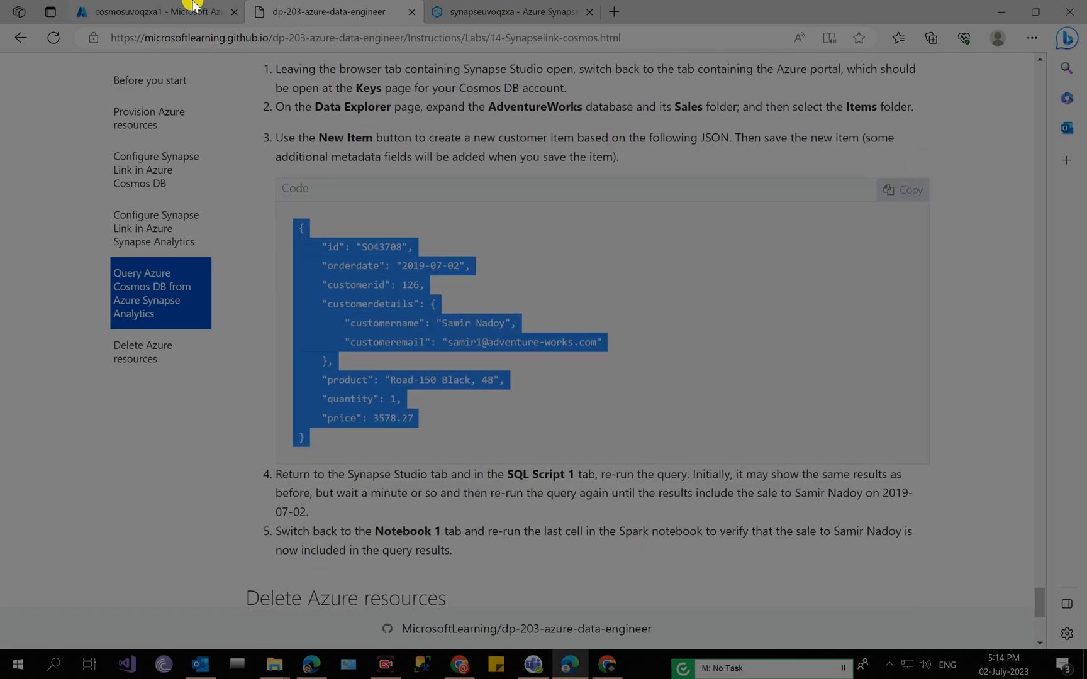
# Discard the unsaved item in Data Explorer and create a new Sales item whose template is replaced with the copied JSON
pyautogui.click(202, 8)
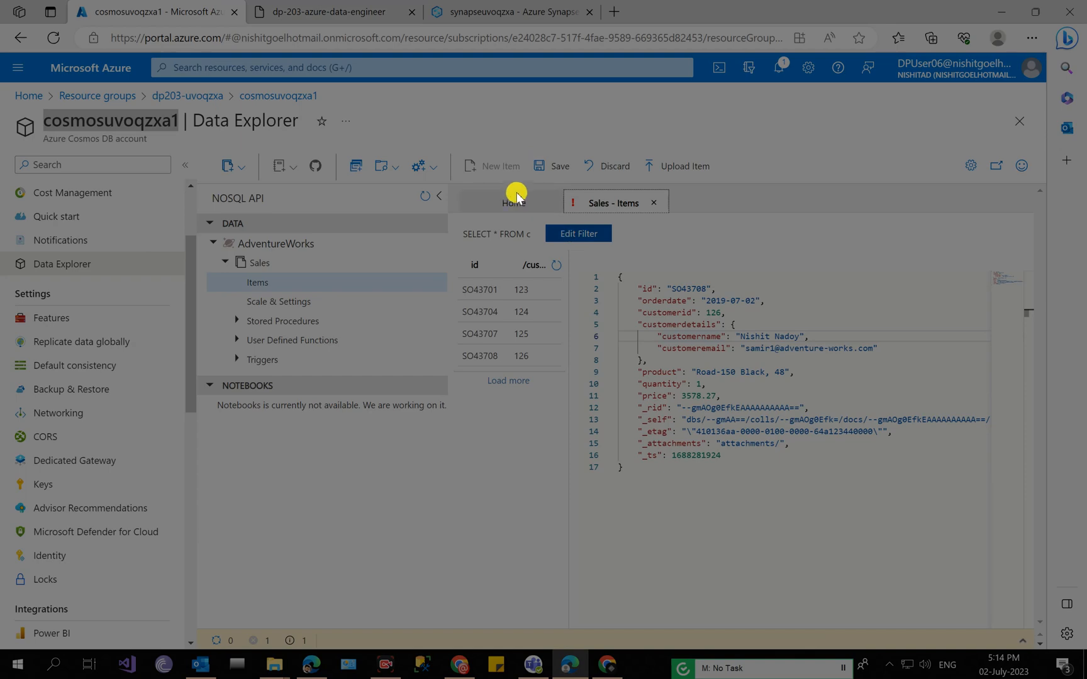
pyautogui.click(603, 166)
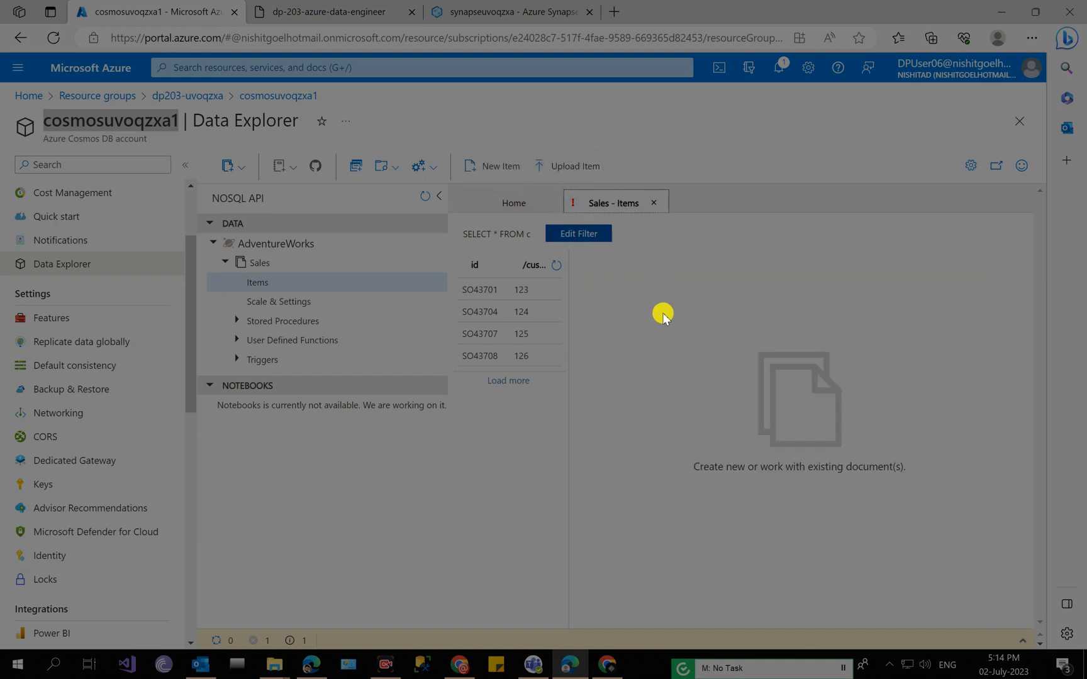
pyautogui.click(492, 166)
pyautogui.hotkey('ctrl', 'a')
pyautogui.click(701, 326)
pyautogui.hotkey('ctrl', 'a')
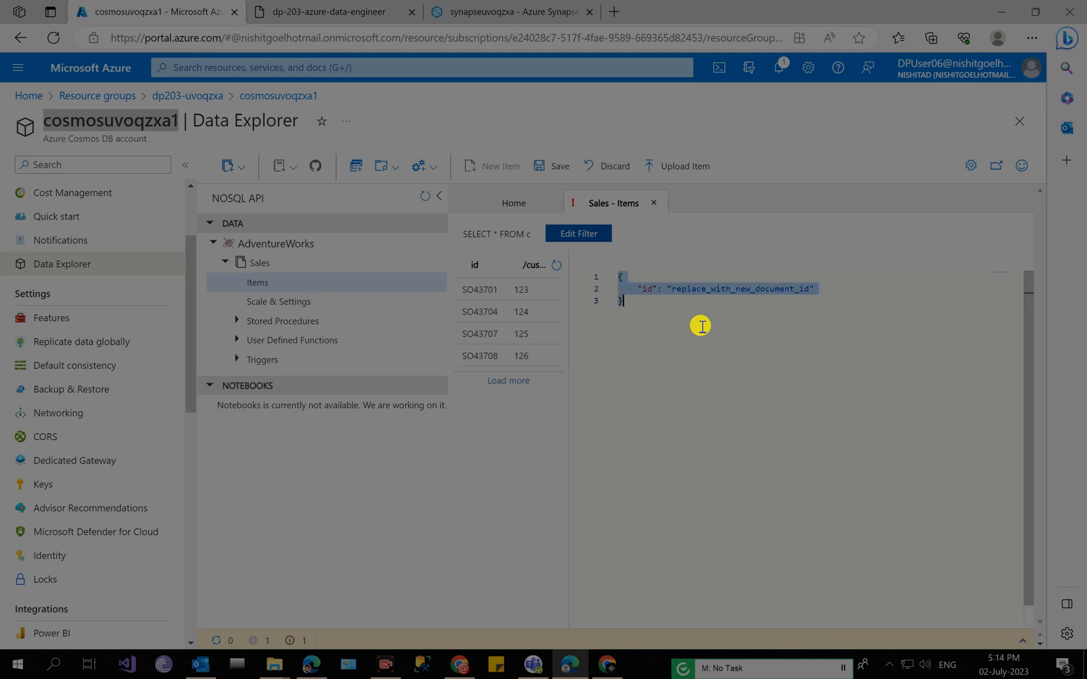
pyautogui.hotkey('ctrl', 'v')
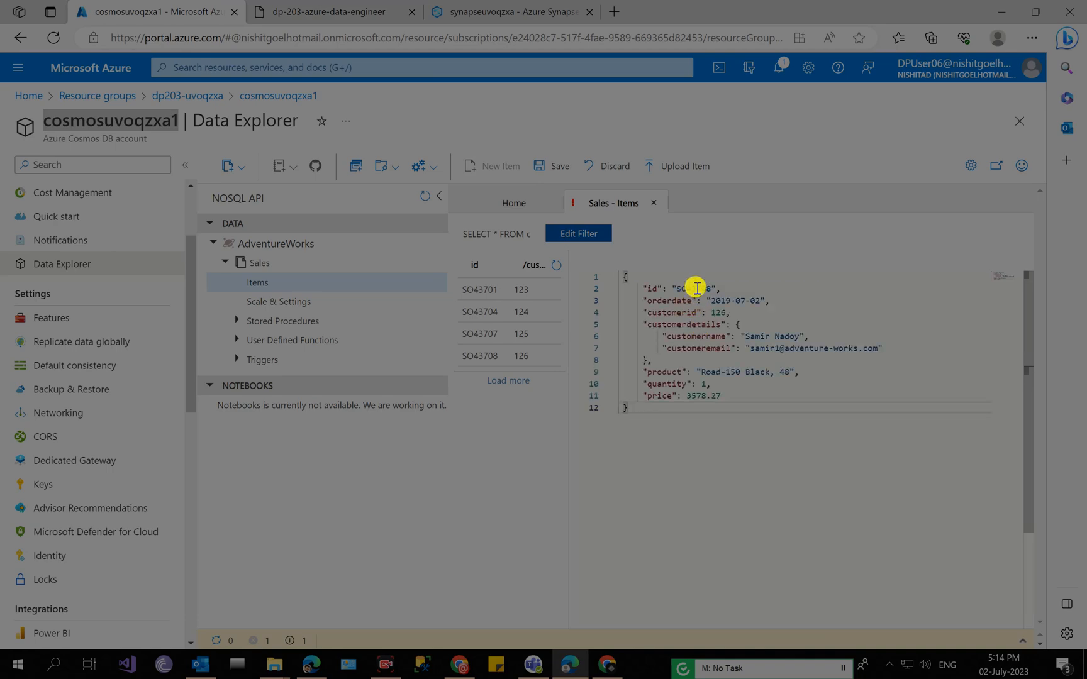
# Change the item's id, customer ID, name and e-mail, set orderdate 2039-07-02, product "Roadie-150 Black, 48" and price 378.27, and save it
pyautogui.click(697, 289)
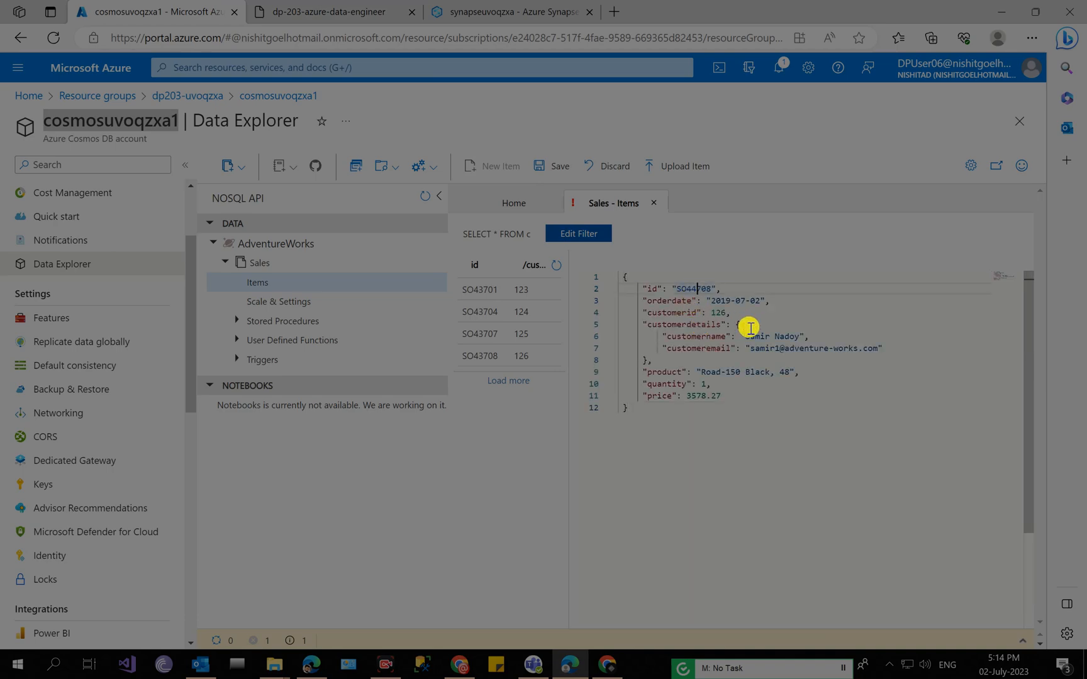
pyautogui.click(727, 300)
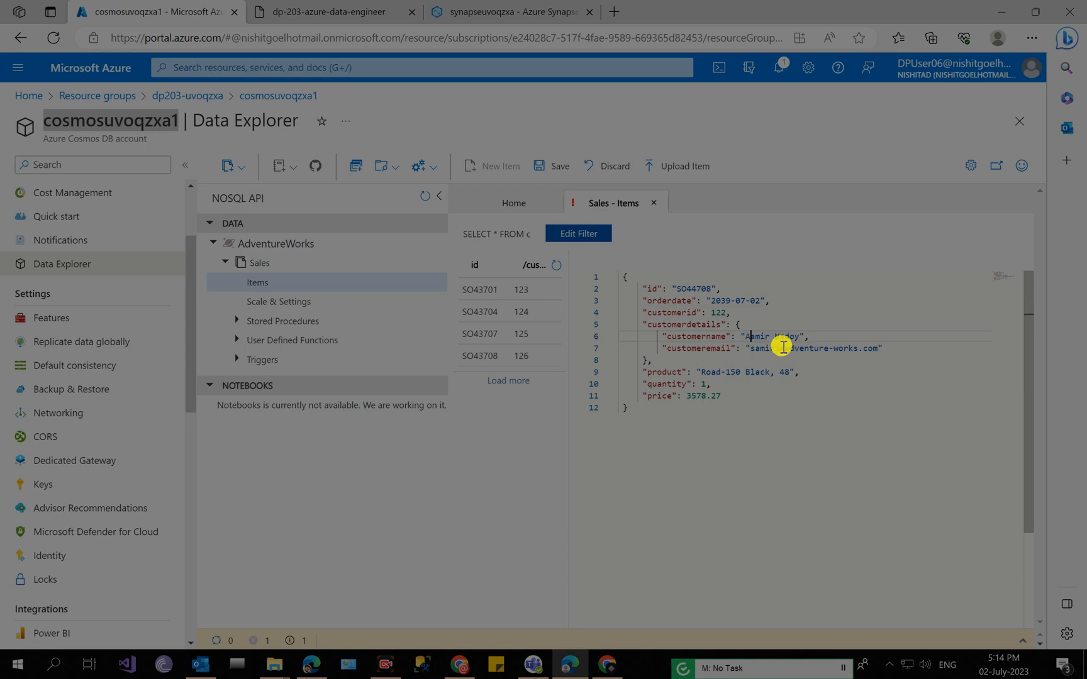
pyautogui.click(755, 349)
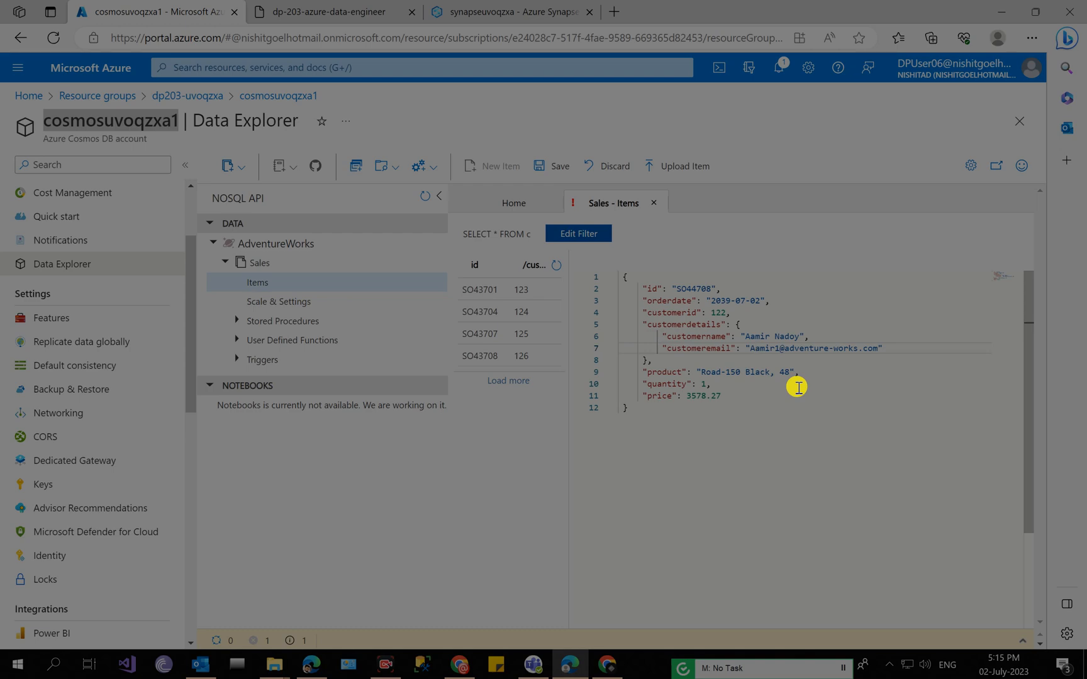
pyautogui.click(717, 372)
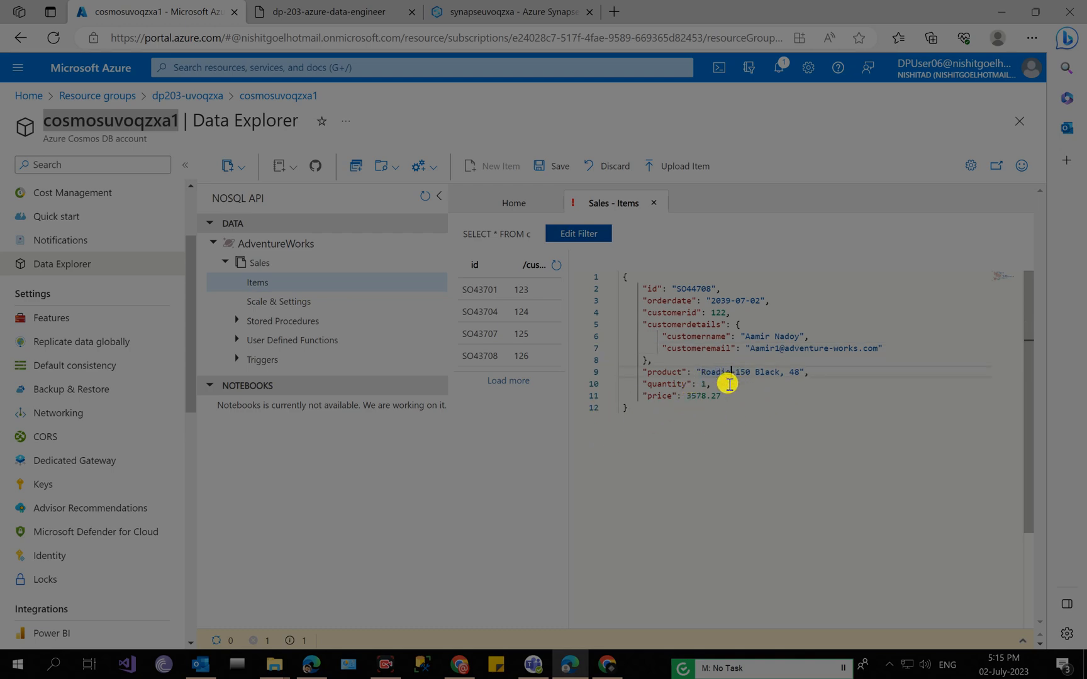
pyautogui.click(697, 396)
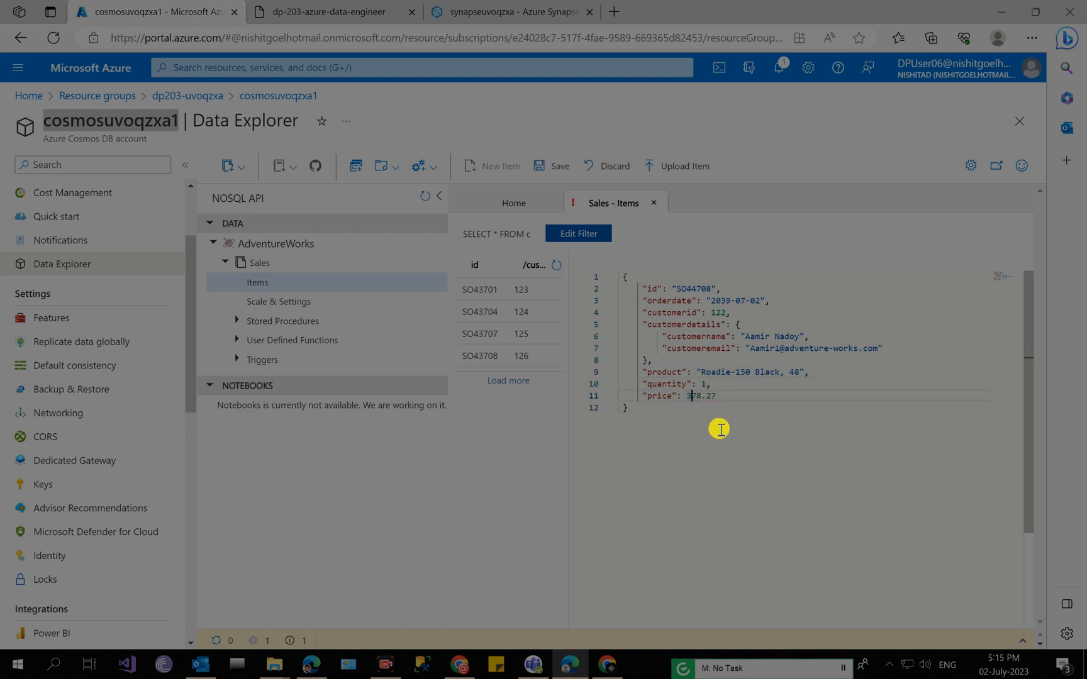
pyautogui.click(547, 166)
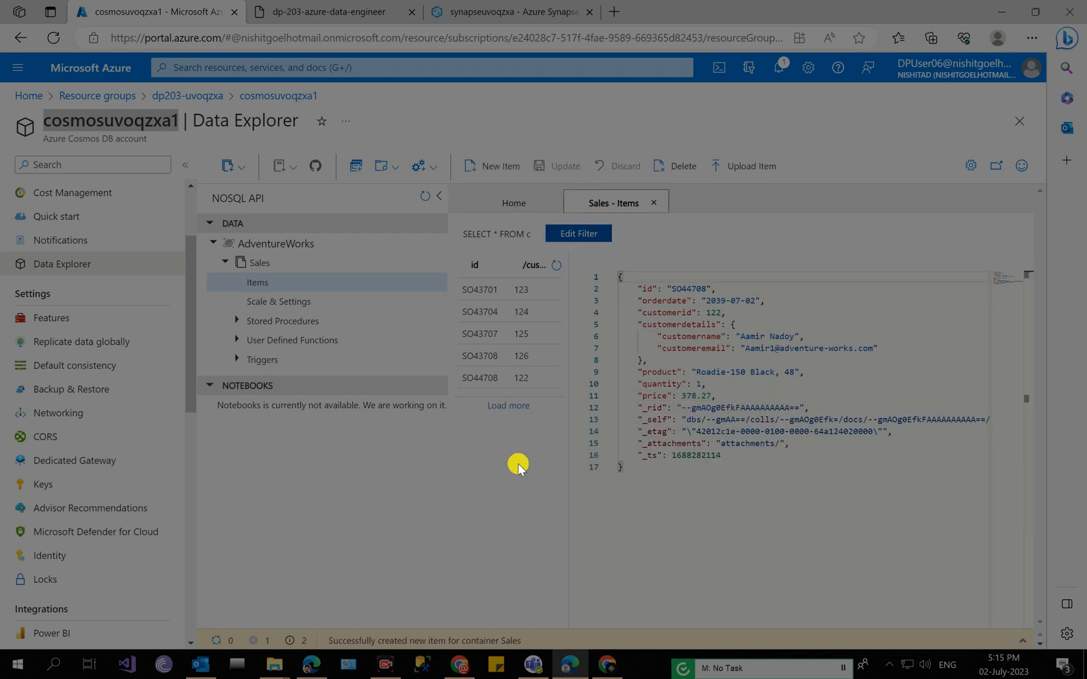
pyautogui.click(494, 378)
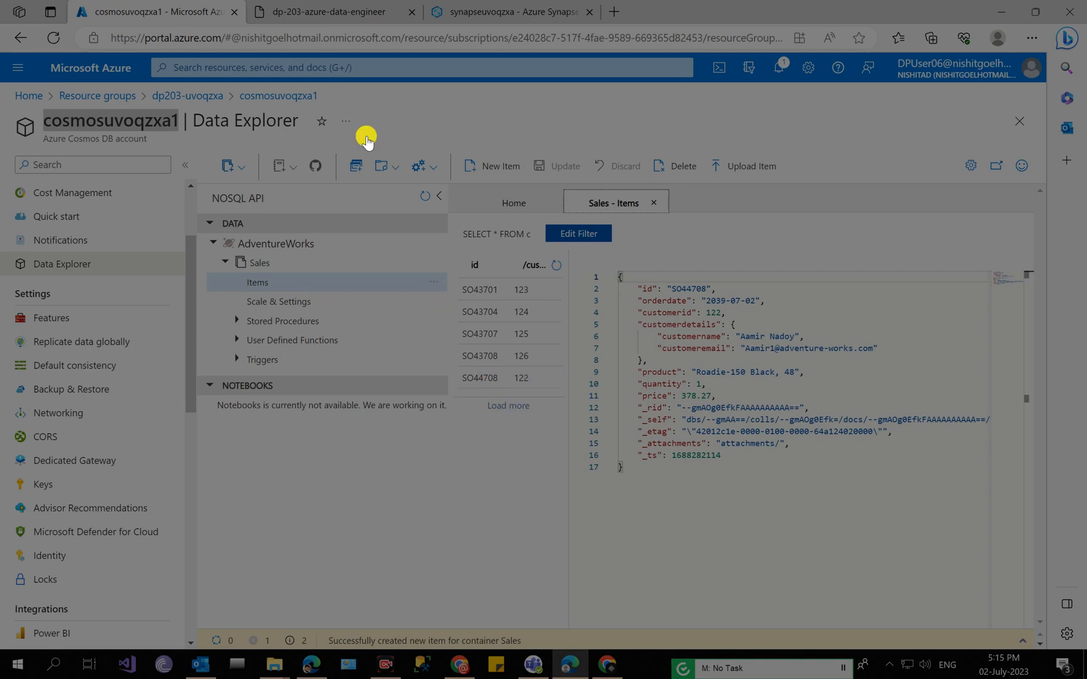
# Re-run SQL script 1 in Synapse Studio and look through the result rows for the second added sale
pyautogui.click(302, 8)
pyautogui.click(478, 9)
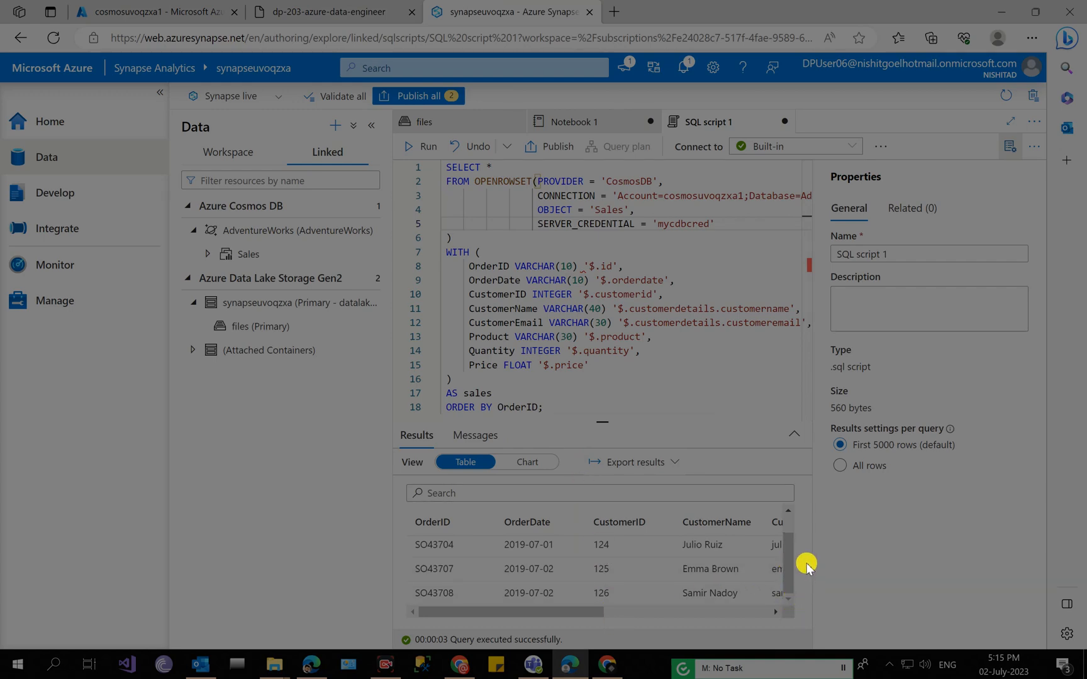
pyautogui.scroll(1, 791, 564)
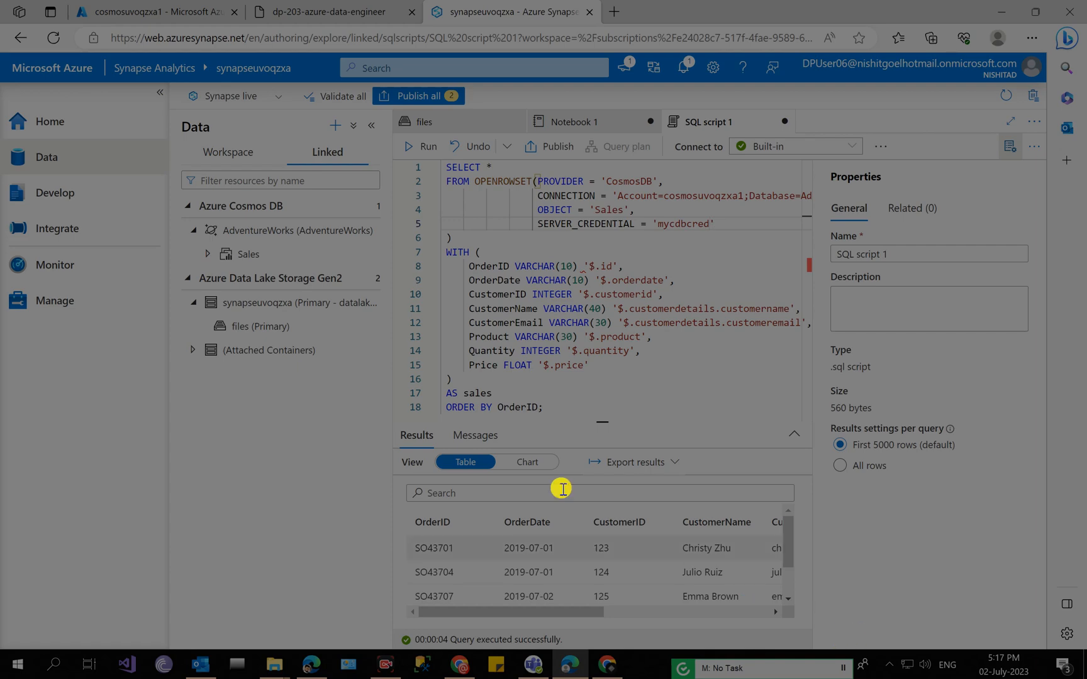
pyautogui.click(427, 146)
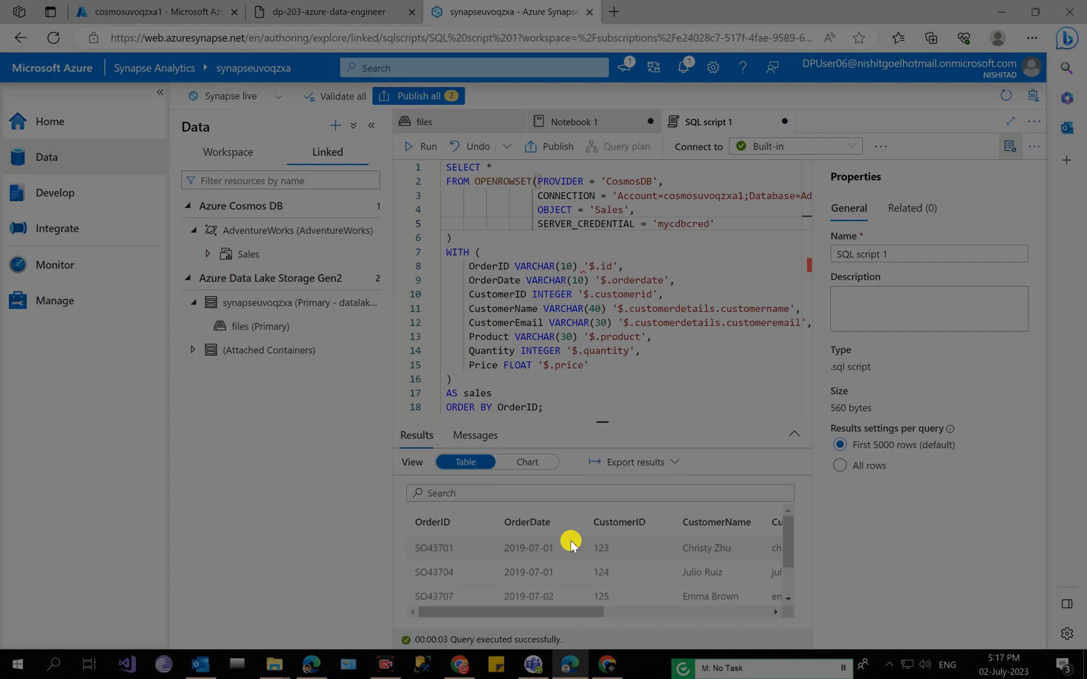
pyautogui.moveTo(788, 544); pyautogui.dragTo(790, 583)
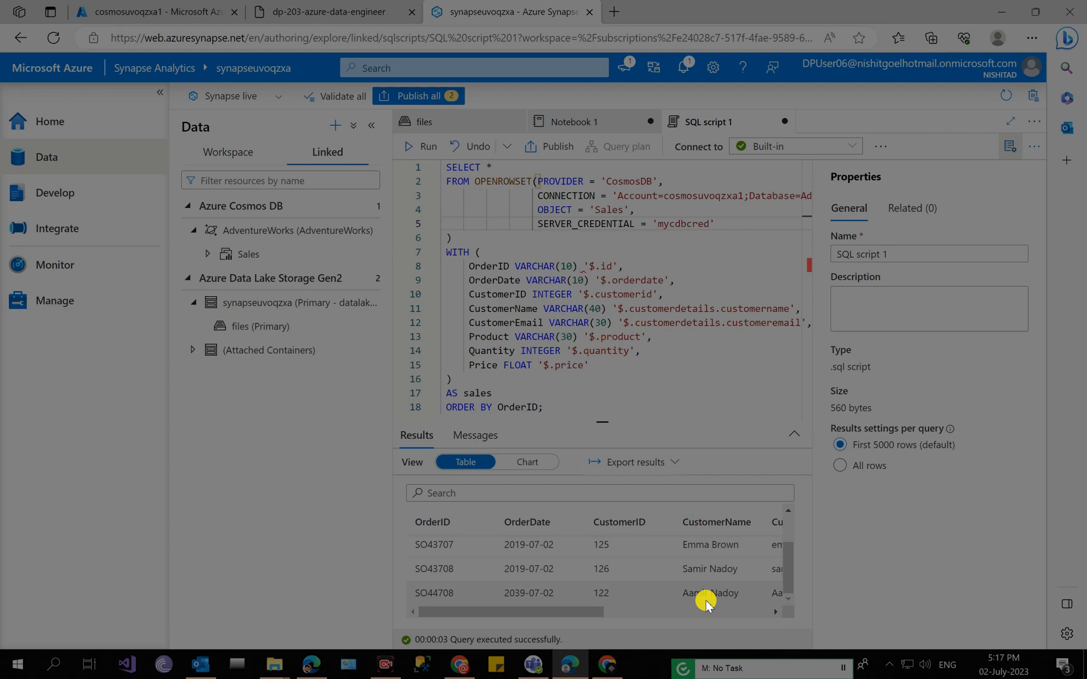
pyautogui.moveTo(589, 616); pyautogui.dragTo(558, 601)
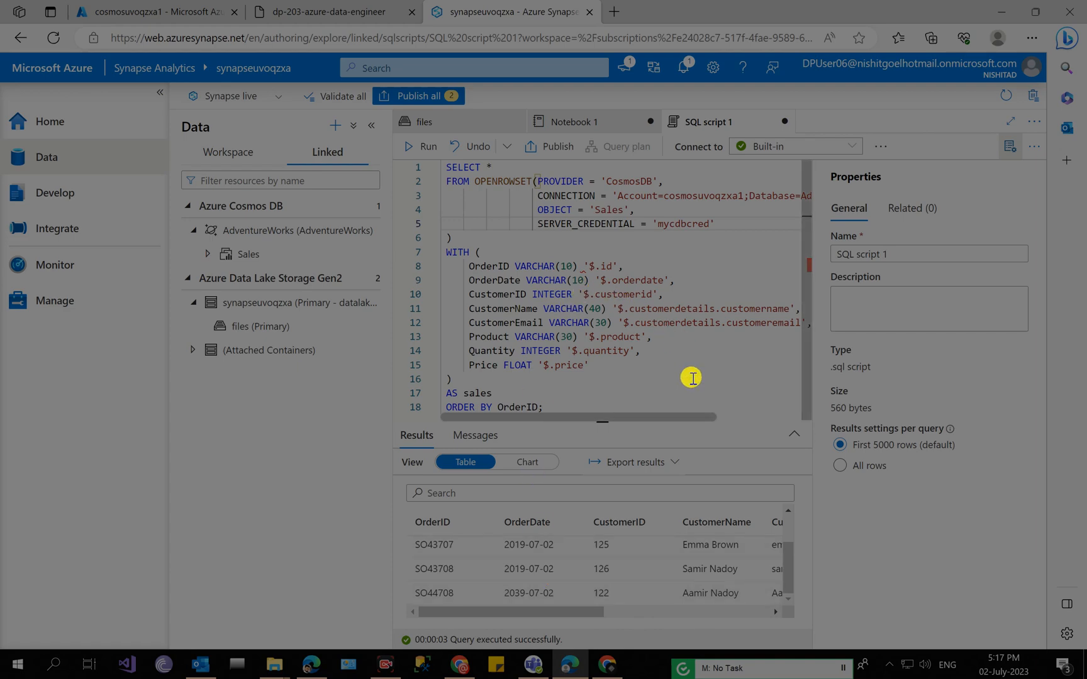
# Publish the pending Notebook 1 and SQL script 1, and read the lab's Delete Azure resources instructions
pyautogui.click(417, 95)
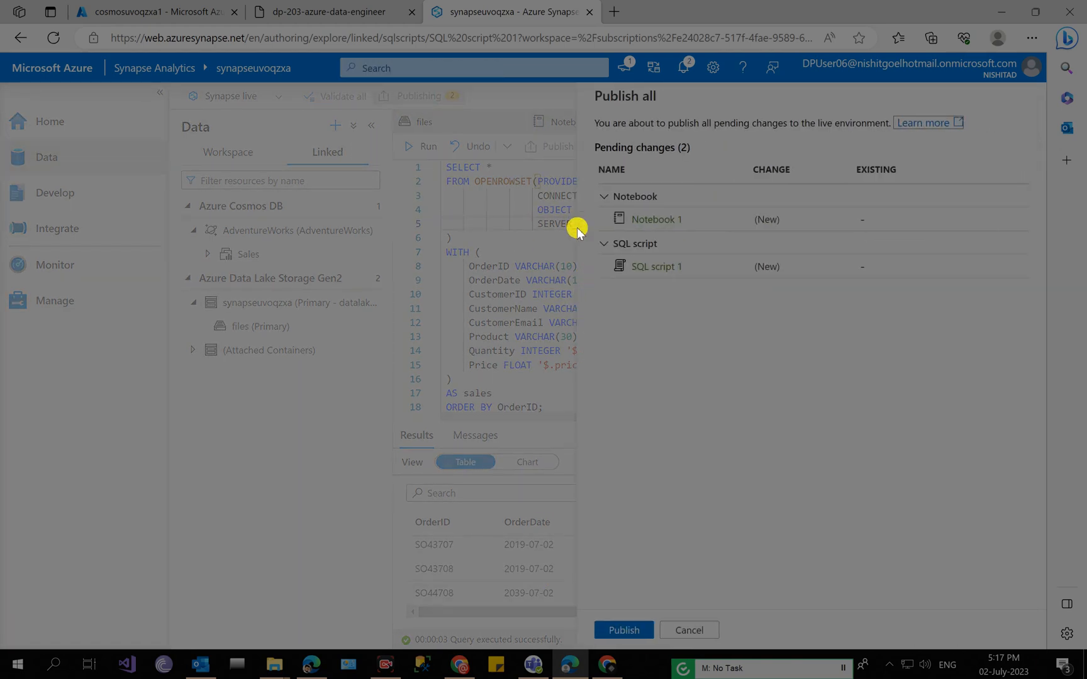
pyautogui.click(628, 630)
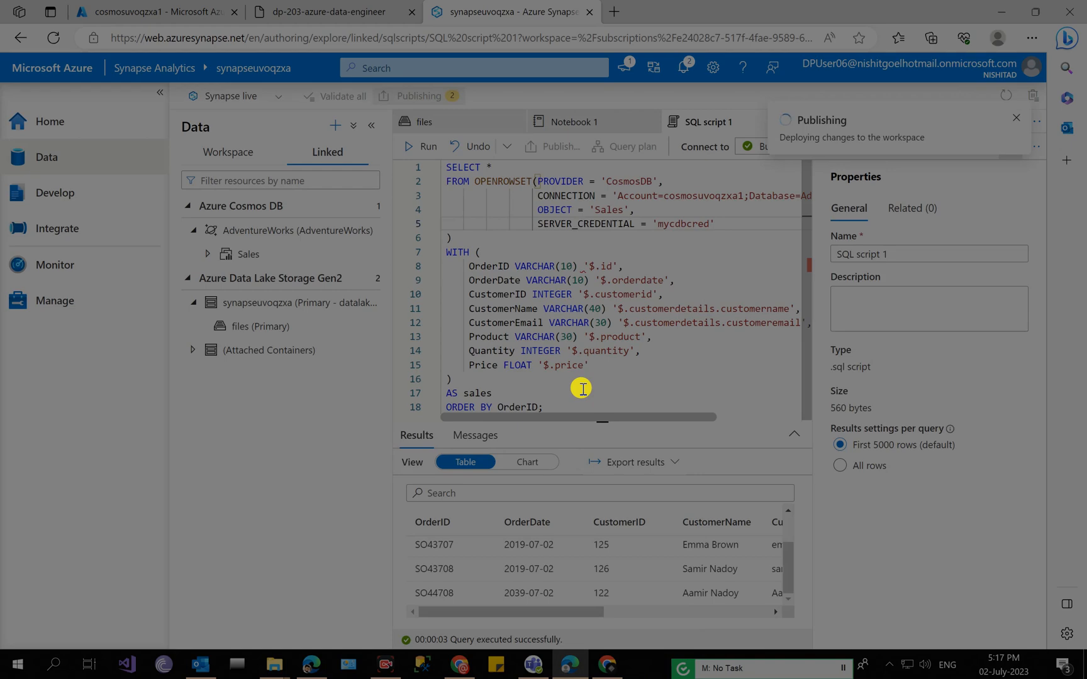
pyautogui.click(406, 9)
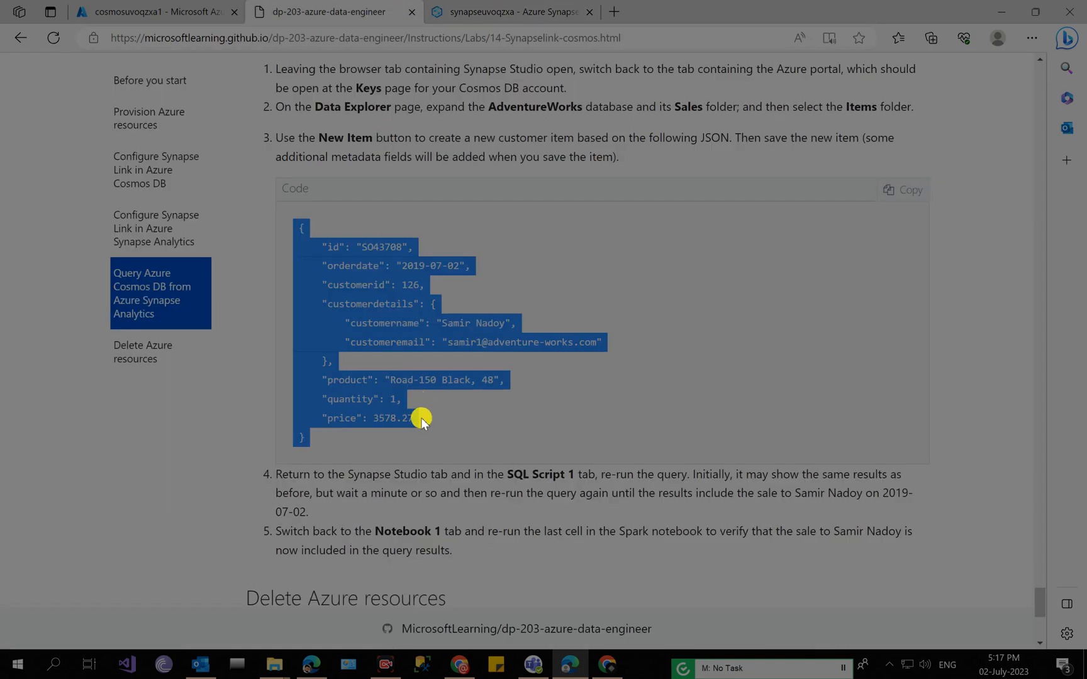
pyautogui.scroll(-5, 423, 418)
pyautogui.scroll(-2, 422, 418)
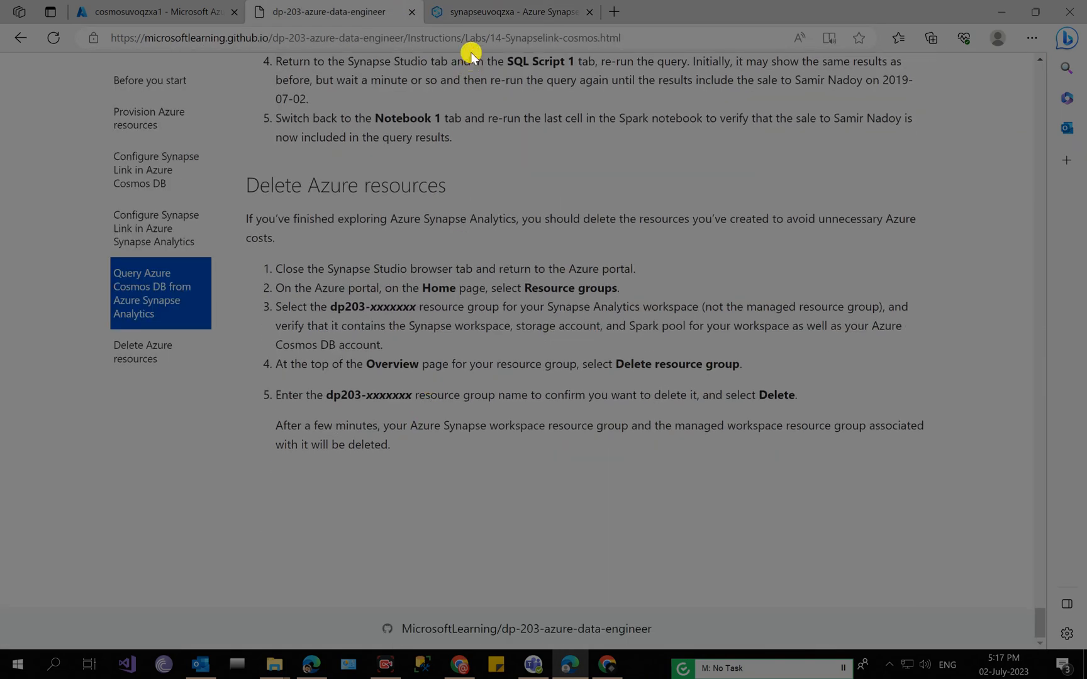
pyautogui.click(517, 10)
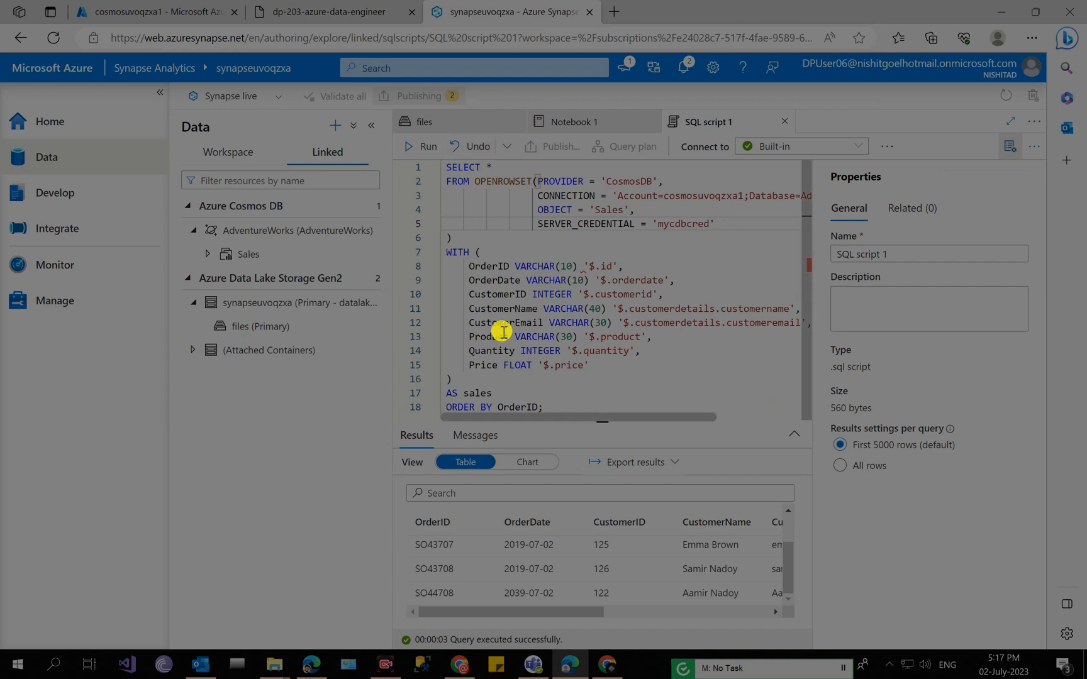
# Delete the dp203-uvoqzxa resource group in the Azure portal, confirming with its name, and check the notifications for the deletion
pyautogui.click(207, 11)
pyautogui.click(193, 101)
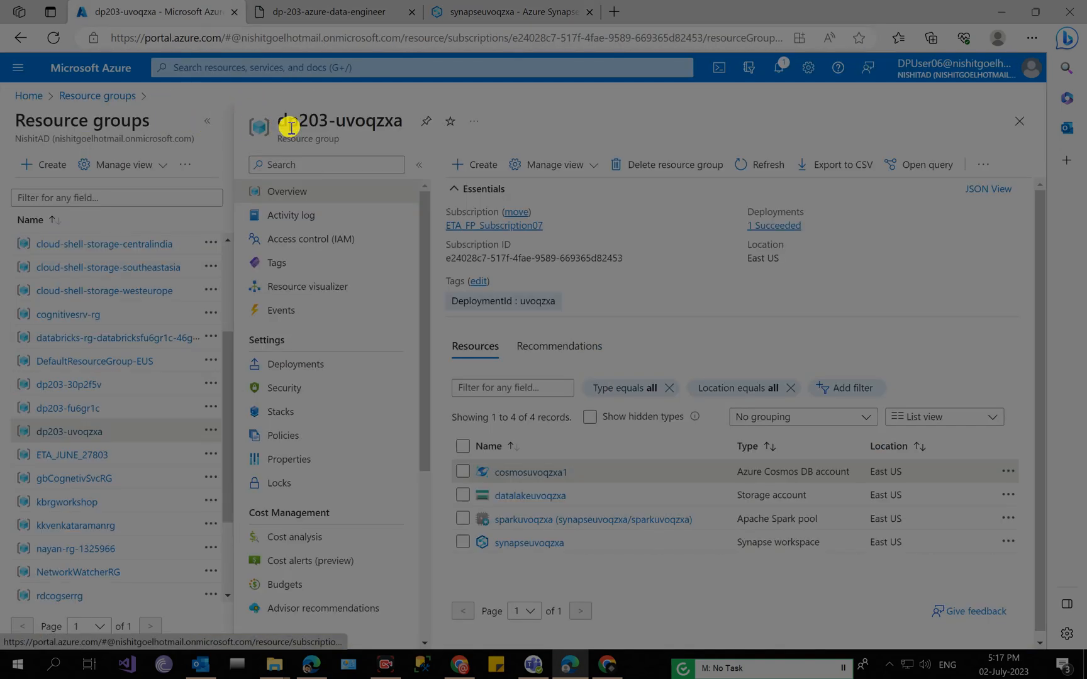
pyautogui.moveTo(275, 120); pyautogui.dragTo(401, 121)
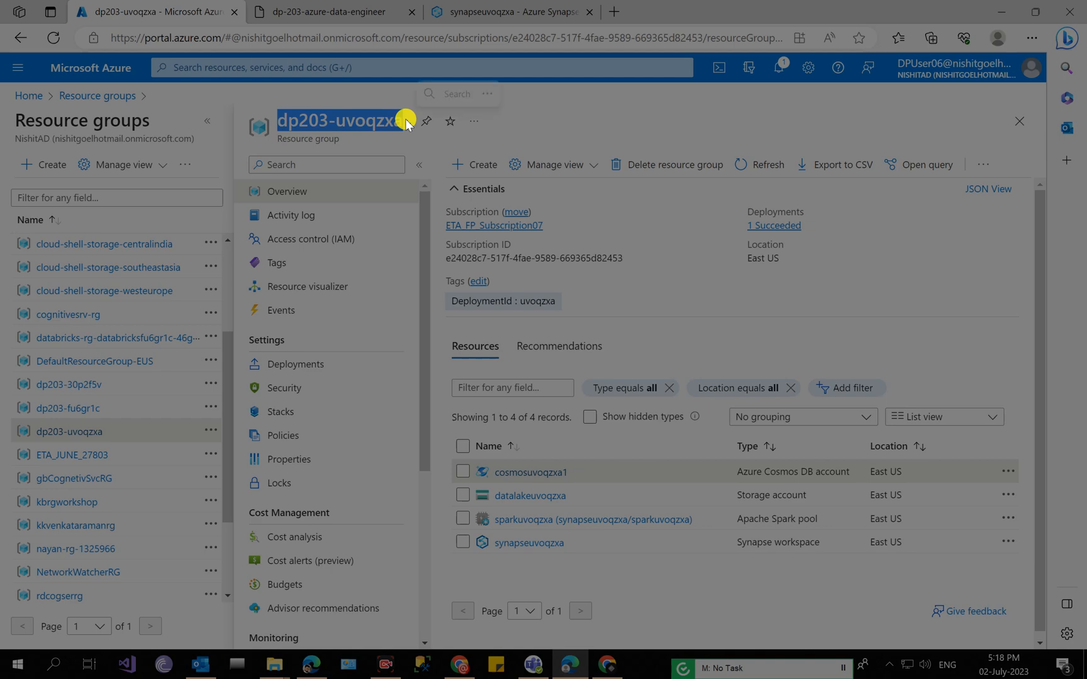
pyautogui.click(662, 164)
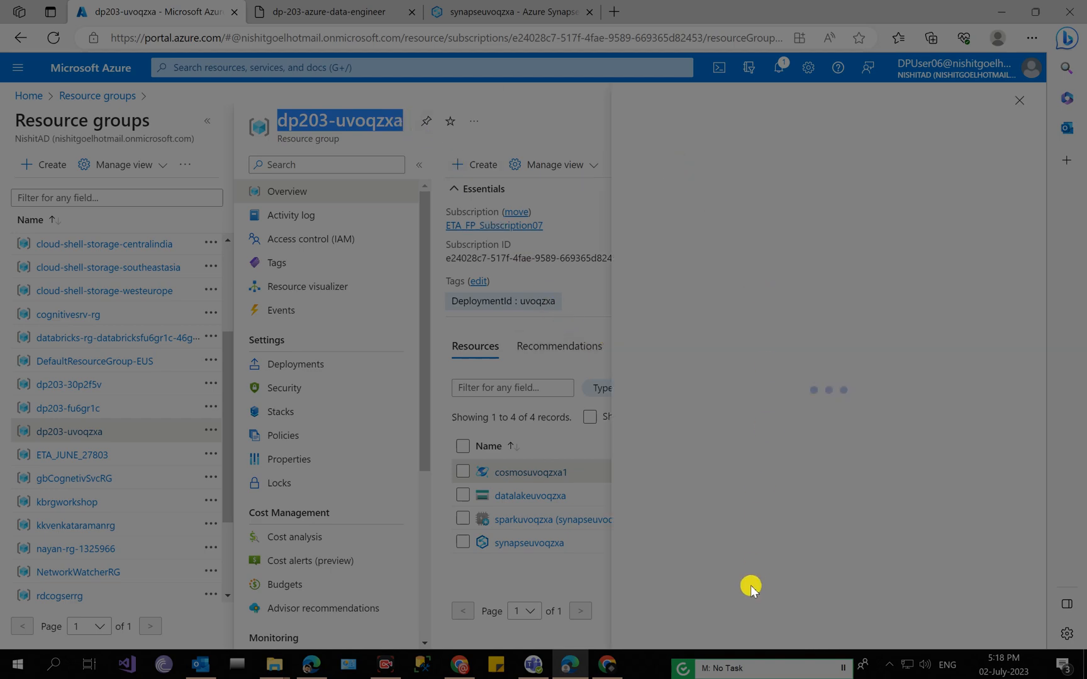
pyautogui.click(696, 592)
pyautogui.write('dp203-uvoqzxa')
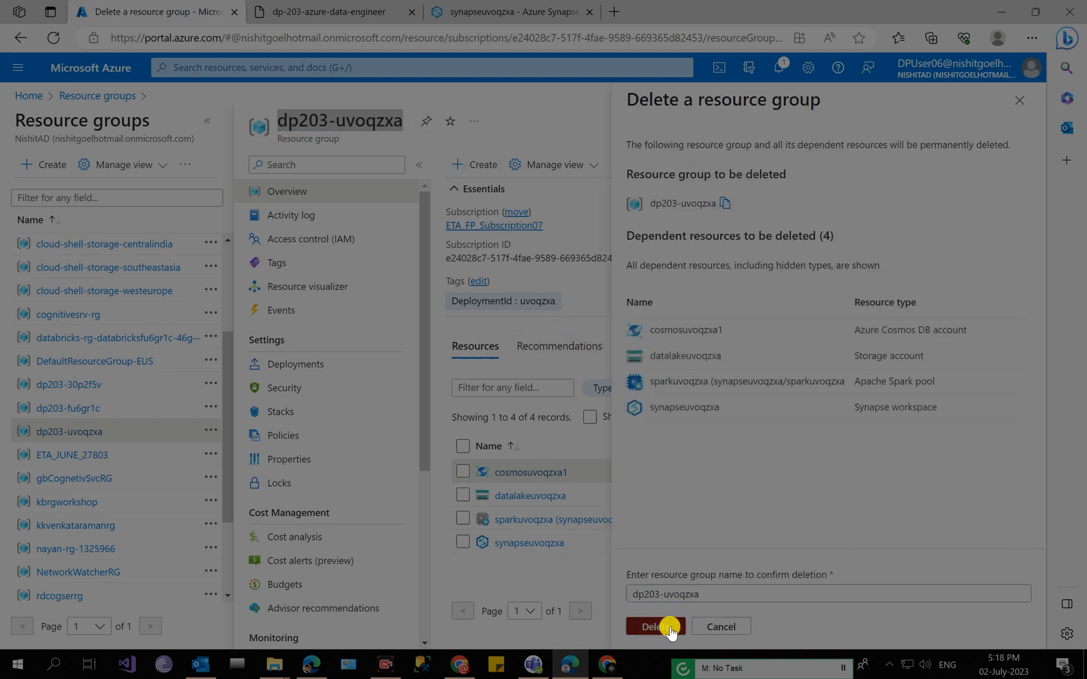
pyautogui.click(670, 628)
pyautogui.click(842, 434)
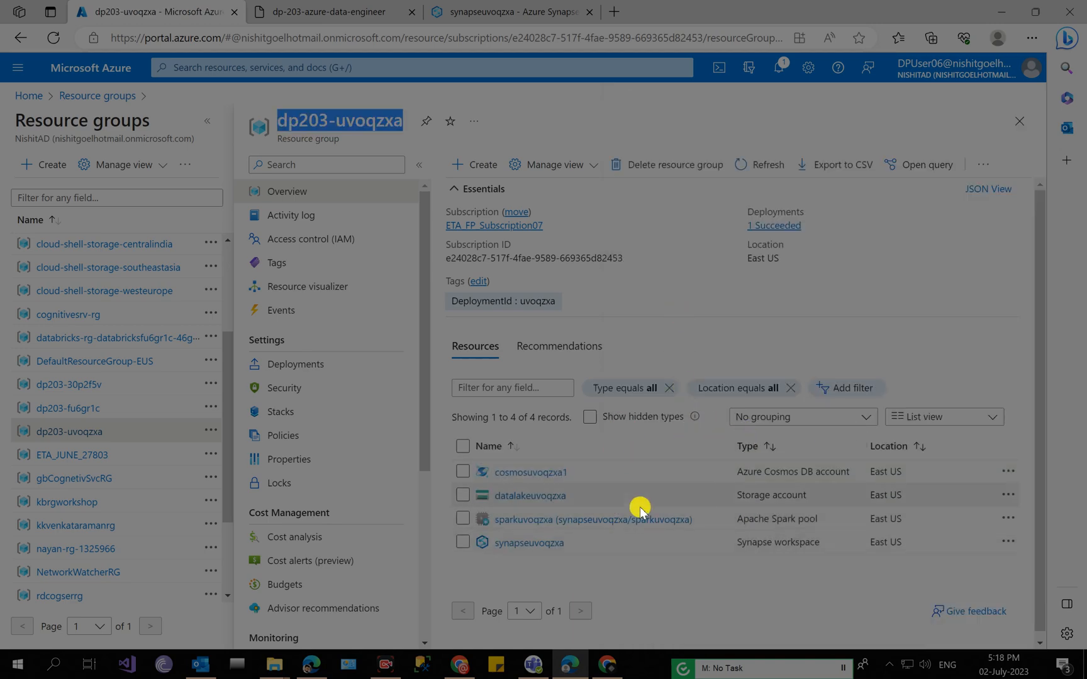
pyautogui.click(782, 65)
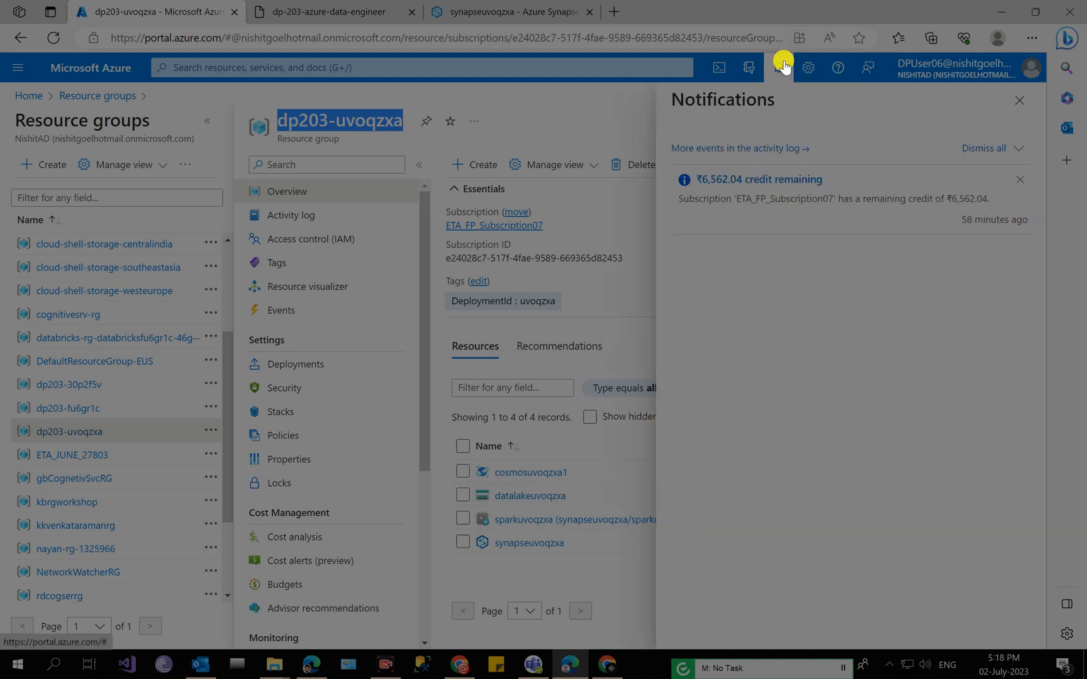
pyautogui.click(783, 66)
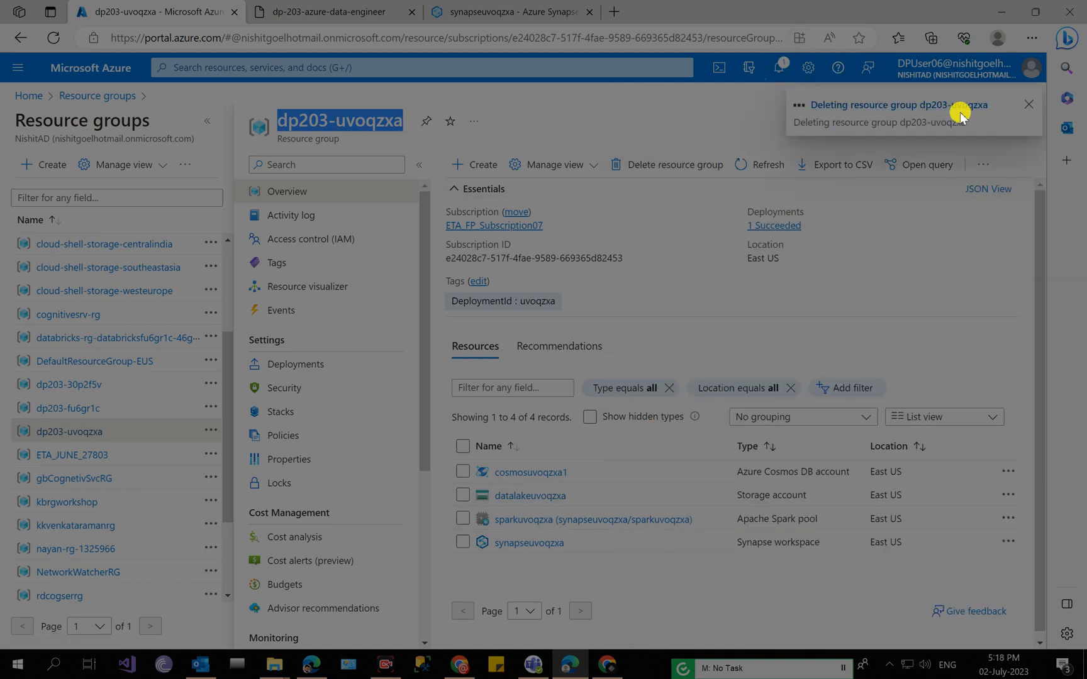